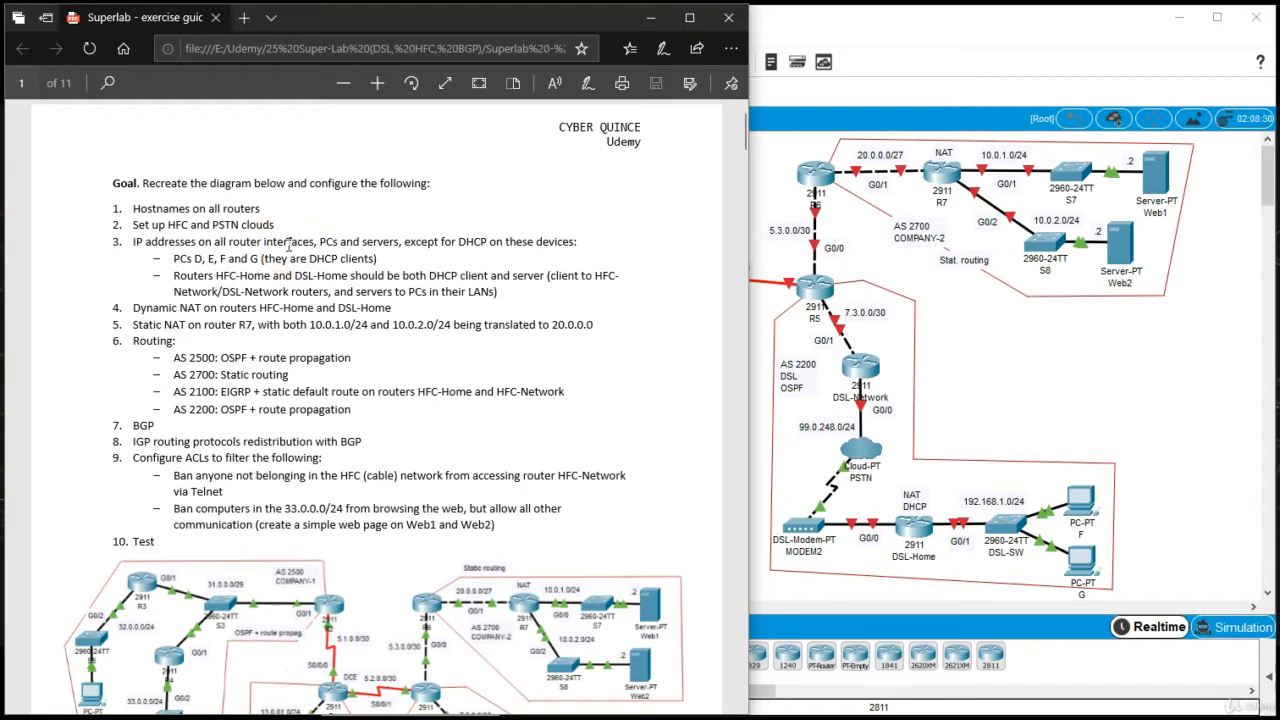
Switch to Packet Tracer and set the HFC cloud's Ethernet6 provider network to Cable
left_click(930, 352)
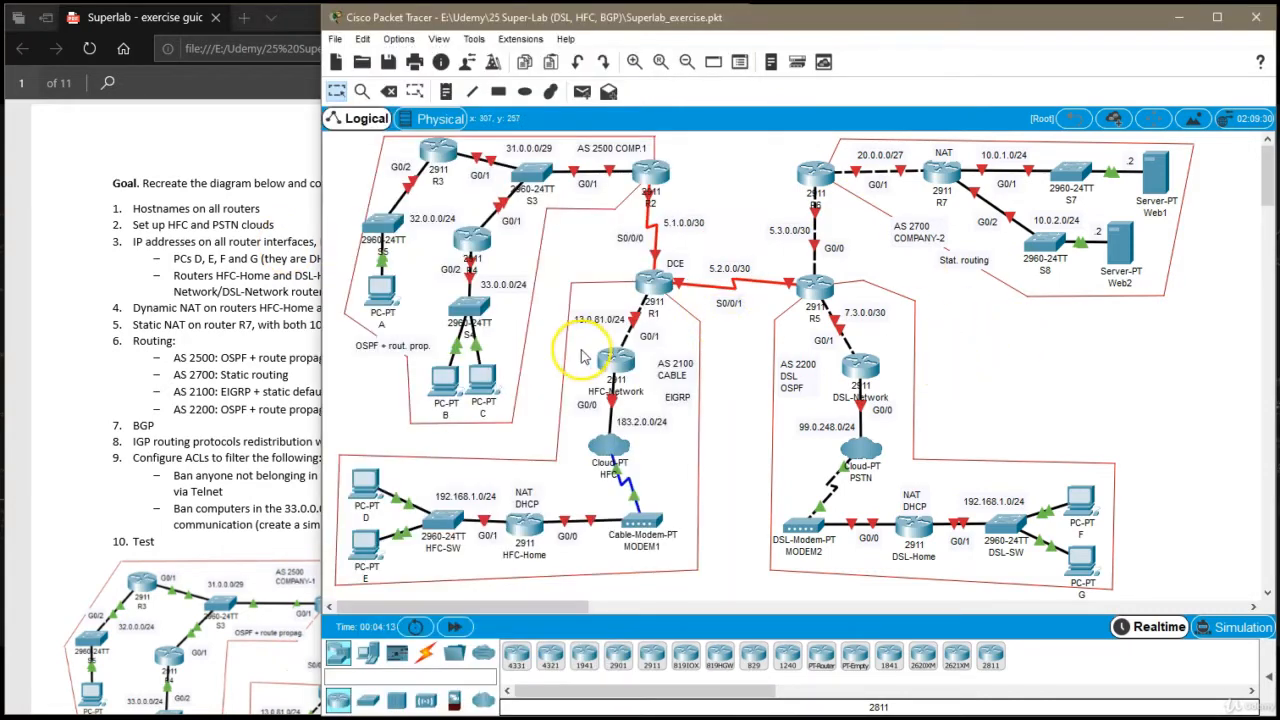
left_click(609, 452)
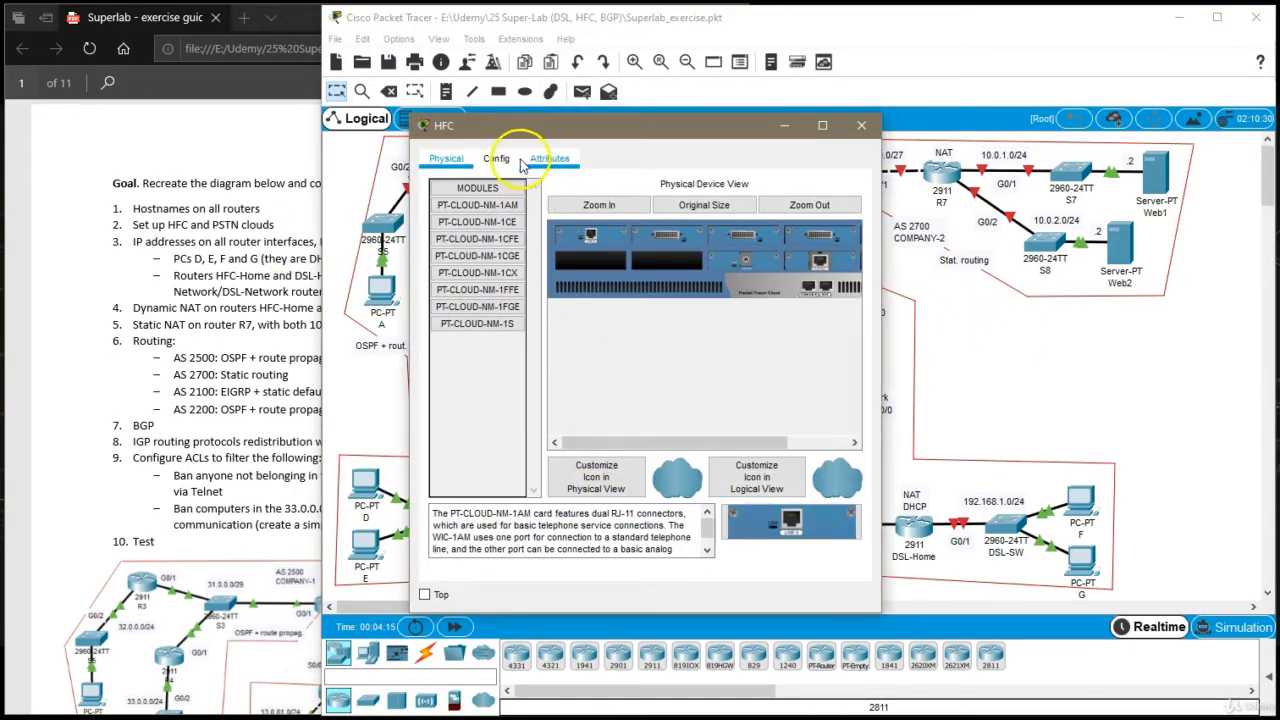
left_click(512, 164)
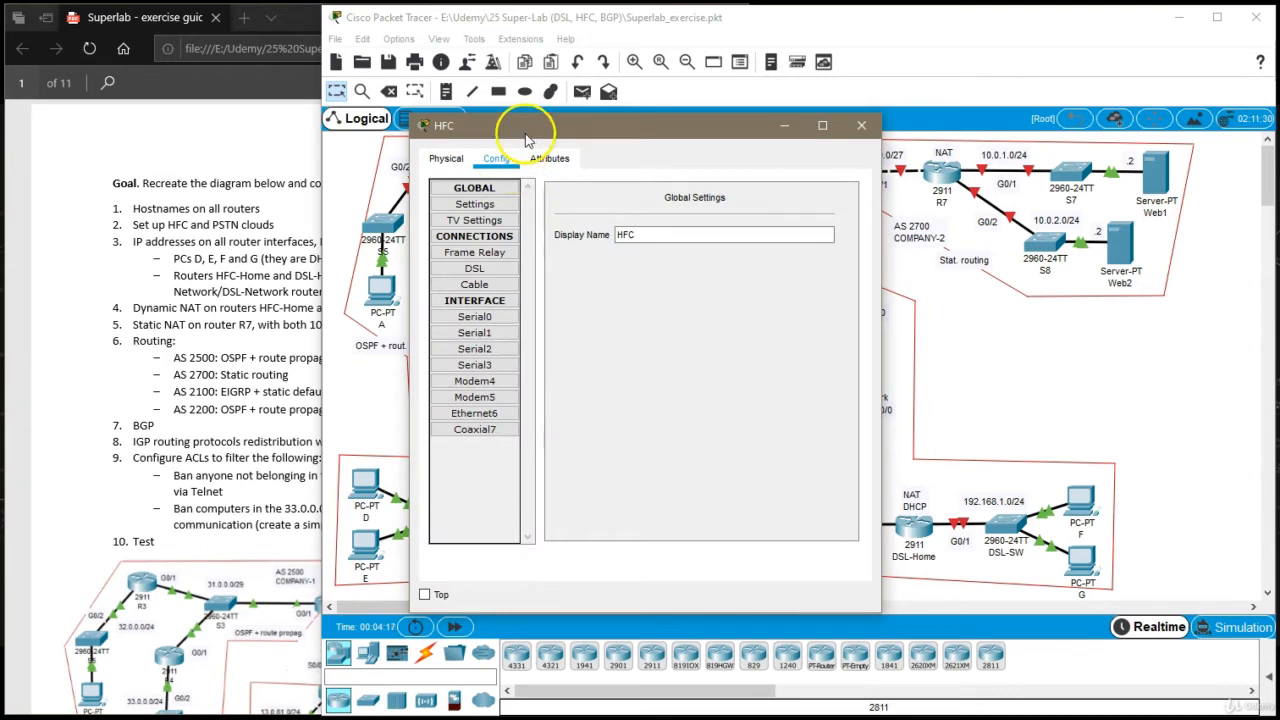
left_click_drag(517, 126, 628, 127)
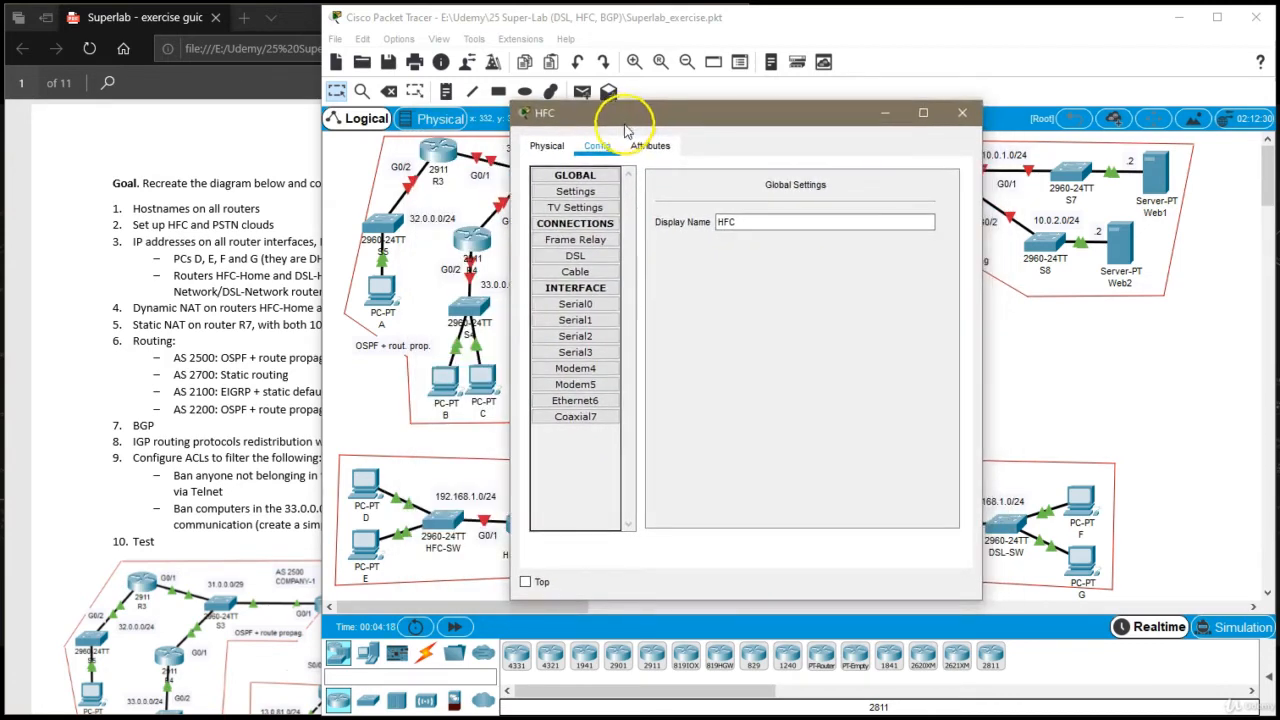
left_click(588, 405)
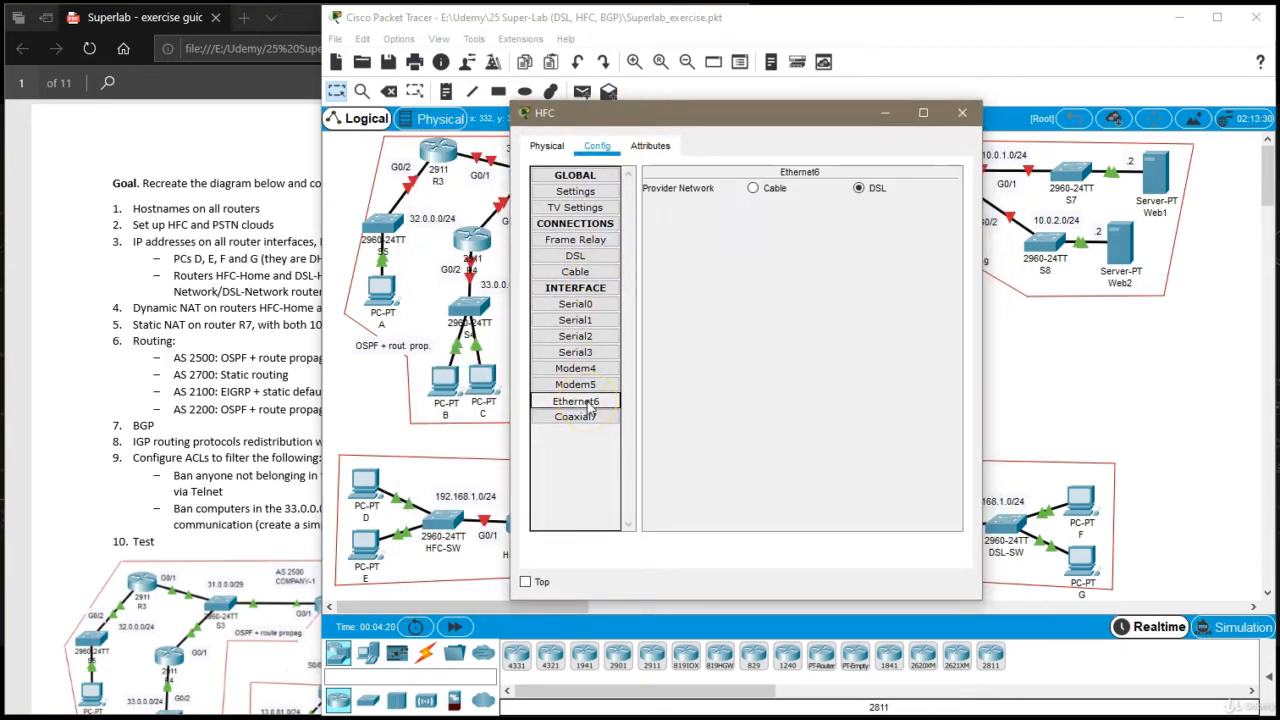
left_click(771, 193)
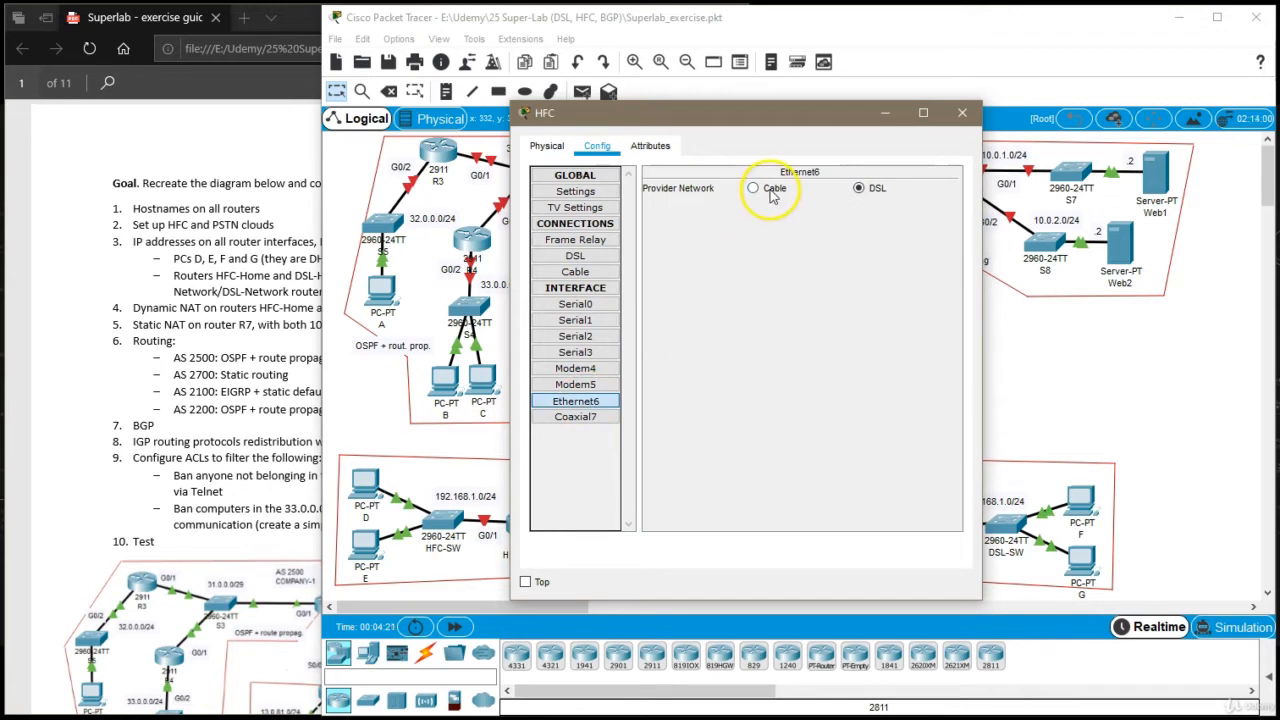
Add a cable connection from Coaxial7 to Ethernet6 in the HFC cloud and close its settings
left_click(590, 418)
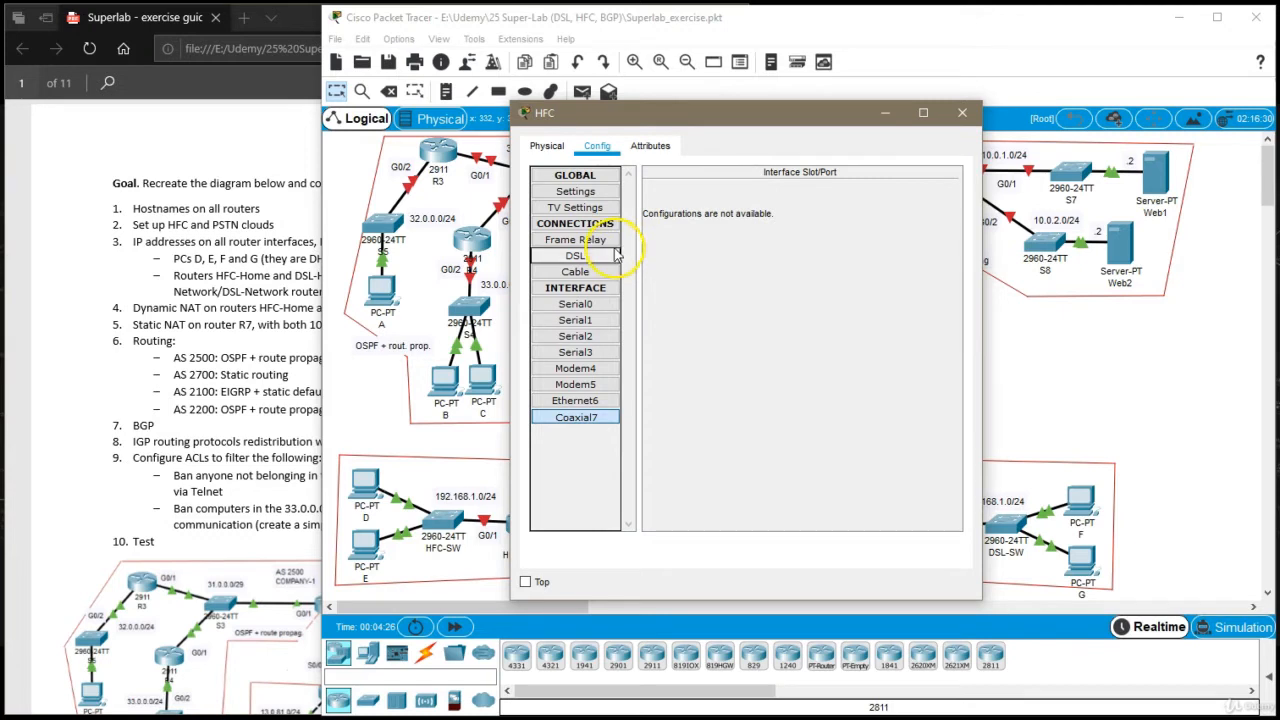
left_click(588, 274)
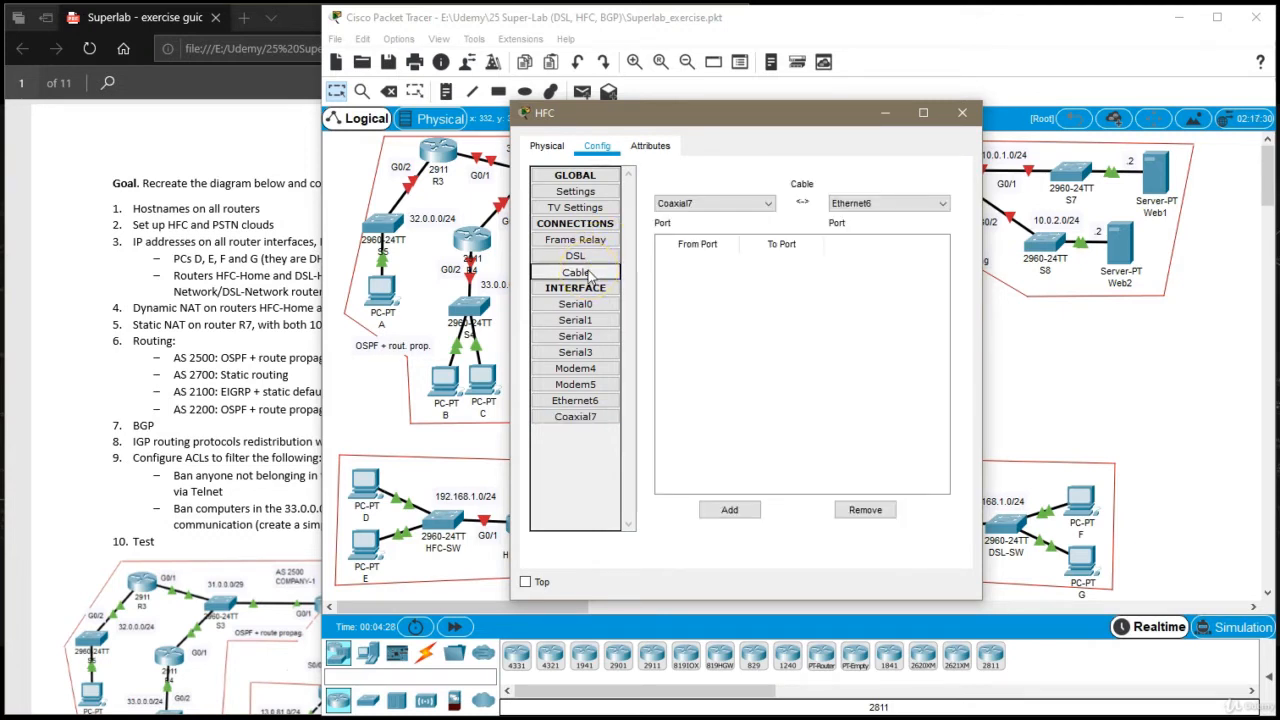
left_click(597, 241)
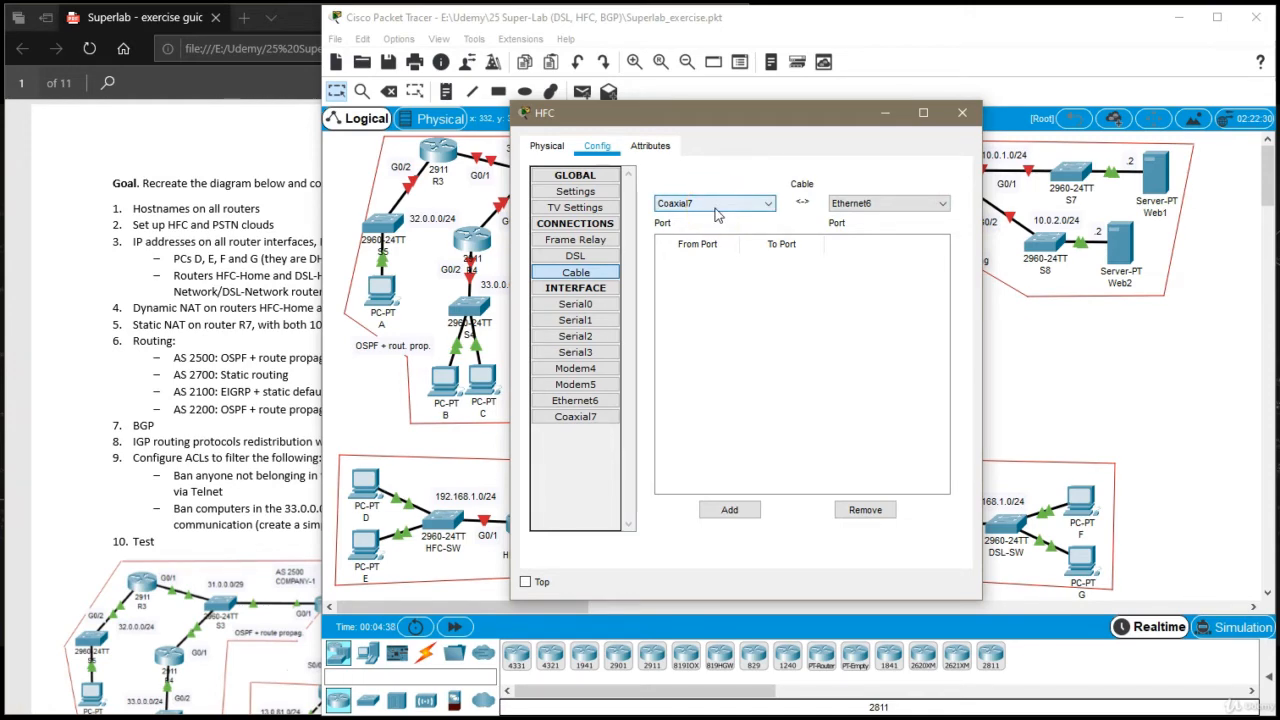
left_click_drag(808, 114, 1039, 93)
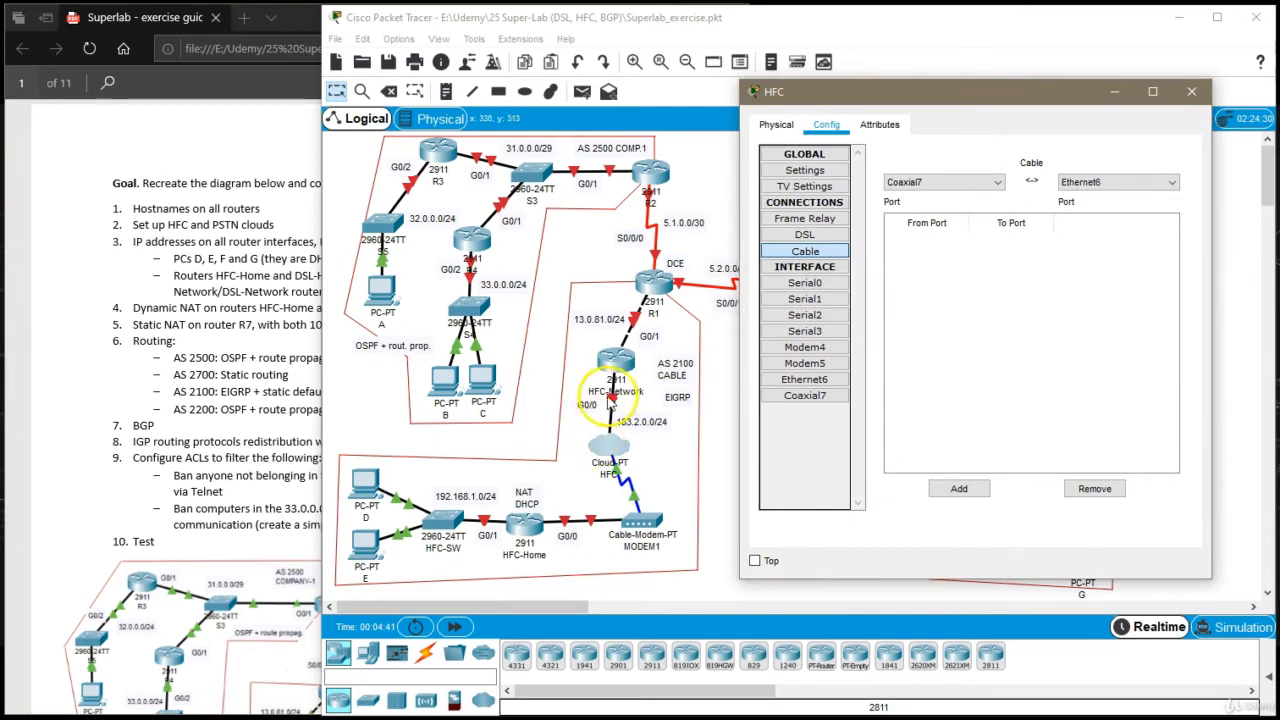
left_click(978, 497)
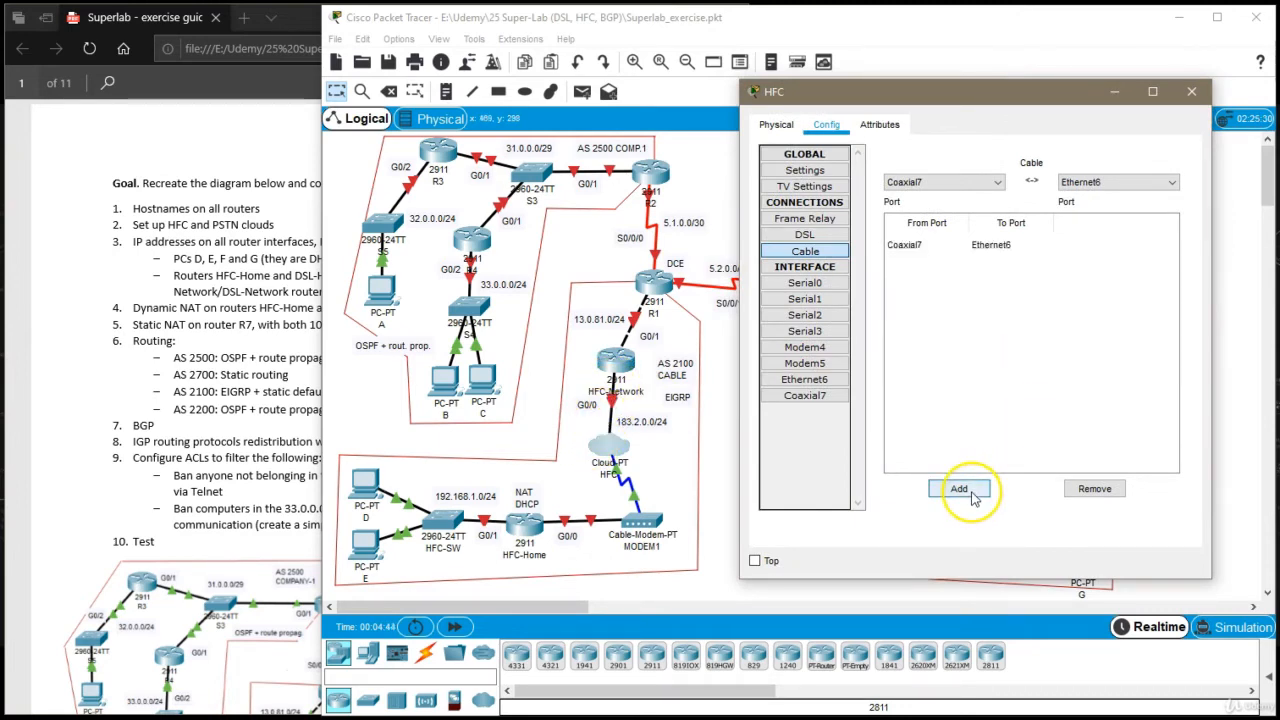
left_click(1192, 93)
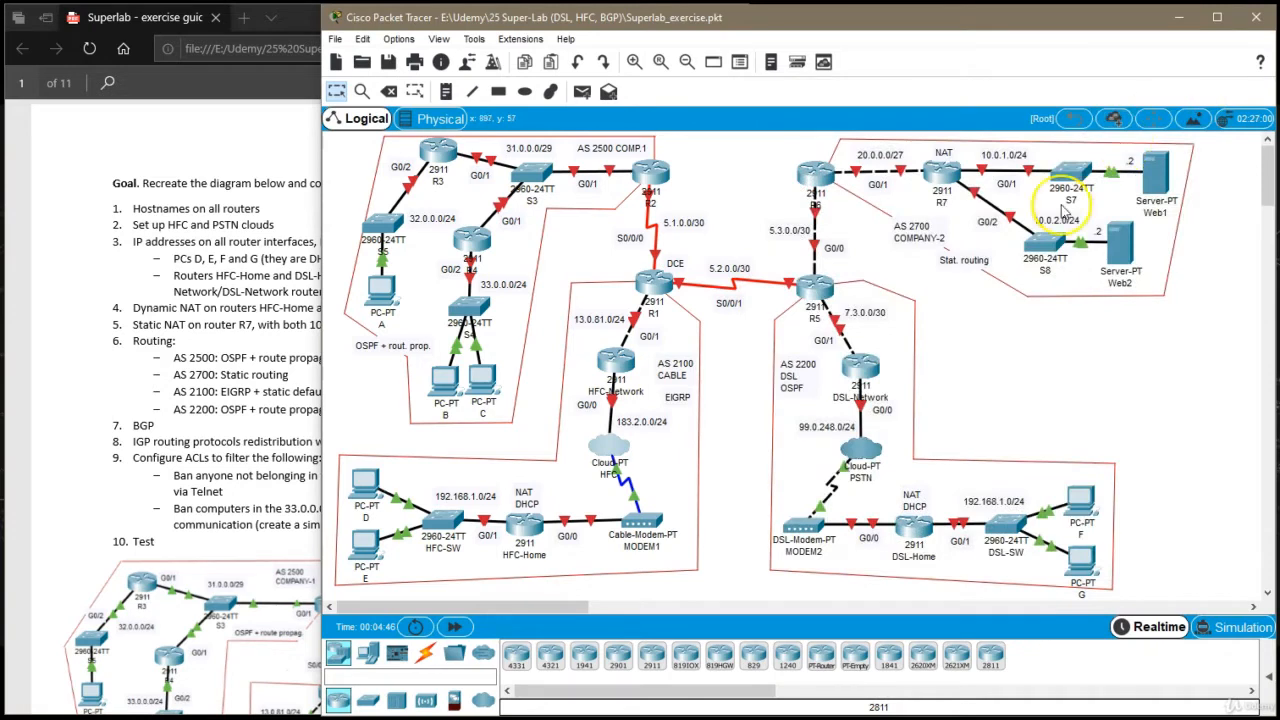
Open the PSTN cloud's configuration and select DSL as the provider network for Ethernet6
left_click(858, 462)
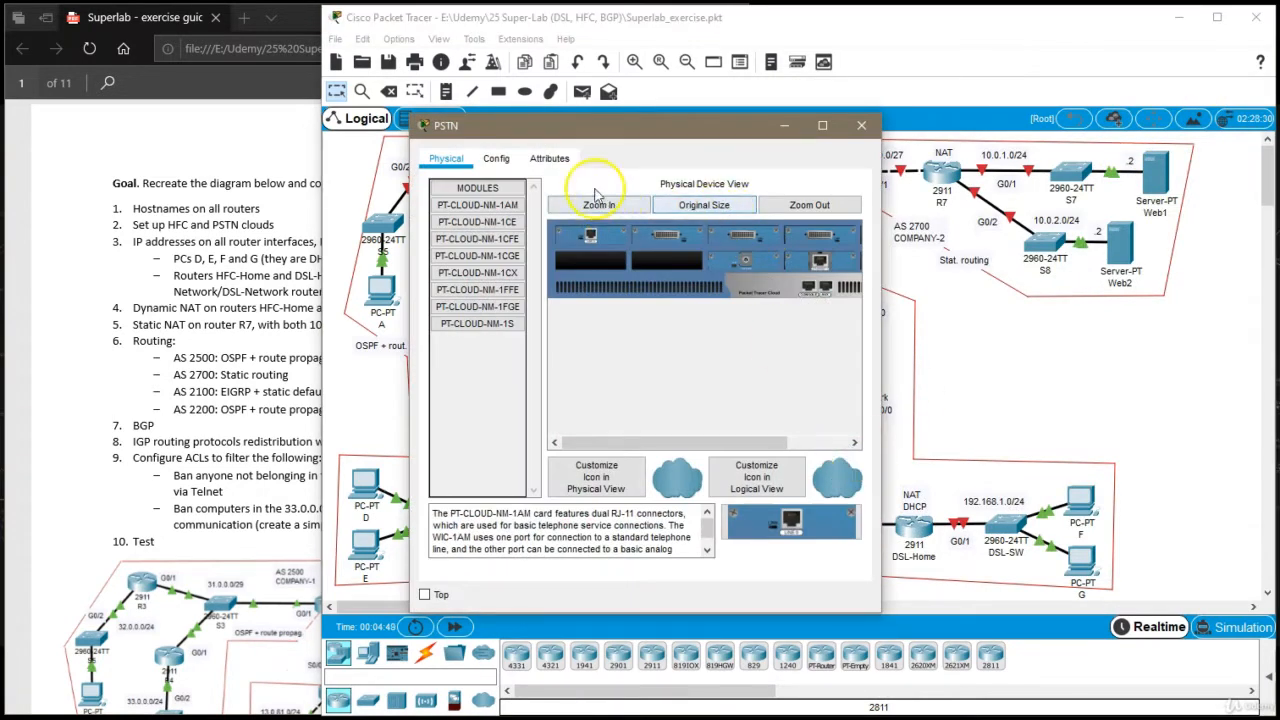
left_click(497, 160)
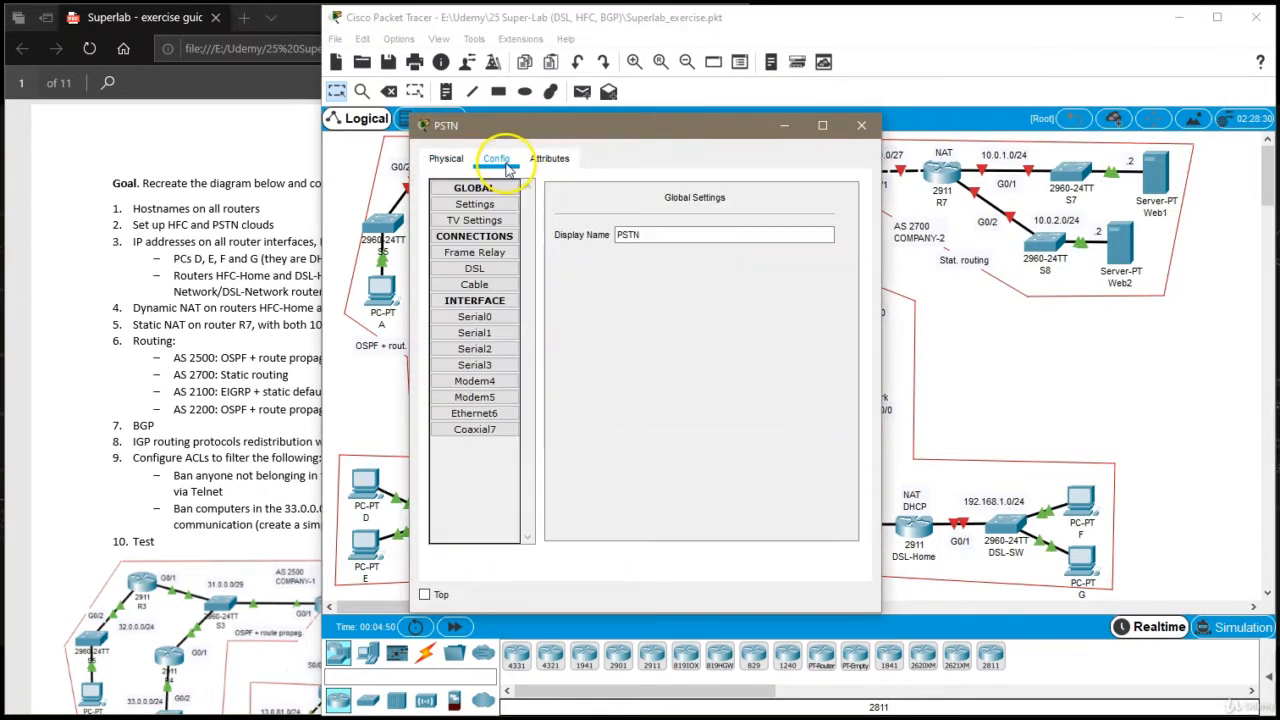
left_click(475, 382)
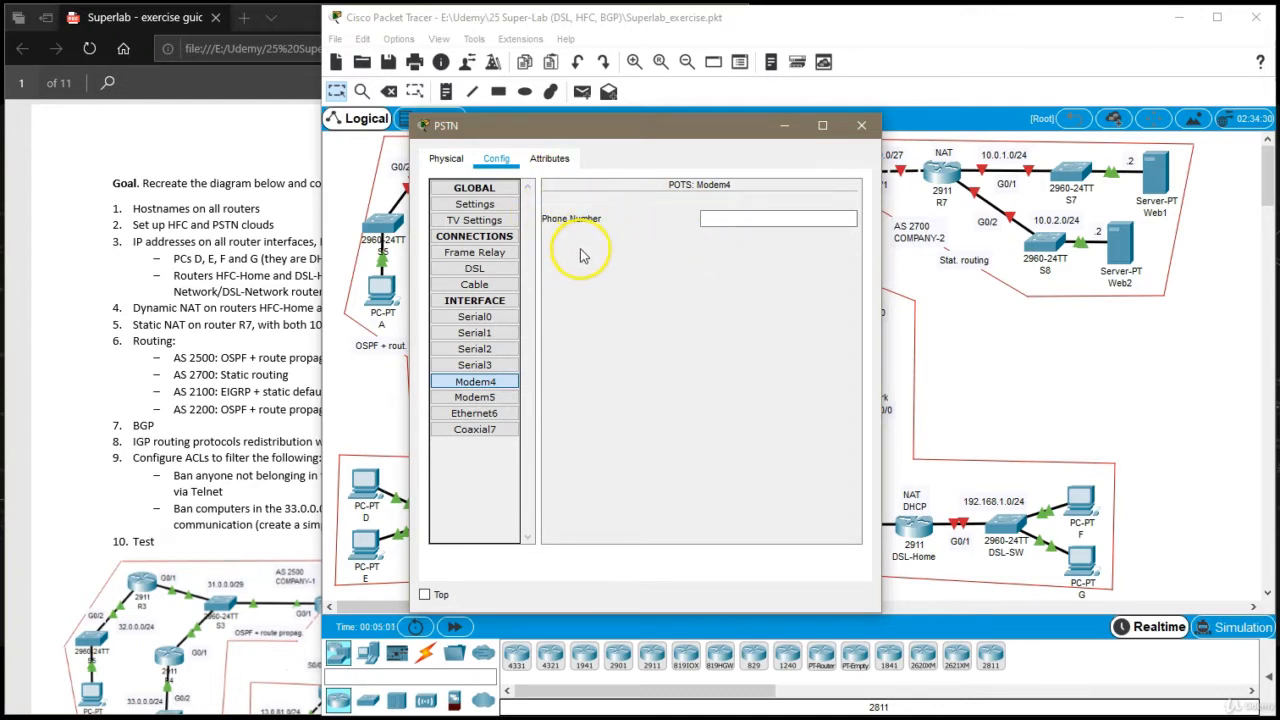
left_click(488, 414)
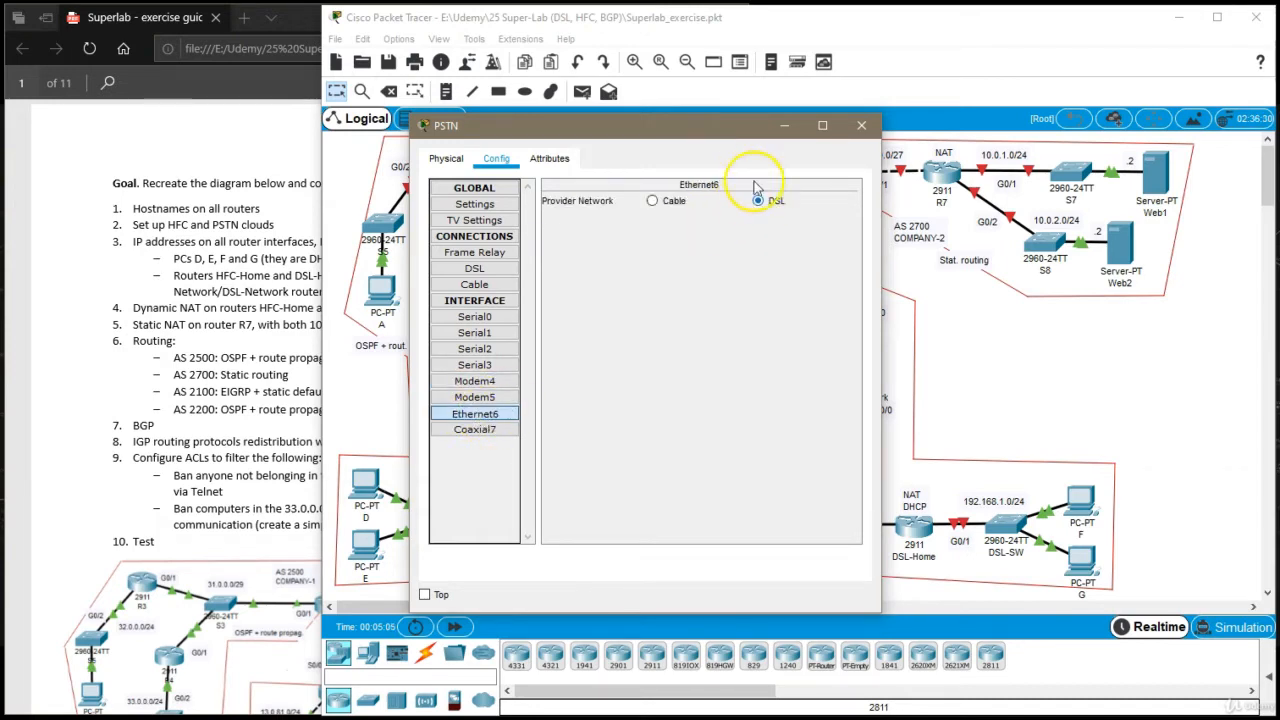
left_click_drag(752, 145, 555, 170)
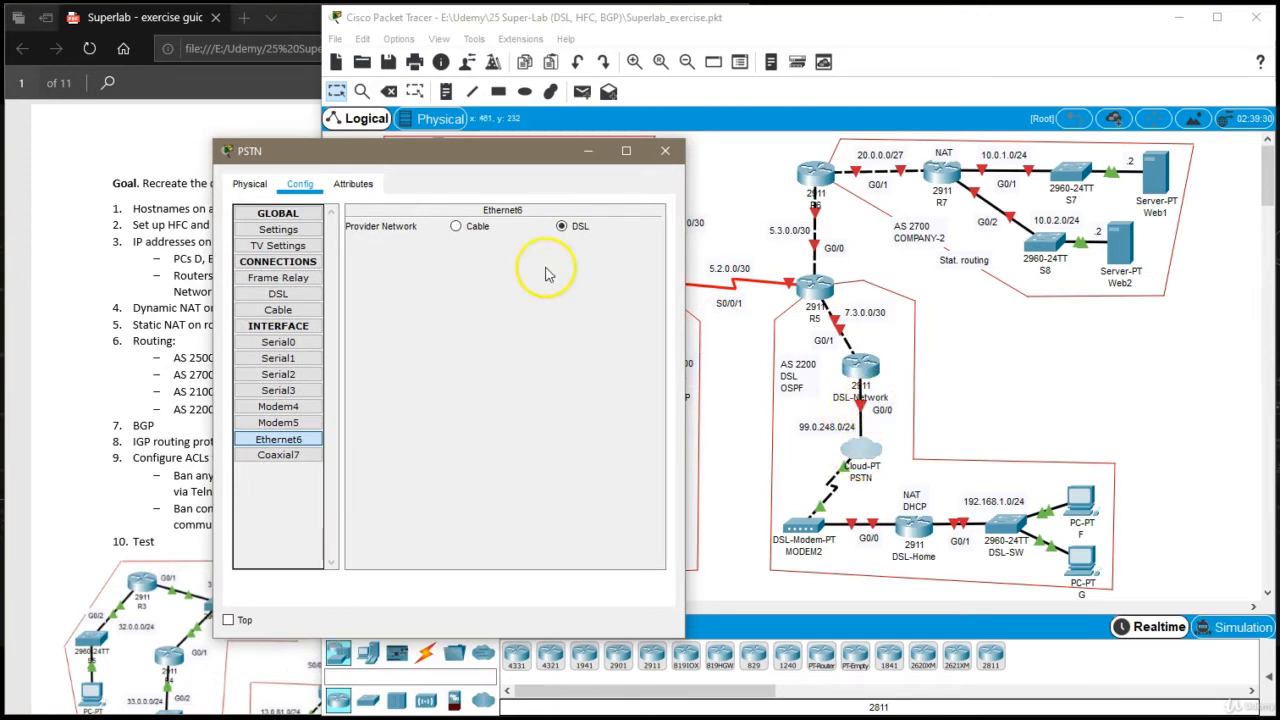
left_click_drag(514, 150, 808, 129)
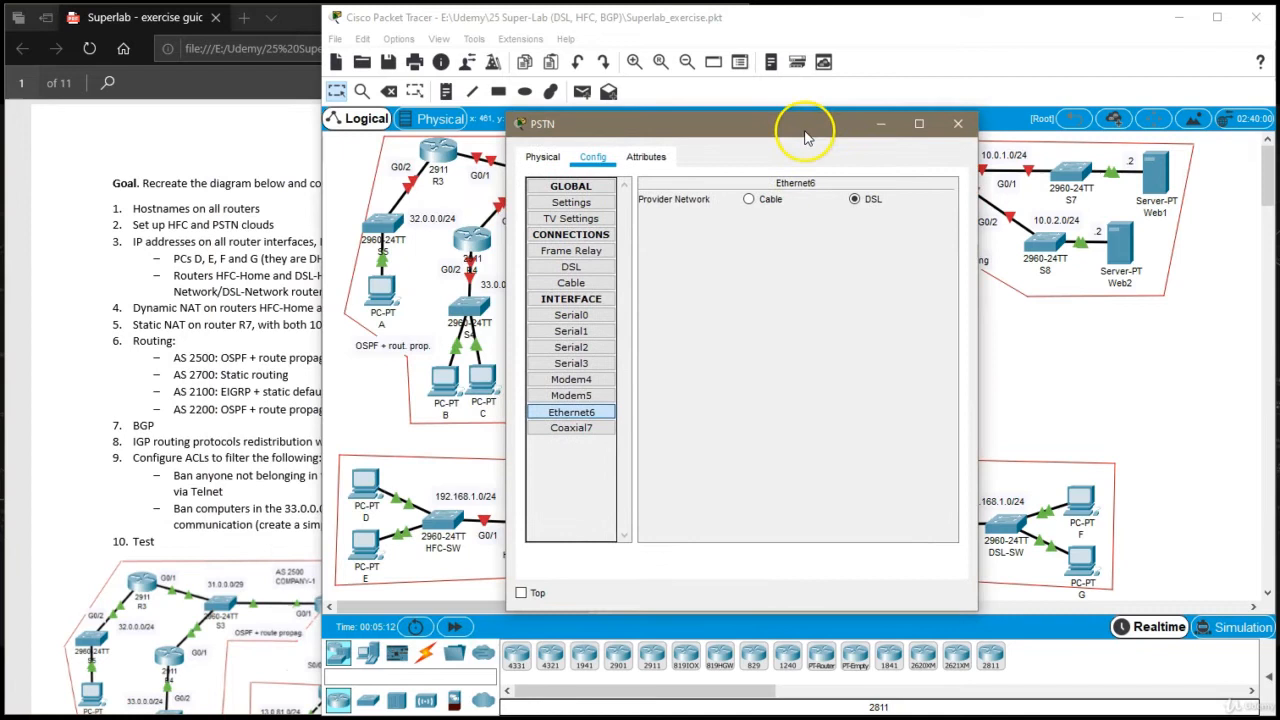
left_click(872, 203)
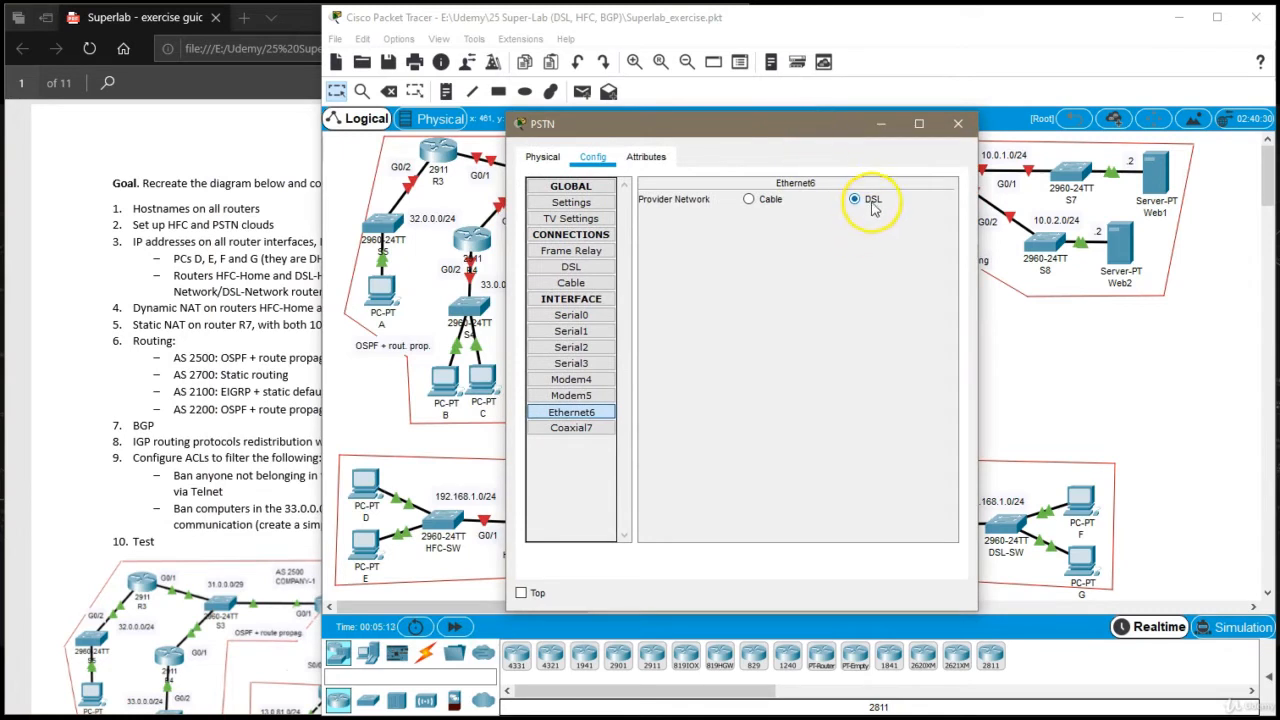
Add a DSL connection from Modem4 to Ethernet6 in the PSTN cloud and close its settings
left_click(584, 269)
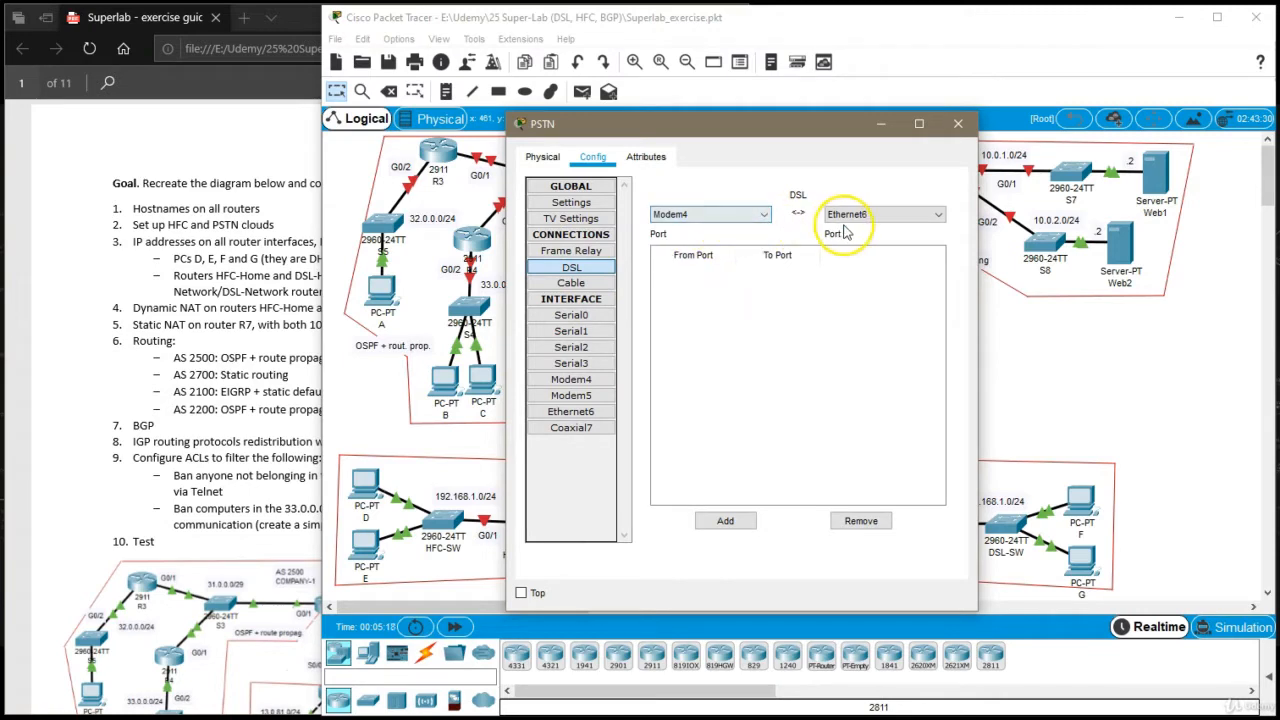
left_click(720, 521)
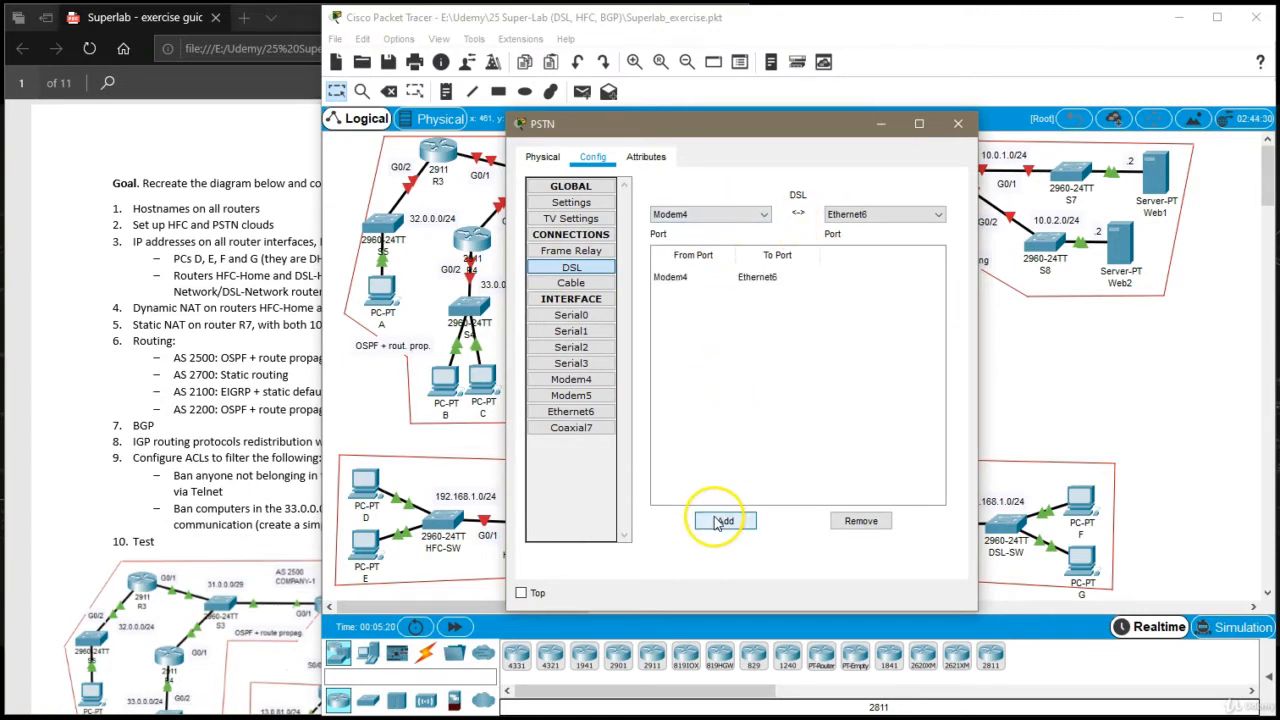
left_click(957, 123)
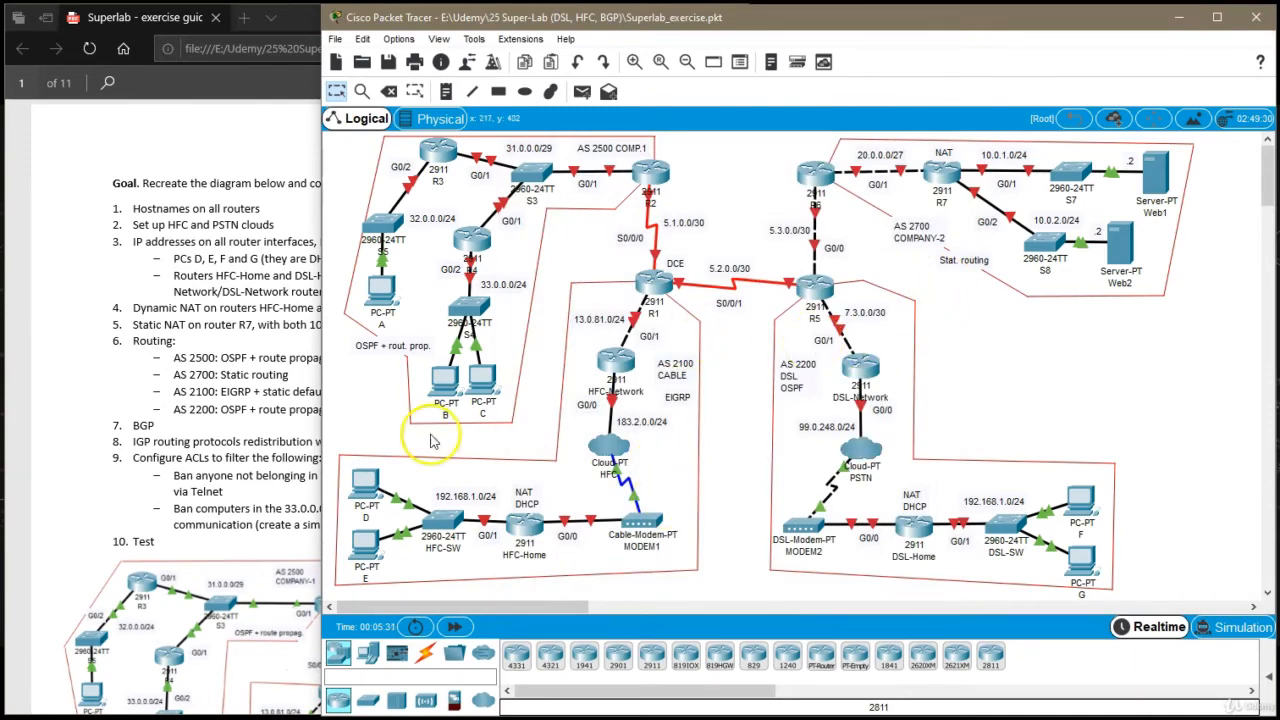
Switch to the exercise guide PDF and review the setup instructions for the HFC and PSTN clouds
left_click(185, 370)
scroll(185, 370, "down", 1)
scroll(185, 370, "down", 15)
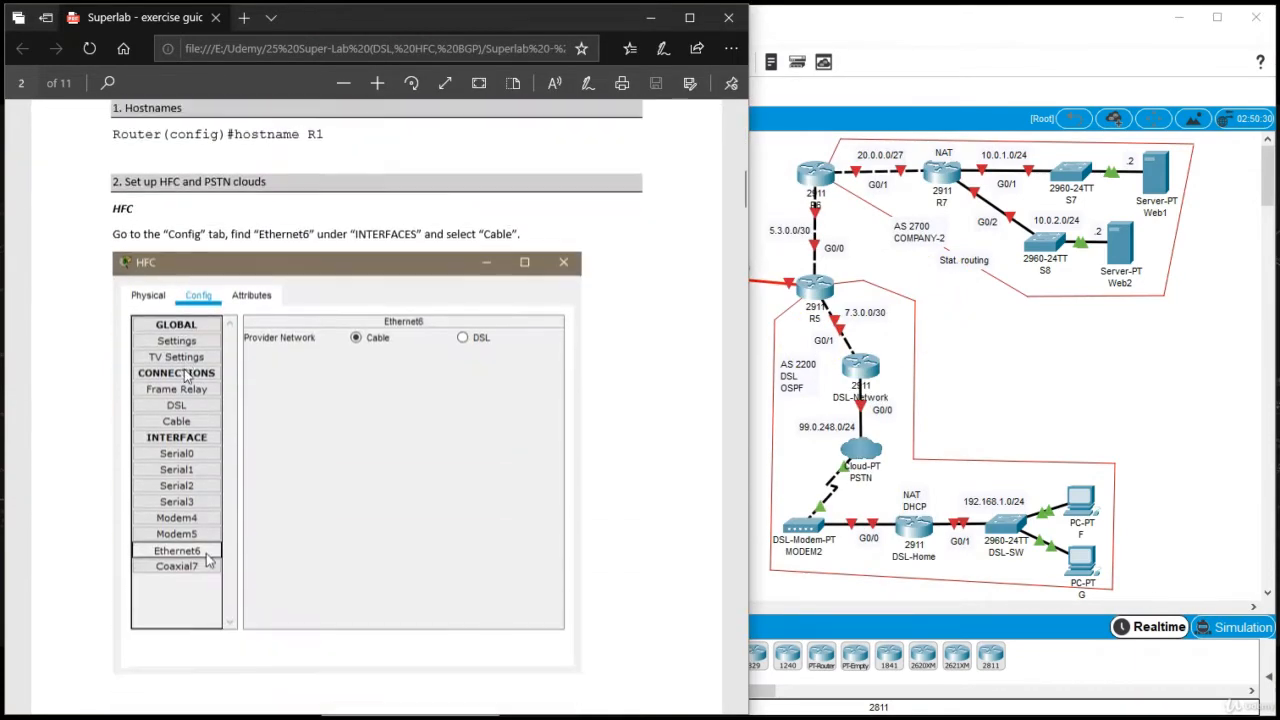
scroll(184, 376, "down", 15)
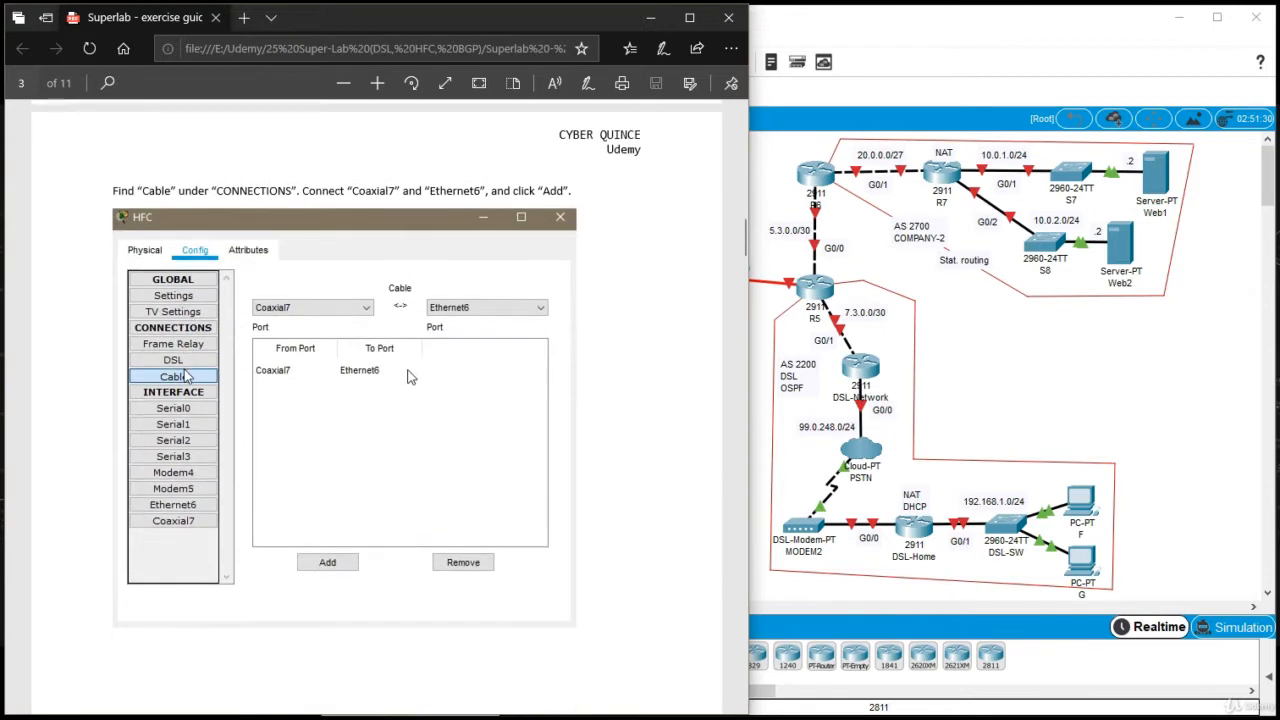
scroll(184, 374, "down", 8)
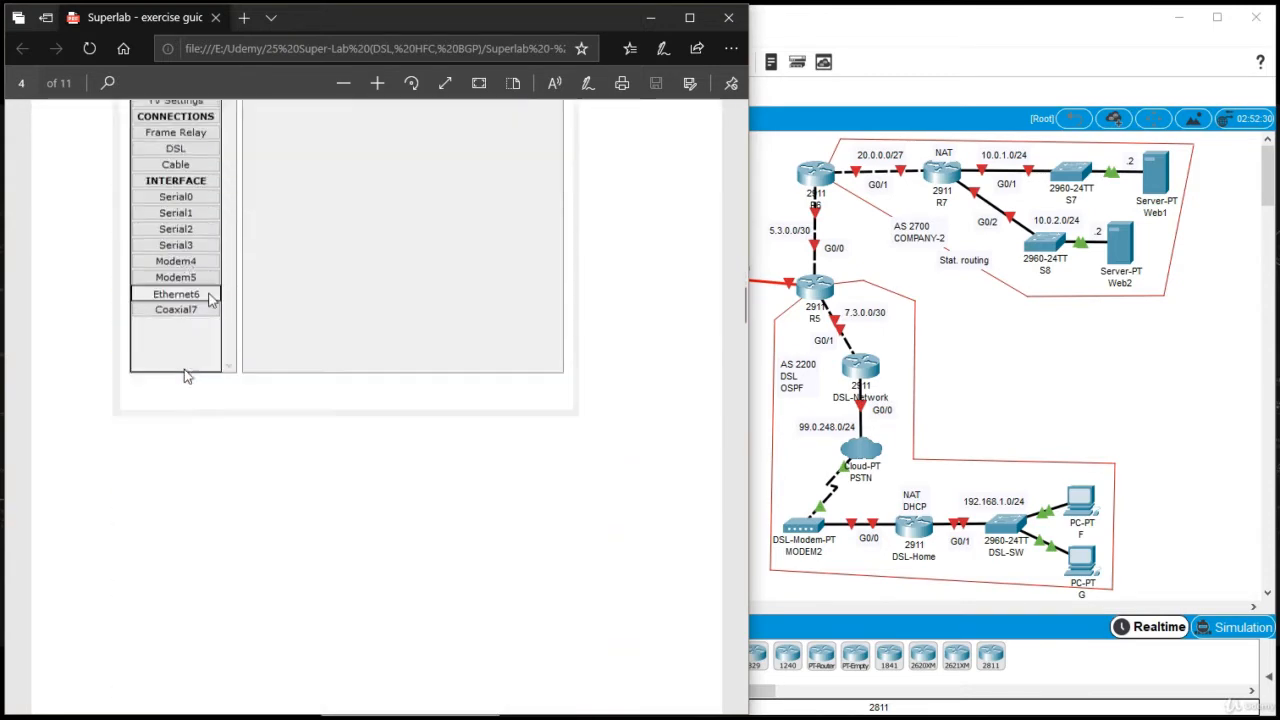
scroll(184, 373, "down", 2)
scroll(184, 373, "up", 15)
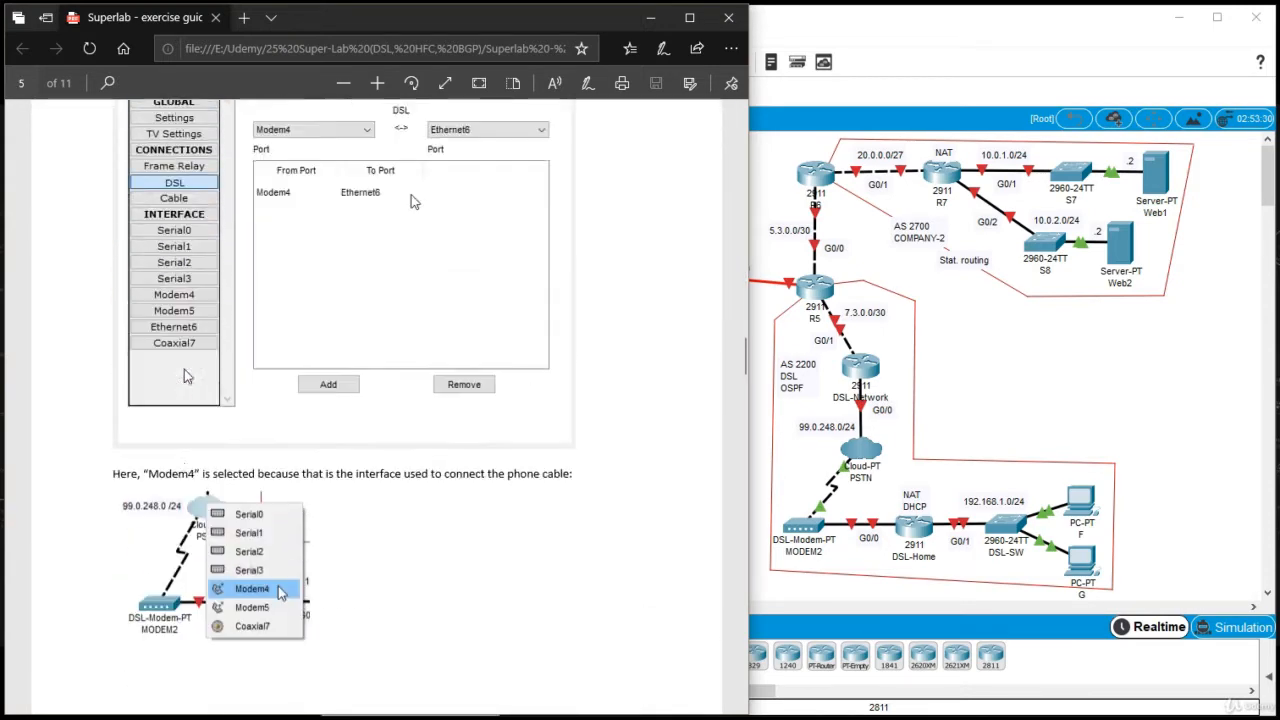
scroll(184, 376, "up", 10)
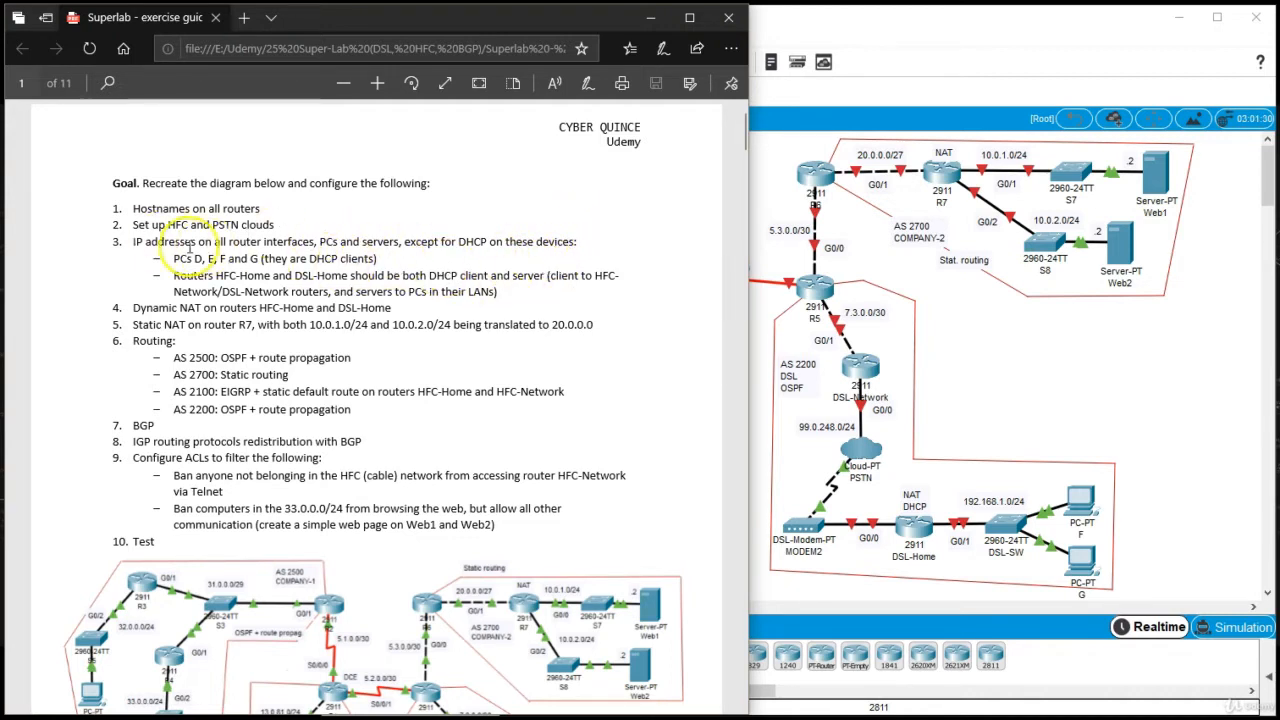
Compare the guide's IP addressing and DHCP tasks with the Packet Tracer topology, inspecting router HFC-Home's interfaces and its modem link
left_click(1051, 366)
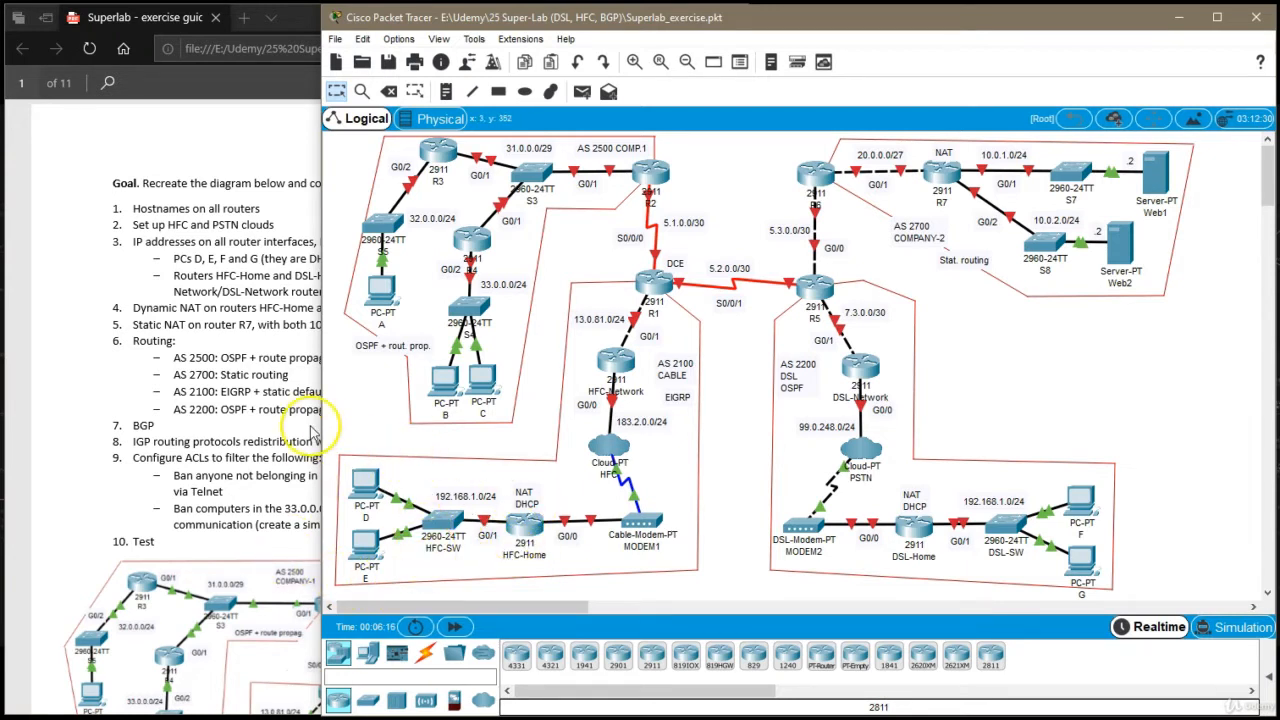
left_click(243, 291)
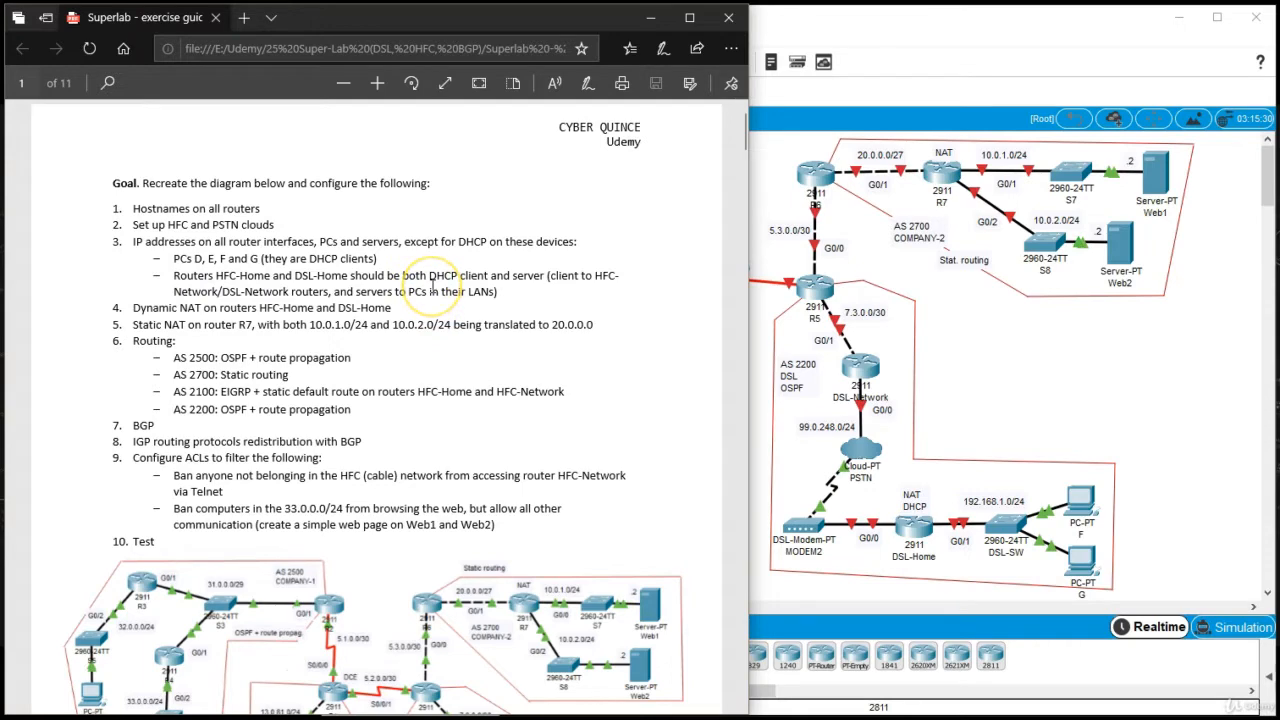
left_click(968, 398)
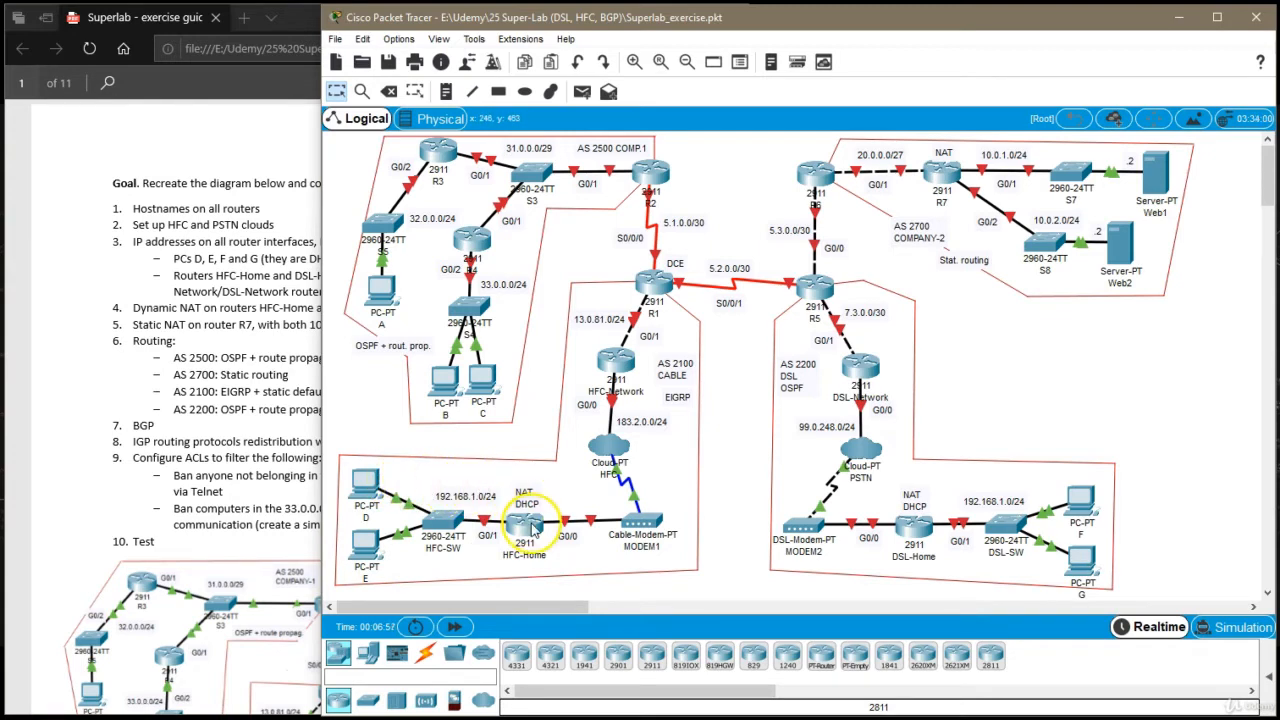
mouse_move(535, 563)
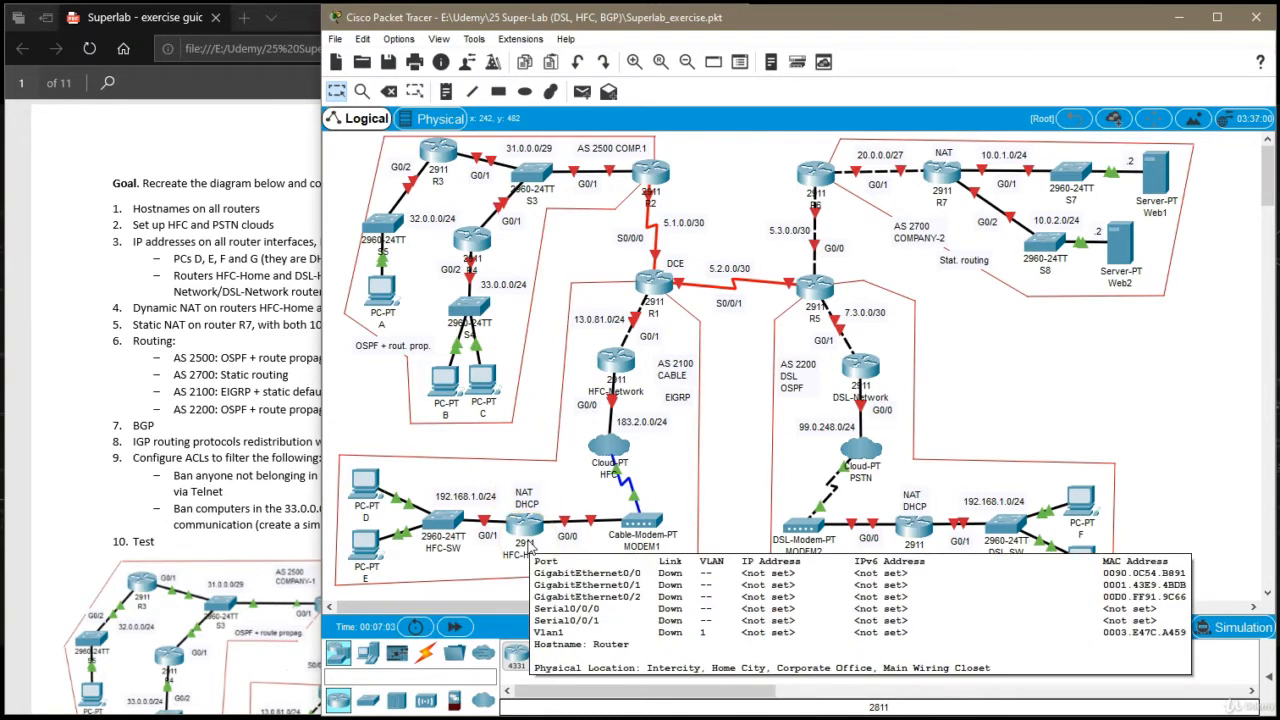
left_click(541, 526)
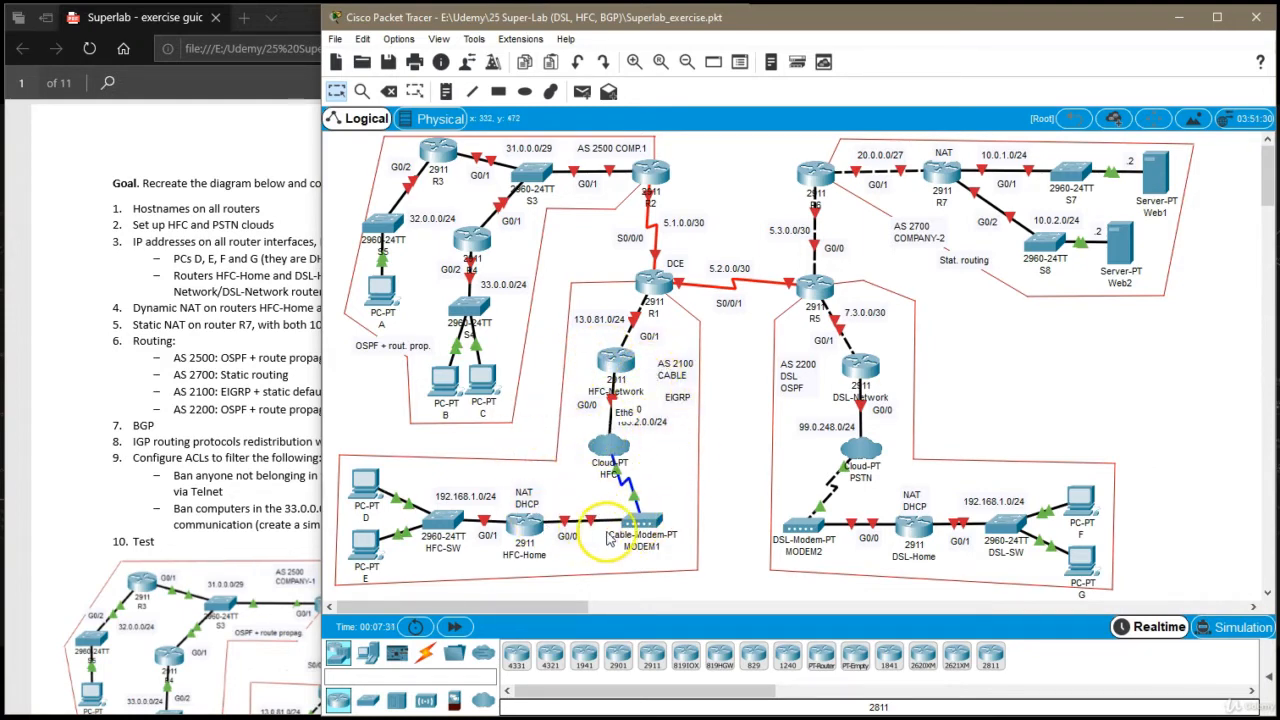
mouse_move(630, 533)
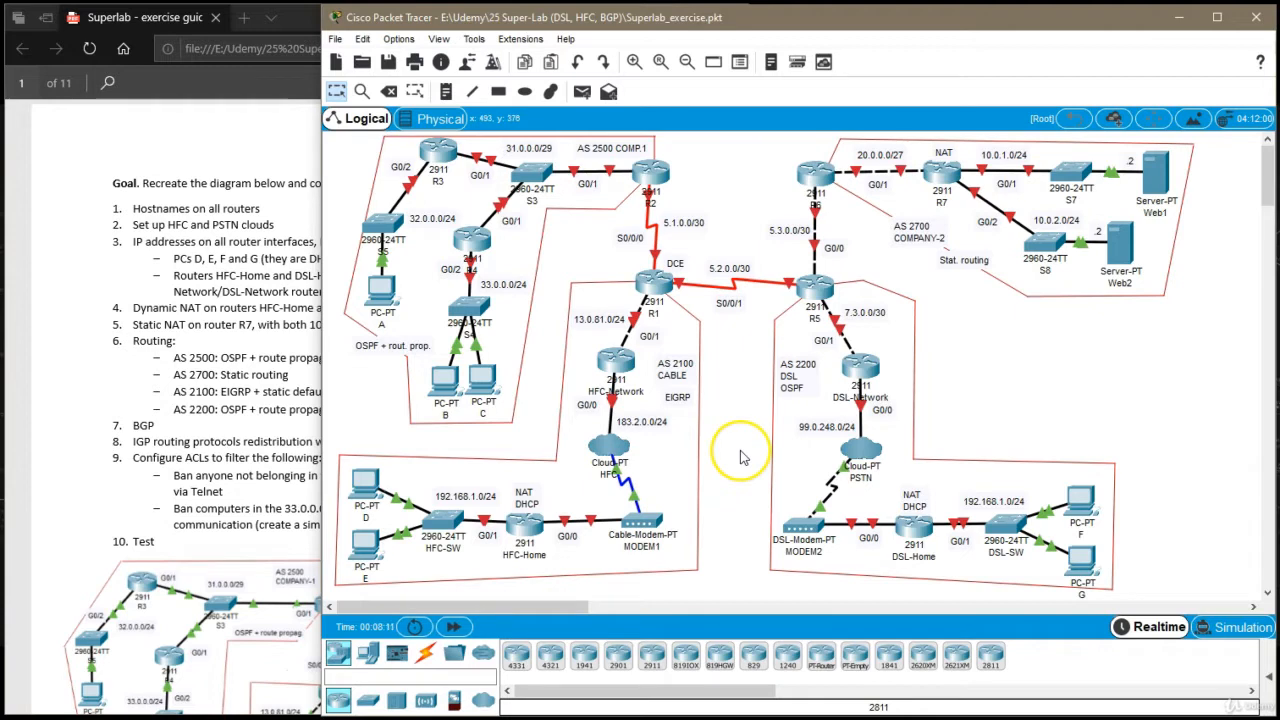
Open router R1's command line and arrange the windows so the connected part of the topology stays visible beside it
left_click(652, 284)
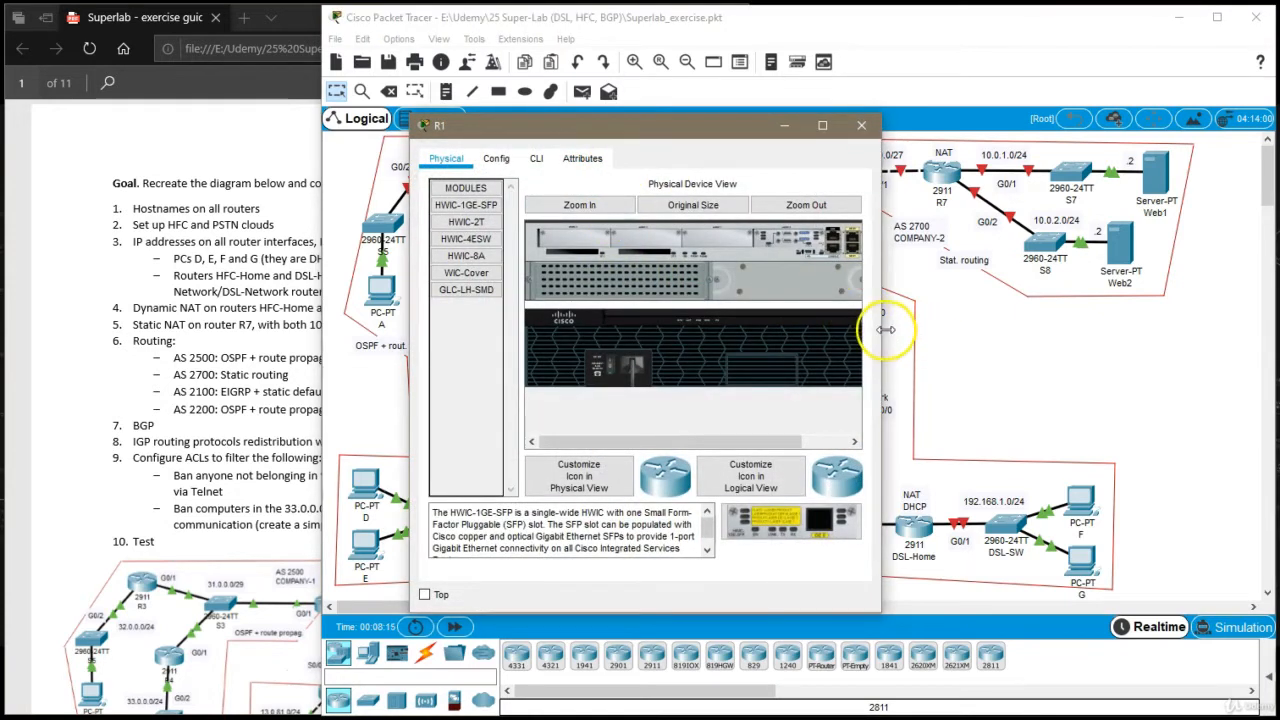
left_click_drag(881, 310, 929, 326)
left_click_drag(658, 140, 984, 110)
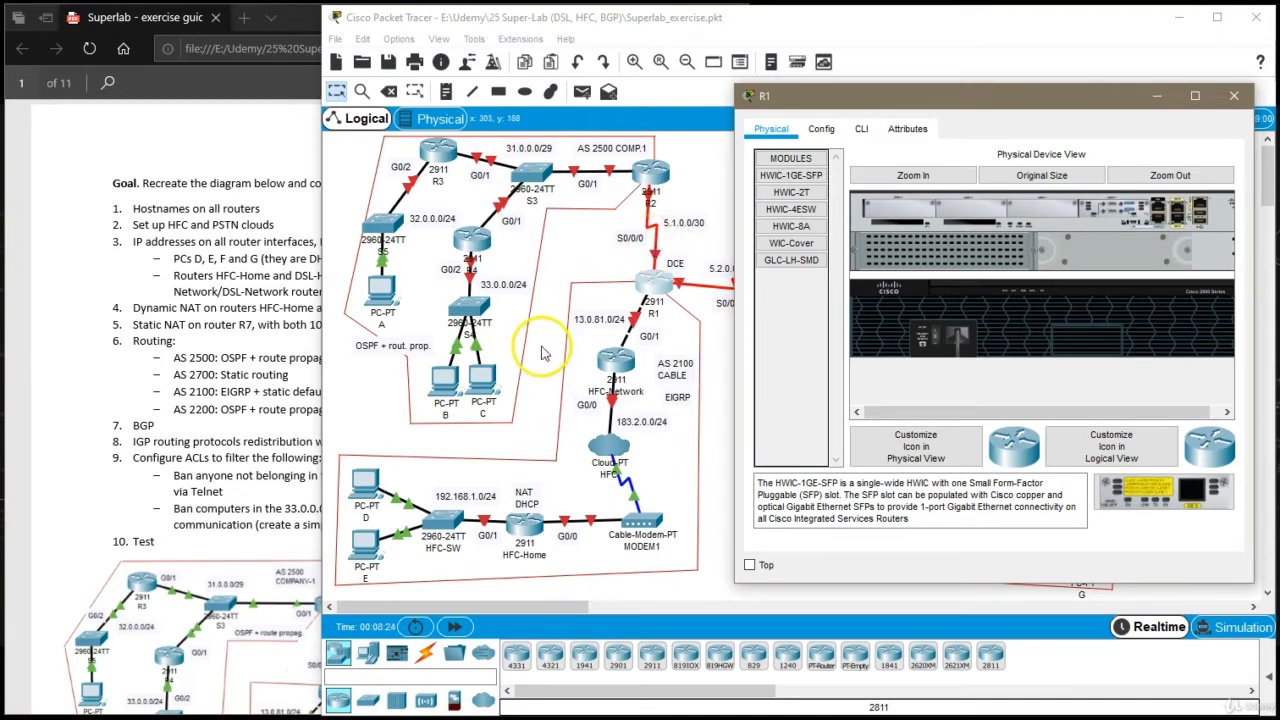
left_click_drag(970, 101, 897, 114)
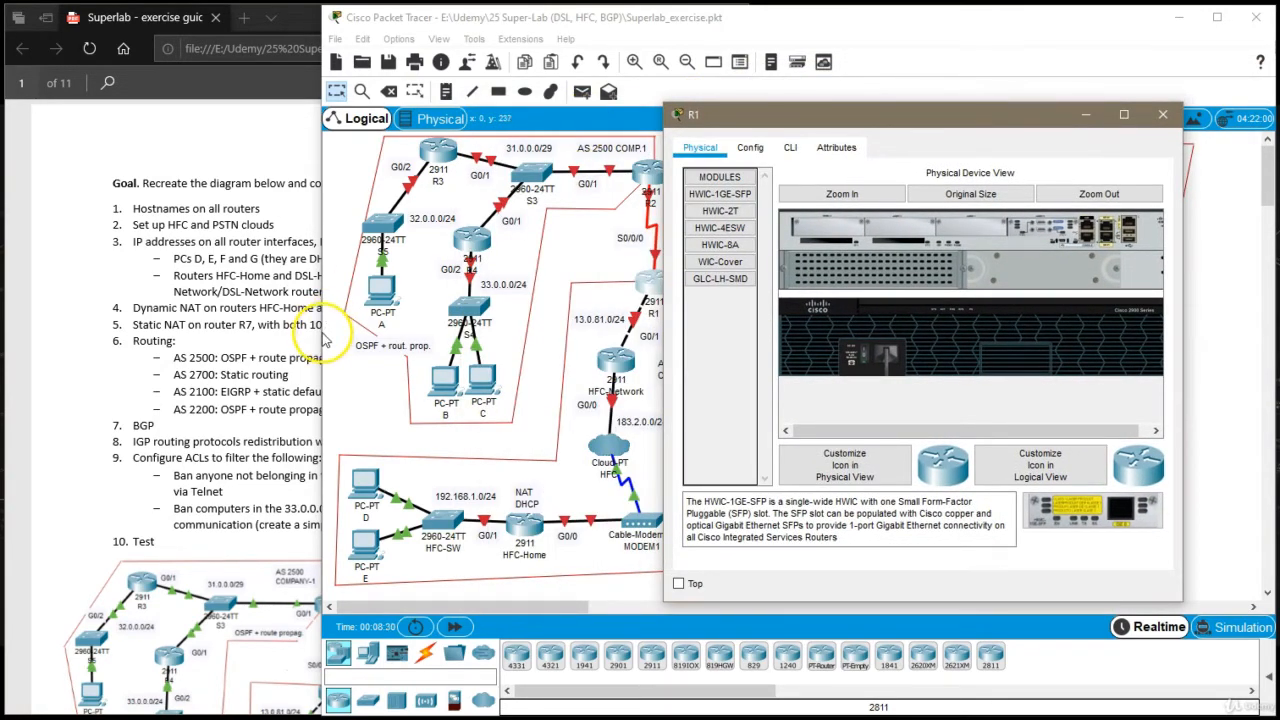
left_click_drag(323, 340, 8, 314)
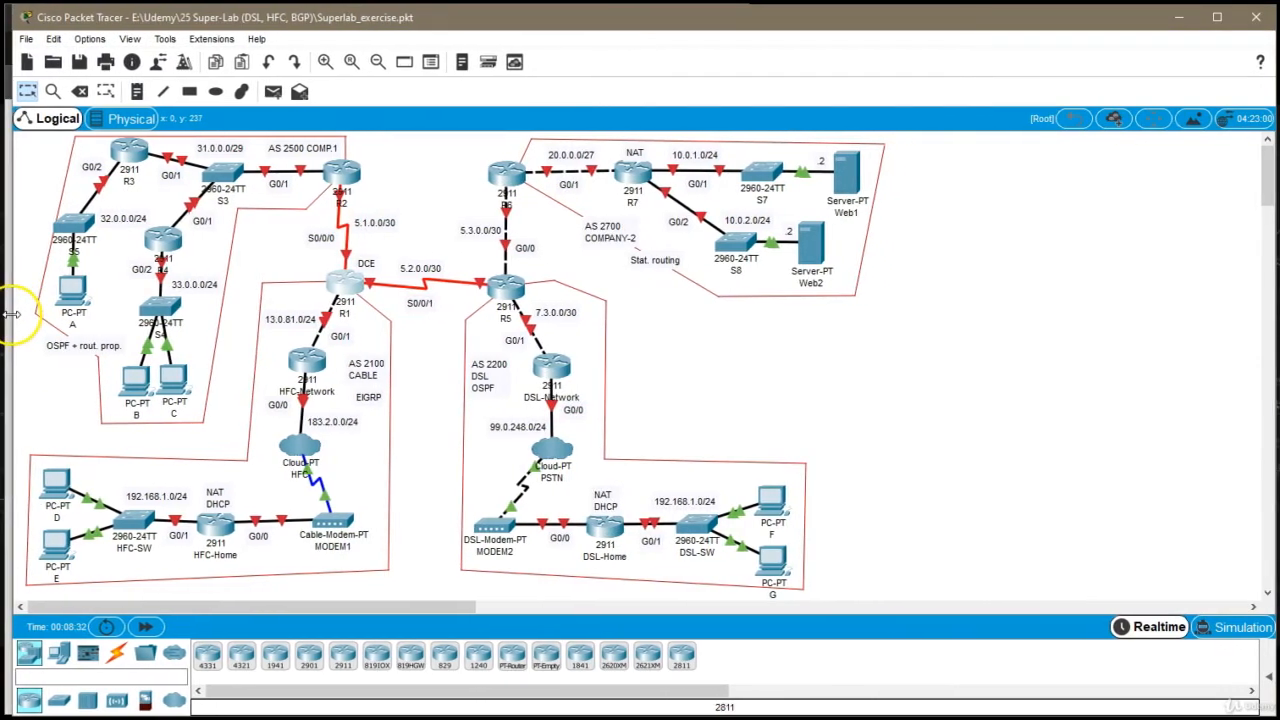
left_click(352, 279)
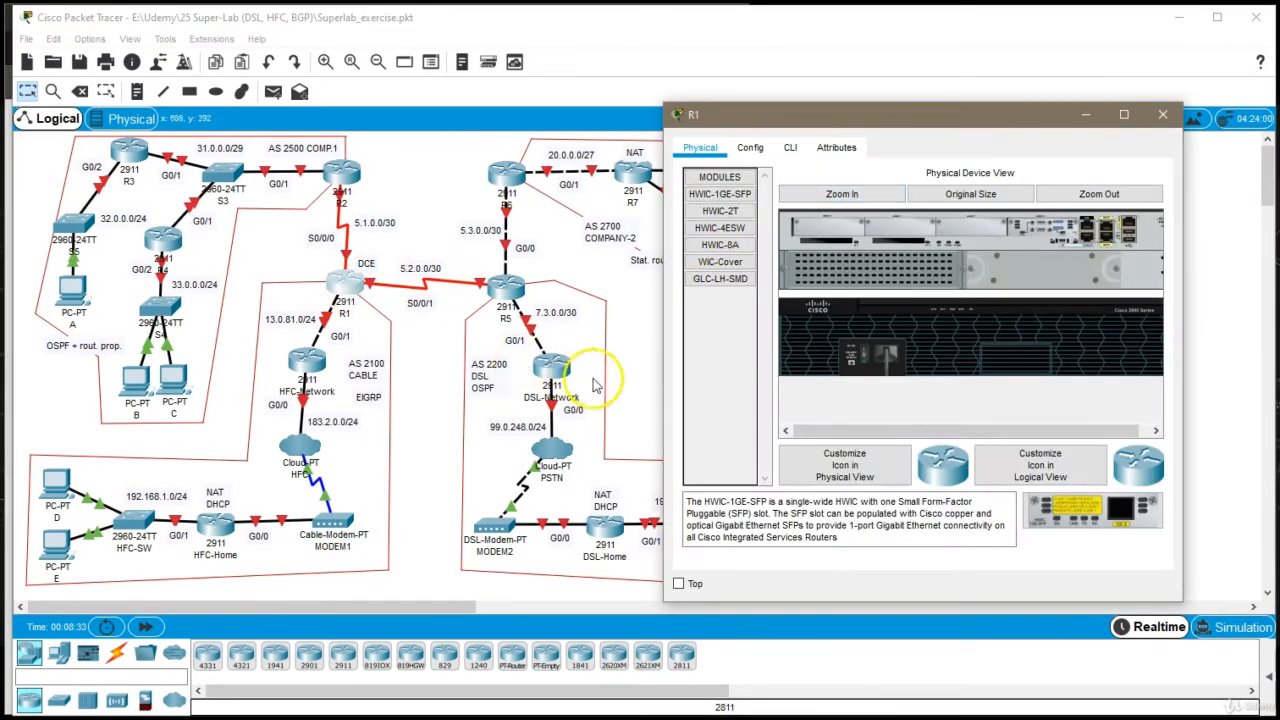
left_click_drag(661, 386, 620, 386)
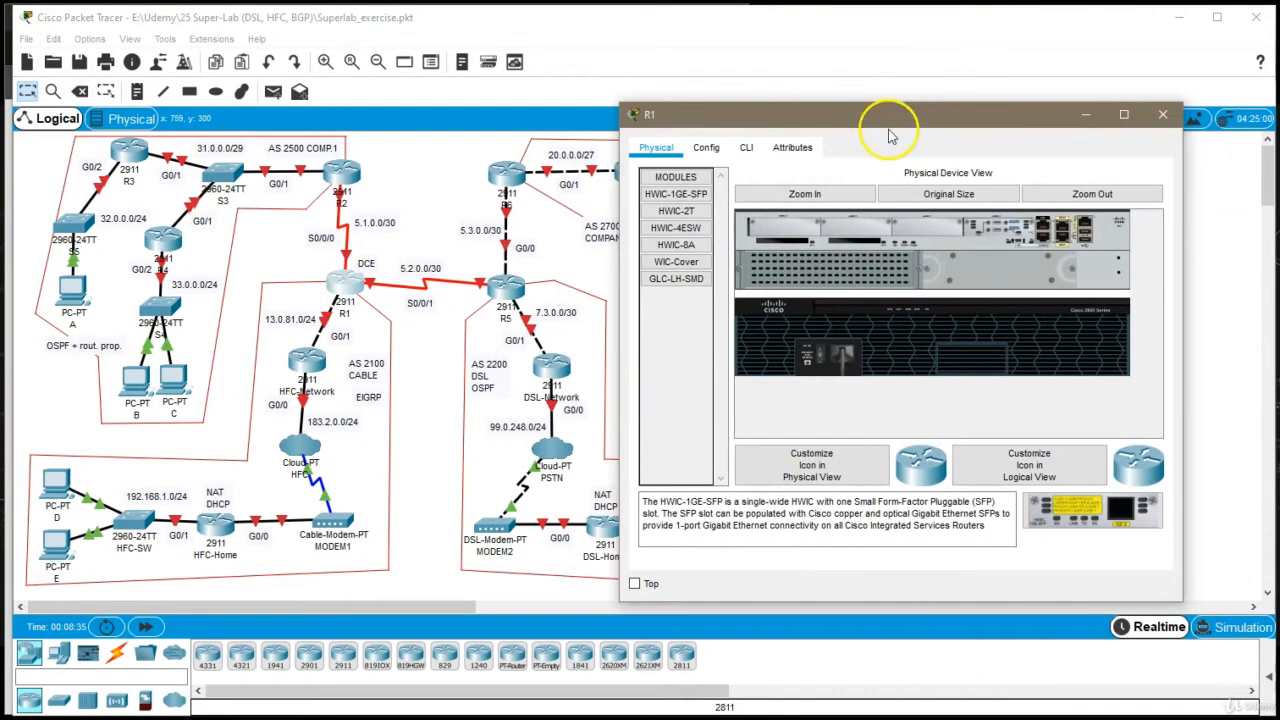
left_click_drag(889, 120, 805, 98)
left_click(662, 125)
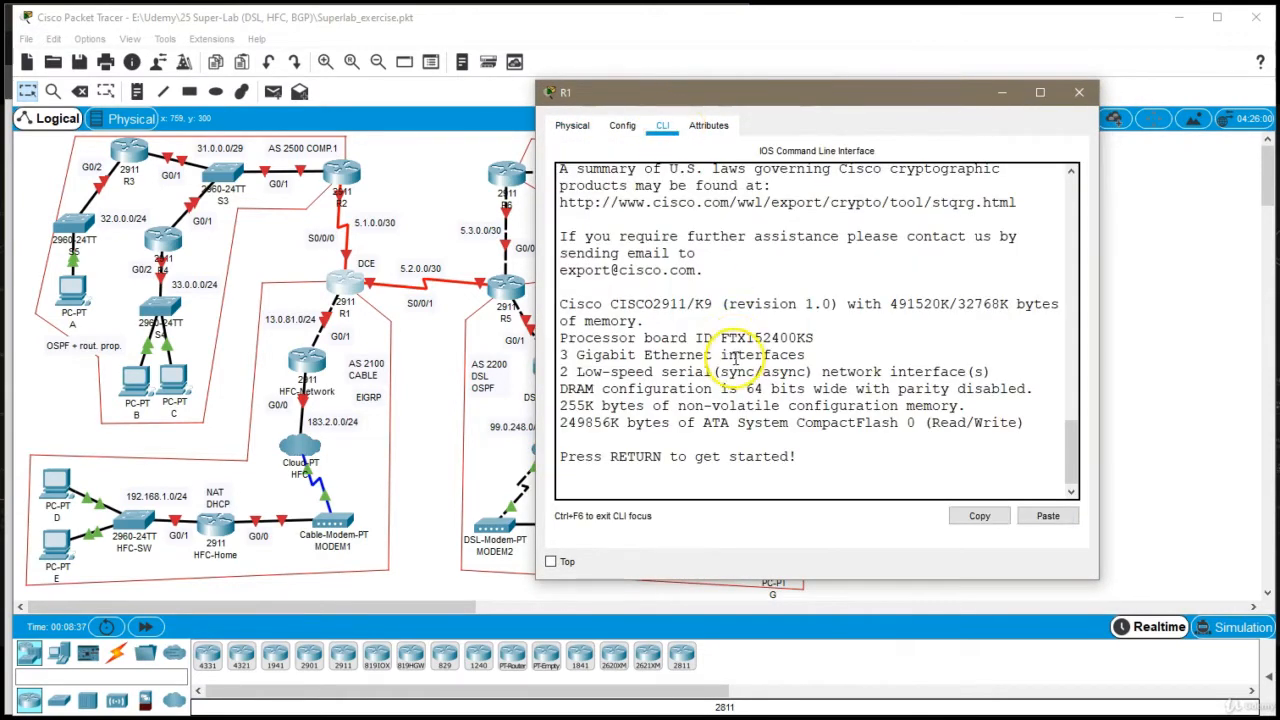
Enter global configuration mode on the router and set its hostname to R1
key("Return")
type("en")
key("Return")
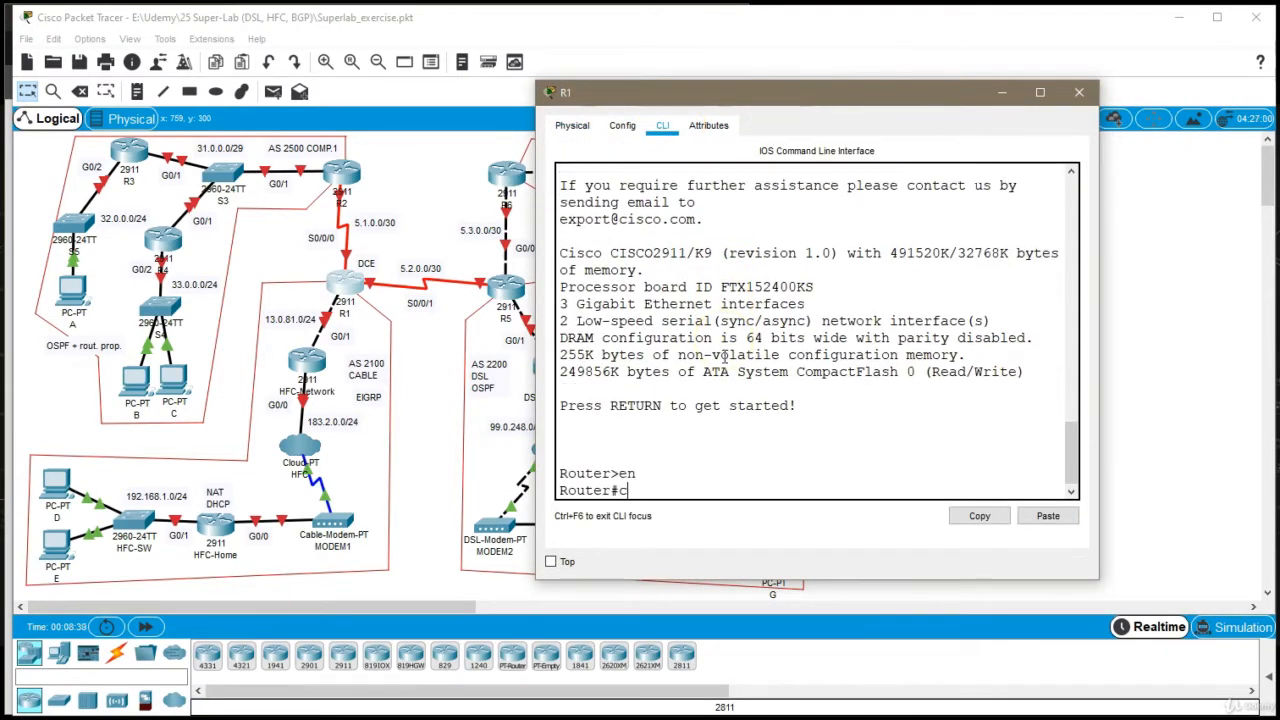
type("conf t")
key("Return")
type("host")
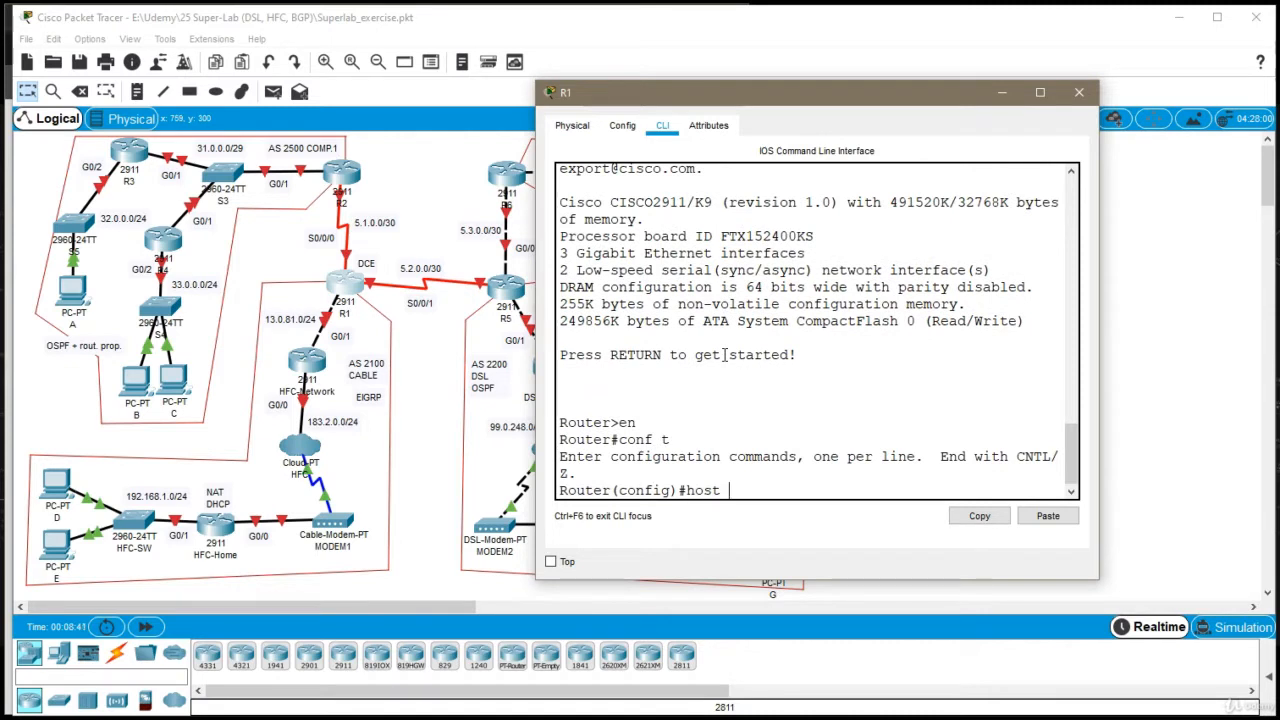
type(" R1")
key("Return")
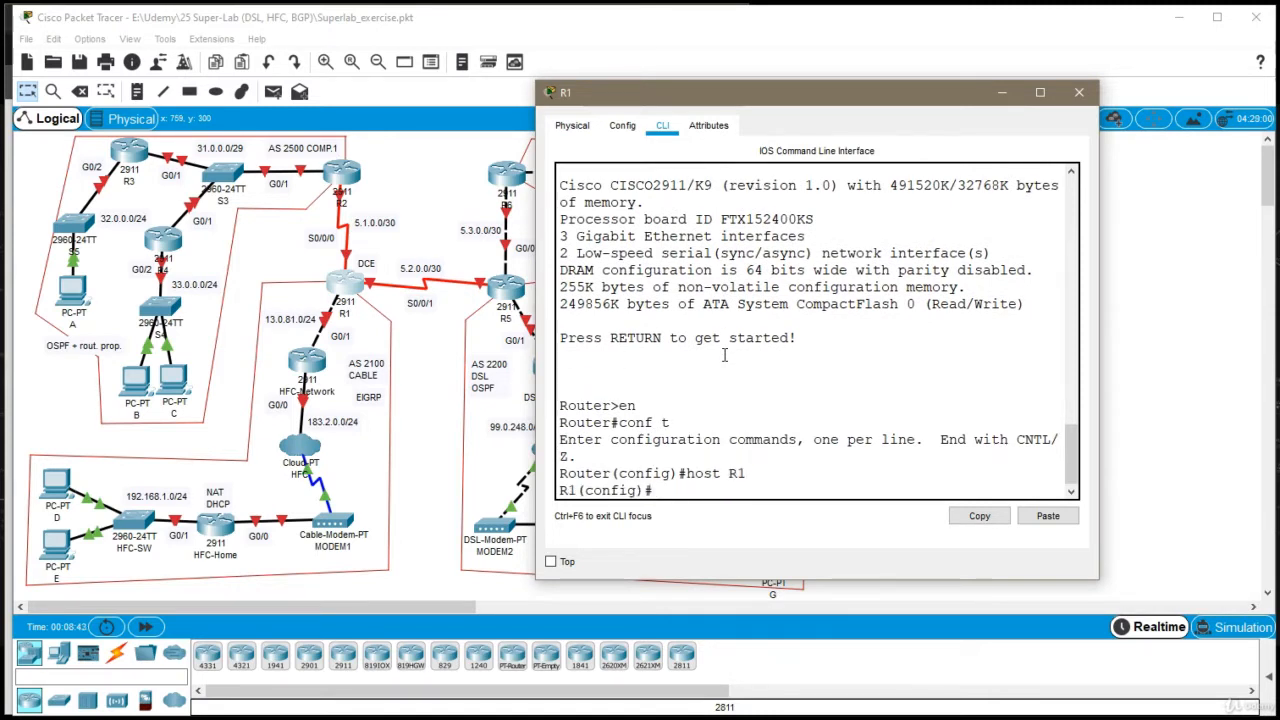
Set the clock rate of R1's serial interface s0/0/0 to 4000000
type("int s0/0/0")
key("Return")
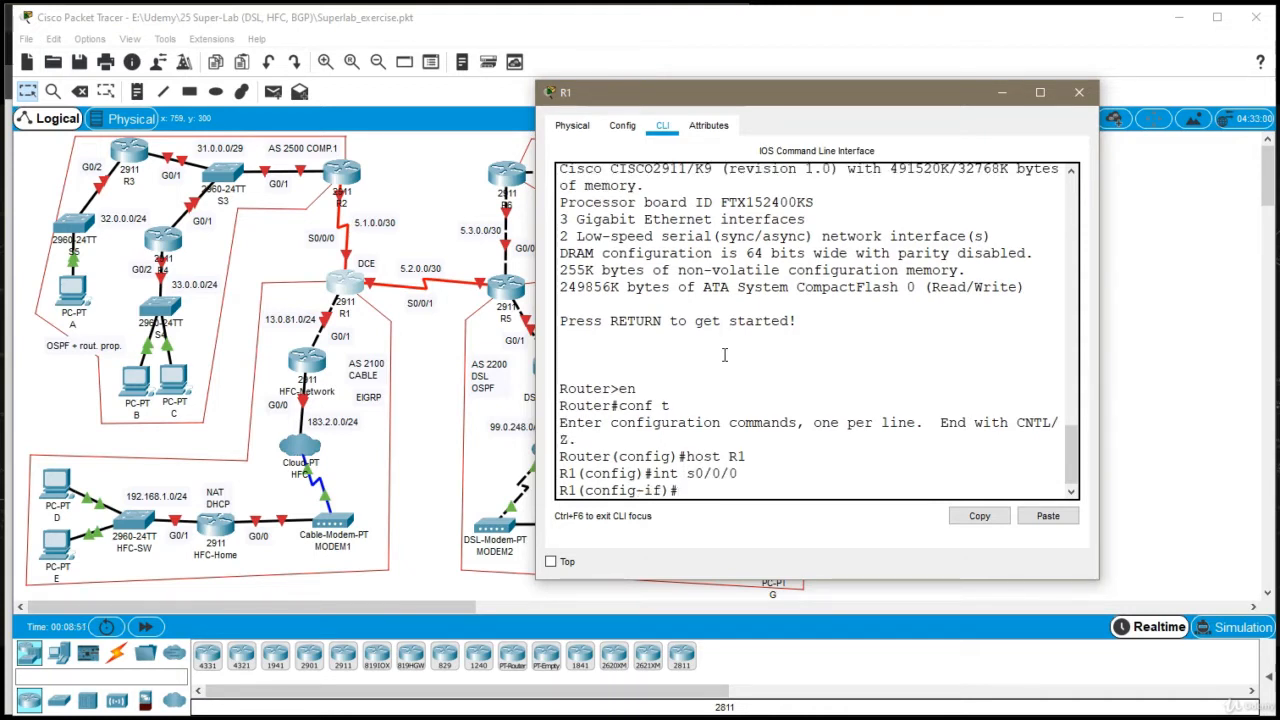
type("clock rate 4000000")
key("Return")
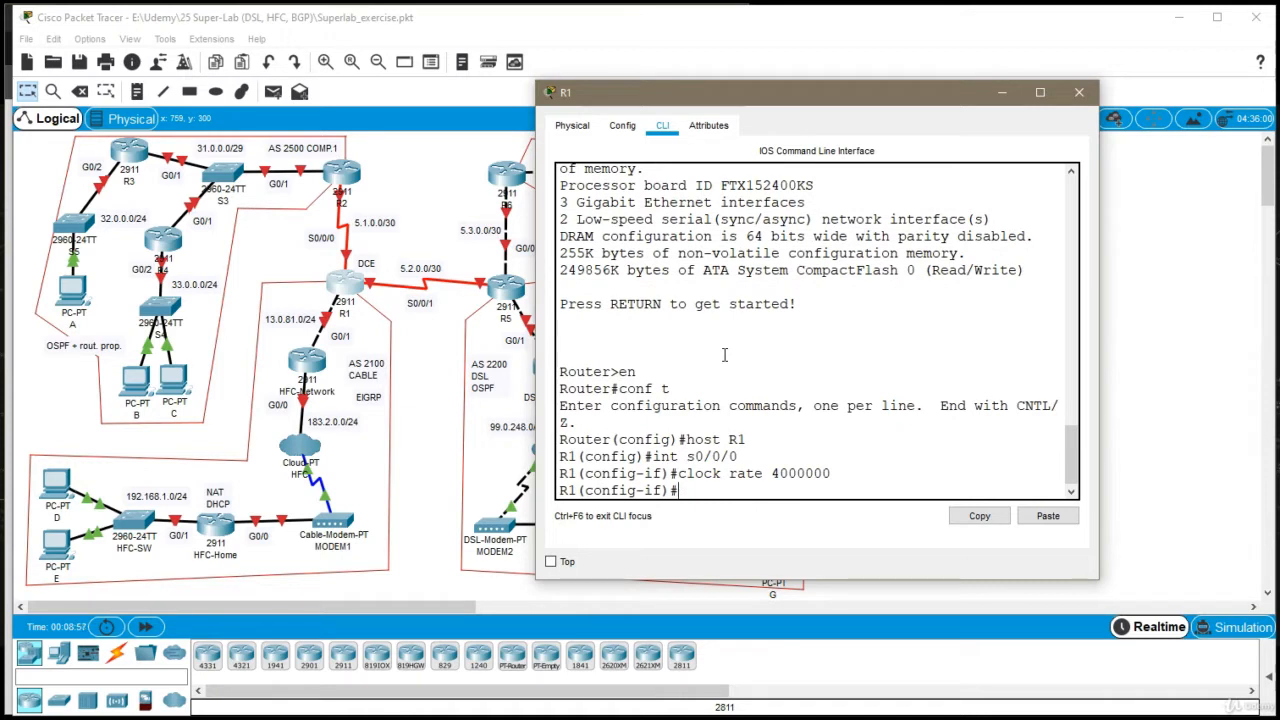
Assign 5.1.0.1 with mask 255.255.255.252 to R1's s0/0/0, enable the interface and exit its configuration
type("ip addr 5.1.0.1 255.255.255.252")
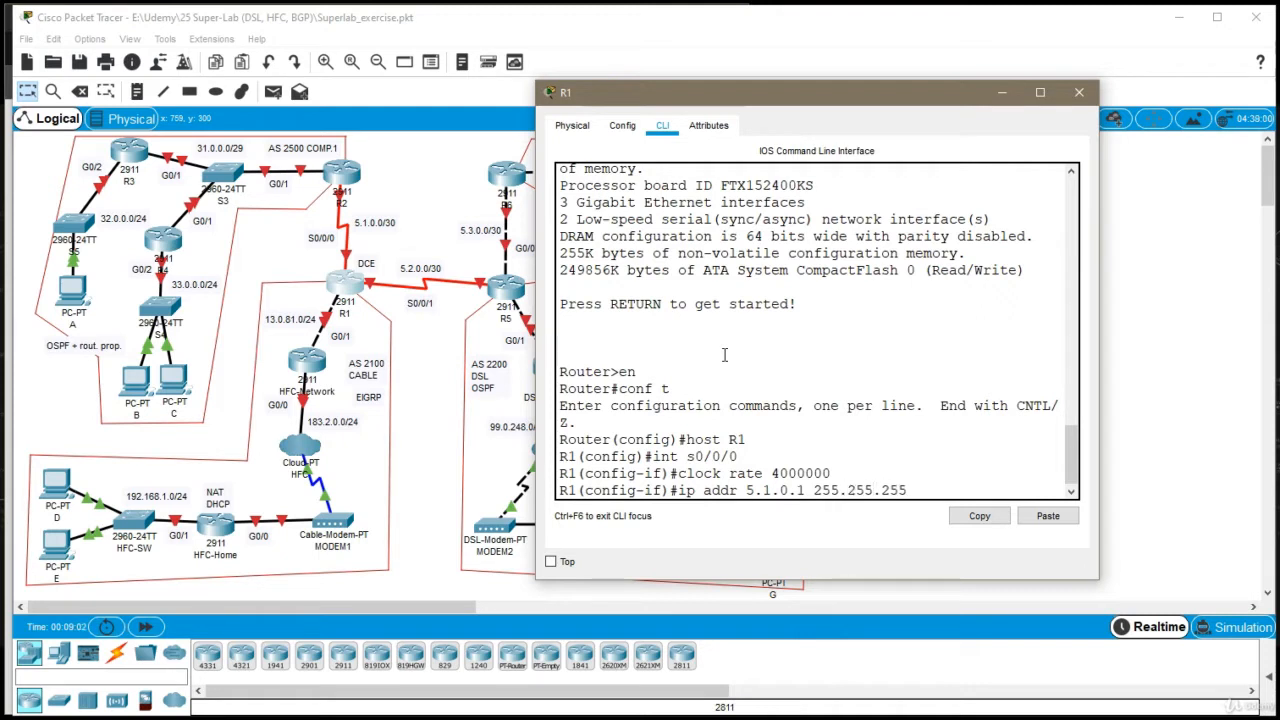
key("Return")
type("no sh")
key("Return")
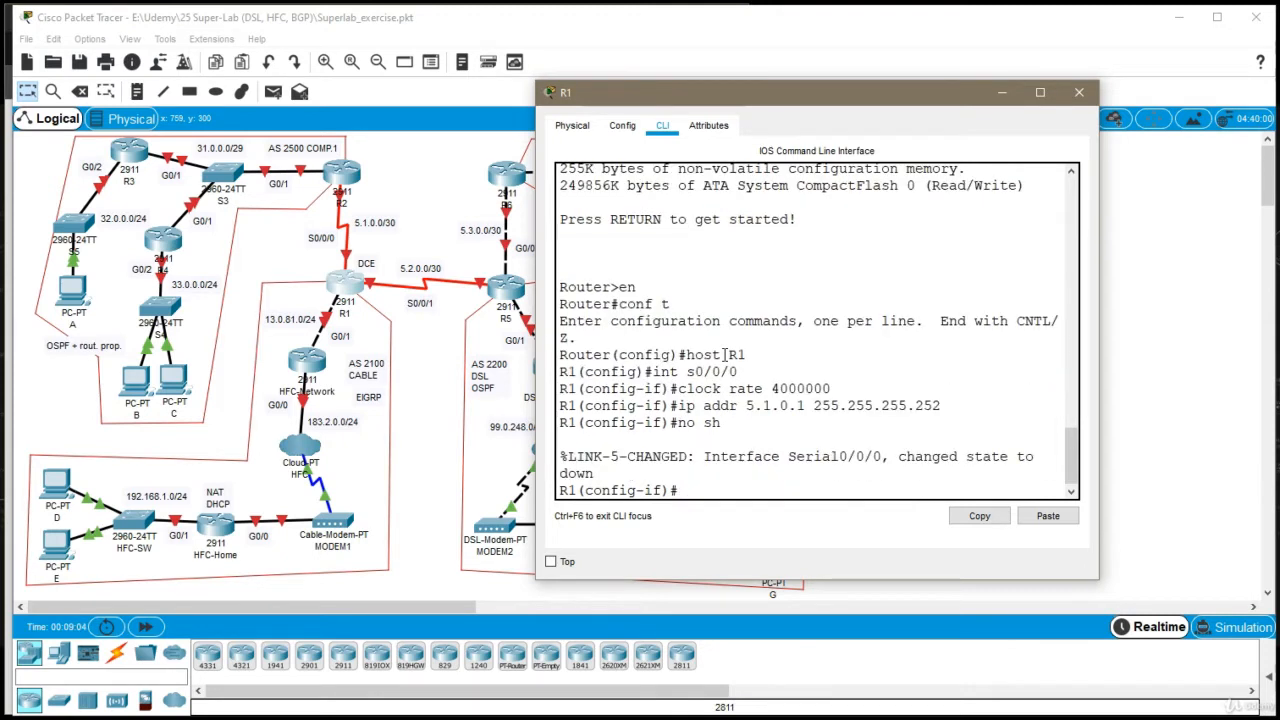
type("exit")
key("Return")
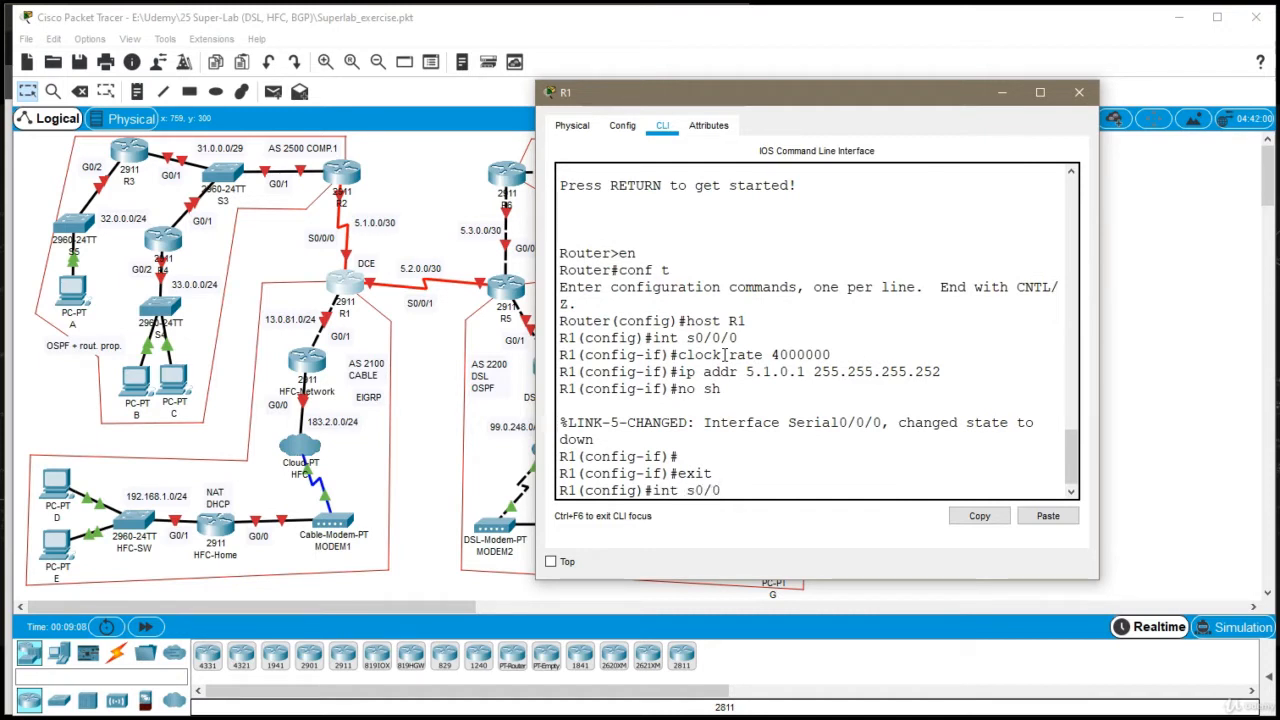
Set the clock rate of R1's serial interface s0/0/1 to 4000000
type("int s0/0/1")
key("Return")
type("clock rate")
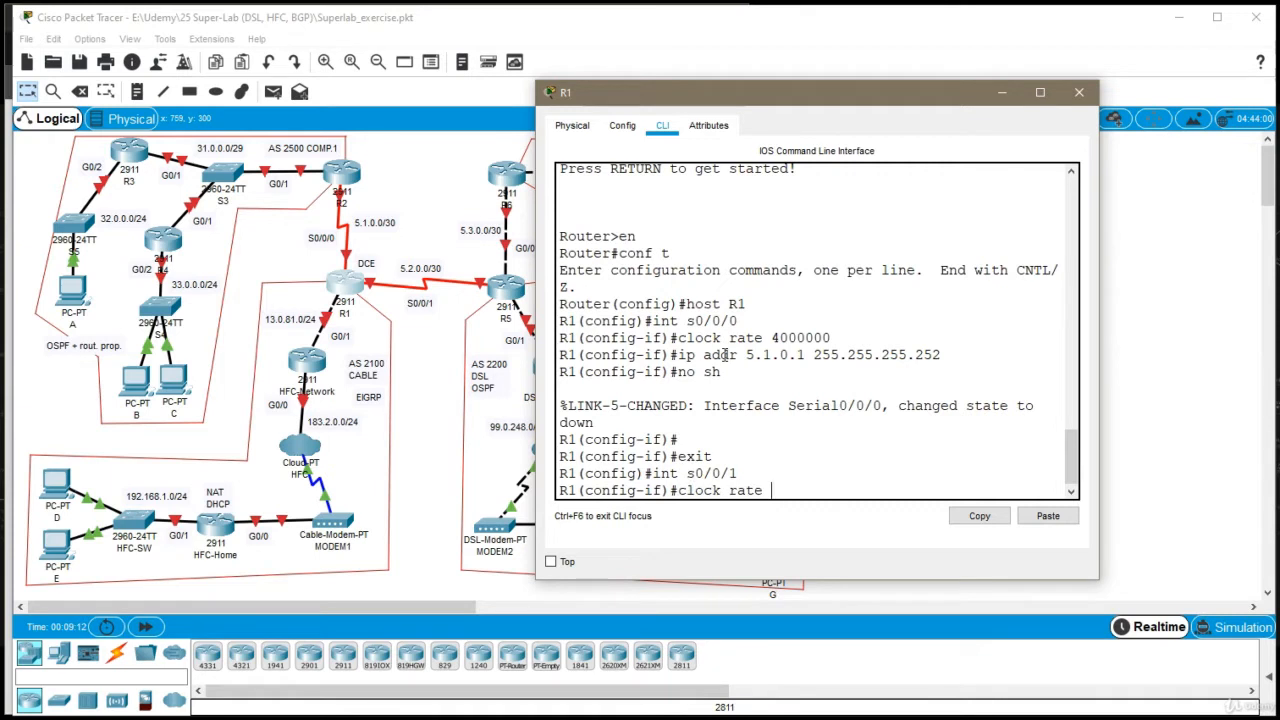
type(" 4000000")
key("Return")
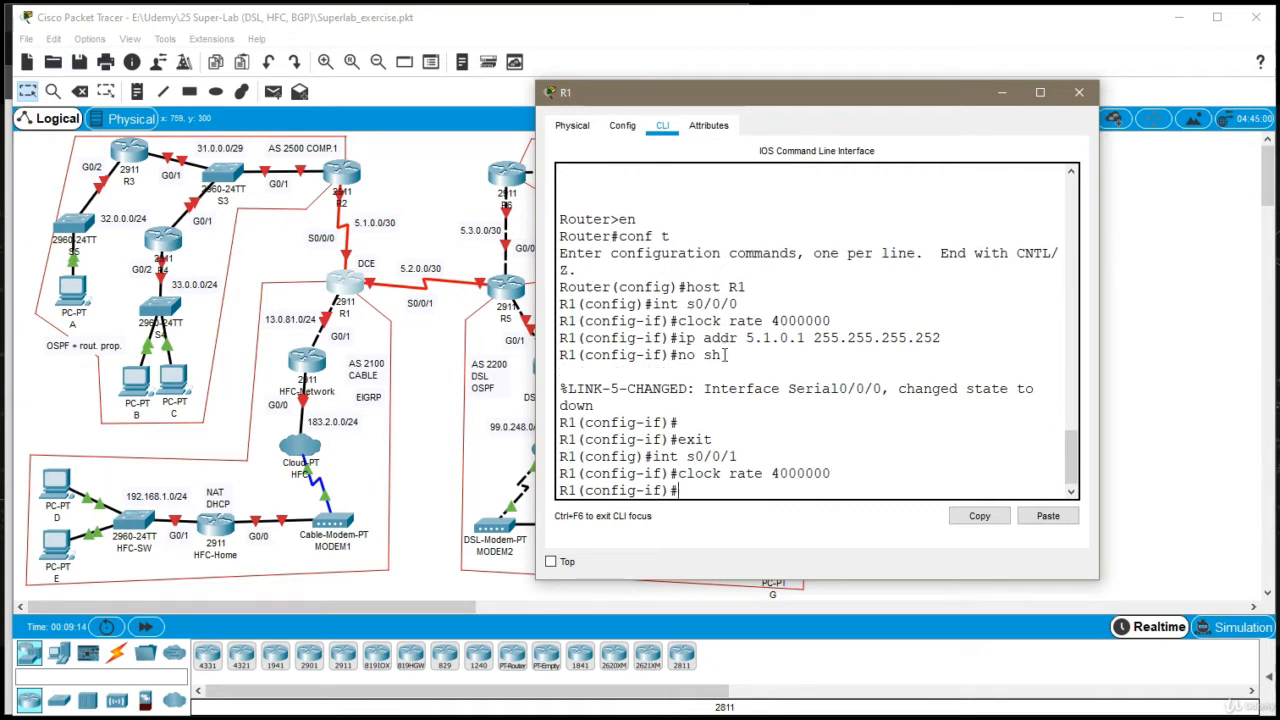
Assign 5.2.0.1 with mask 255.255.255.252 to R1's s0/0/1, enable the interface and exit its configuration
type("ip addr 5.2.0.1 255.255.255.2")
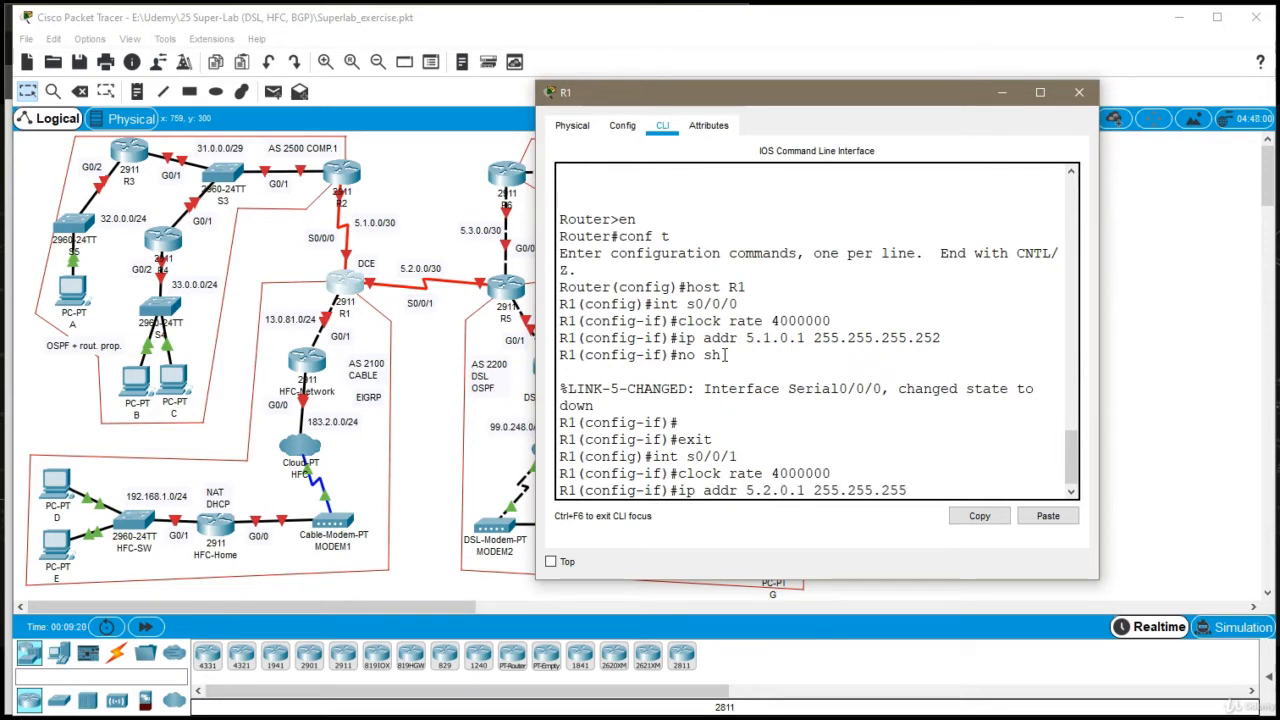
type("52")
key("Return")
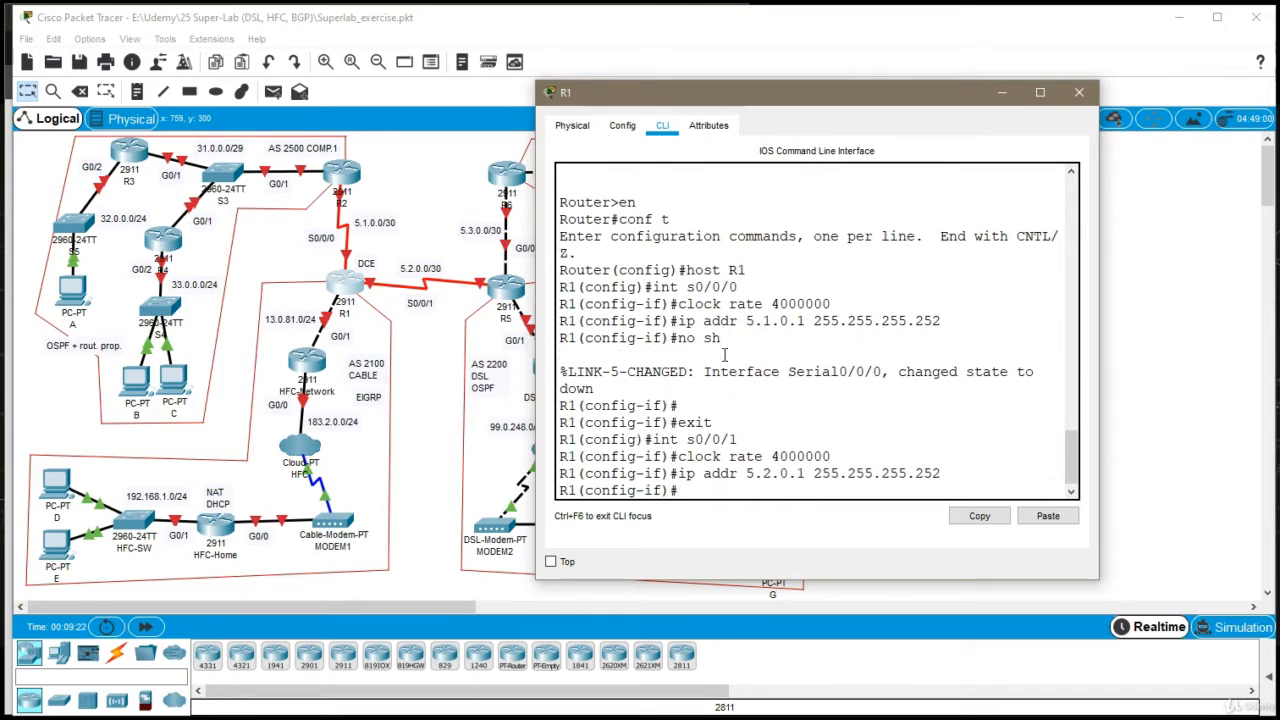
type("no sh")
key("Return")
key("Return")
type("e")
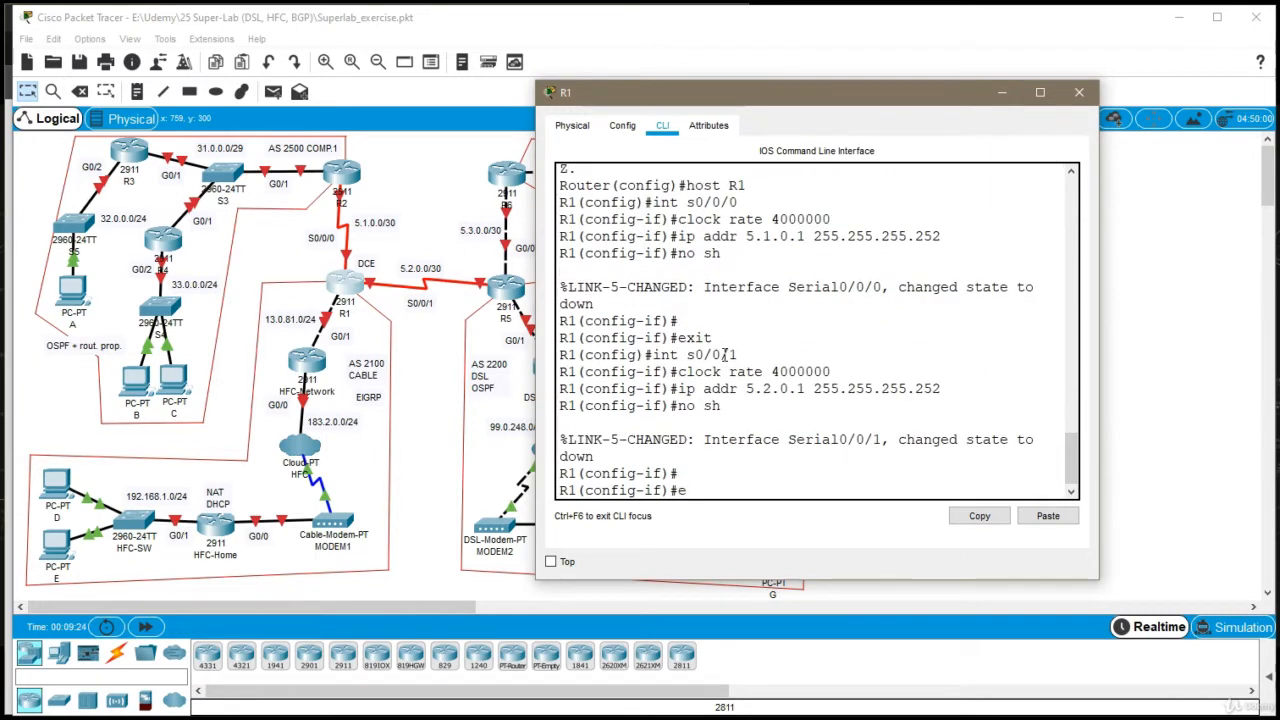
type("xit")
key("Return")
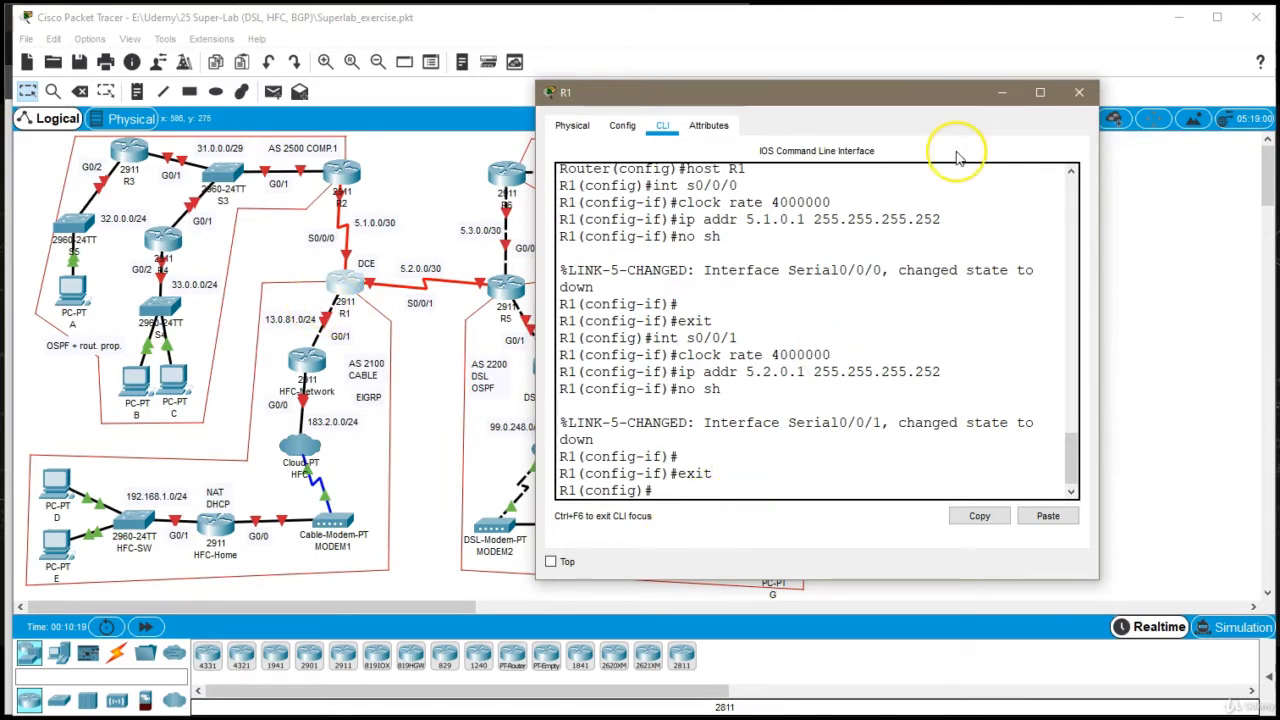
Assign IP address 13.0.81.1 with mask 255.255.255.0 to R1's interface g0/1
type("int g0")
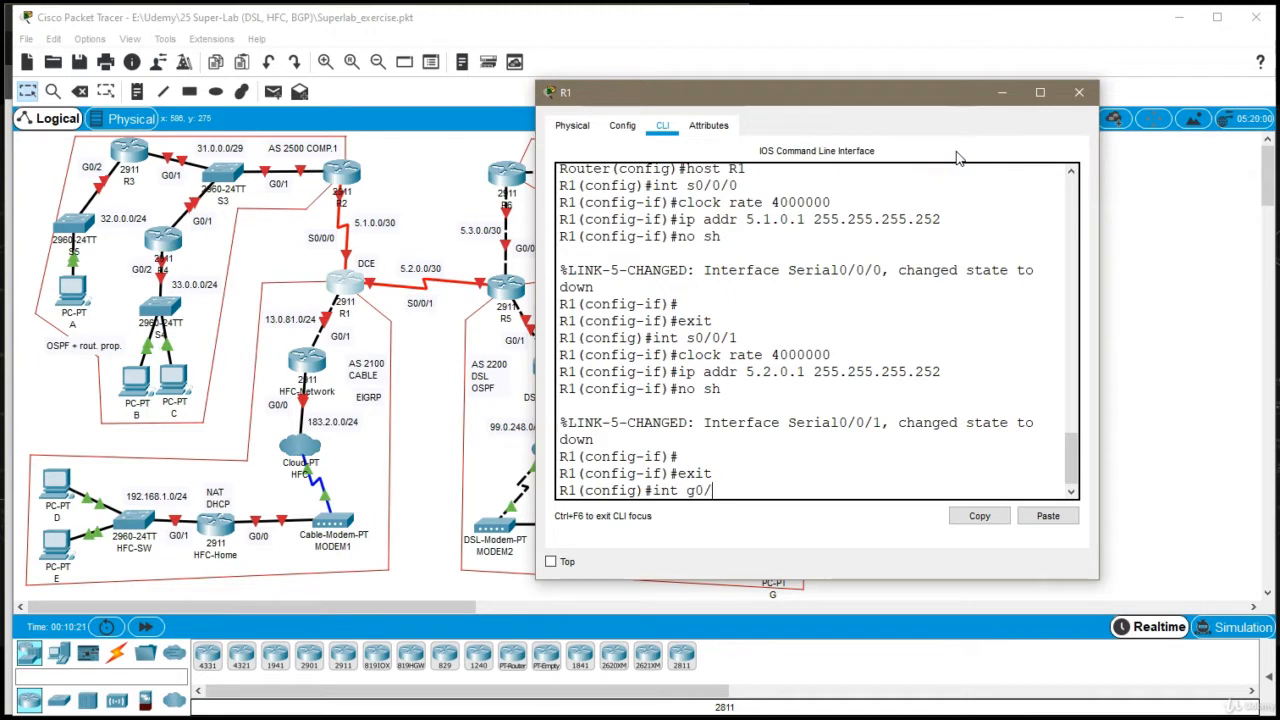
type("/1")
key("Return")
type("ip")
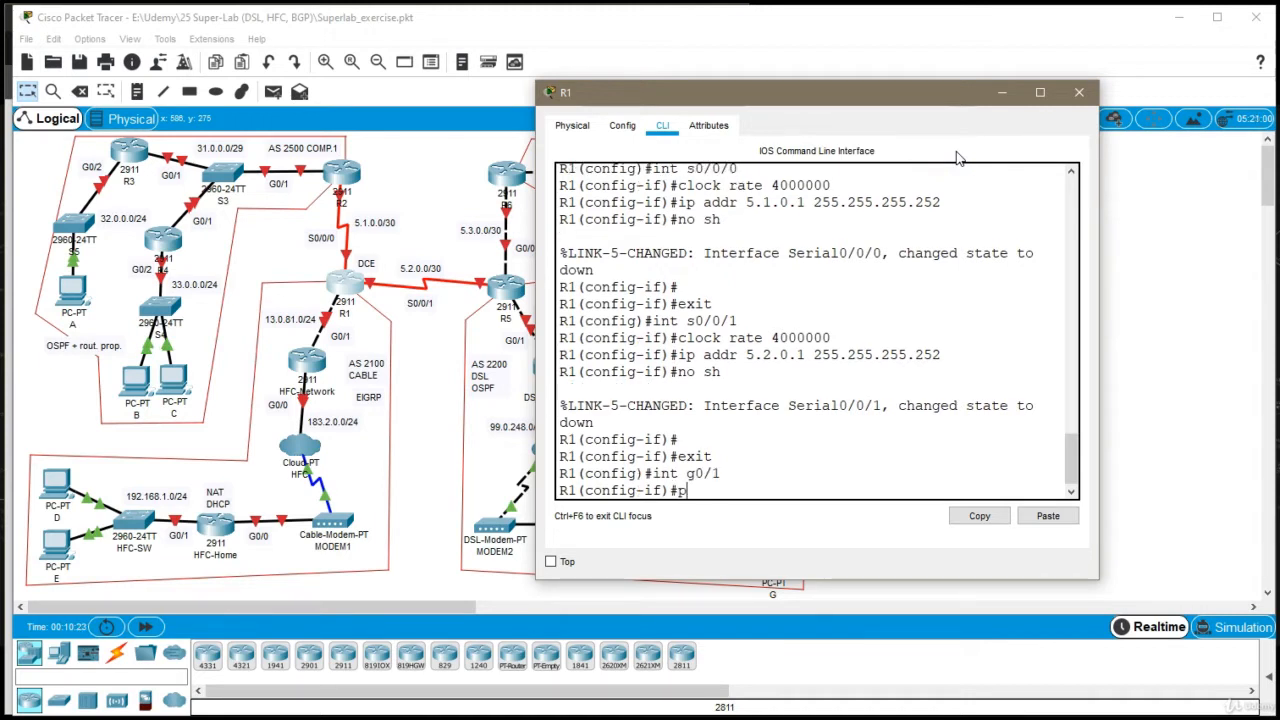
type(" address 13.0.")
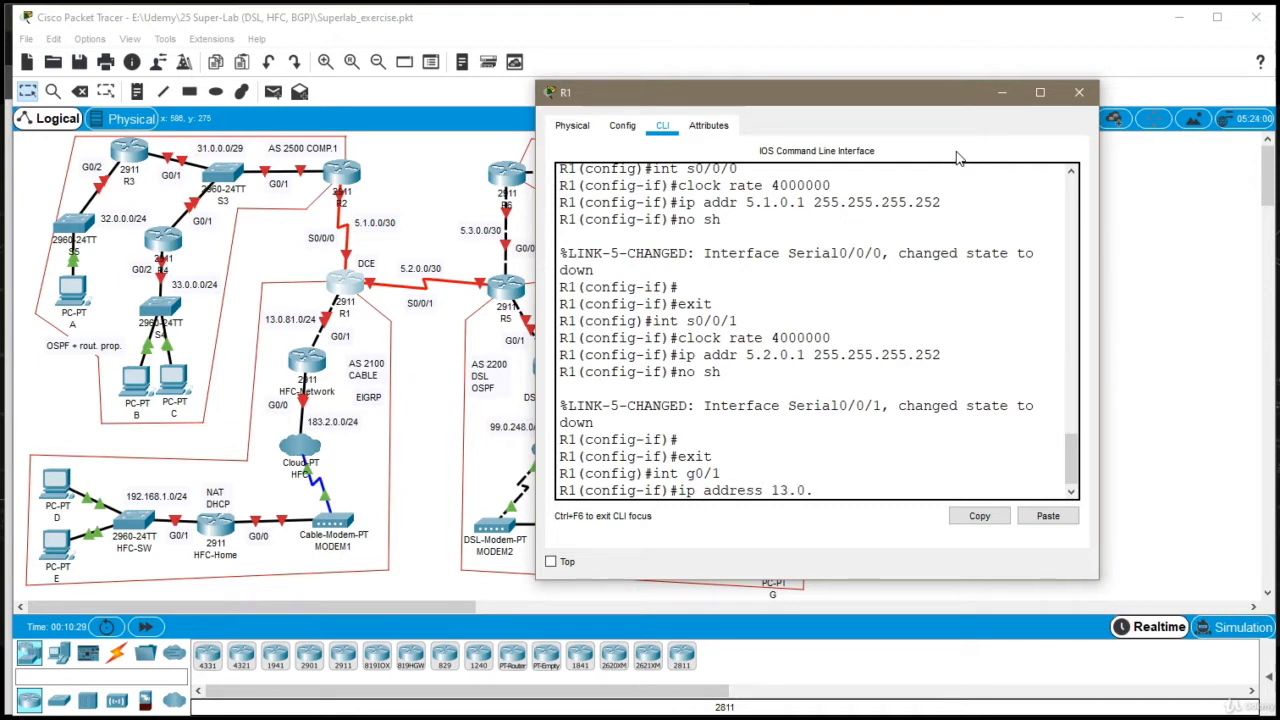
type("81.1 25")
type("5.255.255")
type(".0")
key("Return")
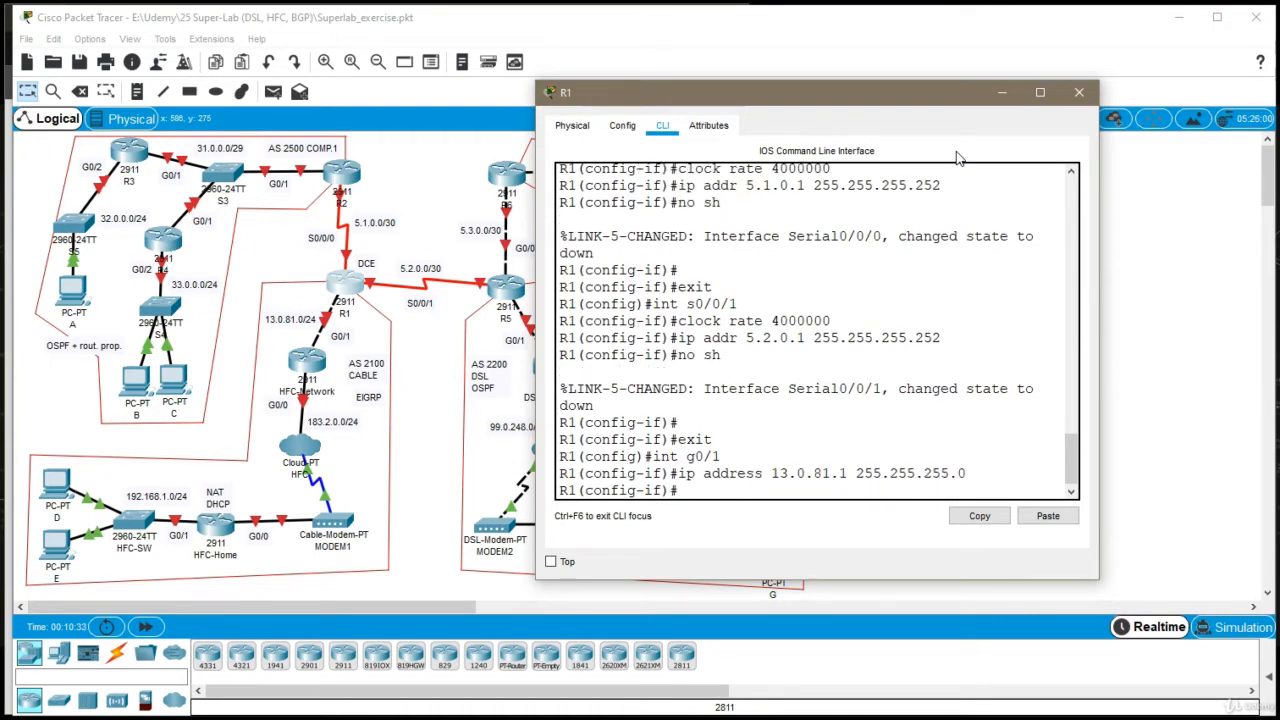
Enable R1's interface g0/1, exit its configuration and close the R1 window
type("no sh")
key("Return")
type("exi")
key("Return")
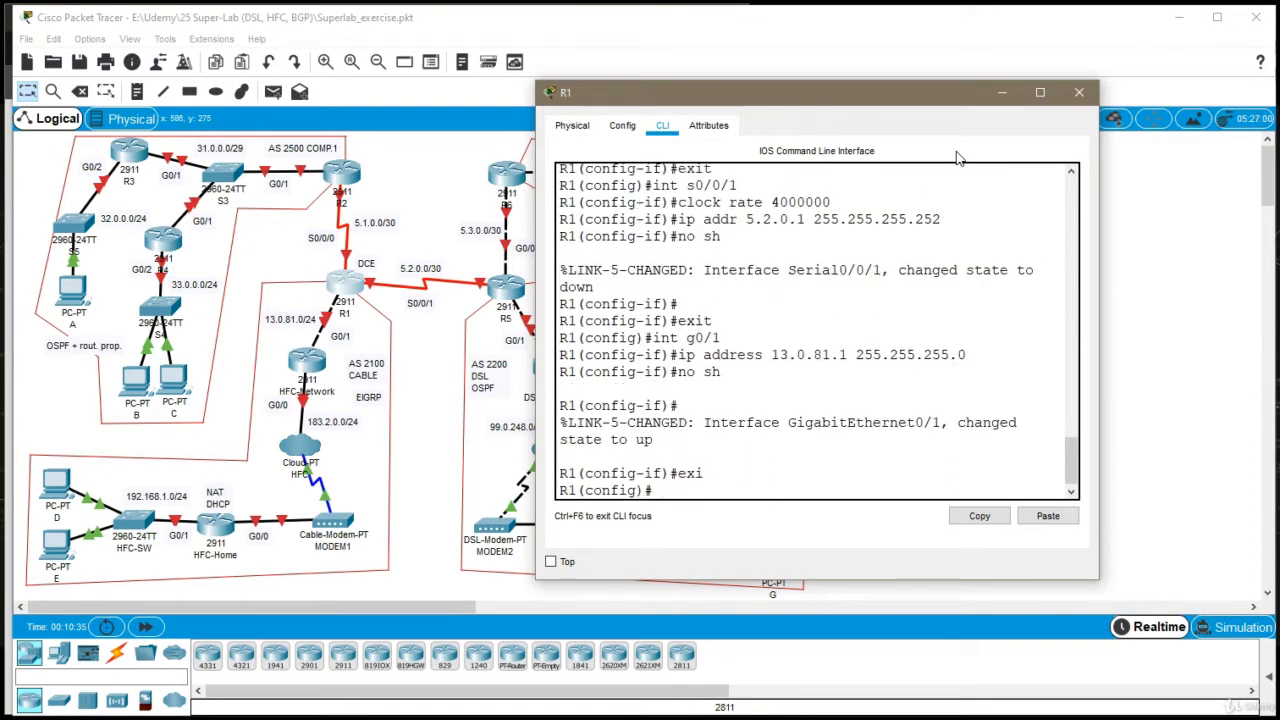
left_click(1079, 92)
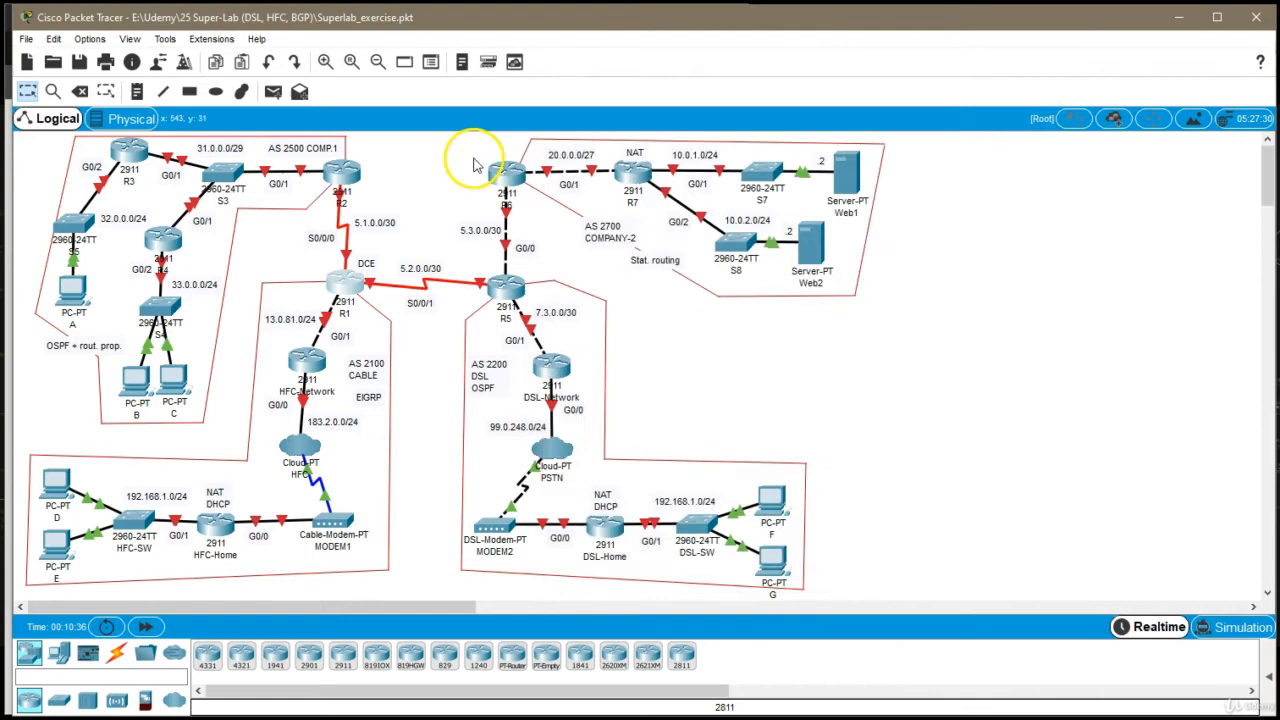
Open router R2's command line and set its hostname to R2 in global configuration mode
left_click(341, 172)
left_click_drag(557, 128, 630, 116)
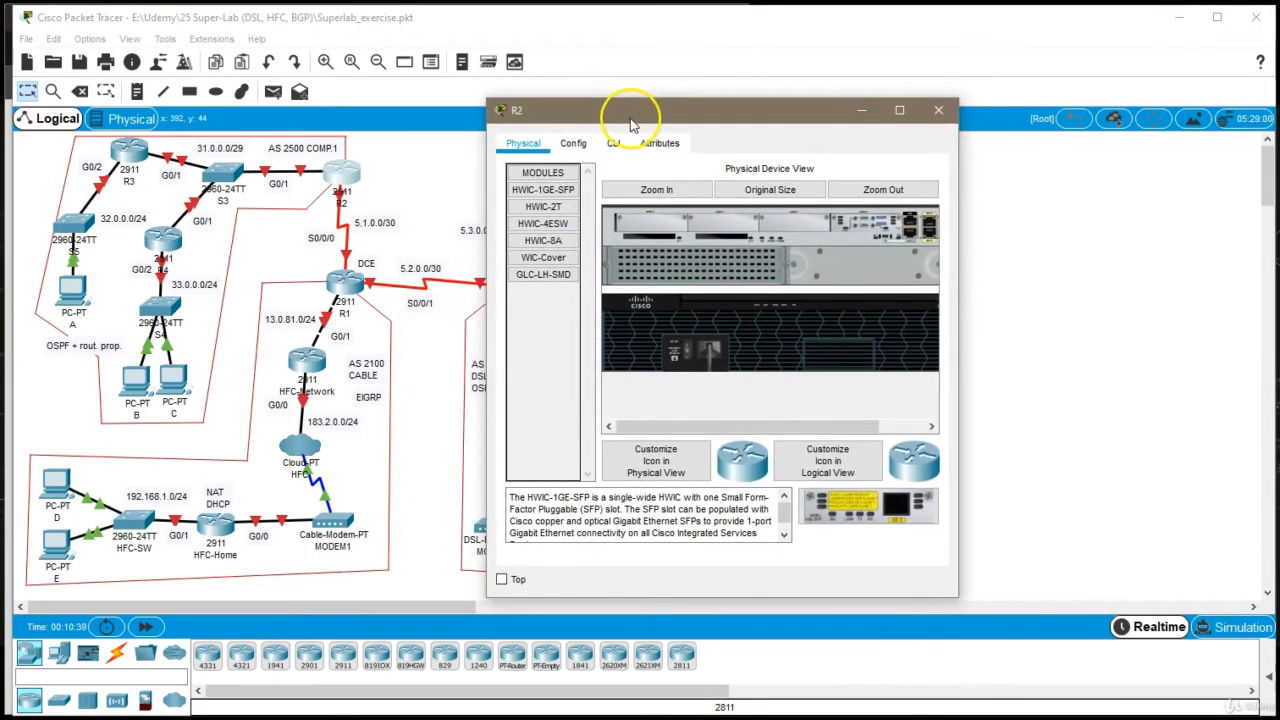
left_click(613, 143)
key("Return")
type("en")
key("Return")
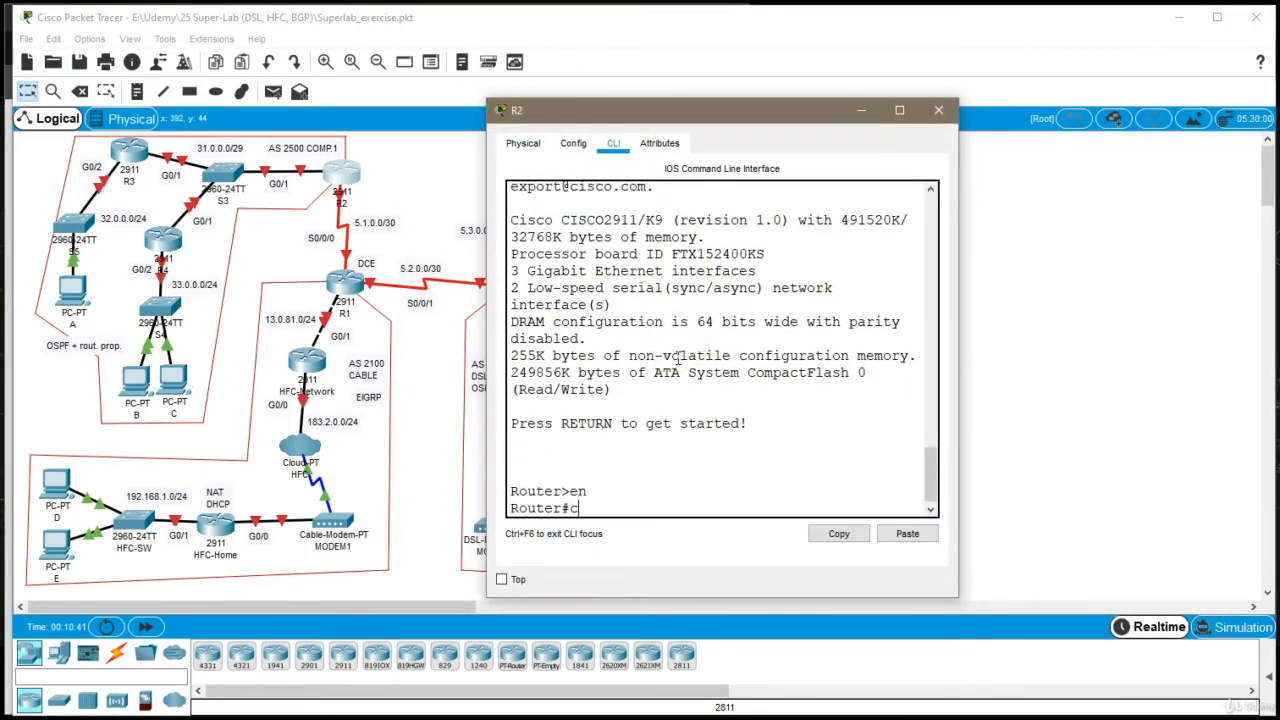
type("conf t")
key("Return")
type("host R2")
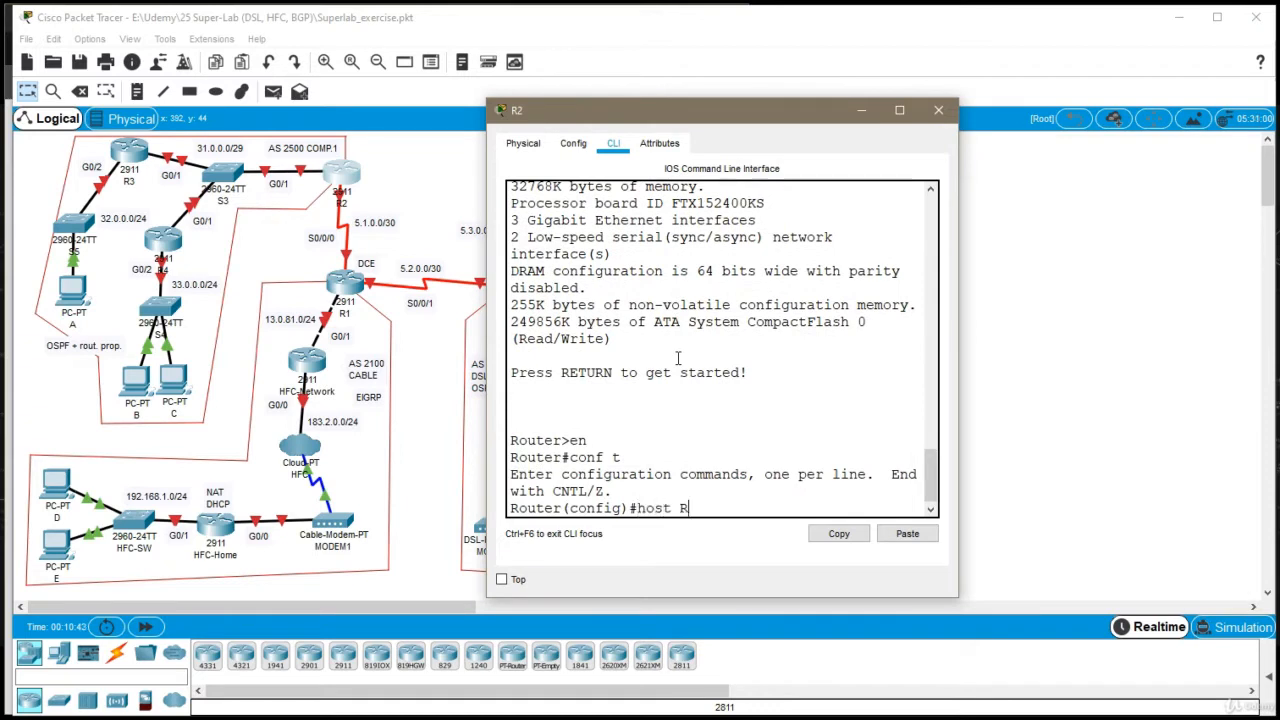
key("Return")
Assign 5.1.0.2 with mask 255.255.255.252 to R2's serial interface s0/0/0 and enable the interface
type("int ")
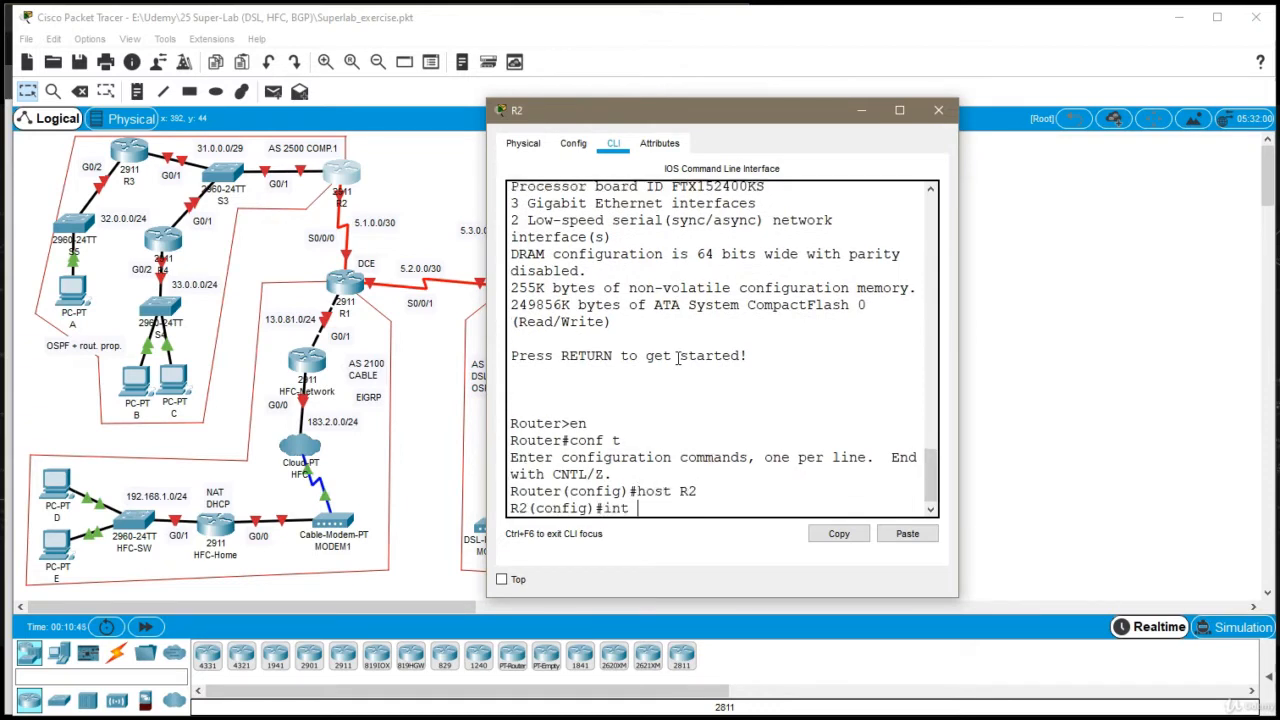
type("s0/0/0")
key("Return")
type("ip add")
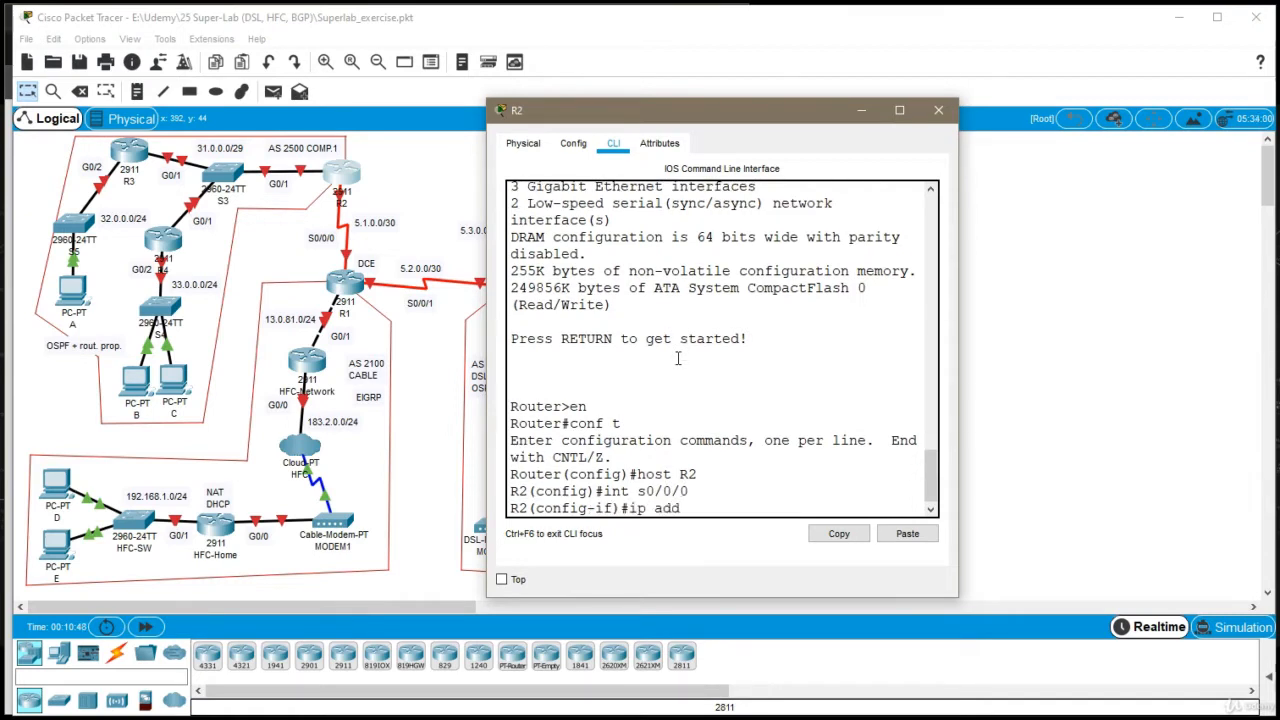
type("r 5.1.0.2 255.255.255")
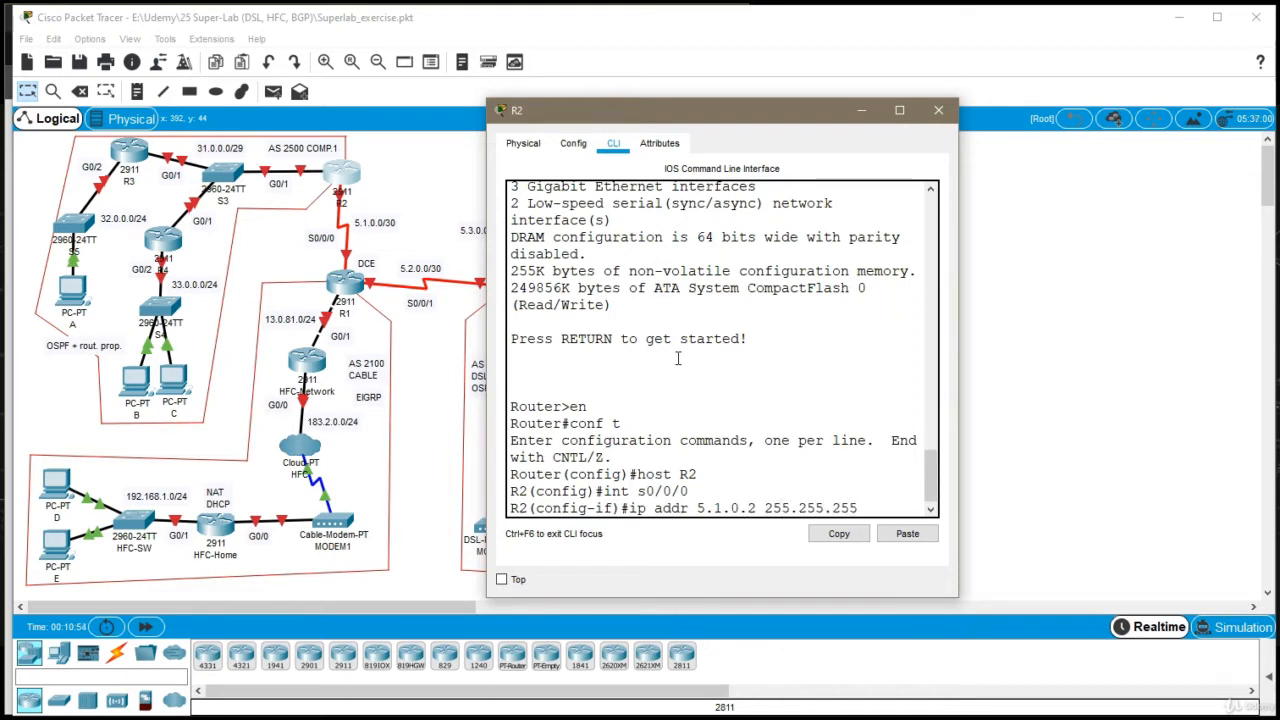
type(".252")
key("Return")
type("nfig-if)#n")
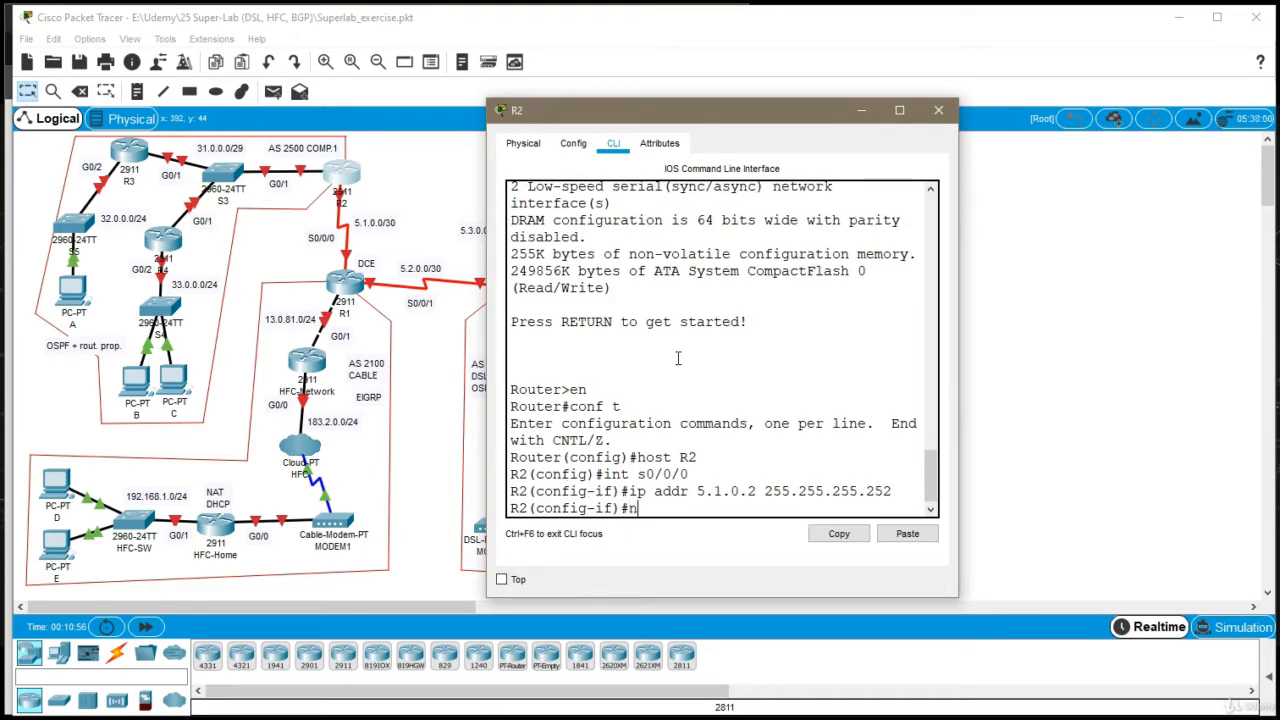
type("o sh")
key("Return")
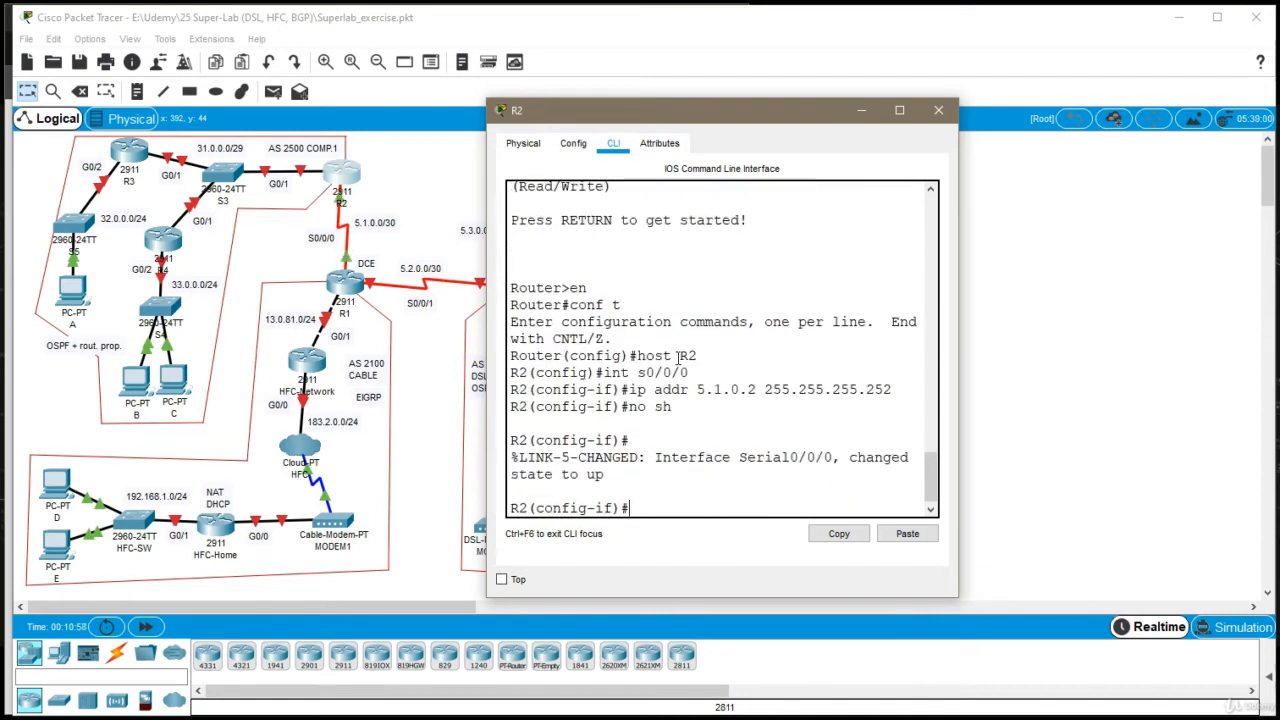
Leave R2's serial interface configuration and assign 31.0.0.1 with mask 255.255.255.248 to interface g0/1
type("exi")
key("Return")
type("int ")
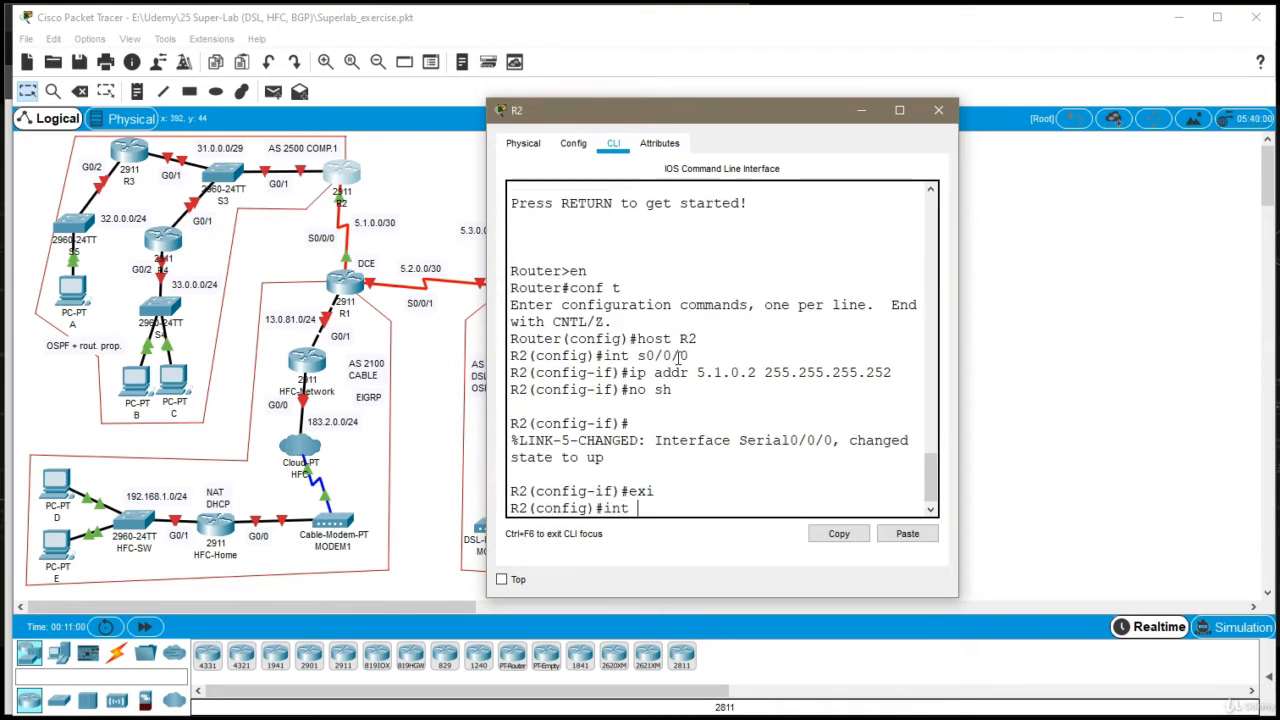
type("g0/1")
key("Return")
type("ip add")
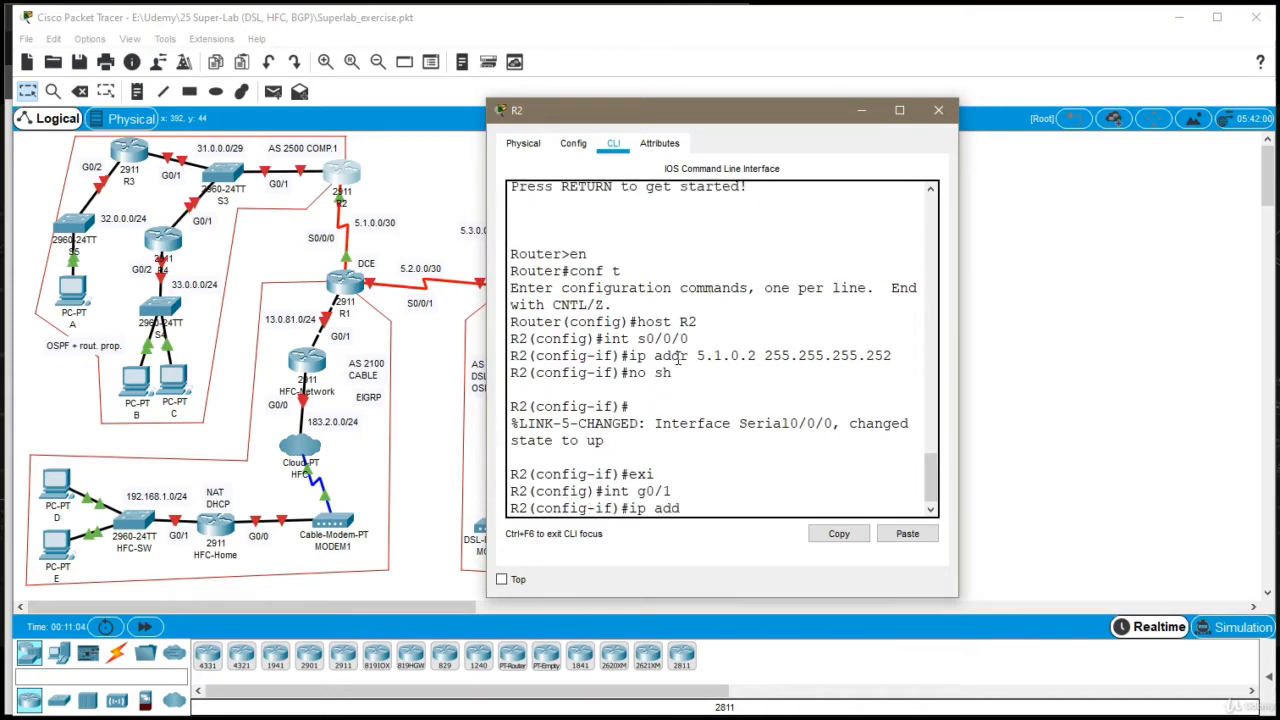
type("ress")
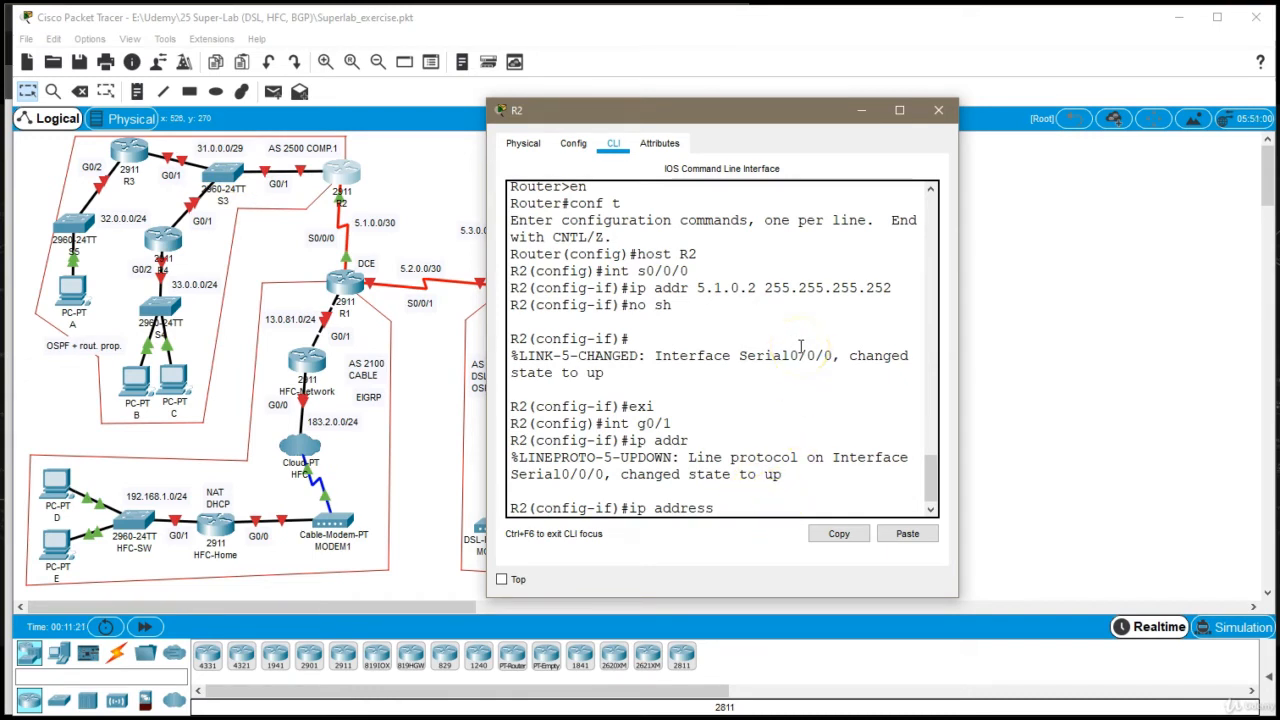
type("31.0.0.1 255.255")
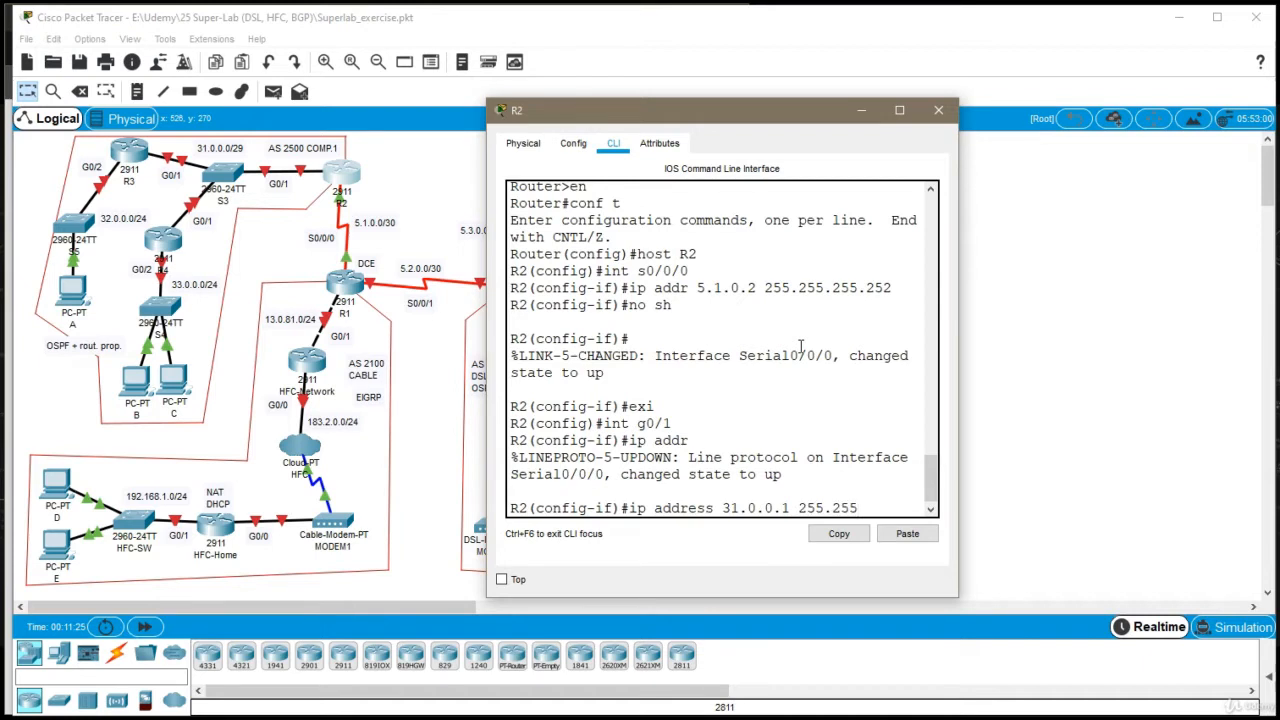
type(".255.255.248")
key("Return")
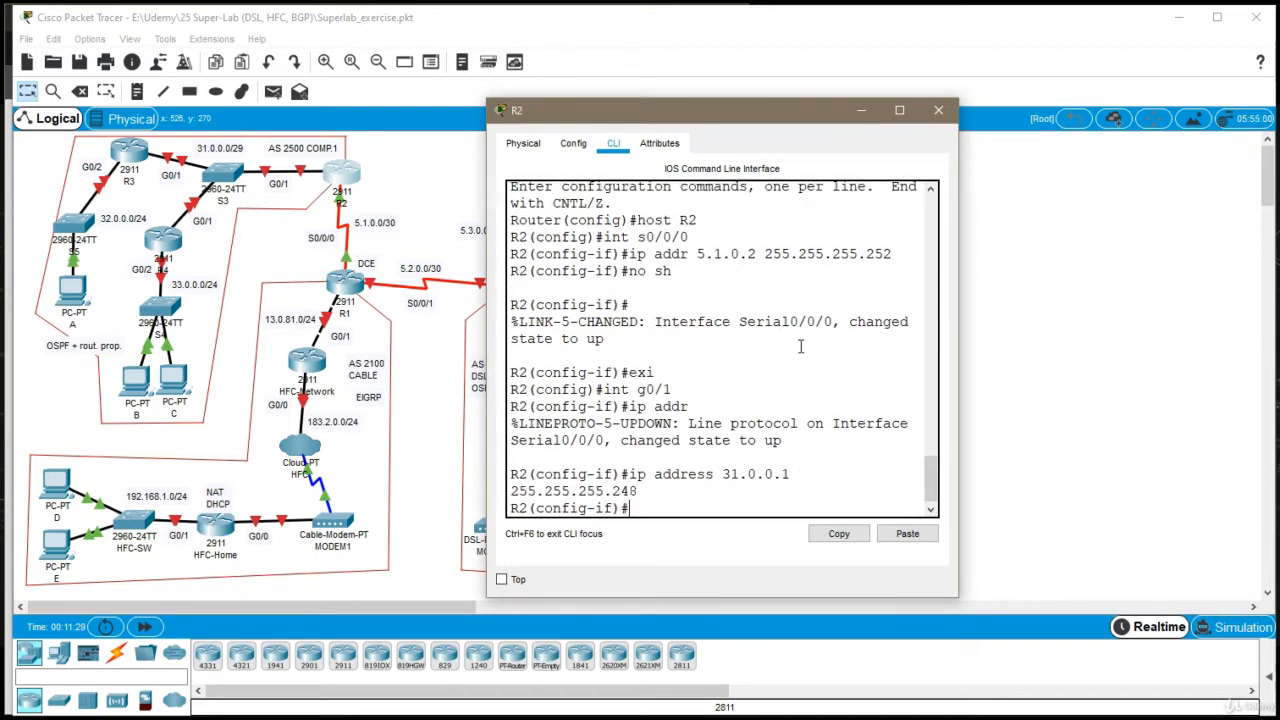
Widen the R2 window, enable interface g0/1, exit its configuration and close the window
left_click_drag(961, 402, 1103, 436)
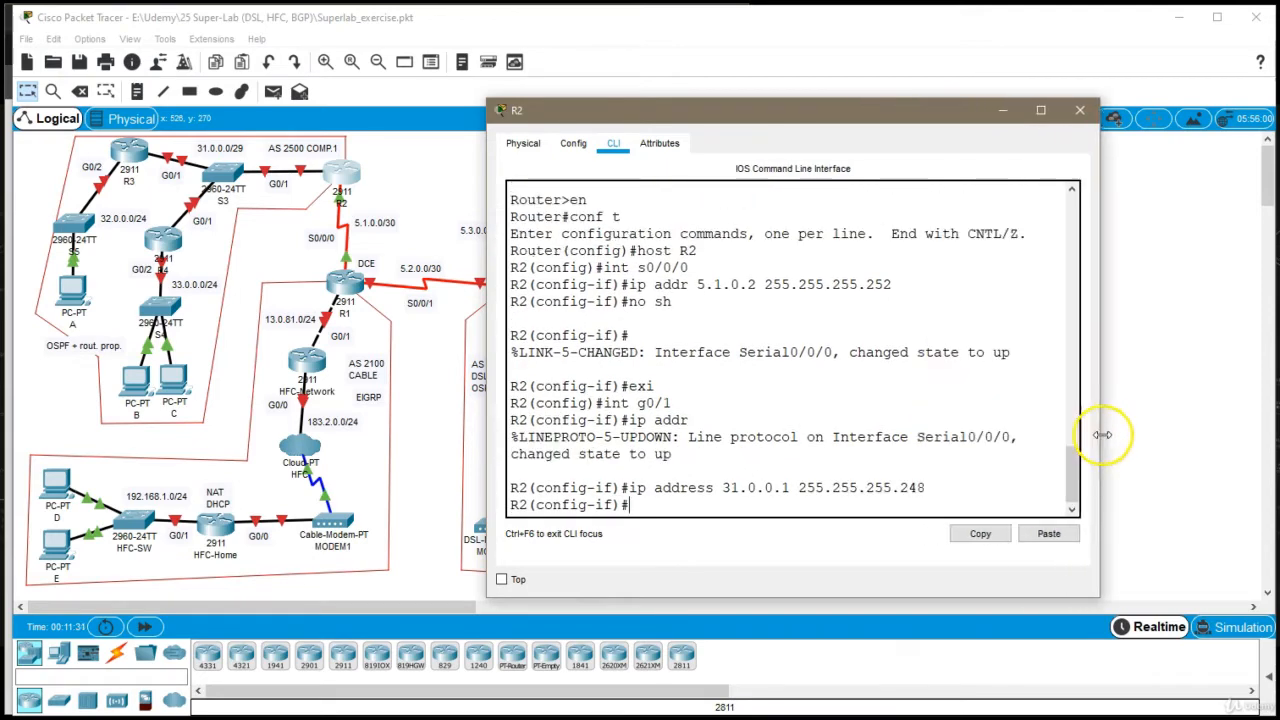
type("no sh")
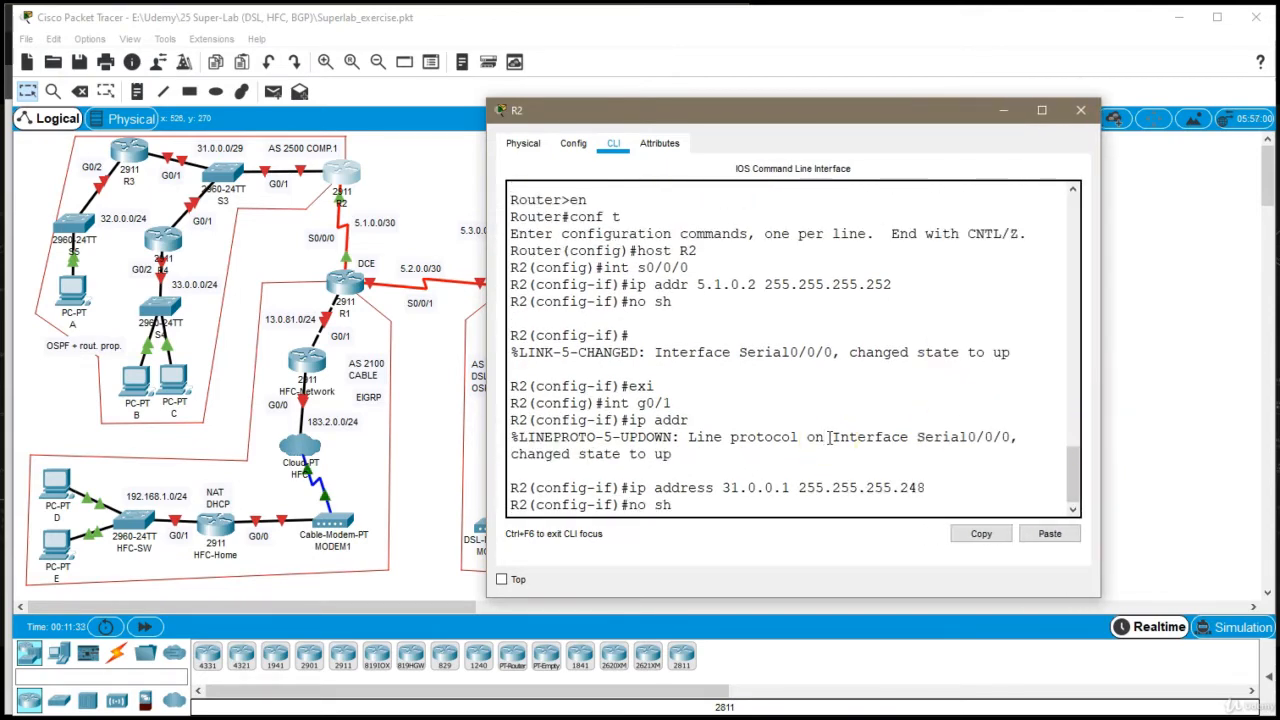
key("Return")
type("exit")
key("Return")
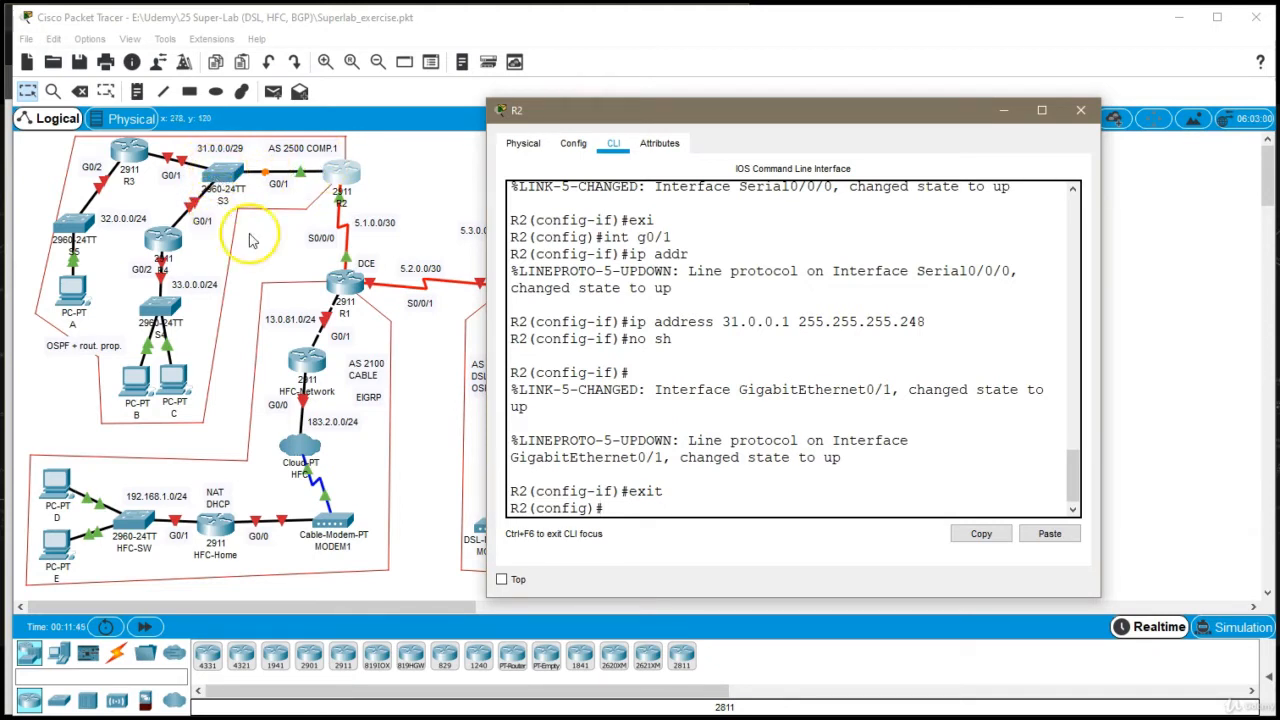
left_click(1093, 118)
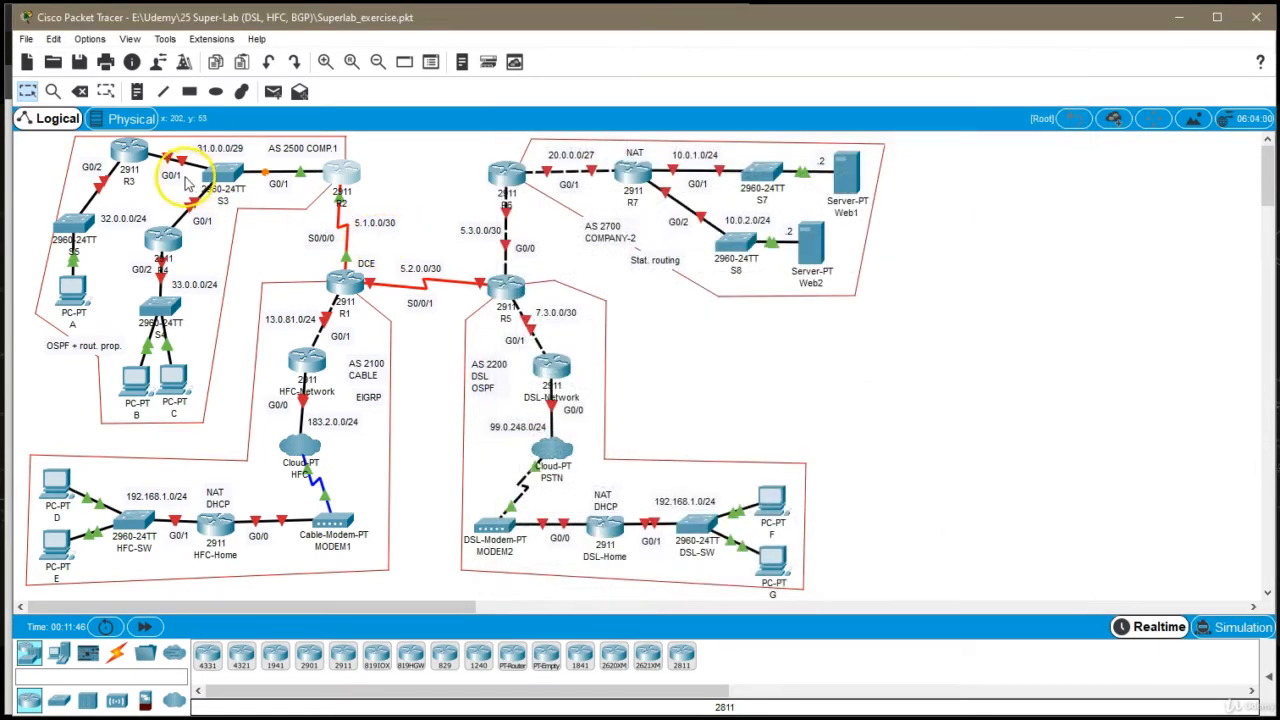
Open router R3's command line and set its hostname to R3 in global configuration mode
left_click(129, 150)
left_click(536, 158)
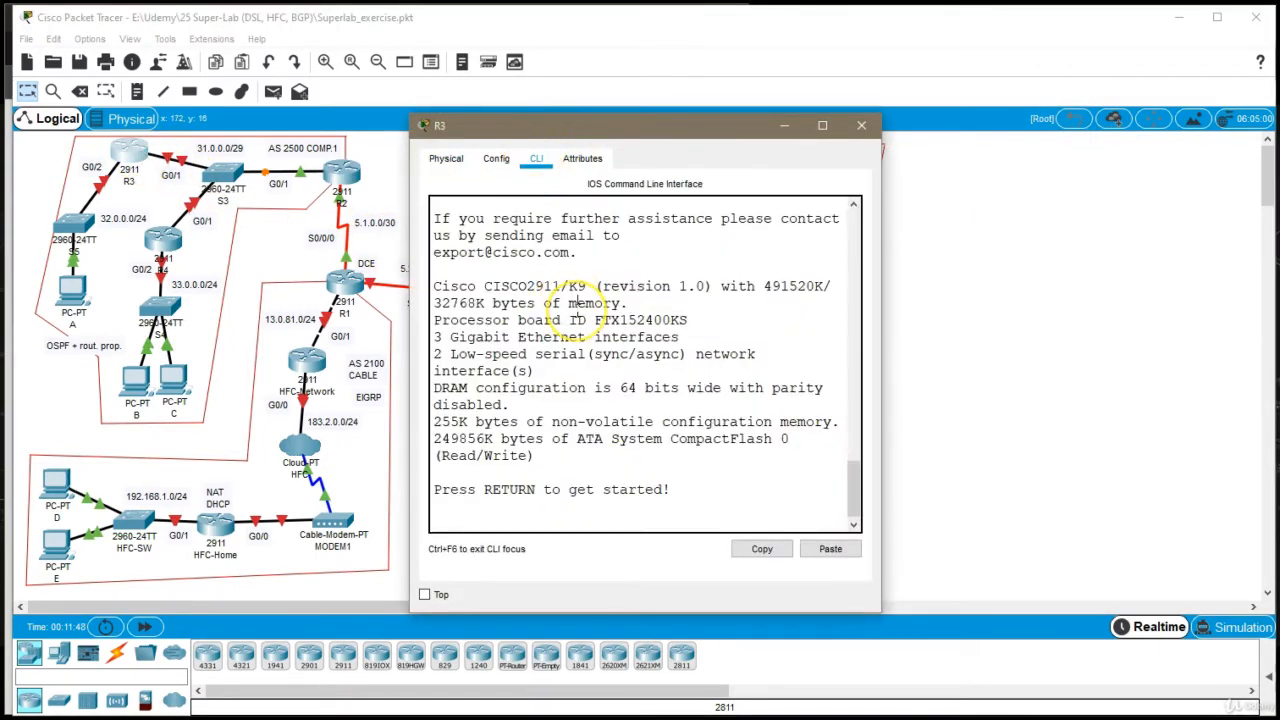
key("Return")
key("Return")
type("en")
key("Return")
type("c")
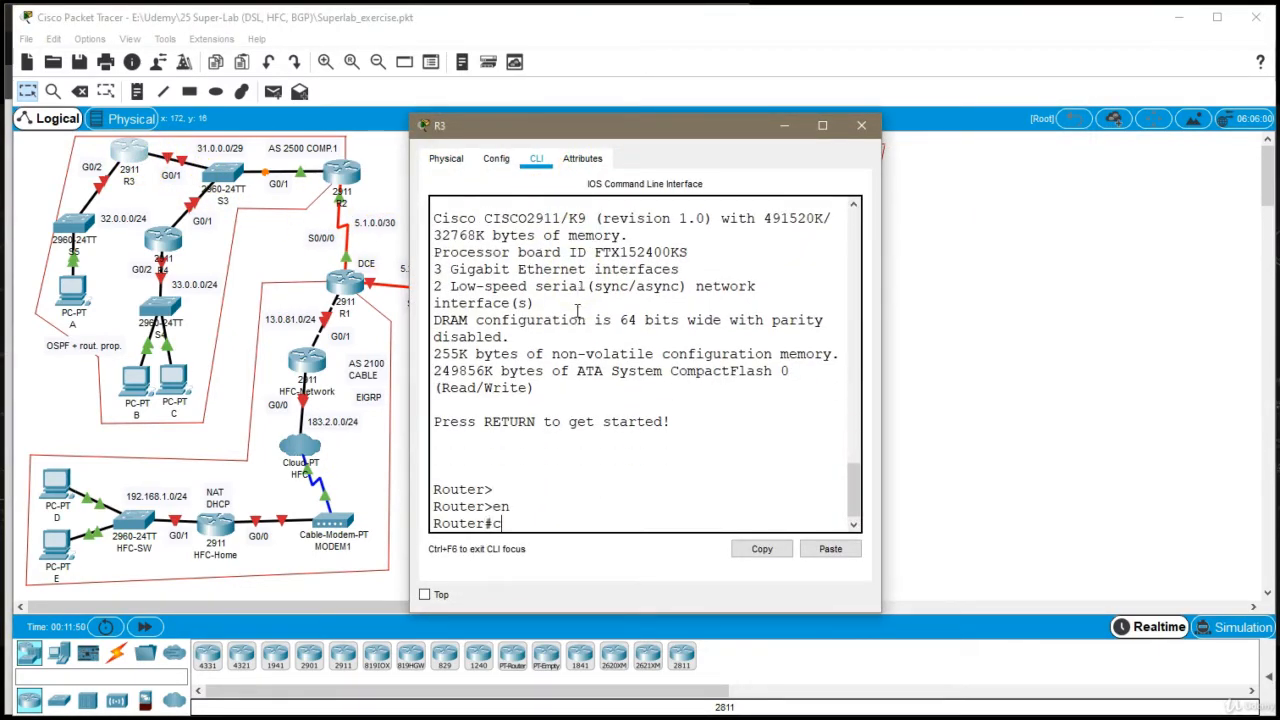
type("onf t")
key("Return")
type("host R")
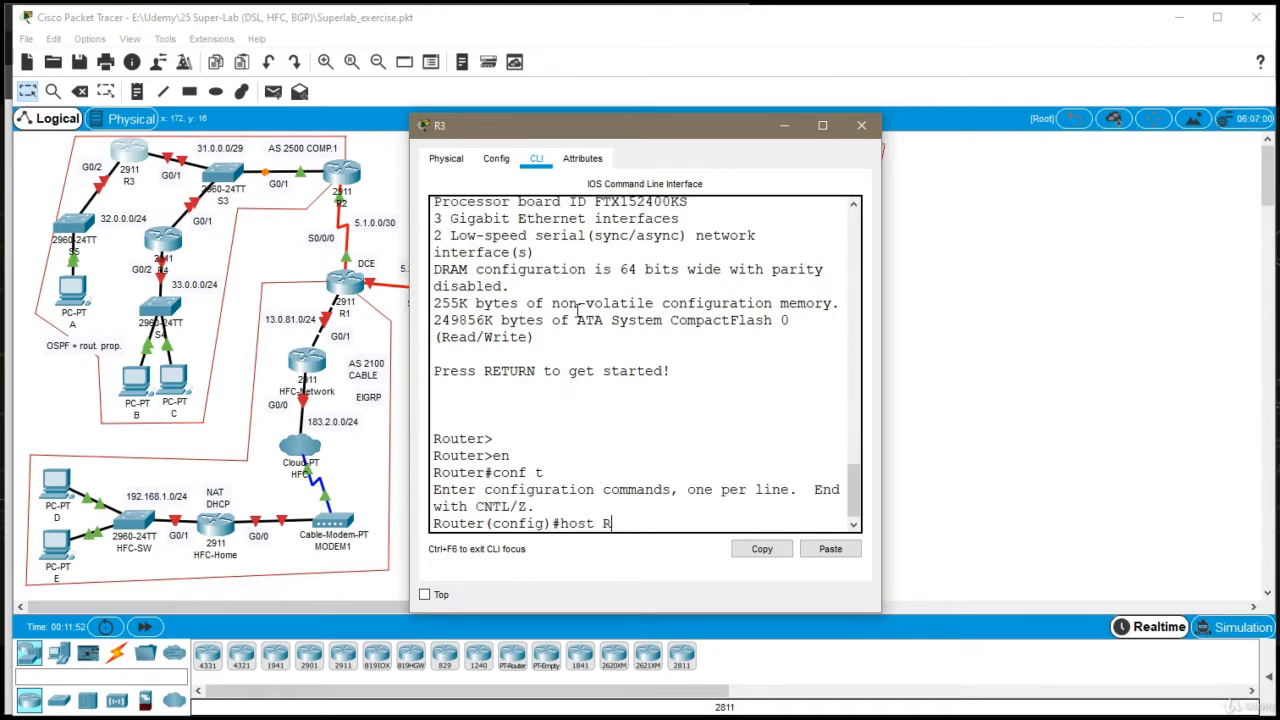
type("3")
key("Return")
Assign 31.0.0.2 with mask 255.255.255.248 to R3's interface g0/1, enable it and exit the interface configuration
type("in")
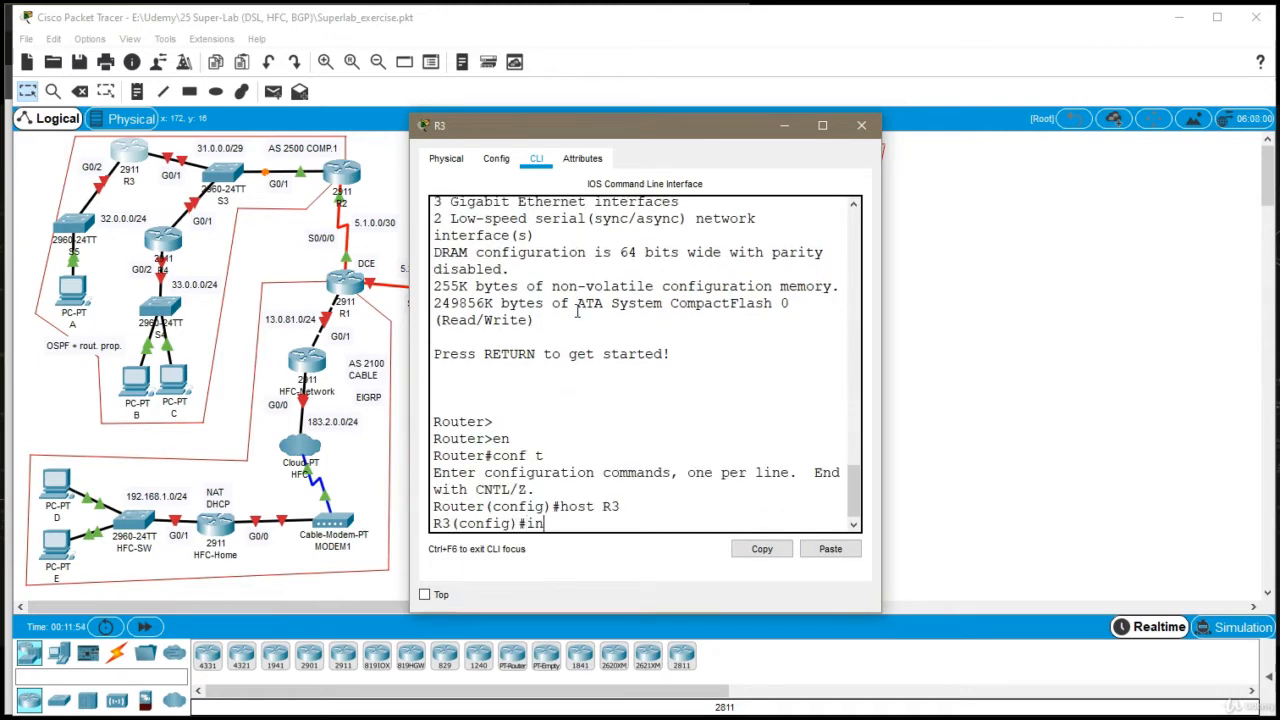
type("t g0/1")
key("Return")
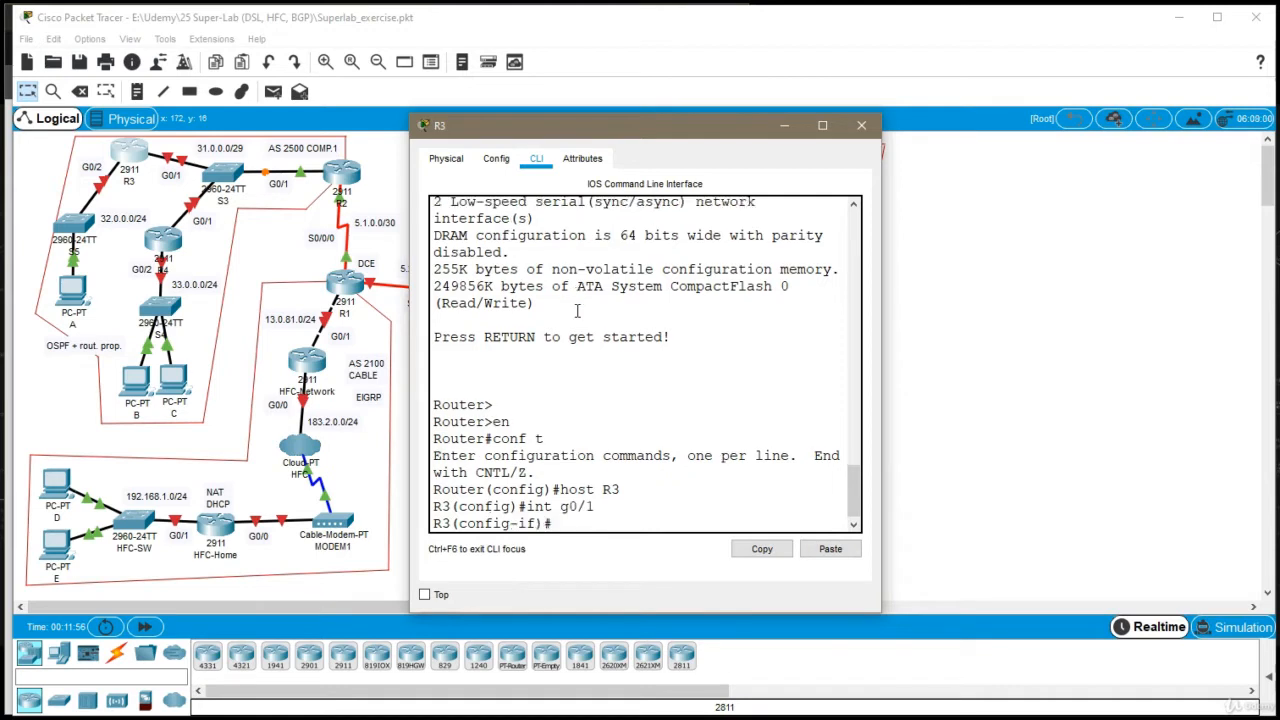
type("ip addr 31.0.0")
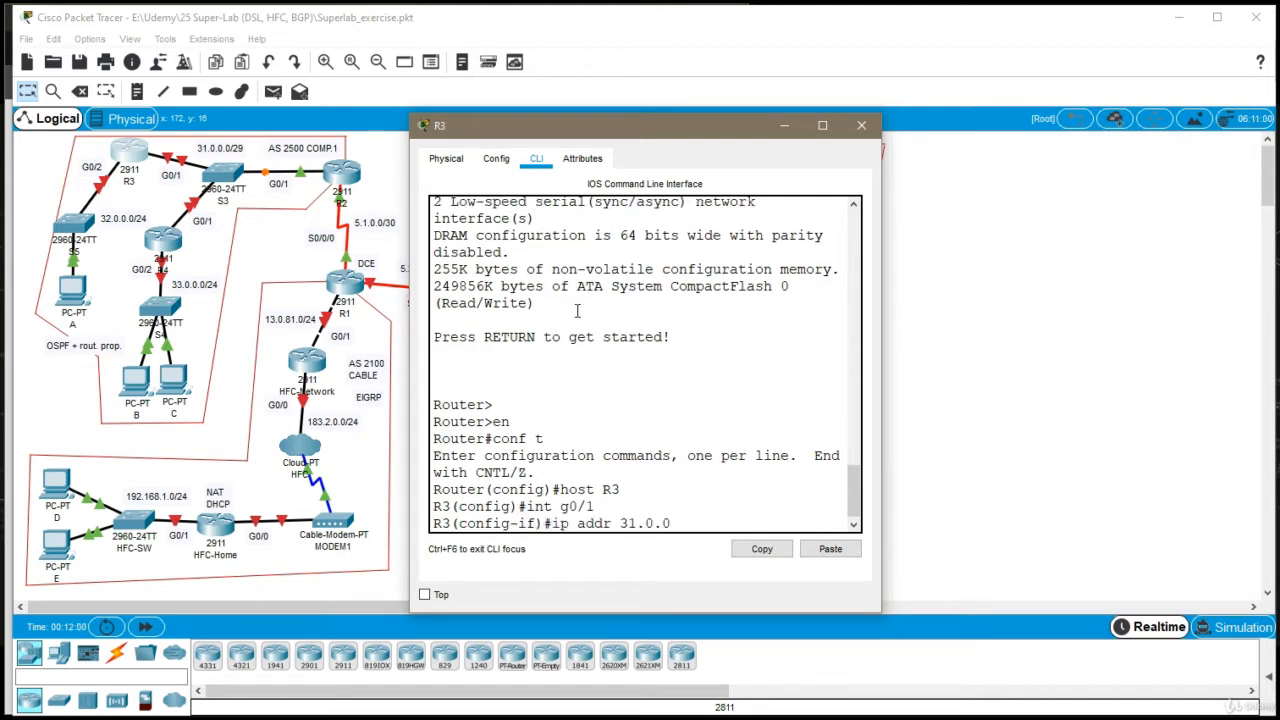
type(".2 255.255.255.")
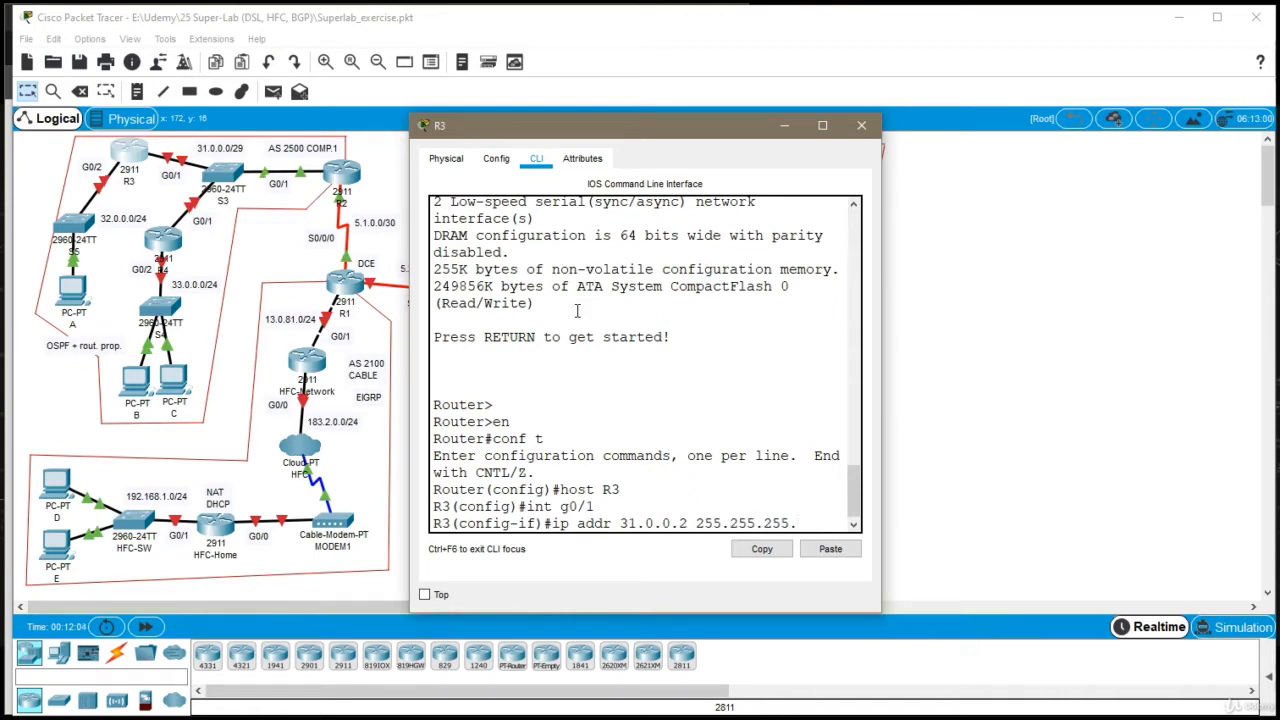
type("248")
key("Return")
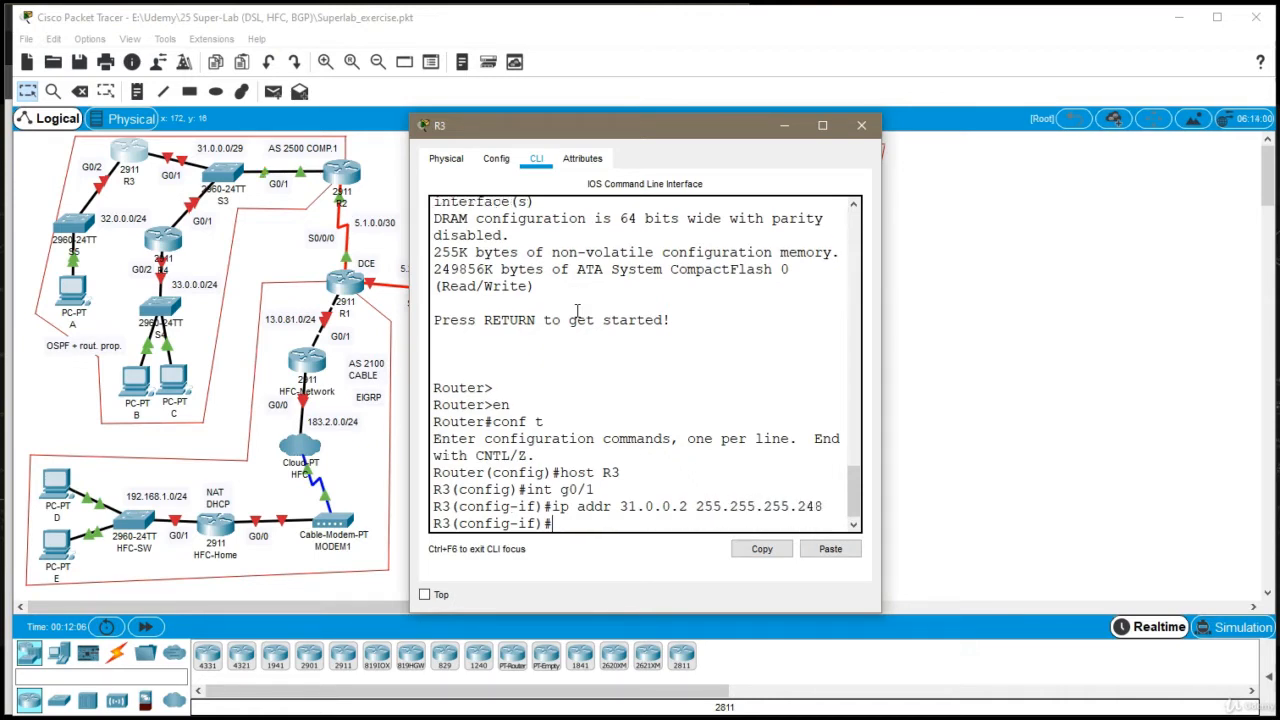
type("no sh")
key("Return")
type("exi")
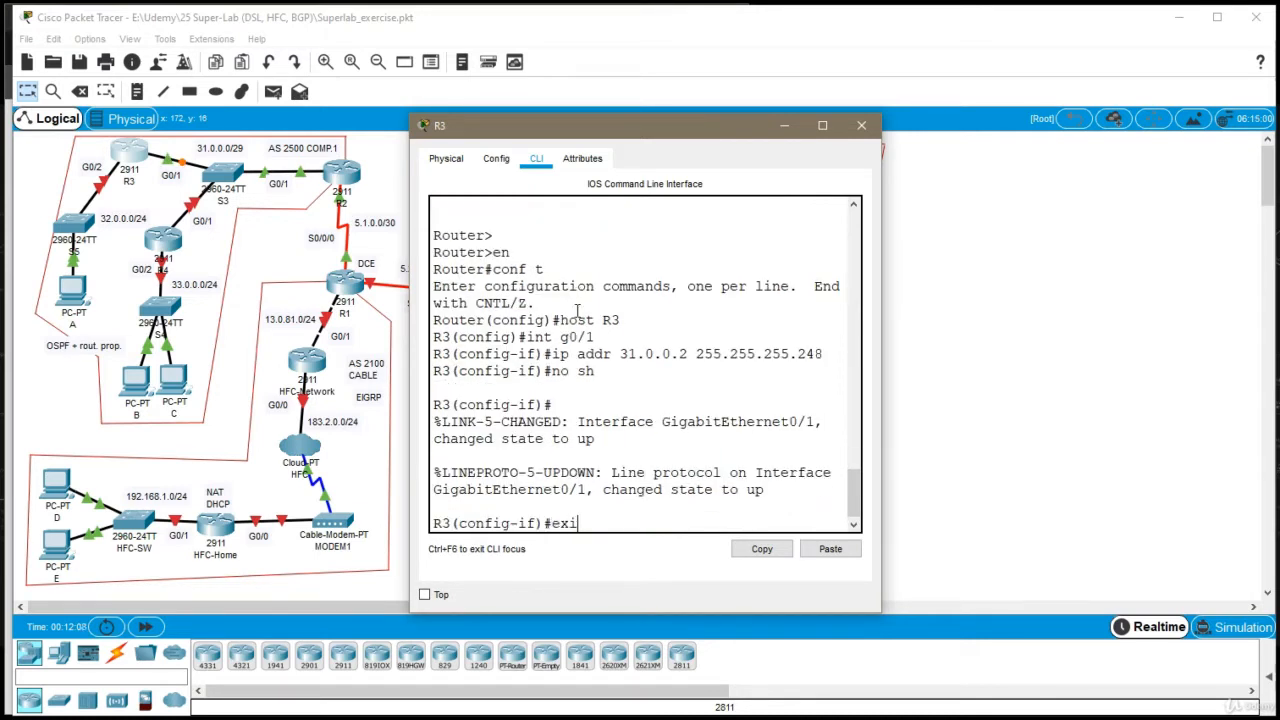
key("Return")
Assign 32.0.0.1 with mask 255.255.255.0 to R3's interface g0/2
type("int")
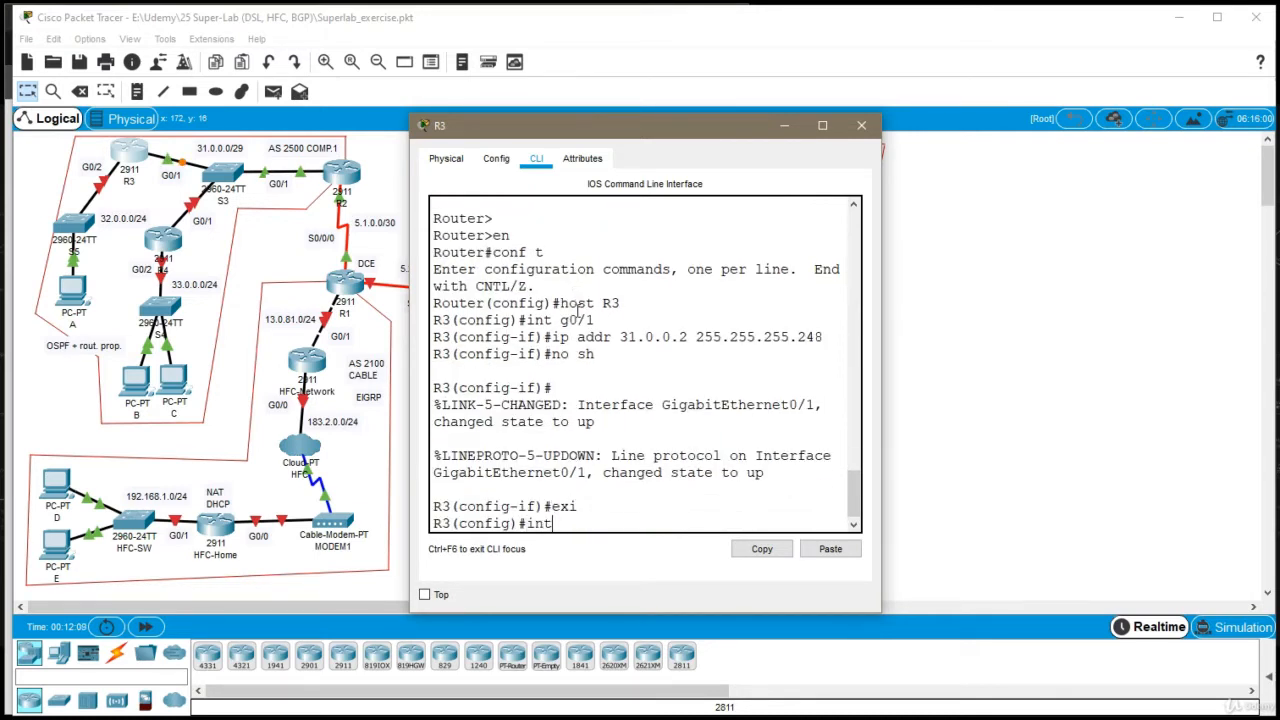
type(" g0/2")
key("Return")
type("ip a")
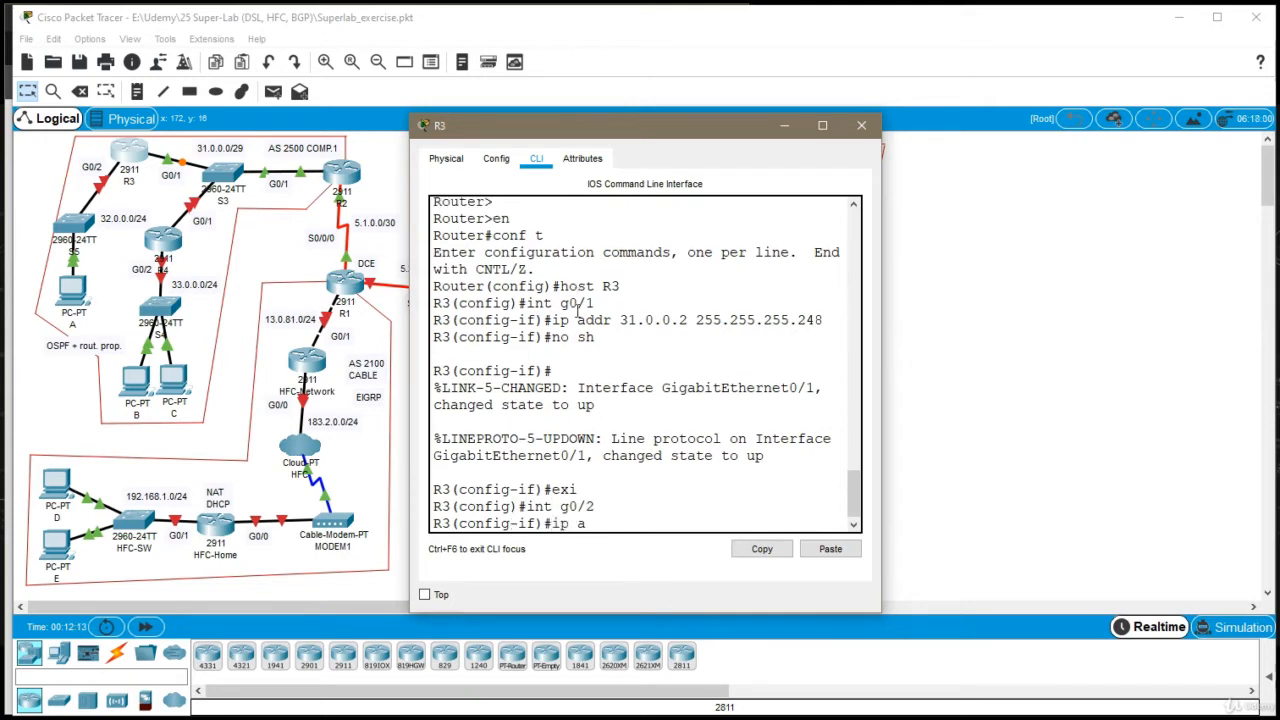
type("ddr 32.0.0.1 255.255.255.0")
key("Return")
Enable R3's interface g0/2, exit its configuration and close the R3 window
type("nfig-if)#n")
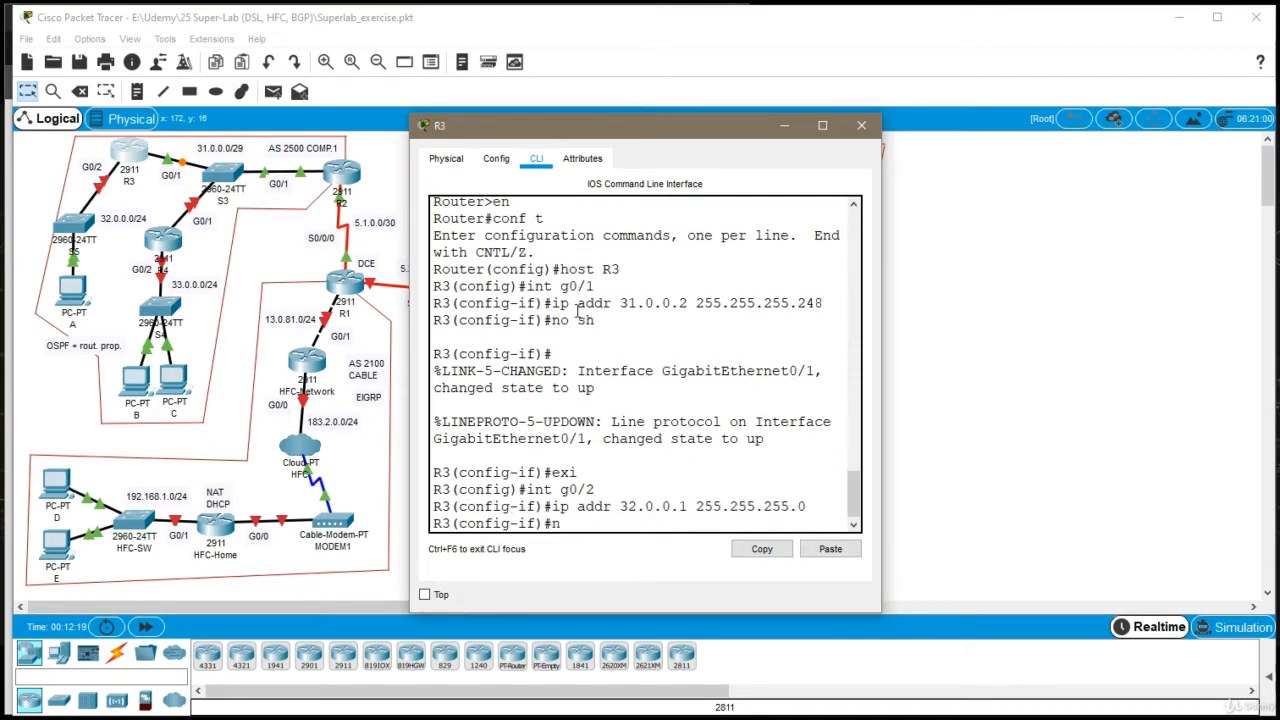
type("o sh")
key("Return")
type("exi")
key("Return")
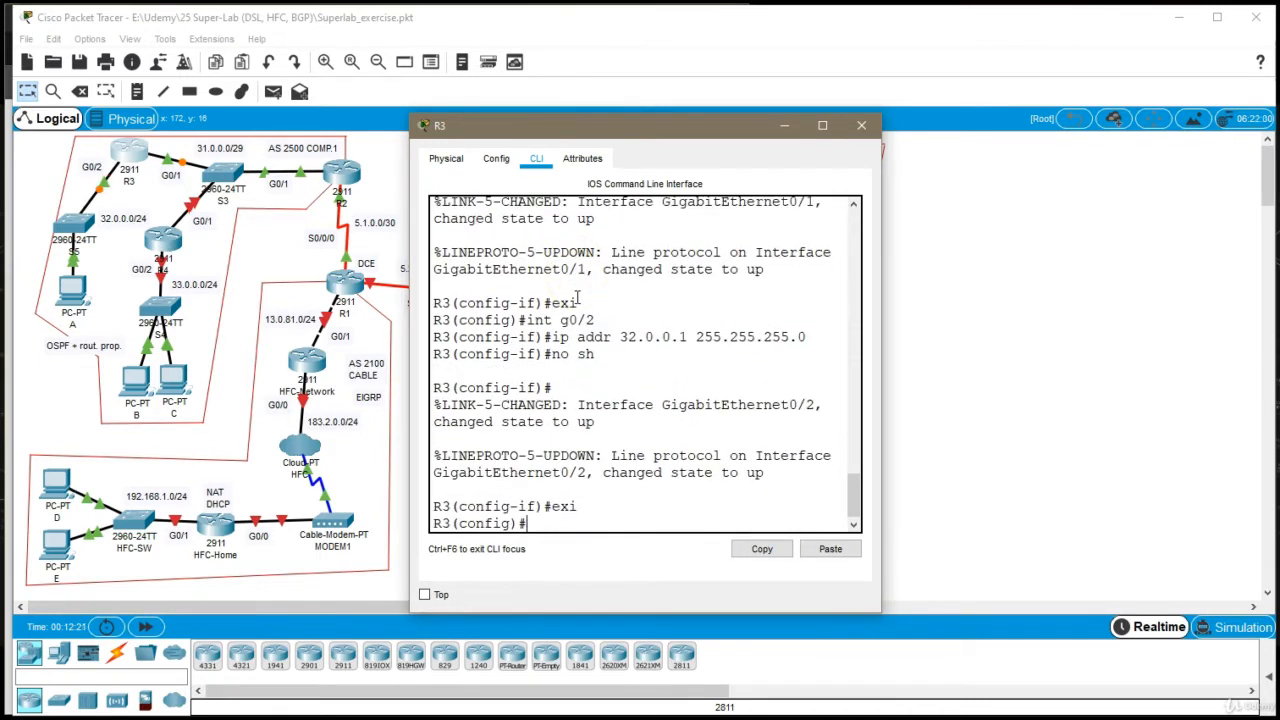
left_click(861, 125)
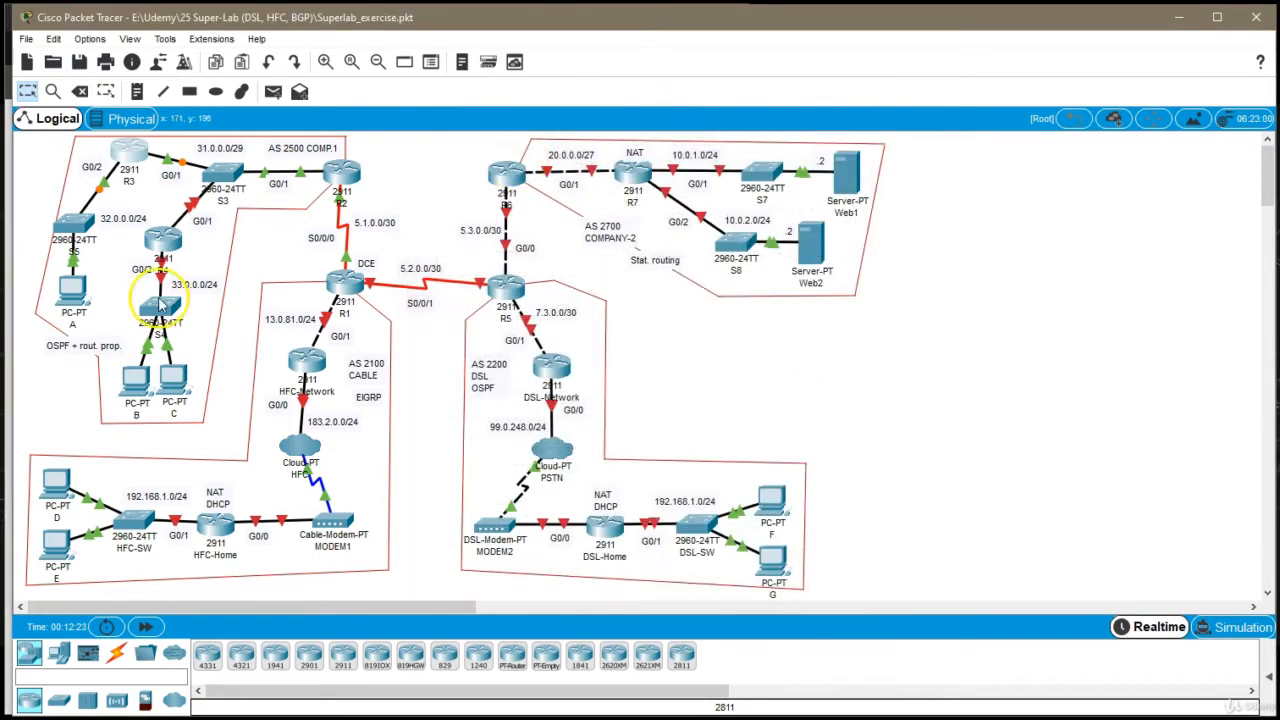
Give PC A the static IP address 32.0.0.2, subnet mask 255.255.255.0 and default gateway 32.0.0.1, and close its window
left_click(71, 286)
left_click(545, 159)
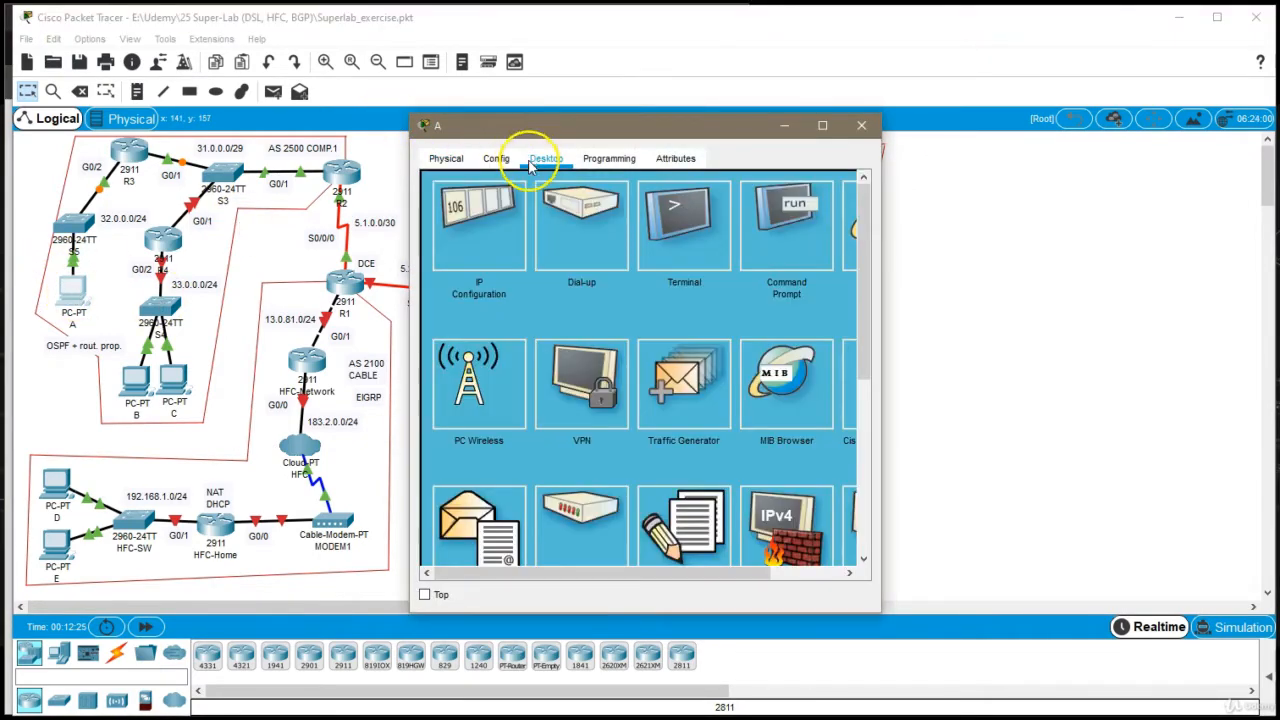
left_click(478, 225)
left_click(629, 276)
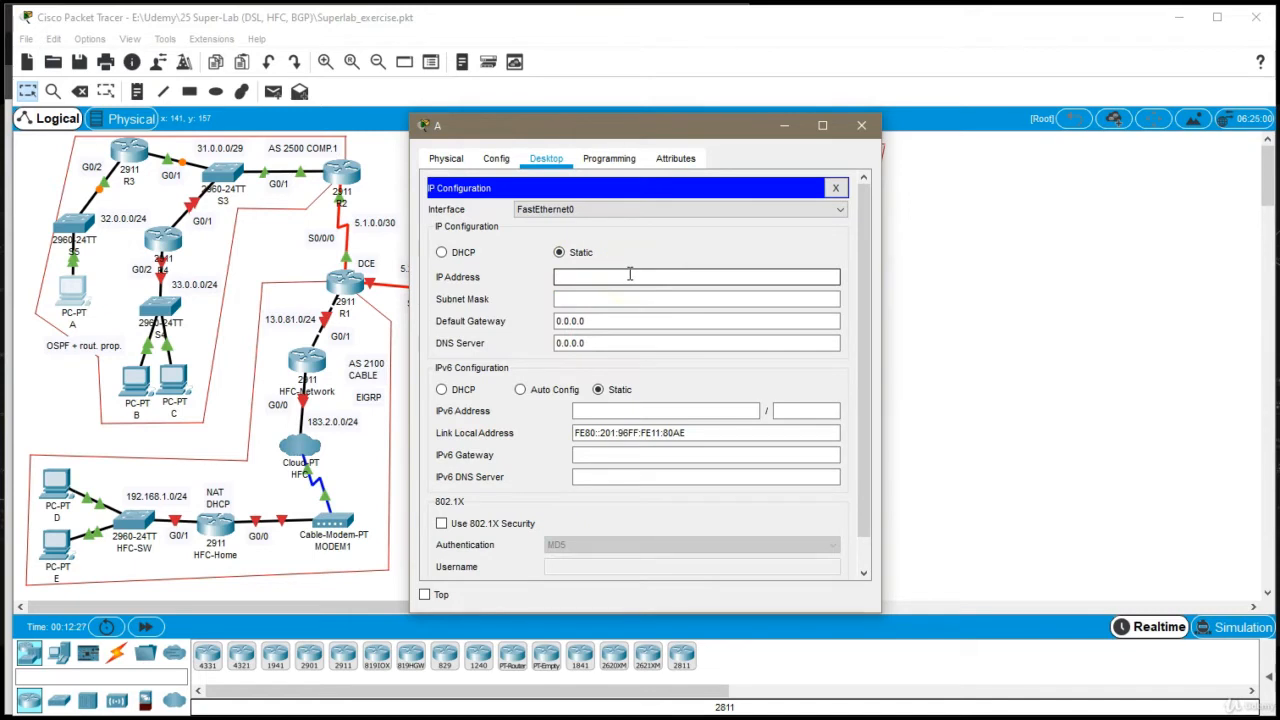
type("32.0.0.2")
key("Tab")
key("BackSpace")
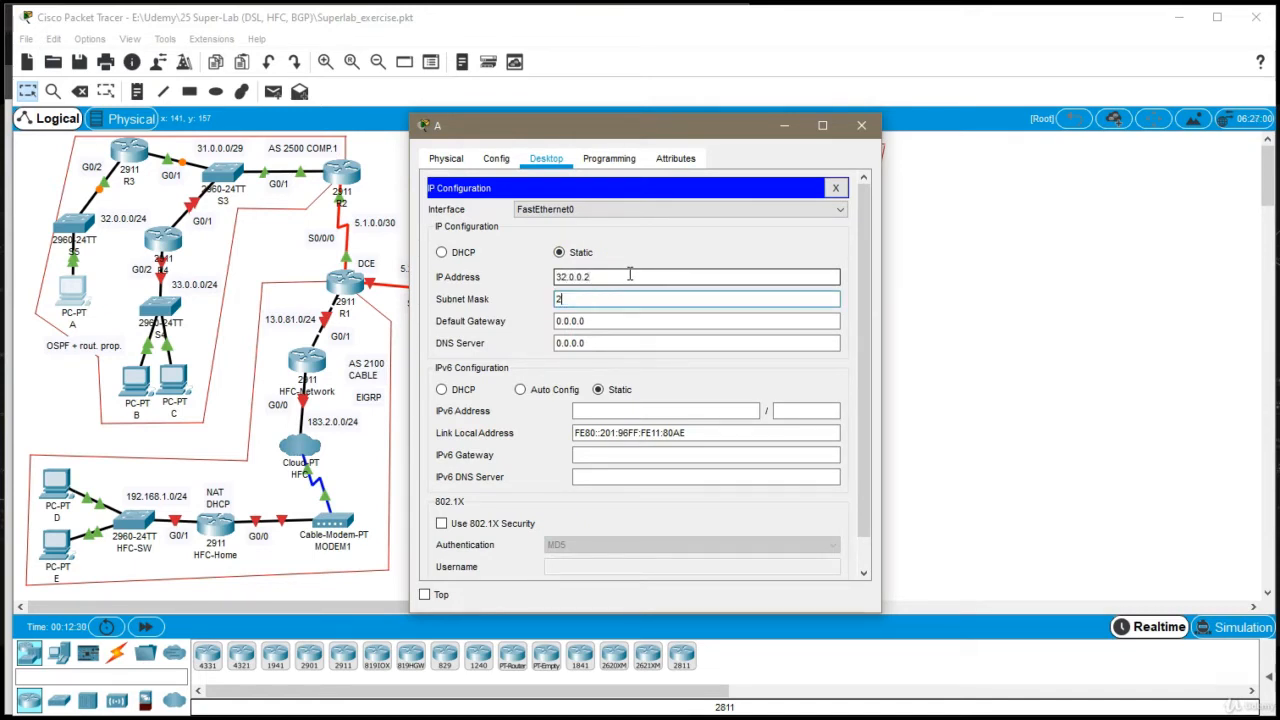
type("255.255.255.0")
key("Tab")
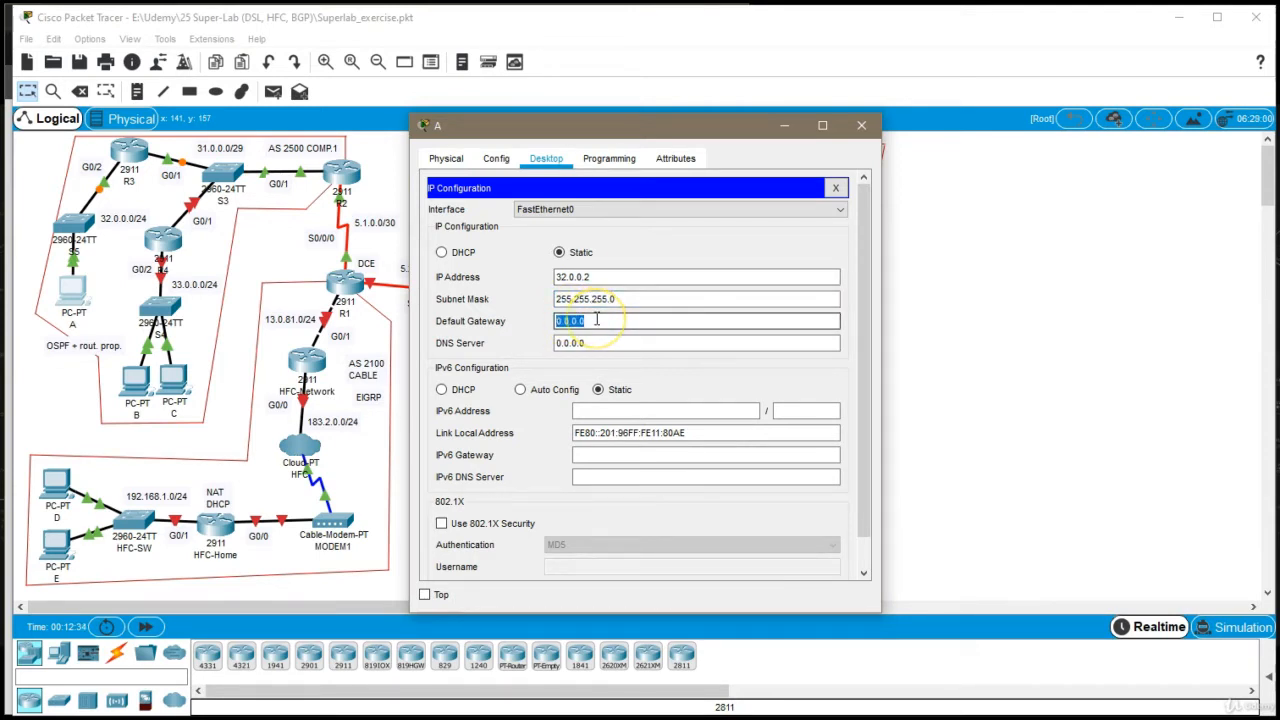
type("32.0.0")
left_click(857, 125)
Open router R4's command line and set its hostname to R4 in global configuration mode
left_click(163, 240)
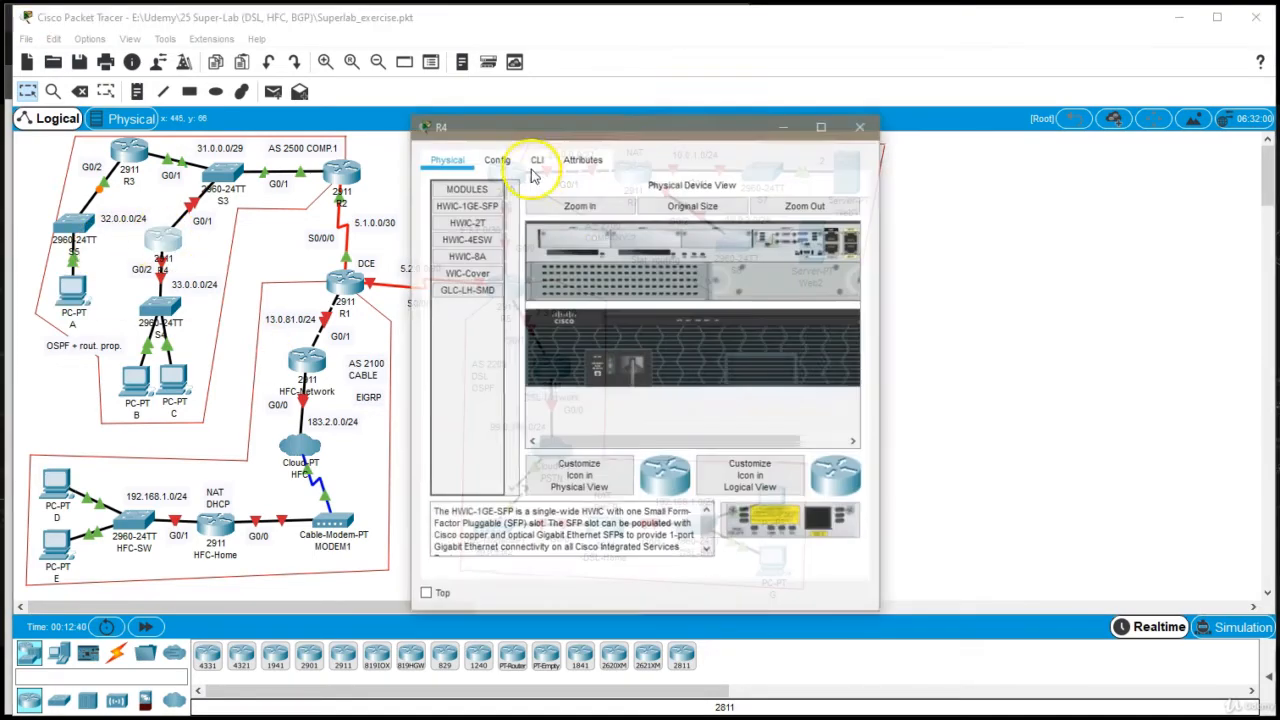
left_click(537, 160)
key("Return")
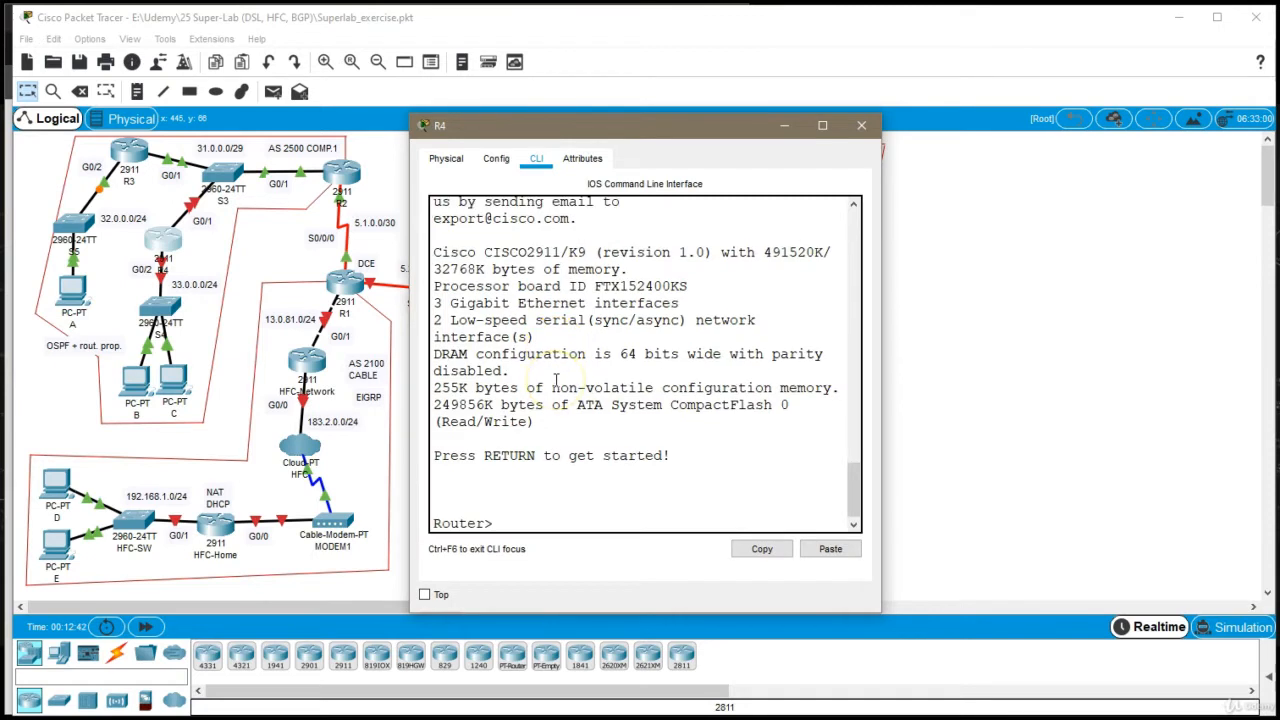
type("en")
key("Return")
type("conf t")
key("Return")
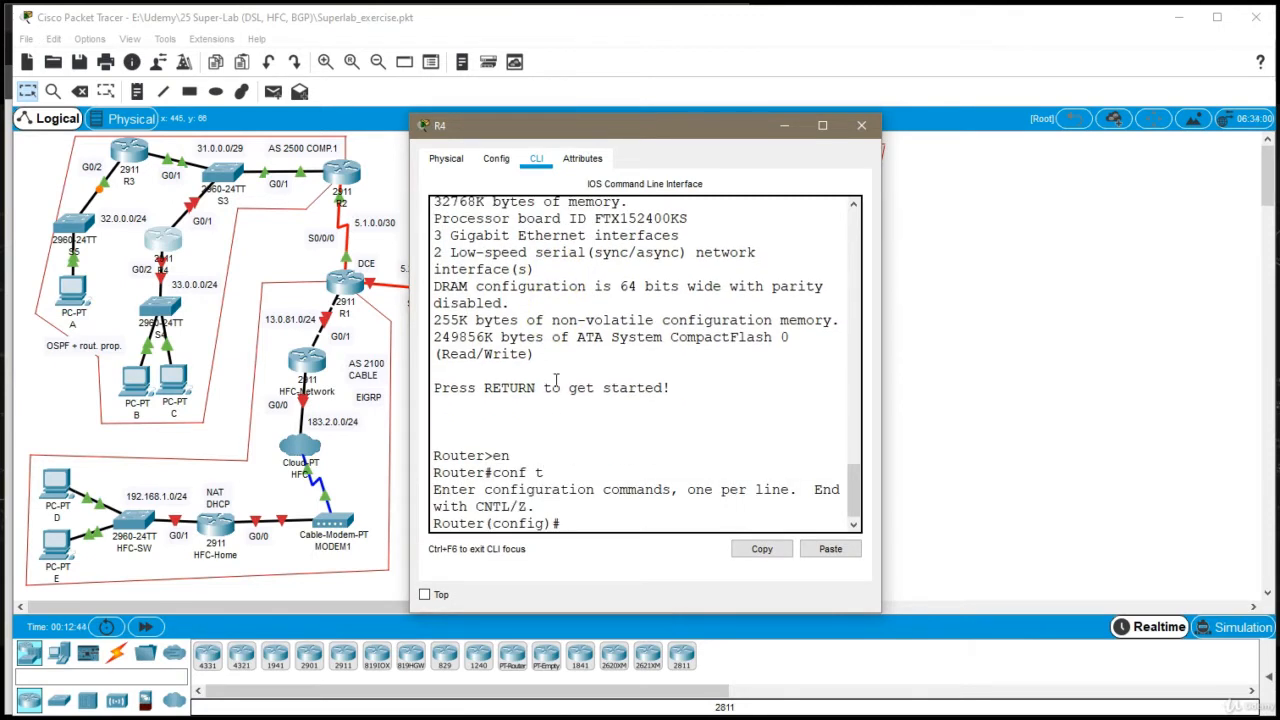
type("host R4")
key("Return")
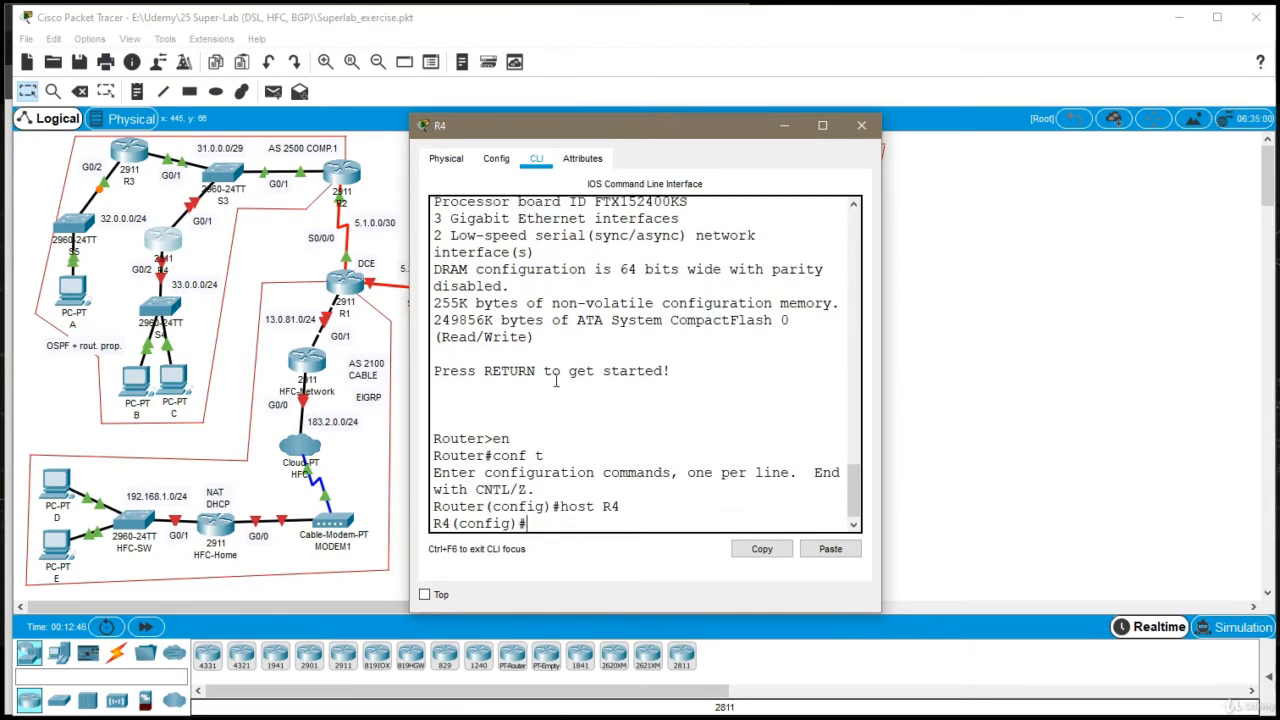
Assign 31.0.0.3 with mask 255.255.255.248 to R4's interface g0/1 and enable the interface
type("int g0/1")
key("Return")
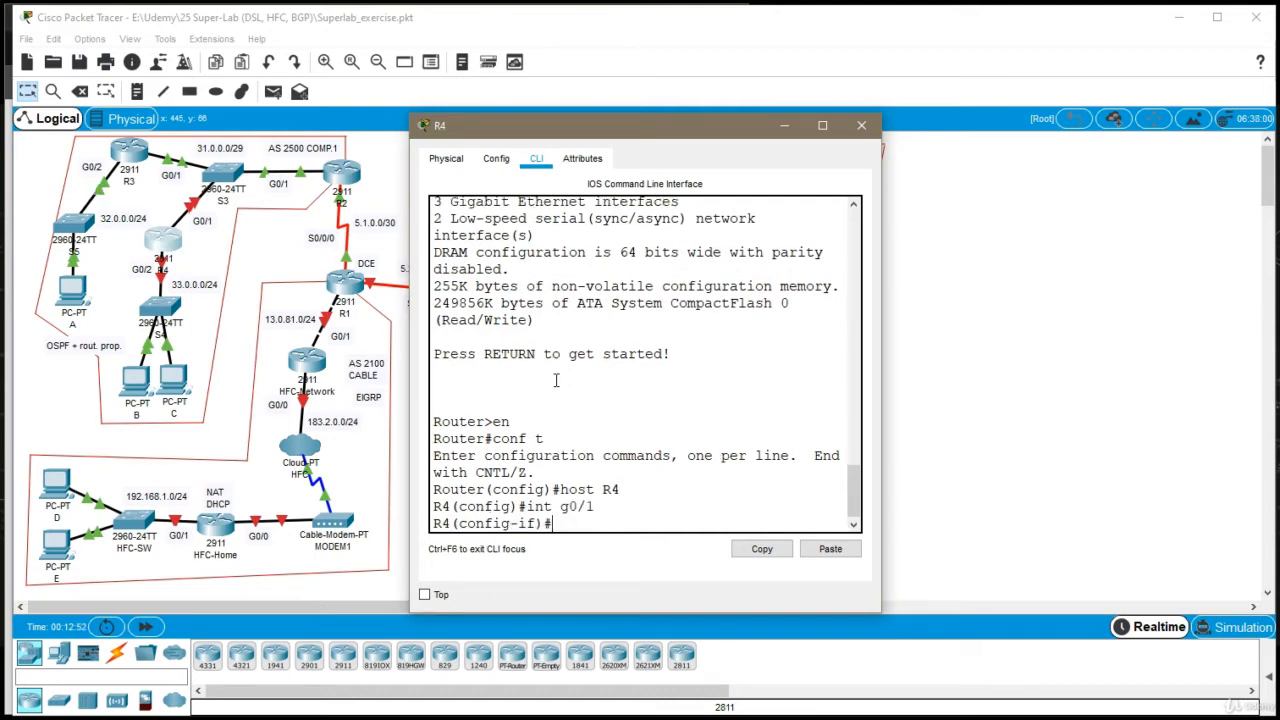
type("ip addr 31.0.0.3 25")
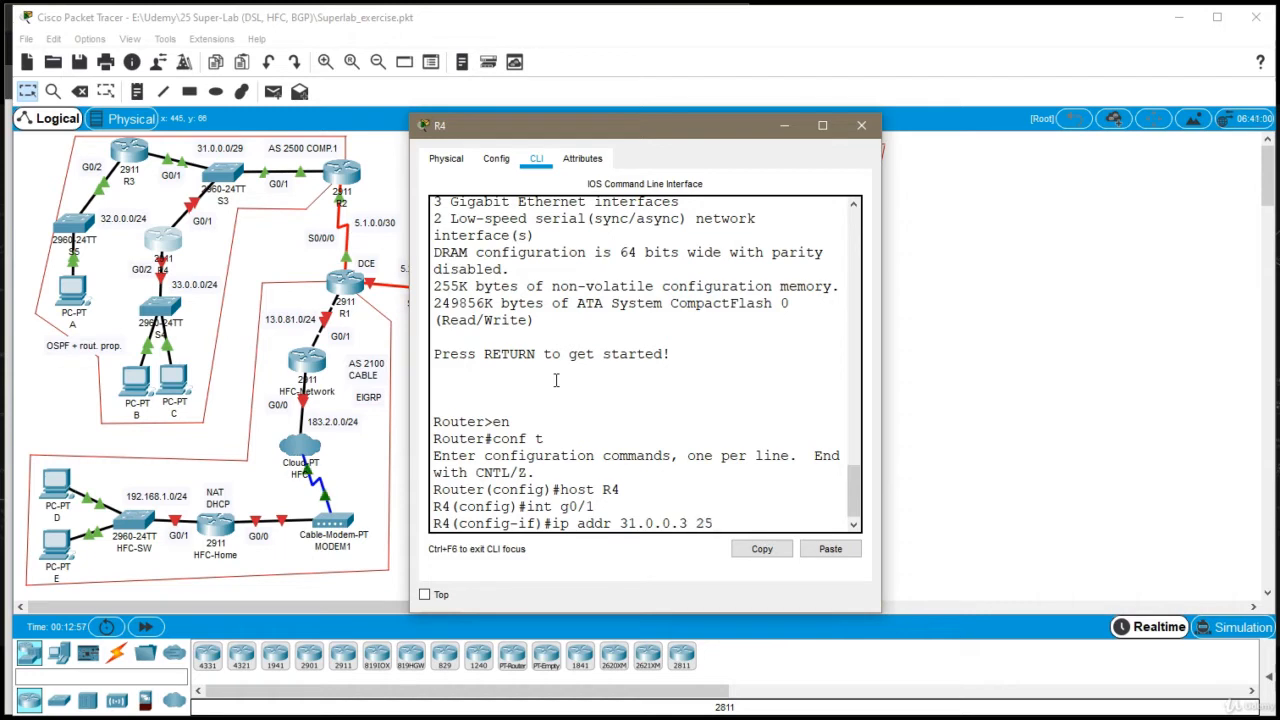
type("5.255.255.248")
key("Return")
type("no sh")
key("Return")
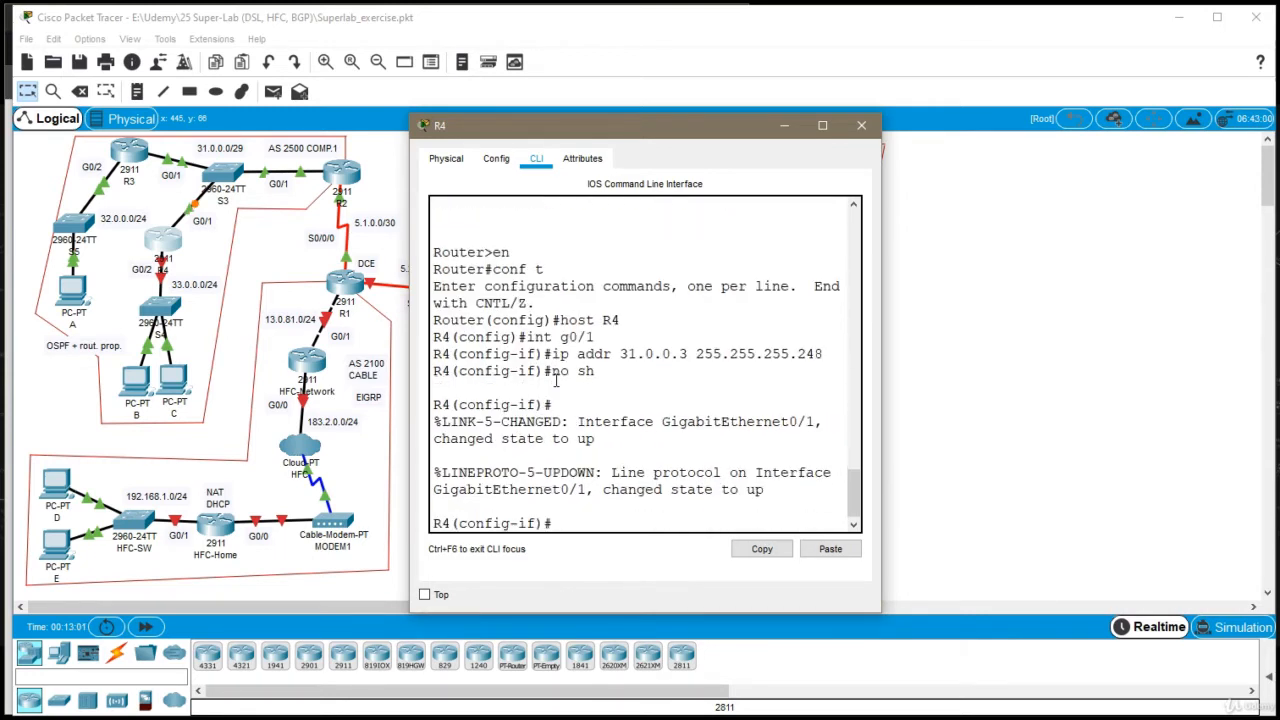
Assign 33.0.0.1 with mask 255.255.255.0 to R4's interface g0/2
type("exi")
key("Return")
type("int g0")
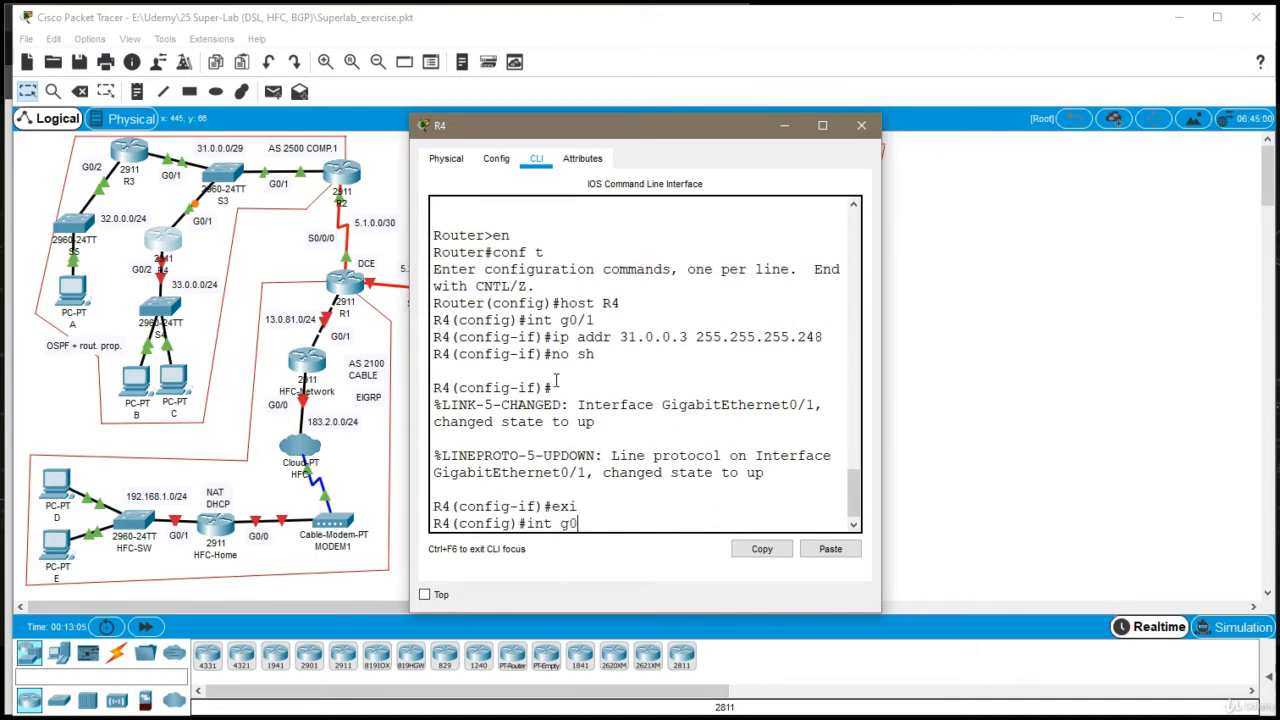
type("/2")
key("Return")
type("ip ad")
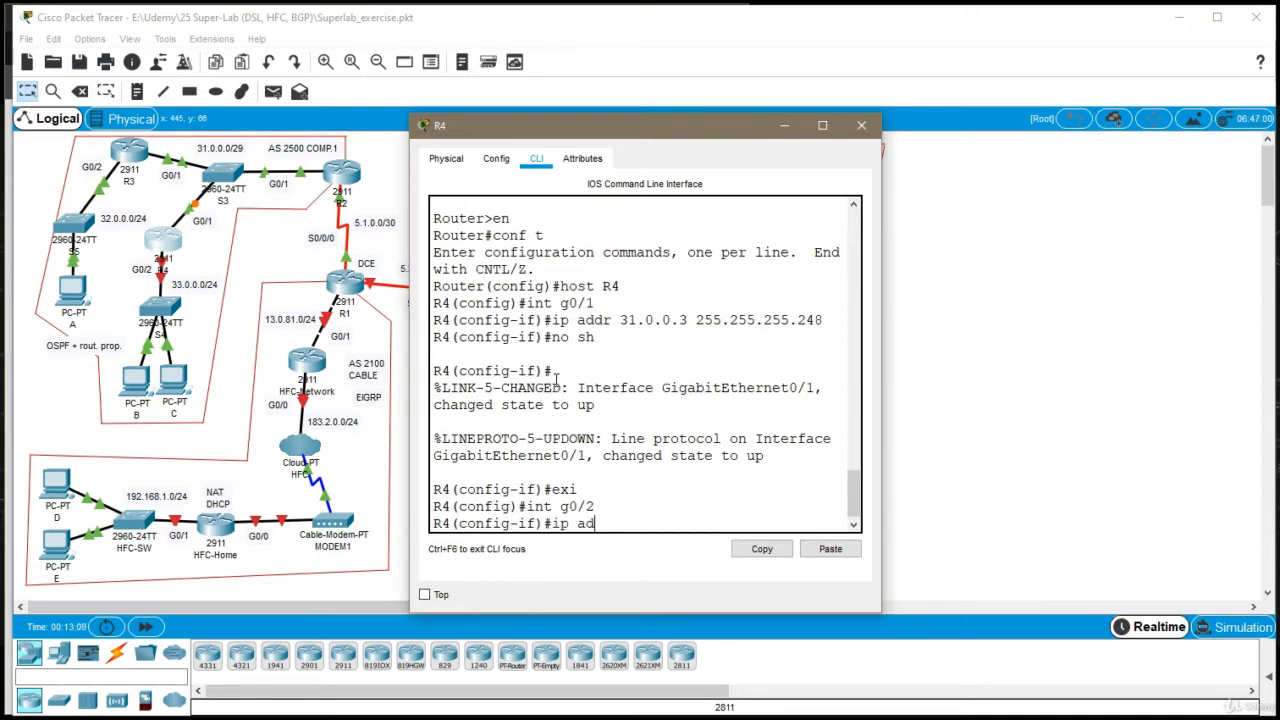
type("dr 33.0.0.1 255.255.255.0")
key("Return")
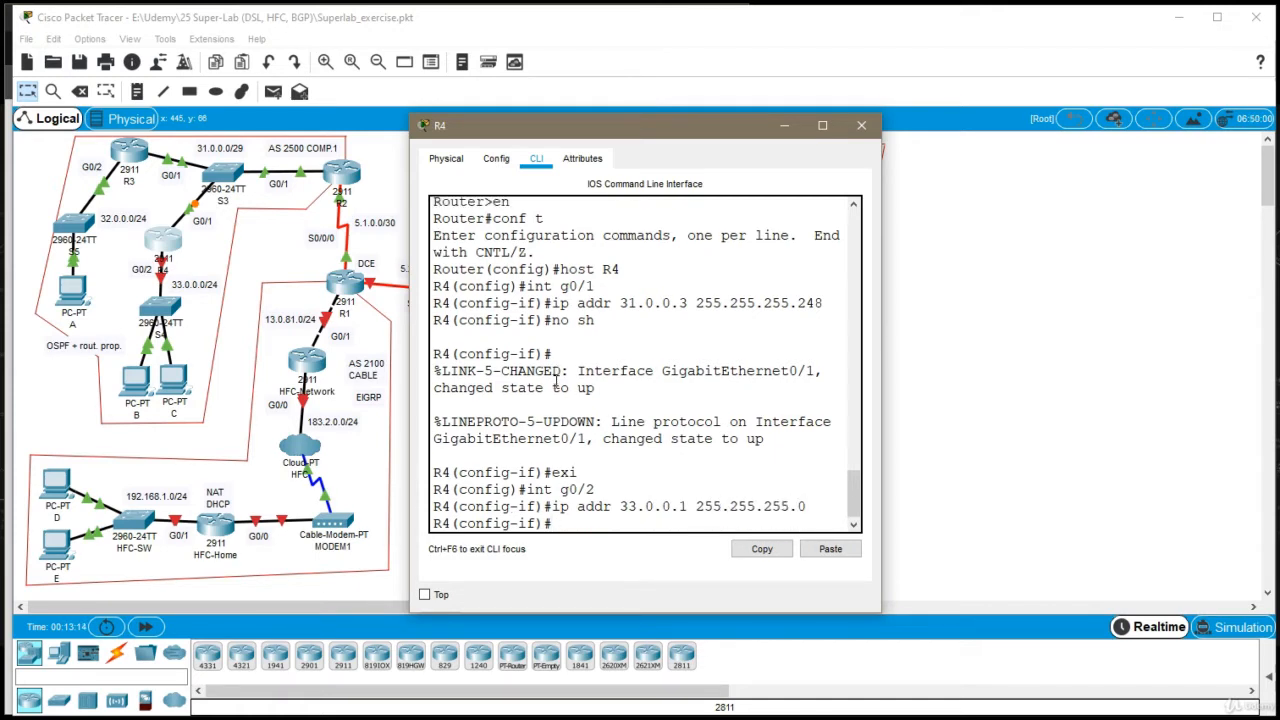
Enable R4's interface g0/2, exit its configuration and close the R4 window
type("no sh")
key("Return")
type("exi")
key("Return")
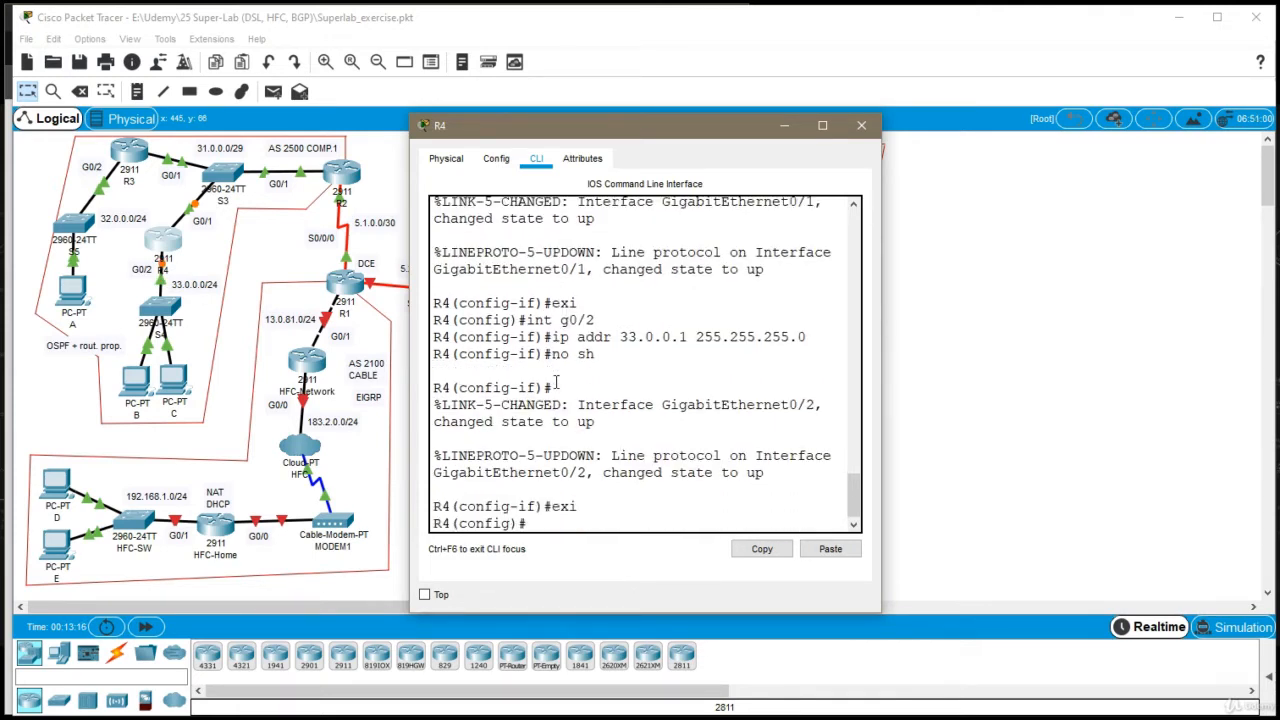
left_click(860, 124)
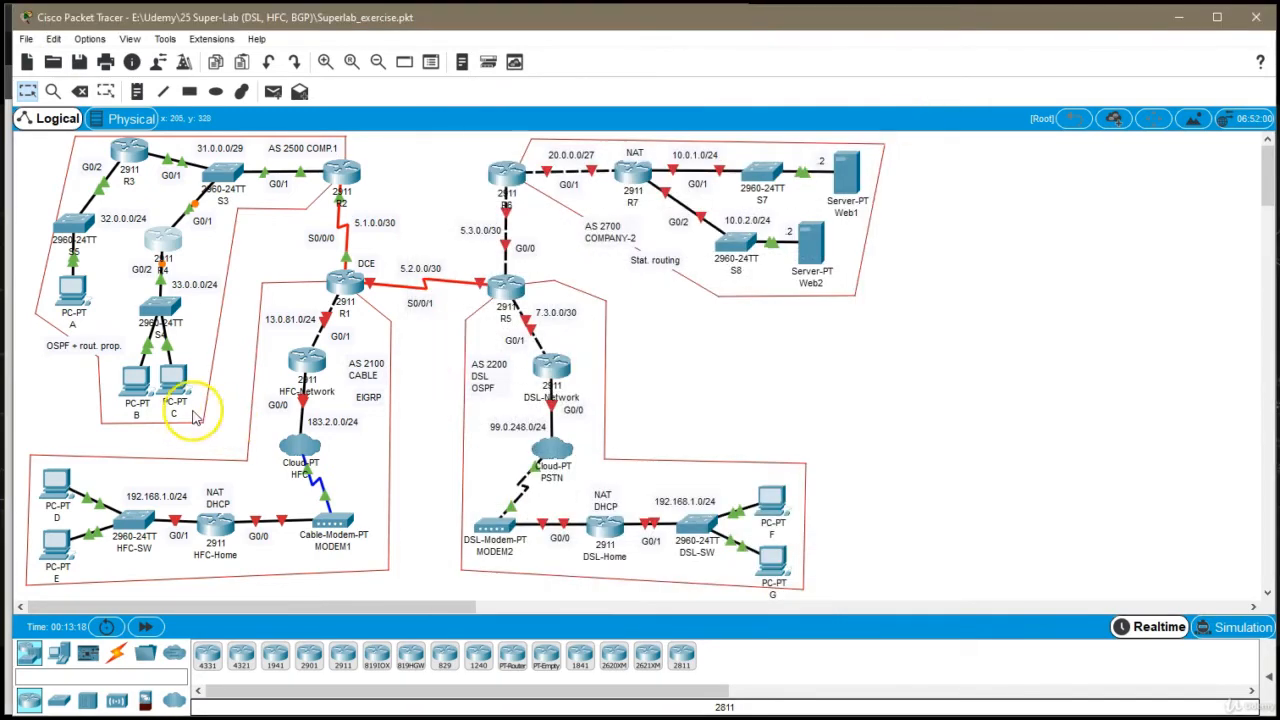
Open PC B's IP configuration and set the static IP address 33.0.0.2 with subnet mask 255.255.255.0
left_click(141, 386)
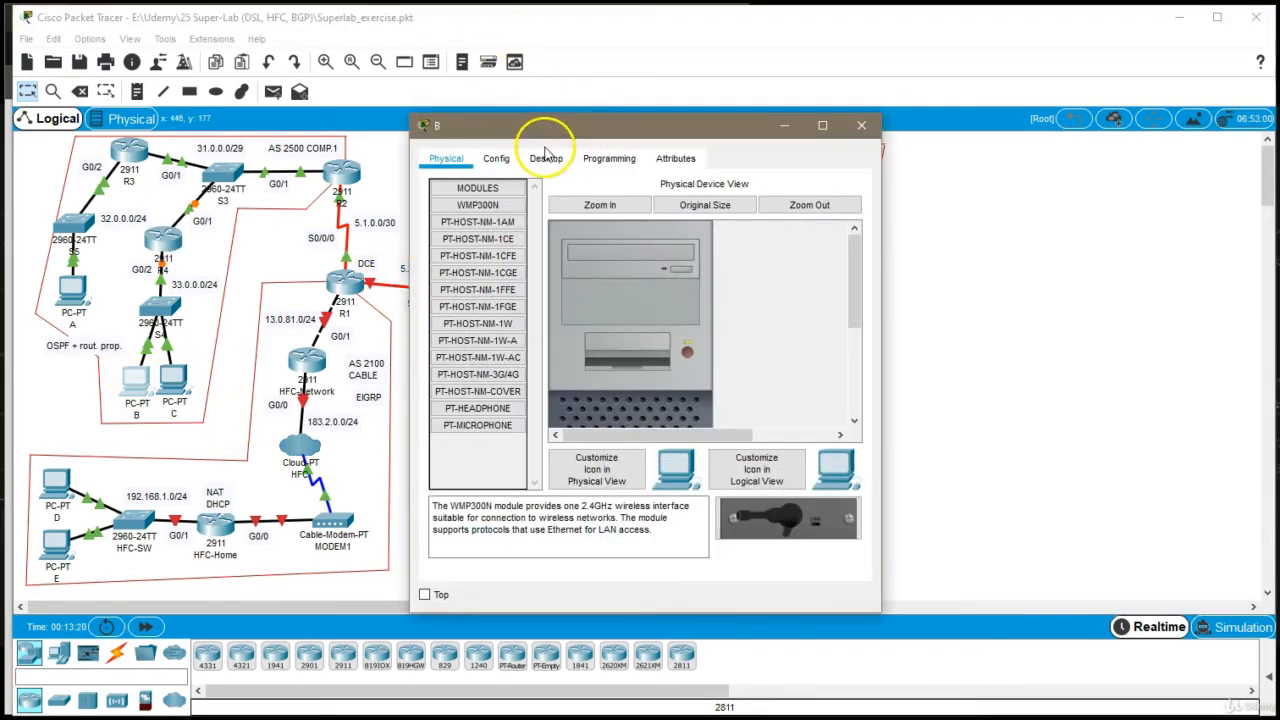
left_click(548, 158)
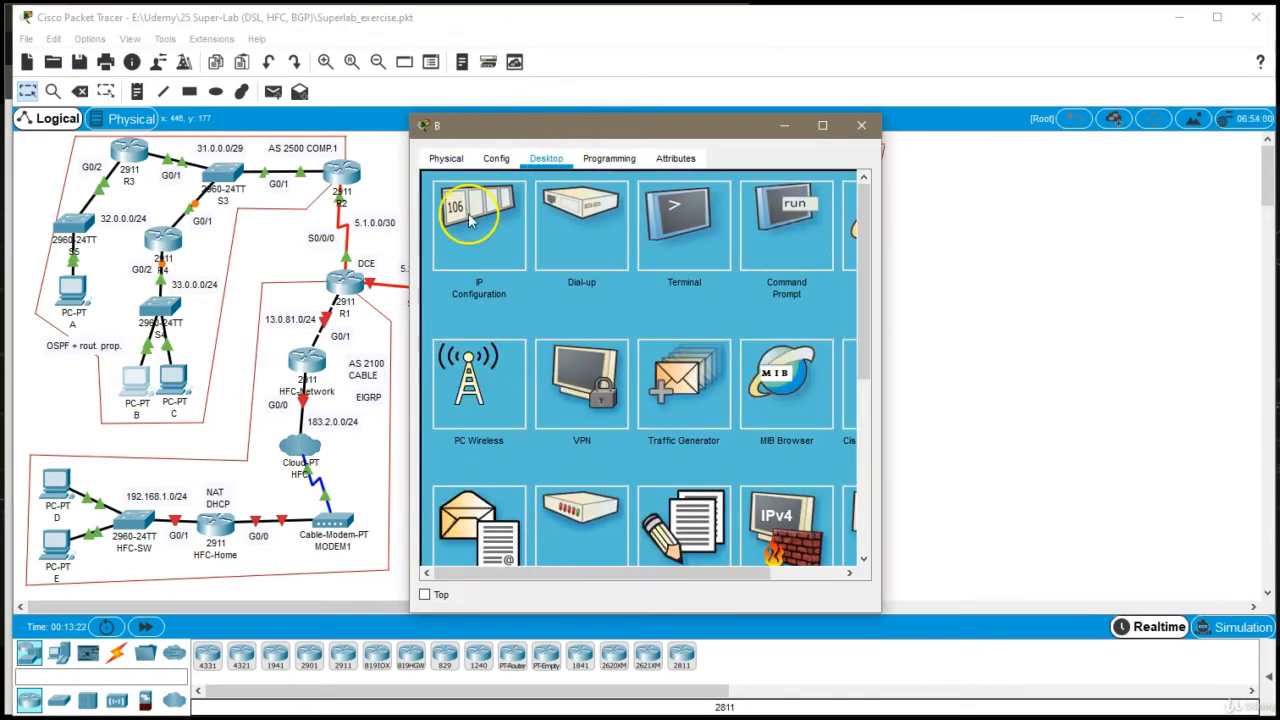
left_click(468, 216)
left_click(645, 276)
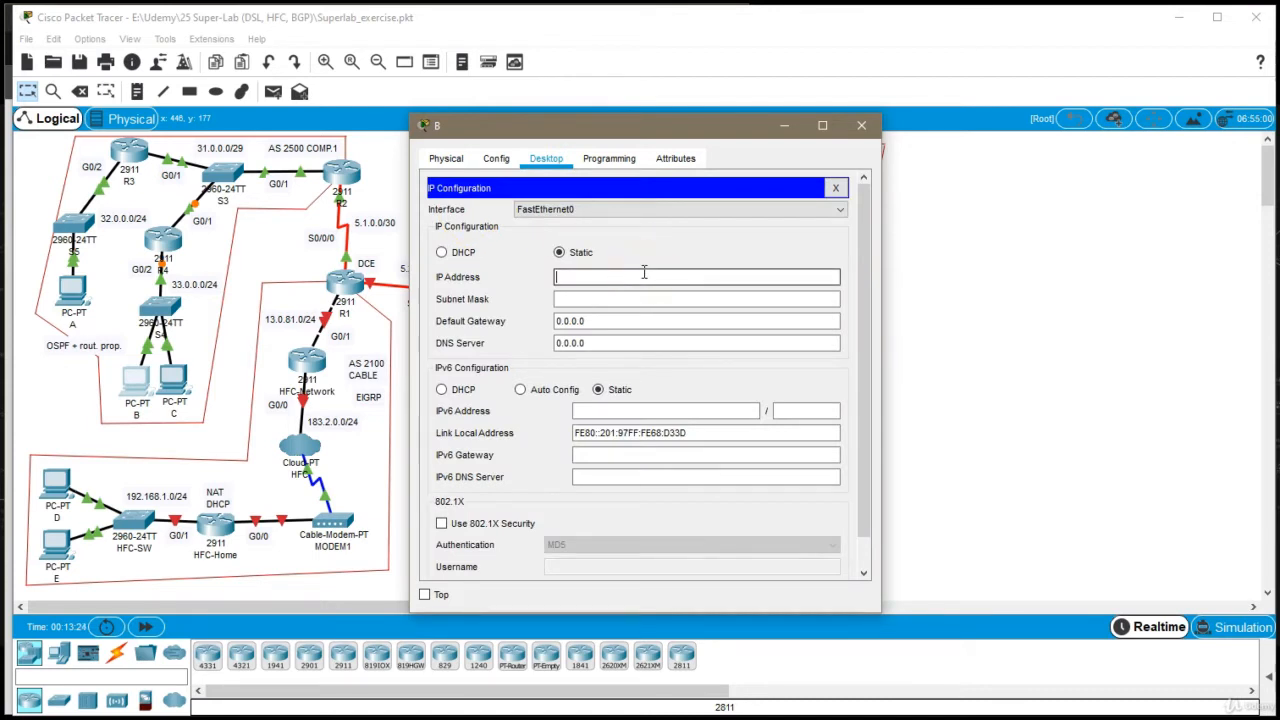
type("33.0.0.2")
key("Tab")
type("255.255.255.0")
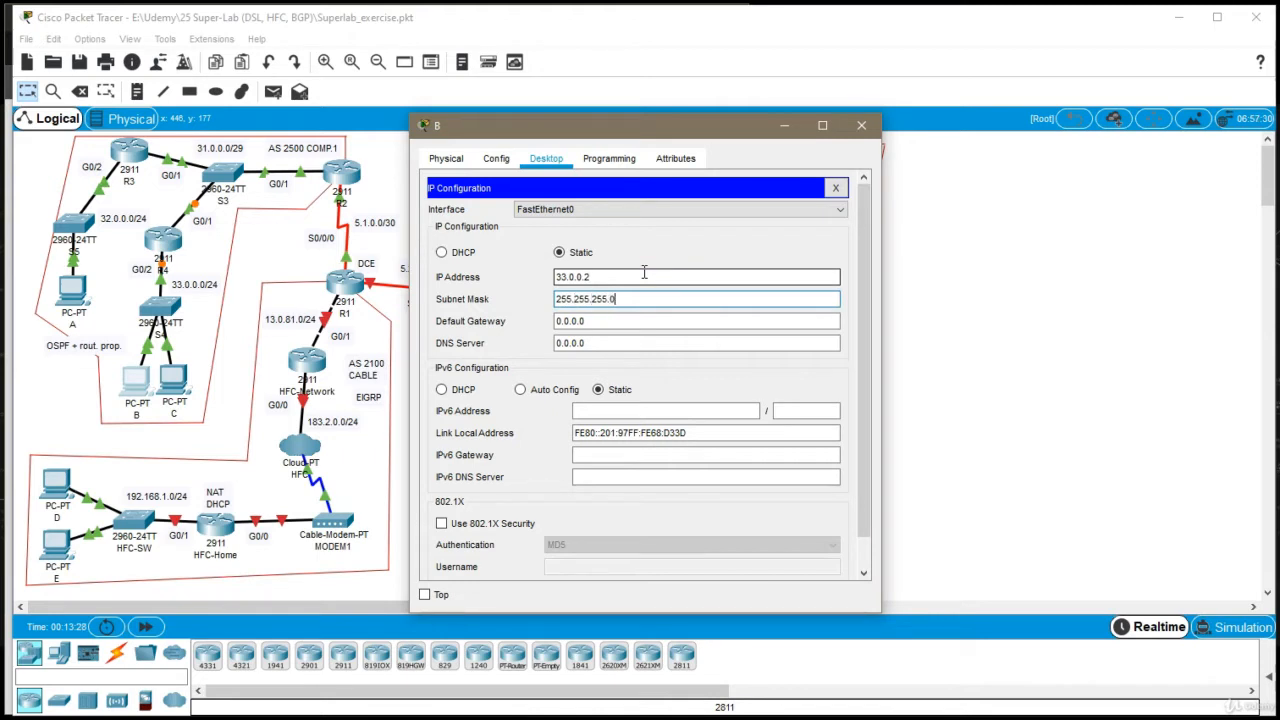
Set PC B's default gateway to 33.0.0.1 and close its window
key("Tab")
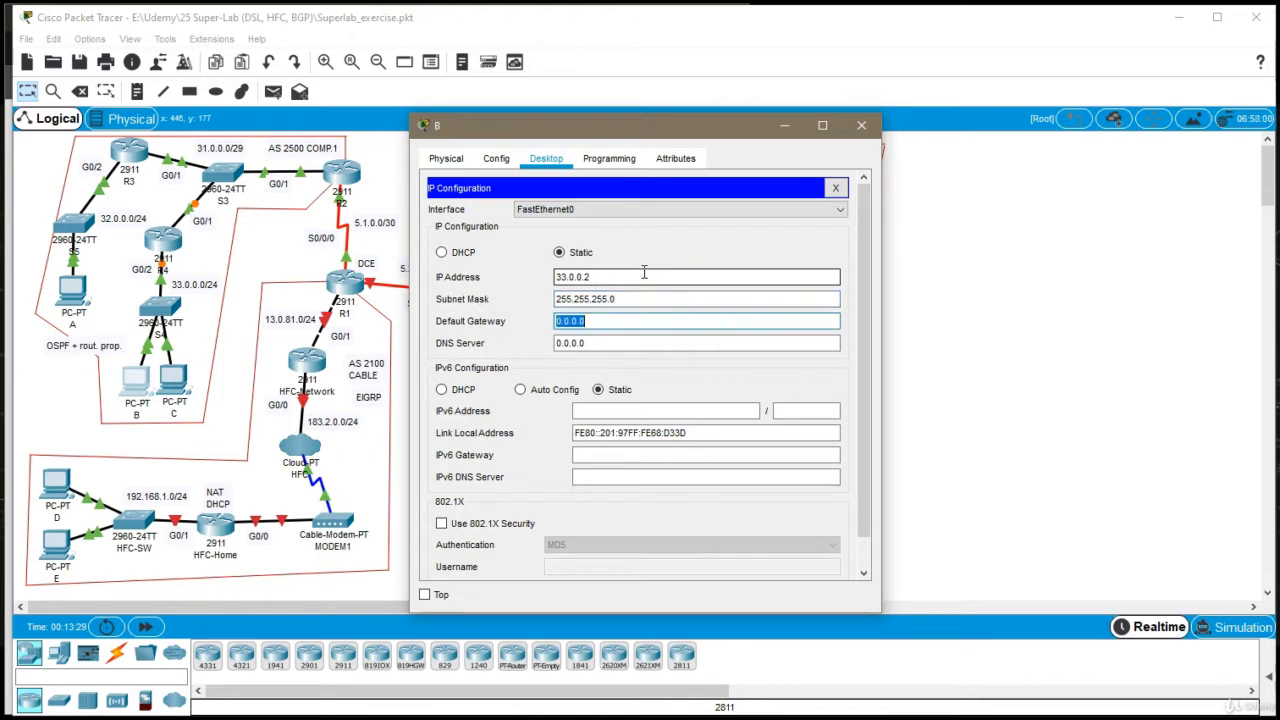
type("33.0.0.1")
triple_click(608, 319)
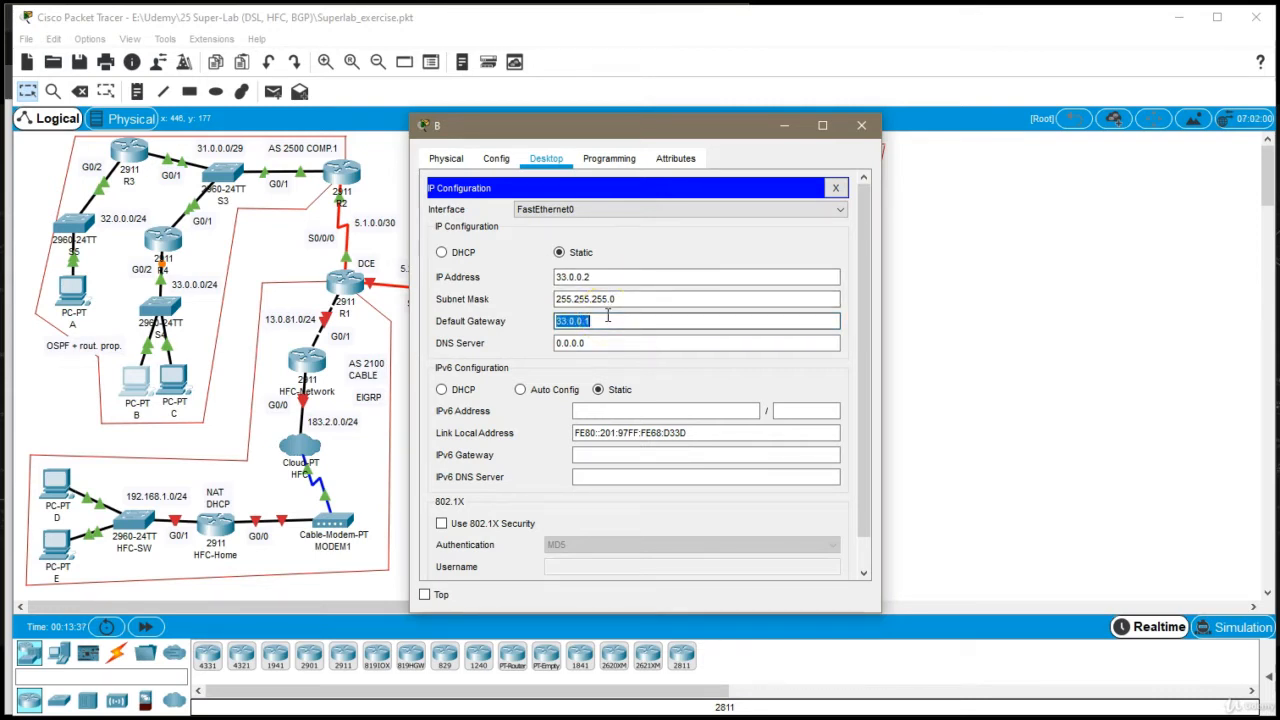
left_click(861, 125)
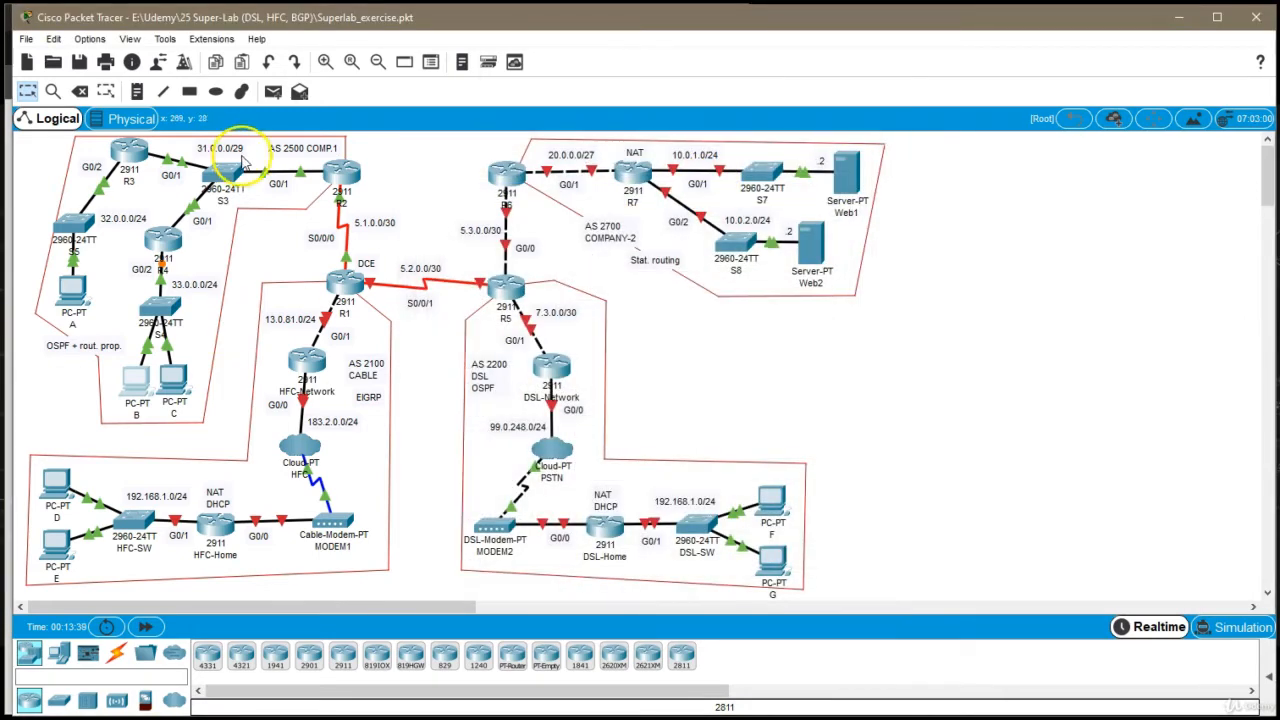
Open PC C's IP configuration and set its static IP address to 33.0.0.3
left_click(173, 378)
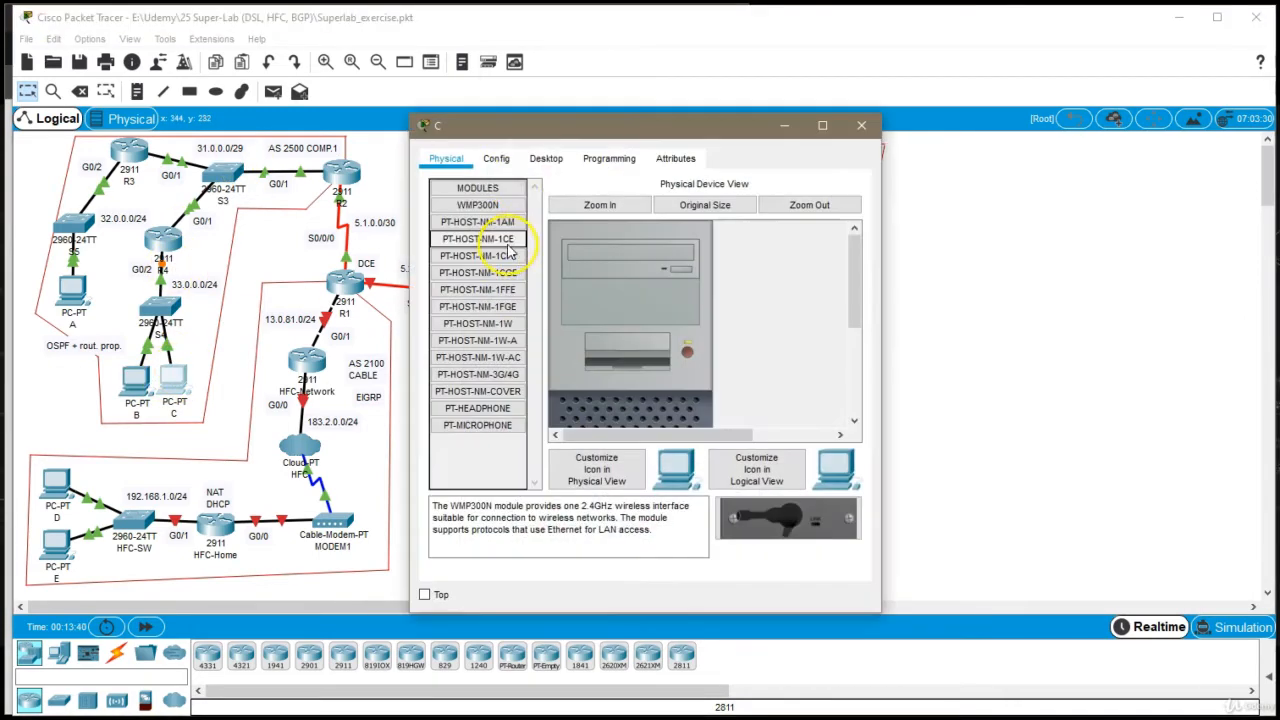
left_click(546, 158)
left_click(500, 250)
left_click(595, 274)
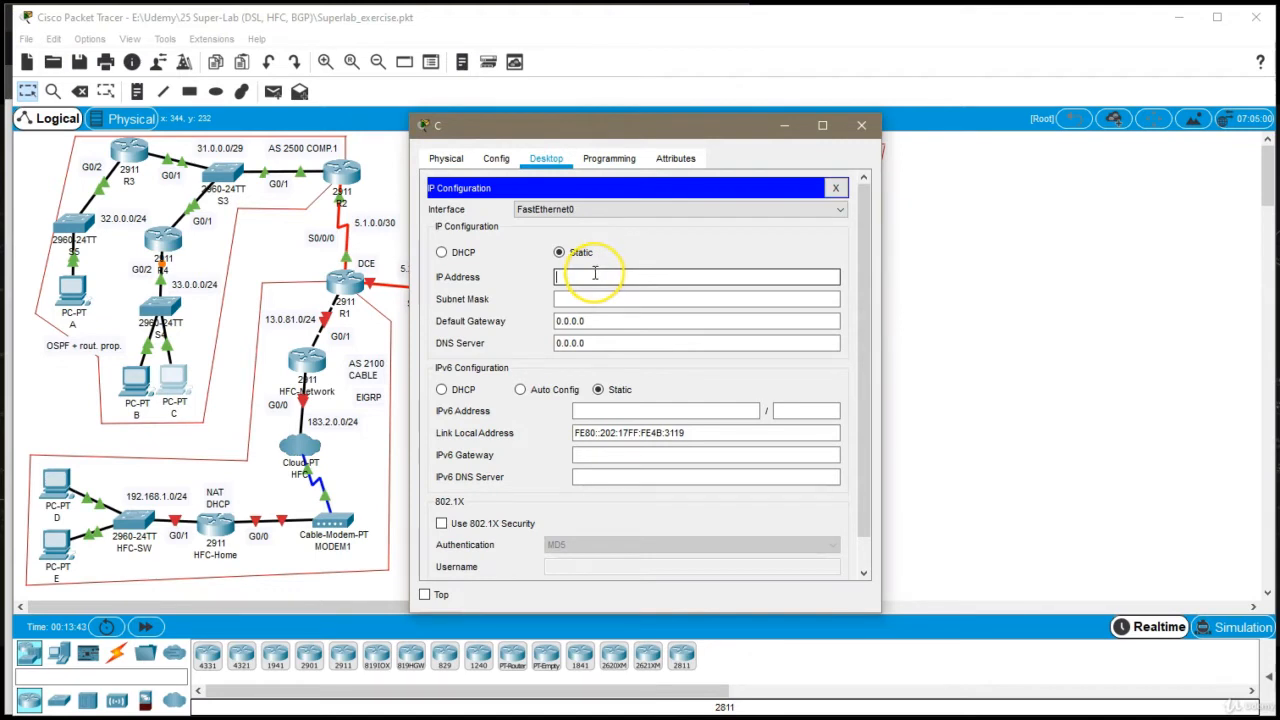
type("33.0.0.3")
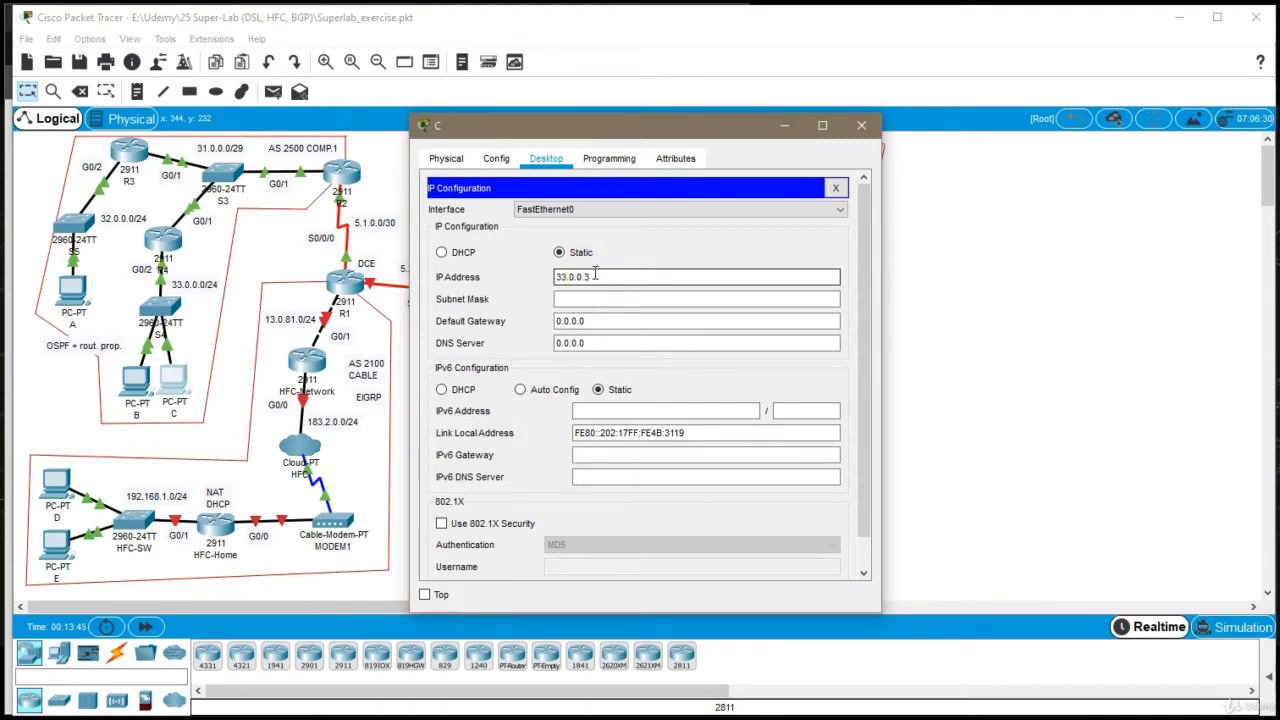
Set PC C's subnet mask to 255.255.255.0 and default gateway to 33.0.0.1, and close its window
left_click(577, 298)
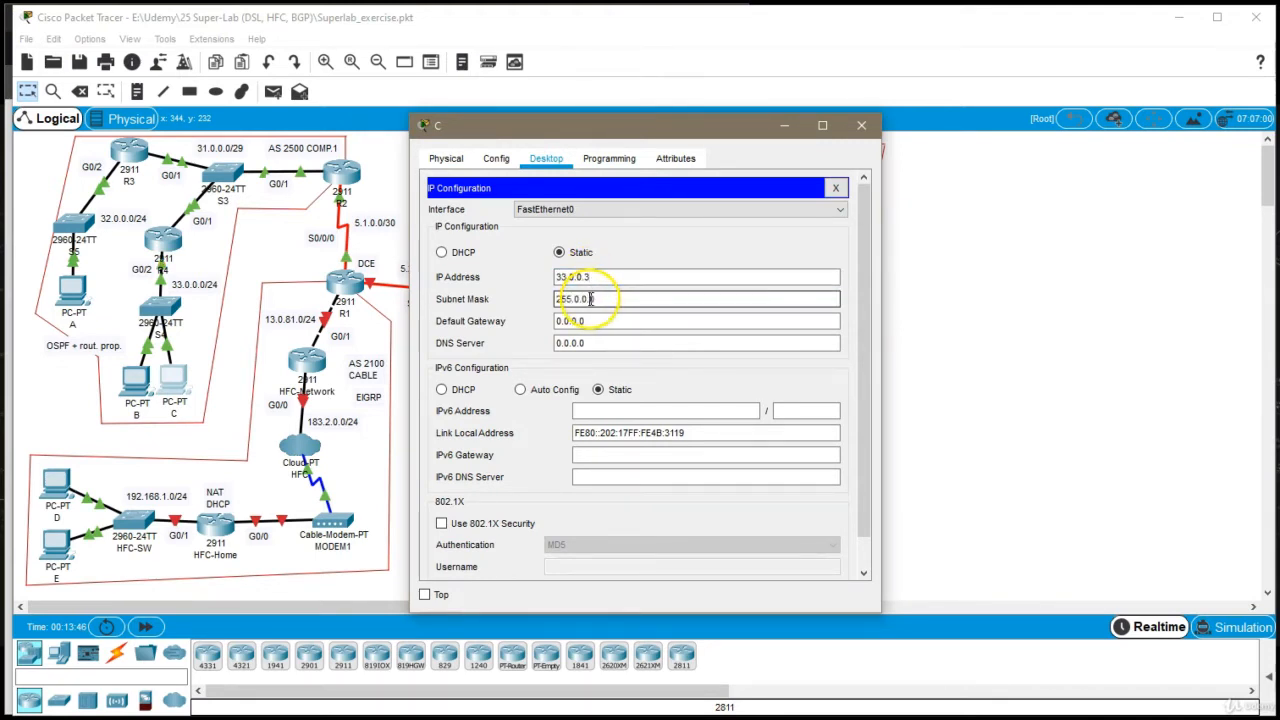
left_click_drag(577, 299, 763, 325)
type("55.2")
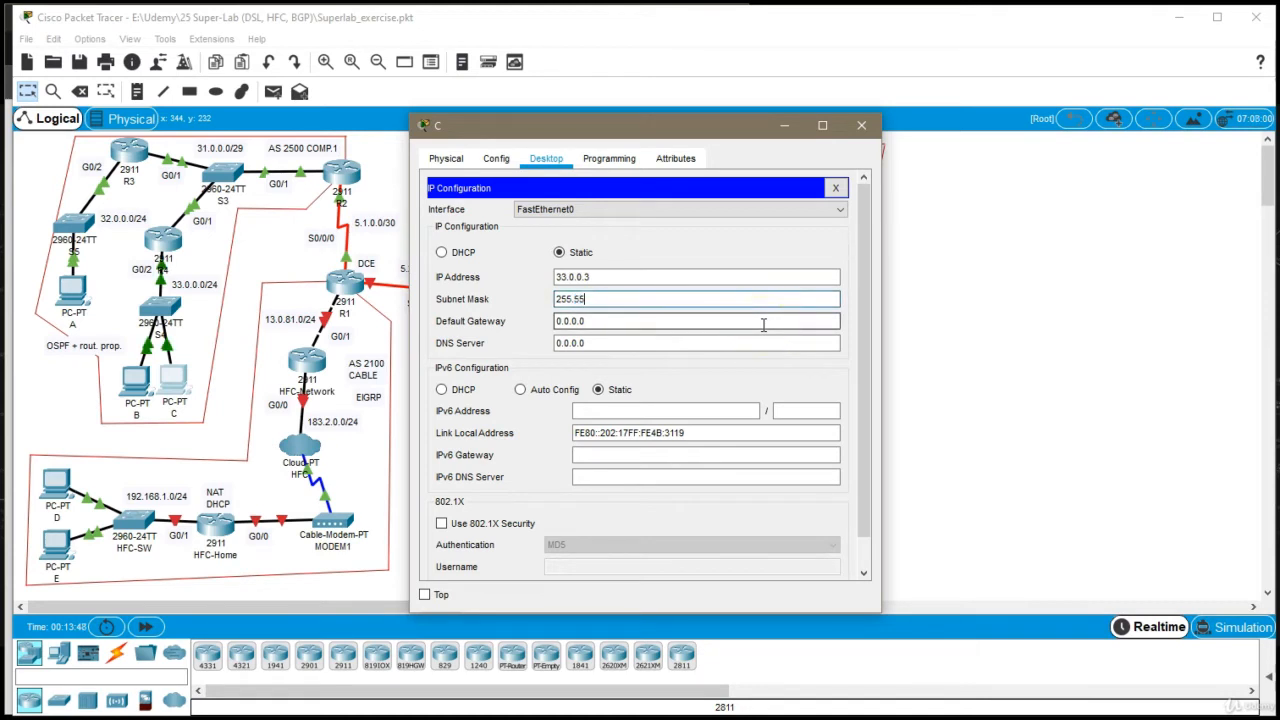
key("BackSpace")
key("BackSpace")
key("BackSpace")
key("BackSpace")
type("255.255.0")
key("Tab")
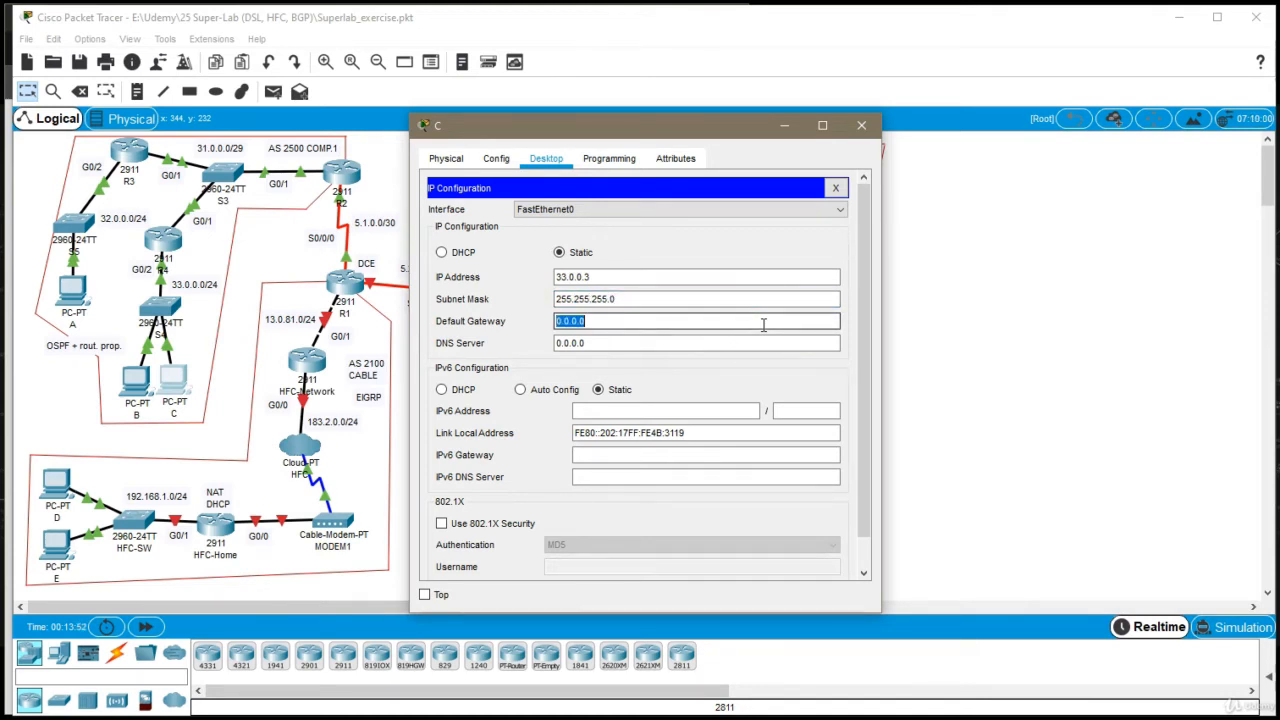
type("33.0.0.1")
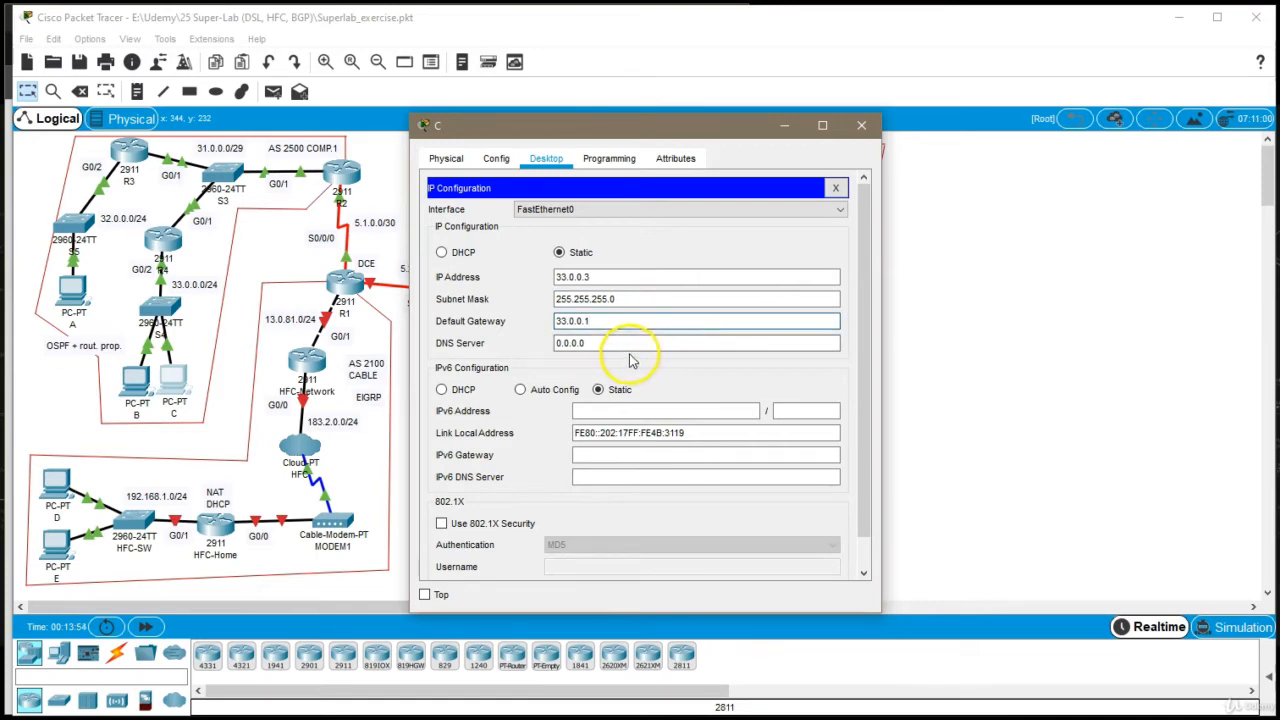
left_click(862, 125)
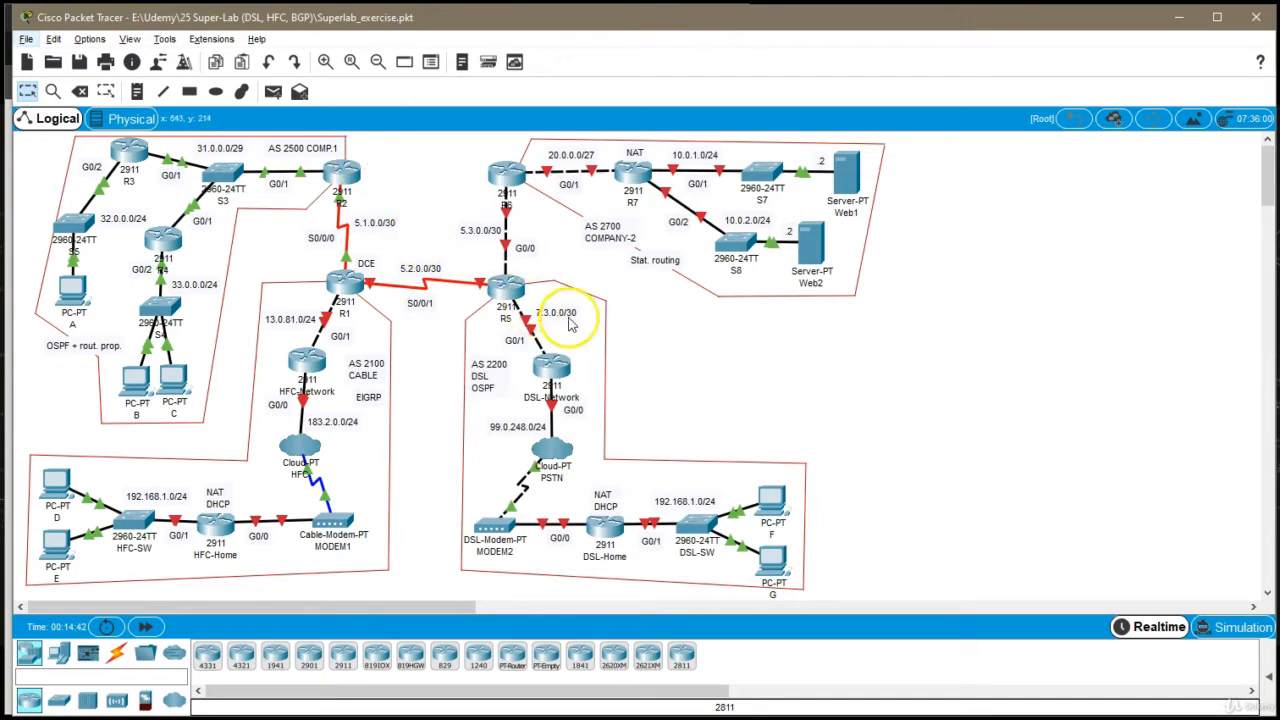
Open router R5's command line, then widen its window and move it off the R5 part of the topology
left_click(510, 287)
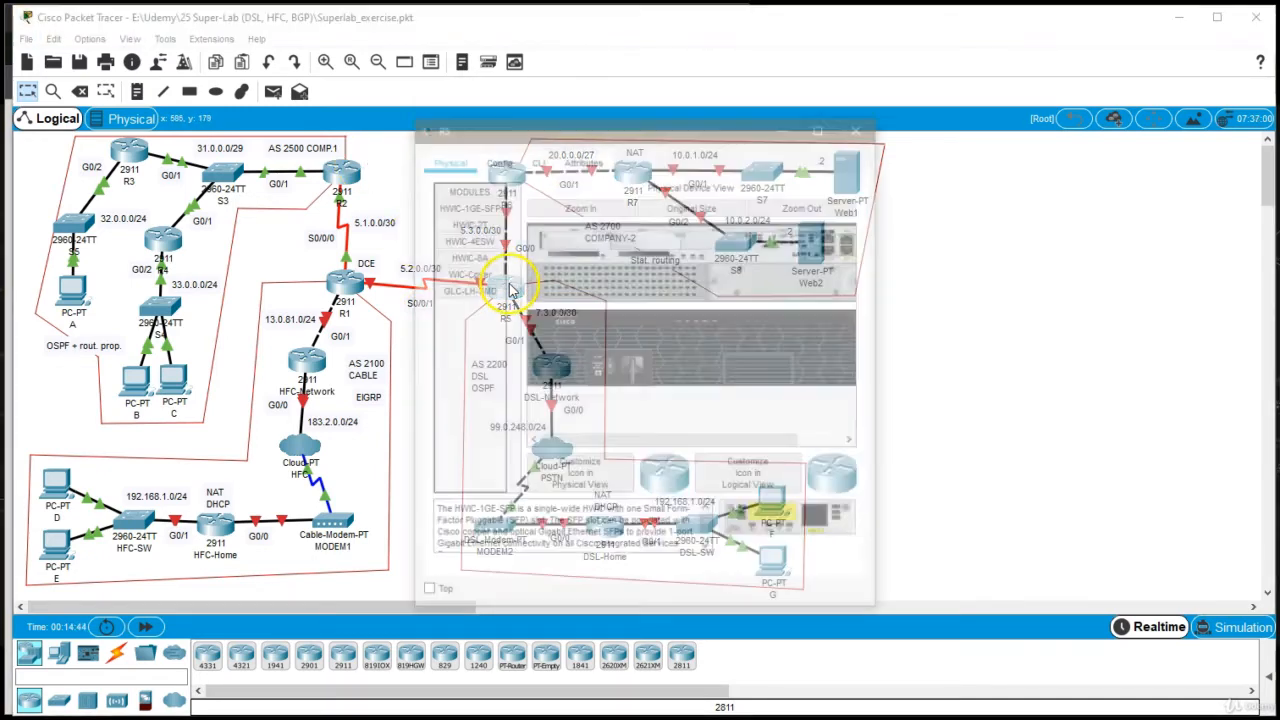
left_click(536, 158)
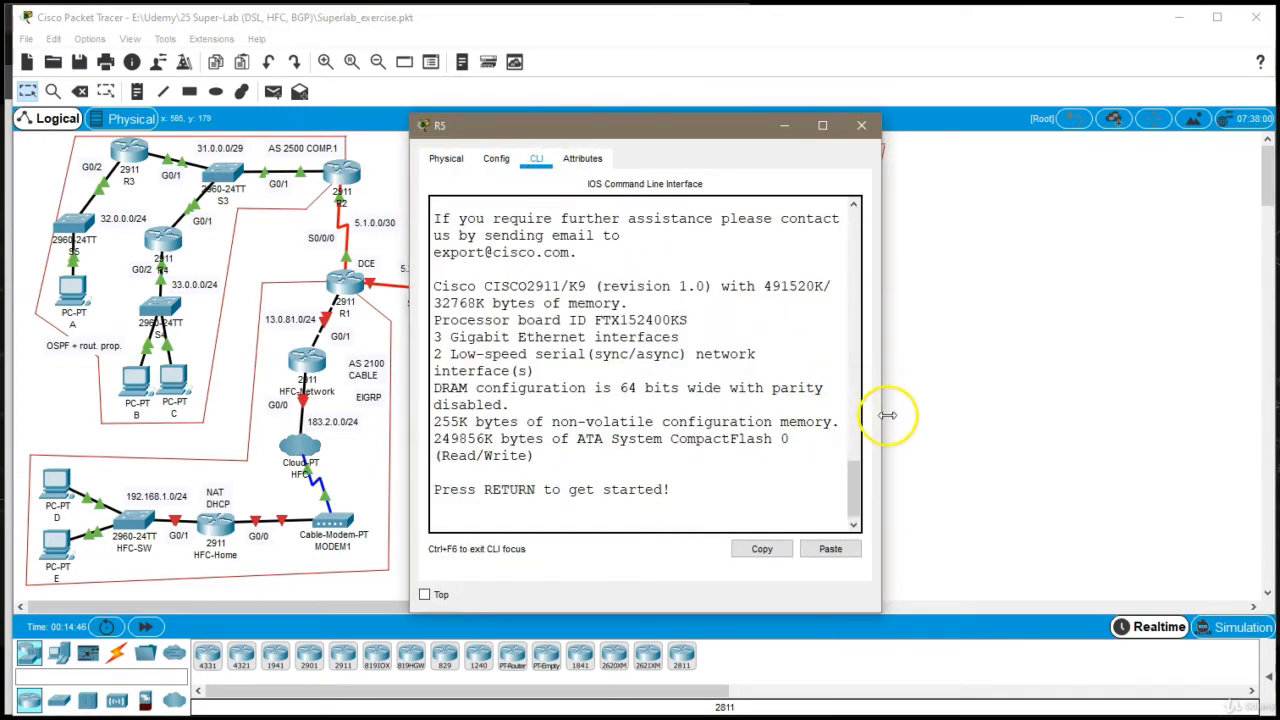
left_click_drag(880, 408, 994, 408)
left_click_drag(736, 133, 936, 123)
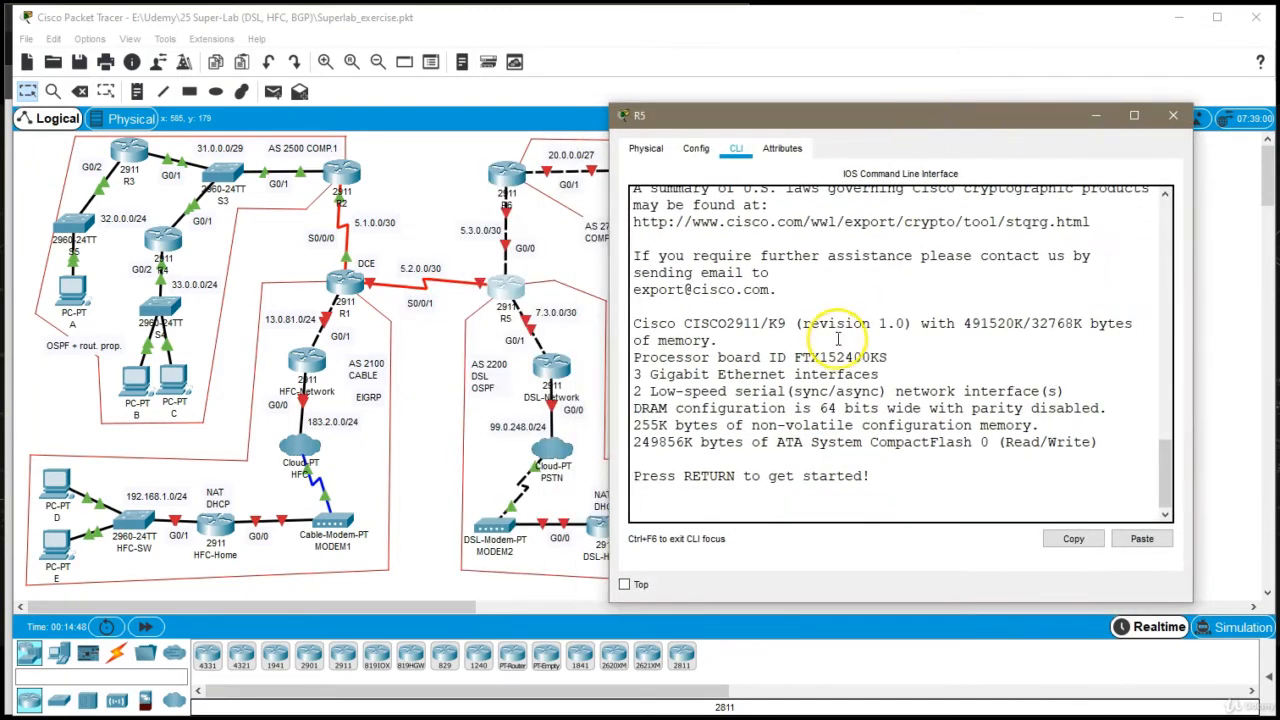
Enter global configuration mode on the router and set its hostname to R5
key("Return")
type("en")
key("Return")
type("co")
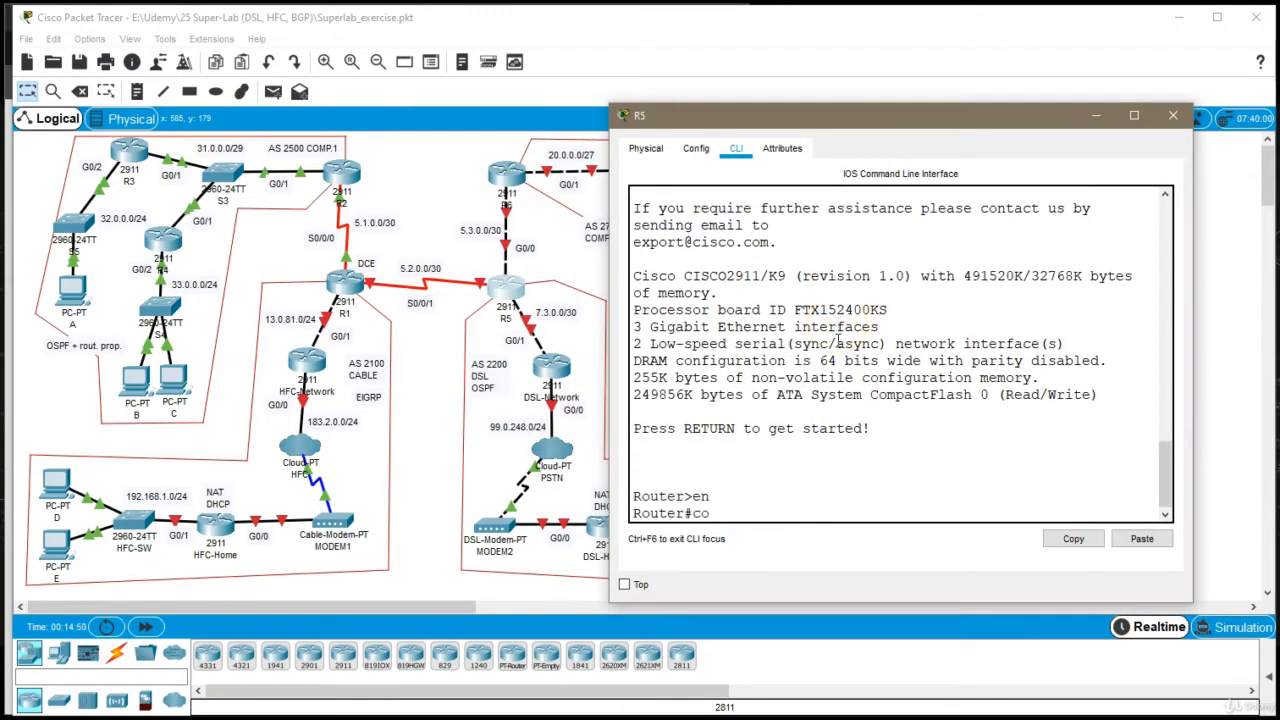
type("nf t")
key("BackSpace")
key("BackSpace")
key("BackSpace")
type("nf t")
key("Return")
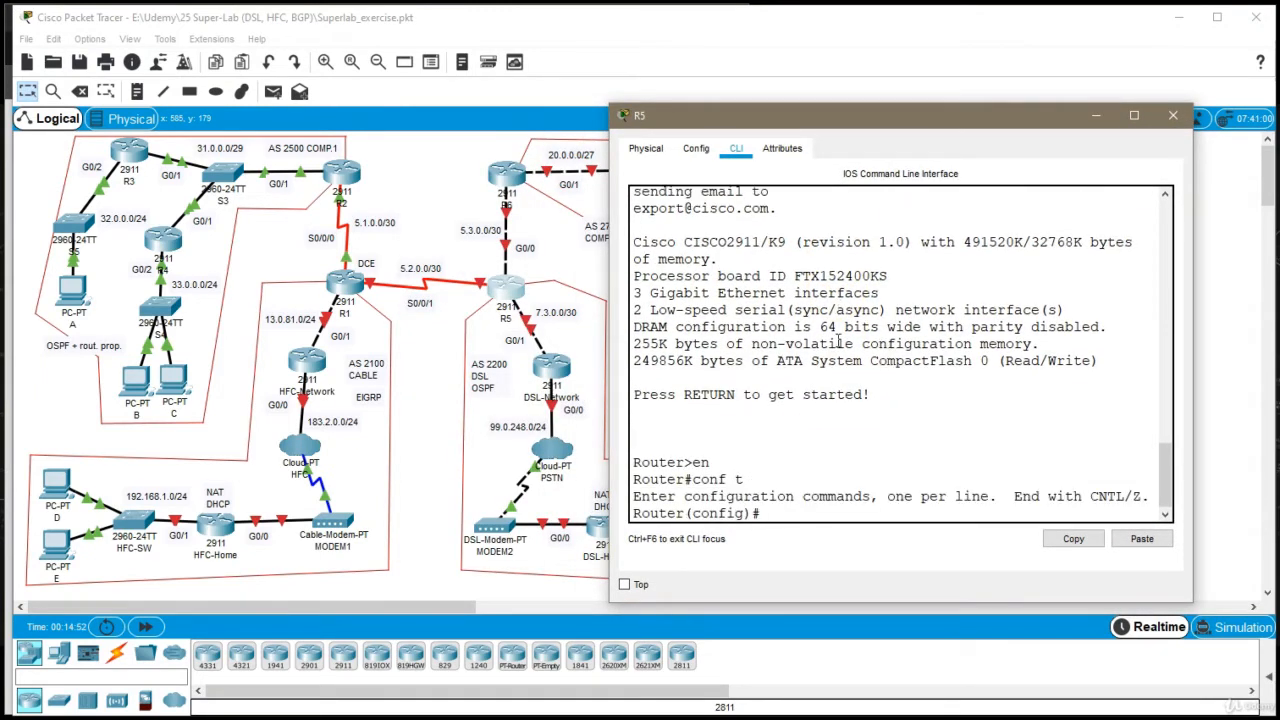
type("host R5")
key("Return")
Assign 5.2.0.2 with mask 255.255.255.252 to R5's interface s0/0/1
type("int s")
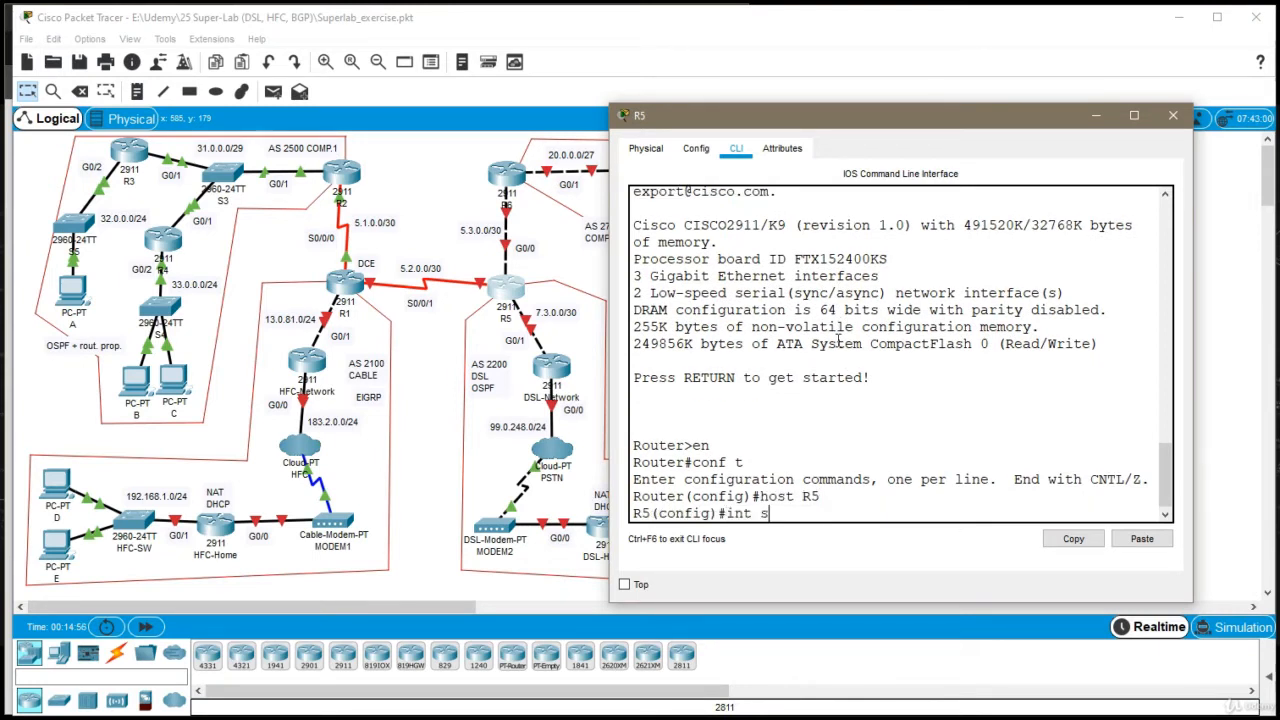
type("0/0/0")
key("Return")
type("ip addr")
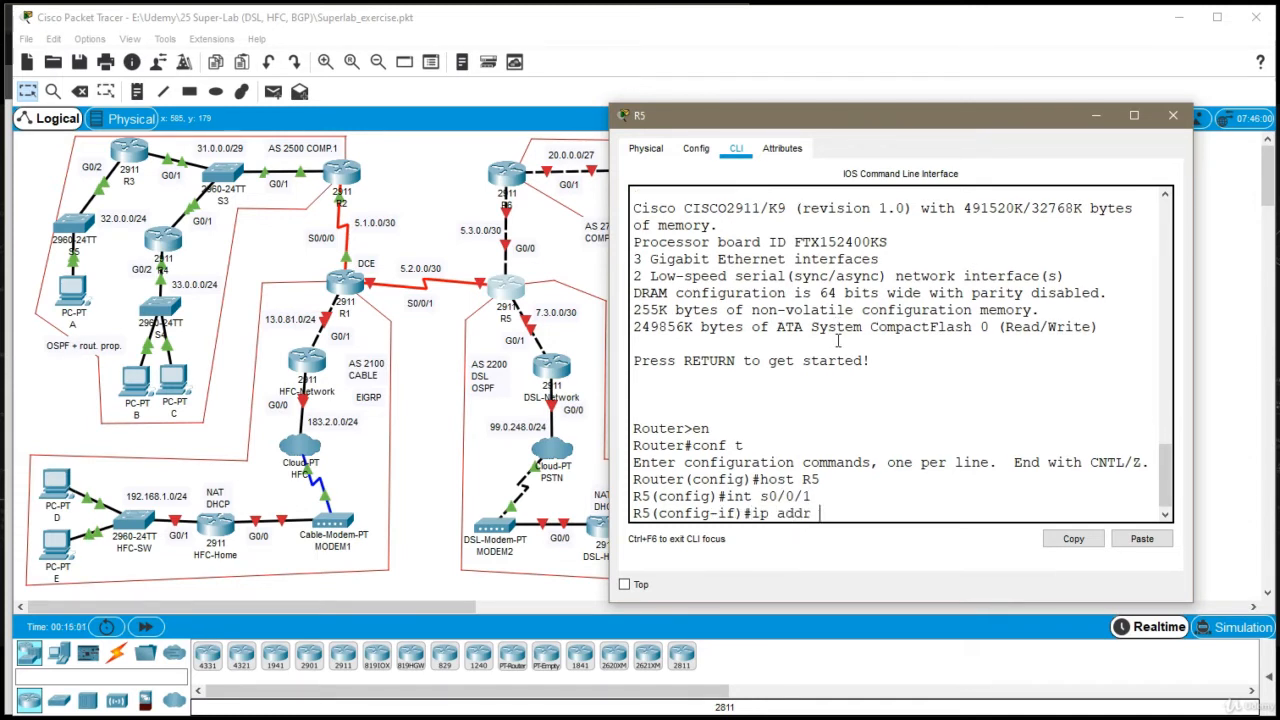
type(" 5.2.0.2 255.255.255.252")
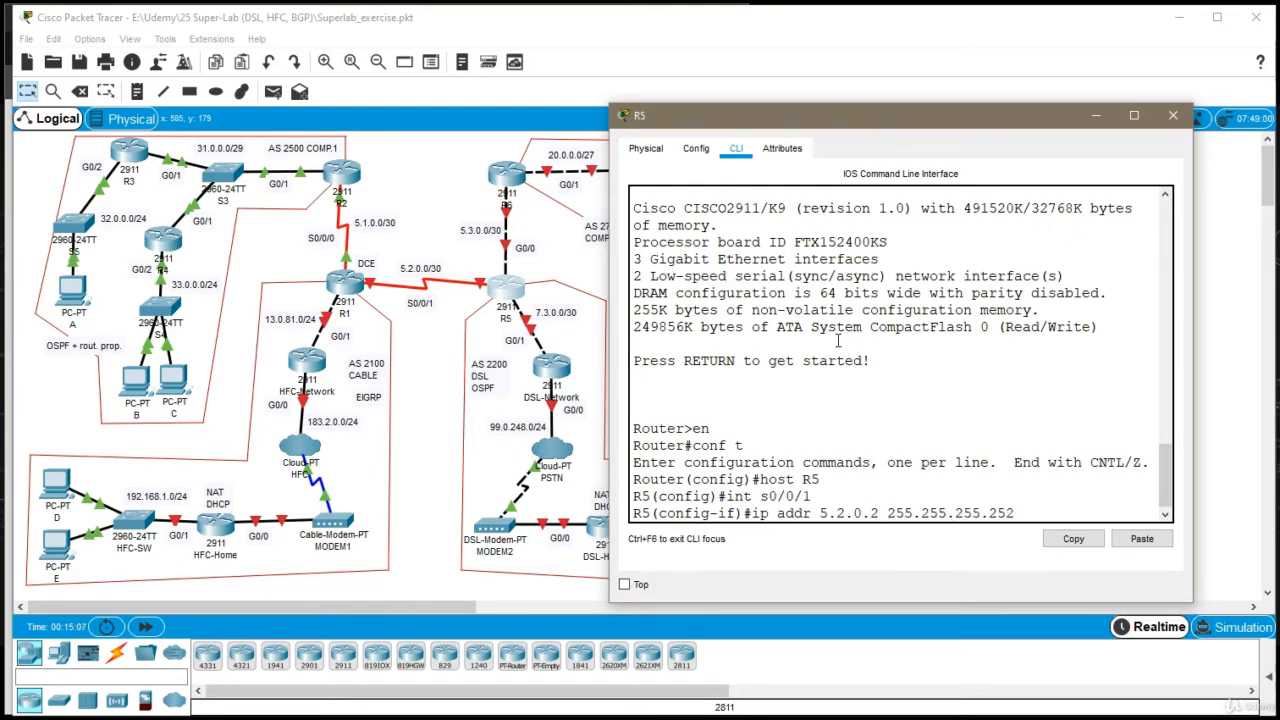
key("Return")
Enable R5's interface s0/0/1 and exit its configuration
type("no sh")
key("Return")
type("exit")
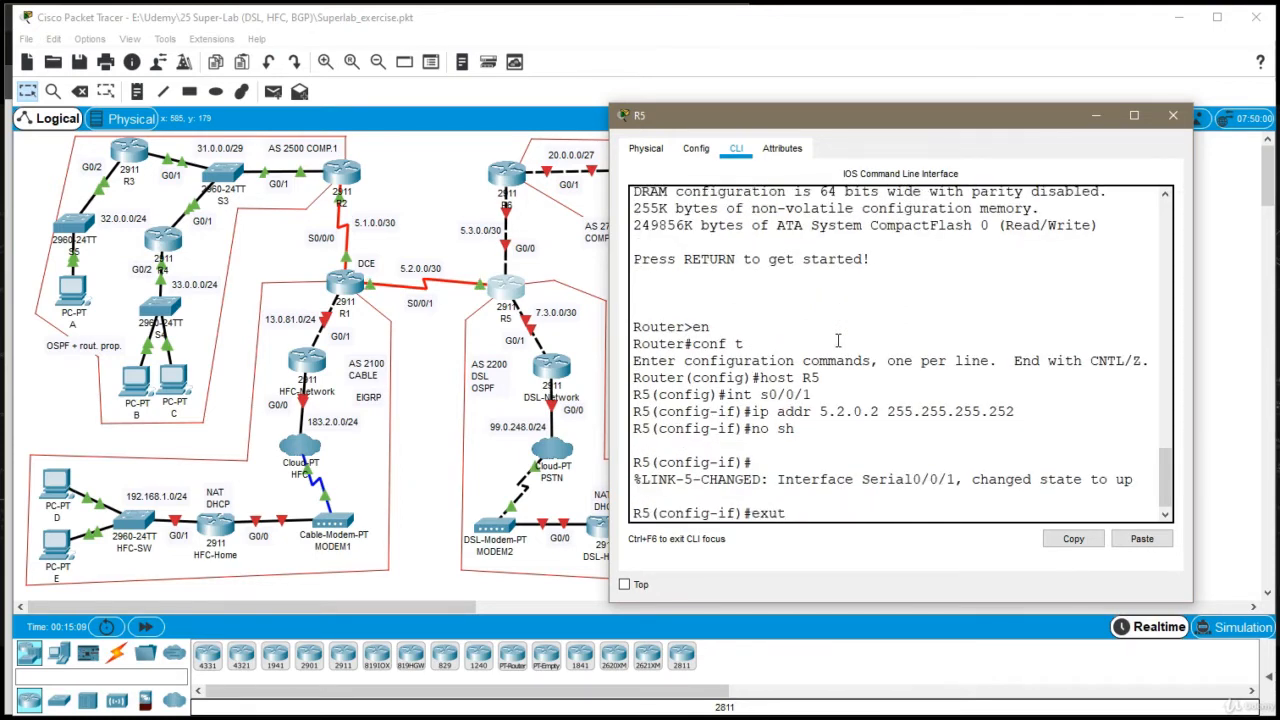
key("Return")
Assign 7.3.0.1 with mask 255.255.255.252 to R5's interface g0/1
type("ig)#i")
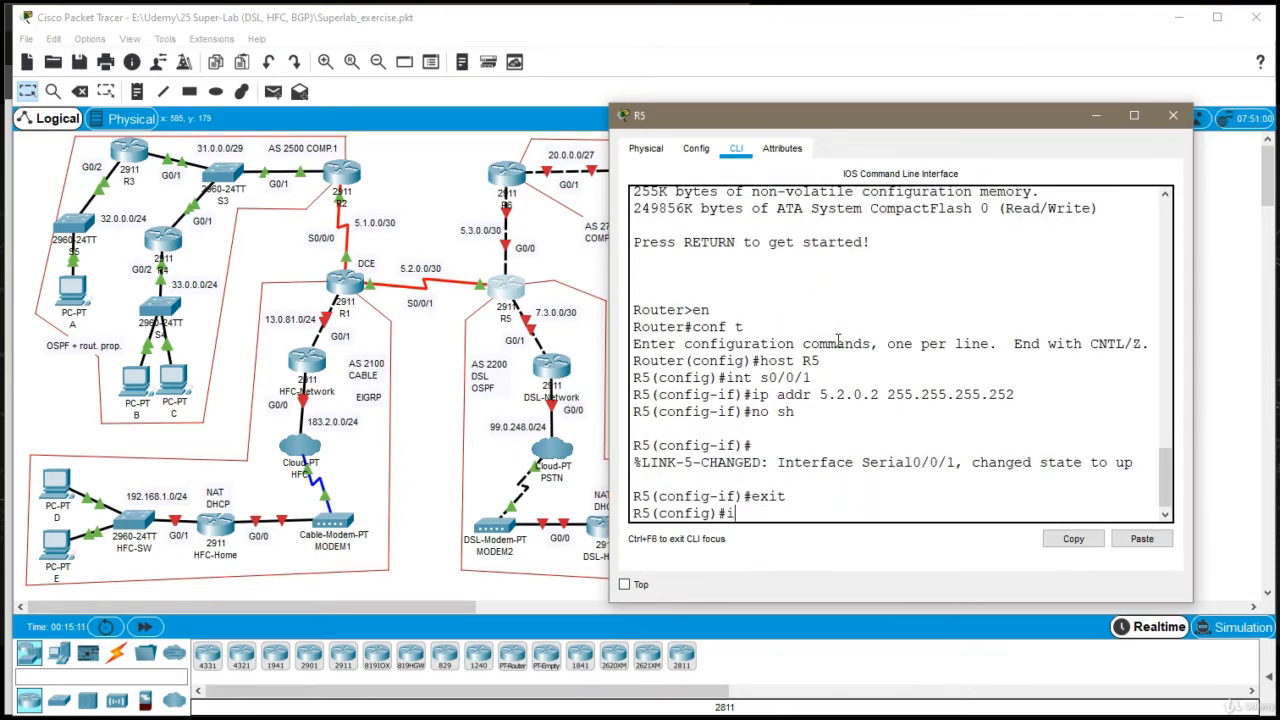
type("nt g0/1")
key("Return")
type("ip ad")
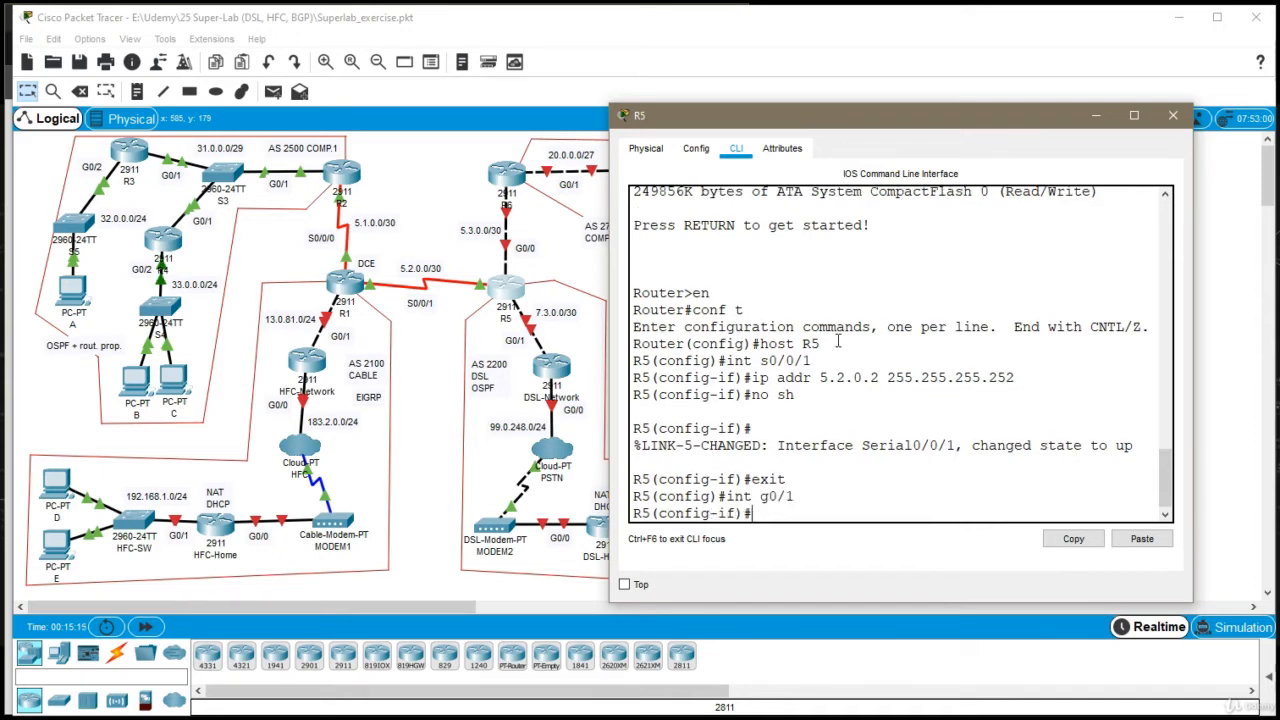
type("dr 7.3.0.1")
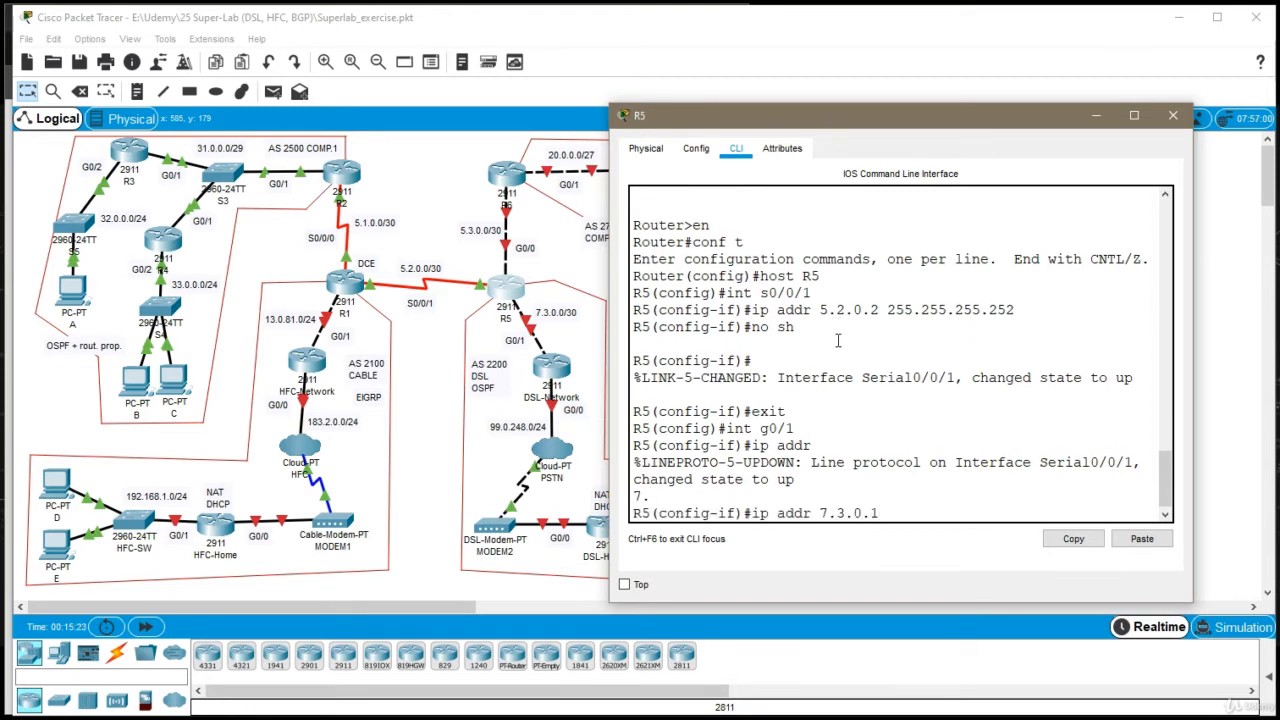
type("255.255.255.252")
key("Return")
Enable R5's interface g0/1 and exit its configuration
type("no sh")
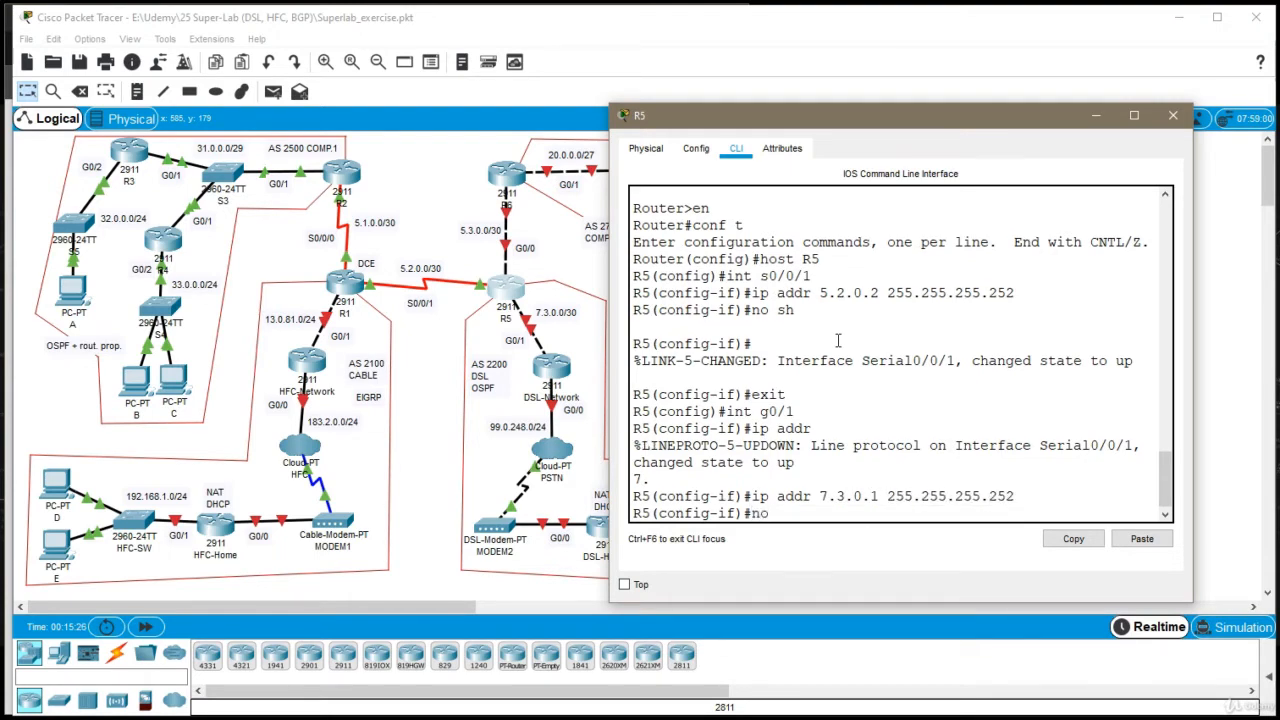
key("Return")
type("exi")
key("Return")
Assign 5.3.0.1 with mask 255.255.255.252 to R5's interface g0/0
type("it")
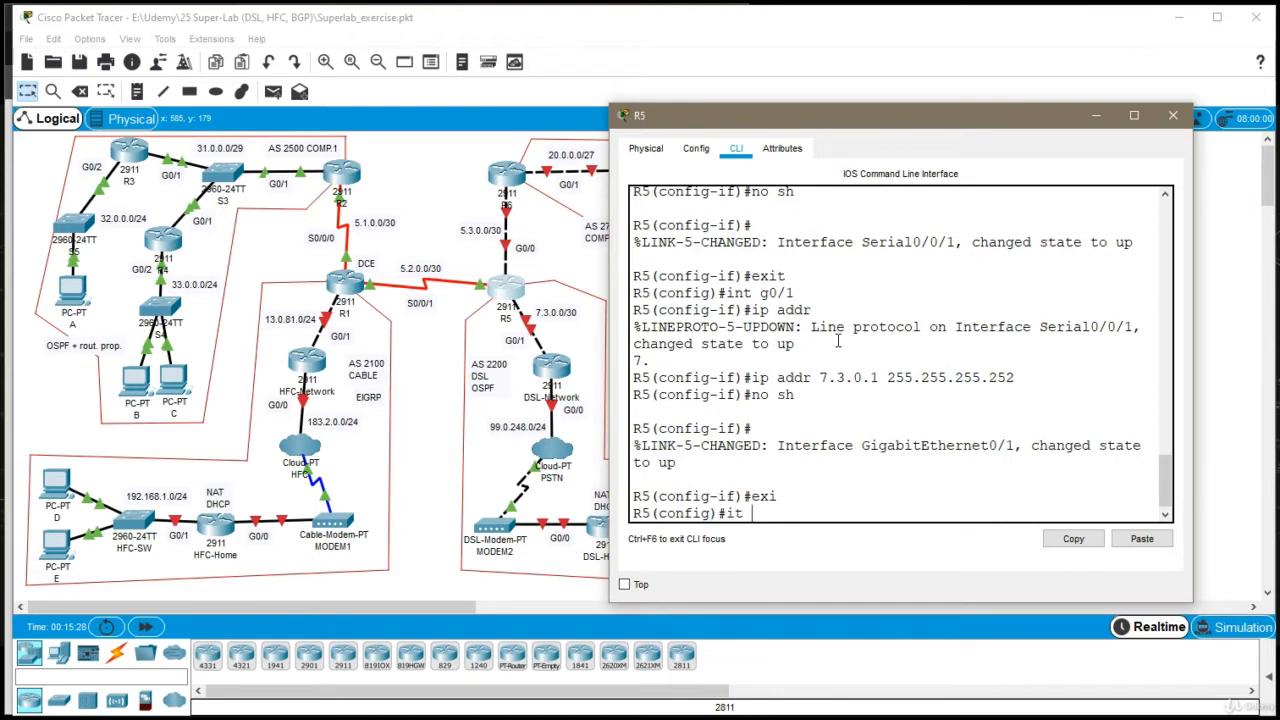
key("BackSpace")
key("BackSpace")
type("nt g0/0")
key("Return")
type("ip add")
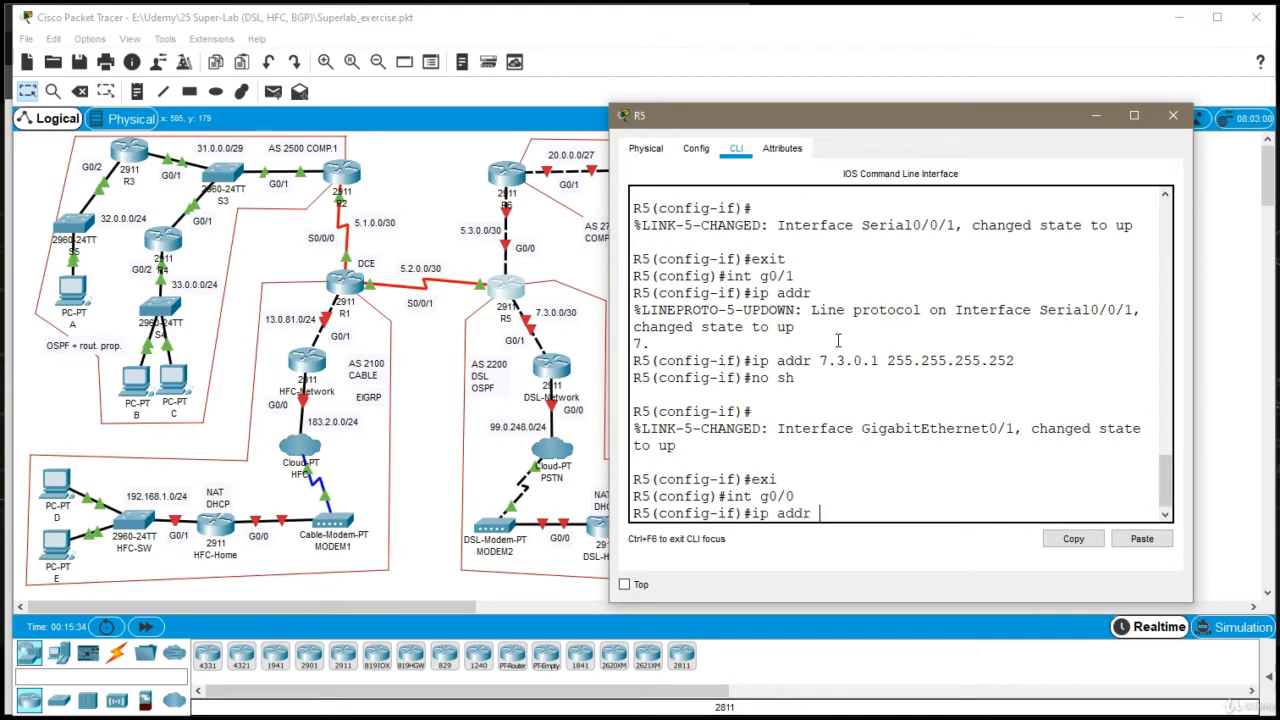
type("r 5.")
left_click(843, 362)
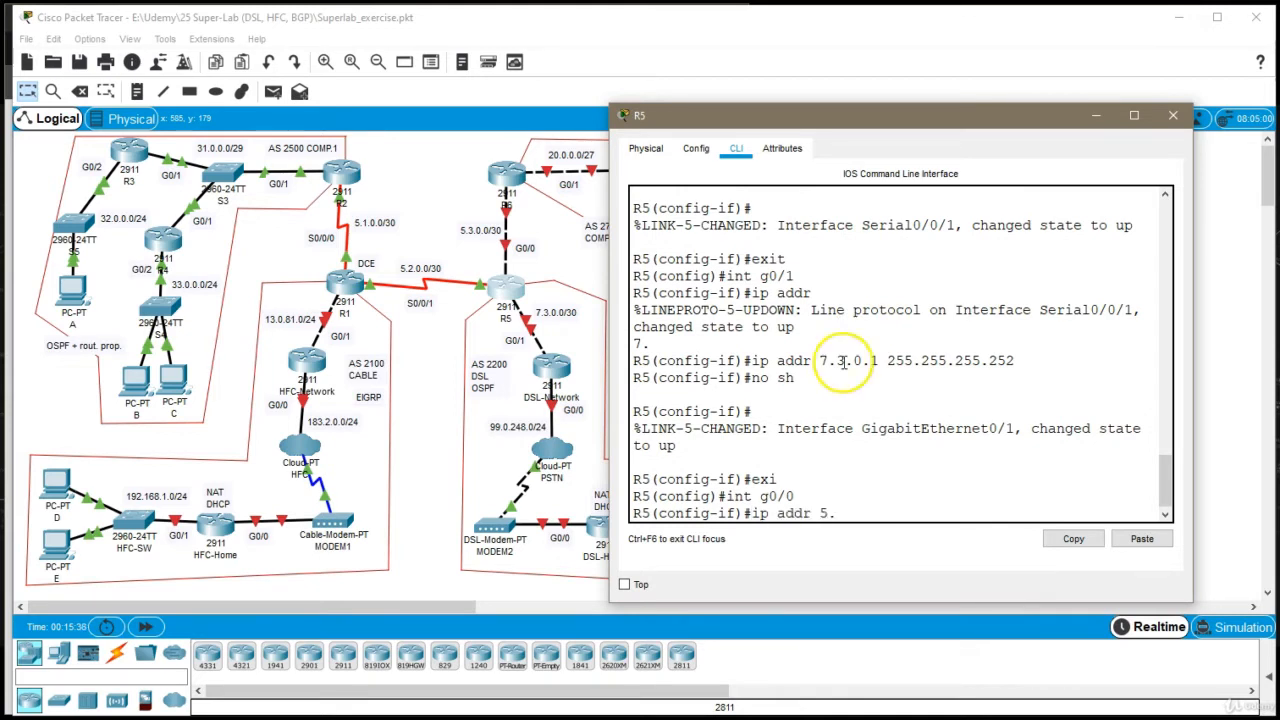
type("4")
key("BackSpace")
type("3.0.1")
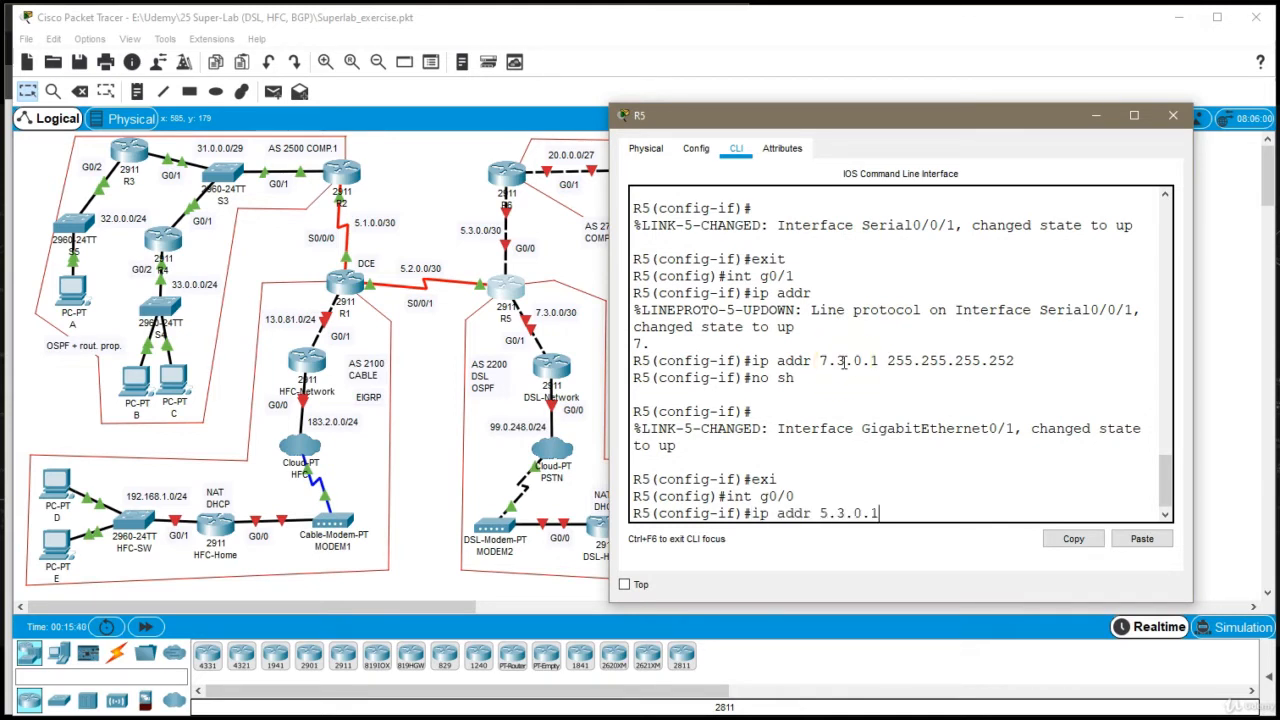
scroll(843, 362, "up", 2)
scroll(843, 362, "down", 3)
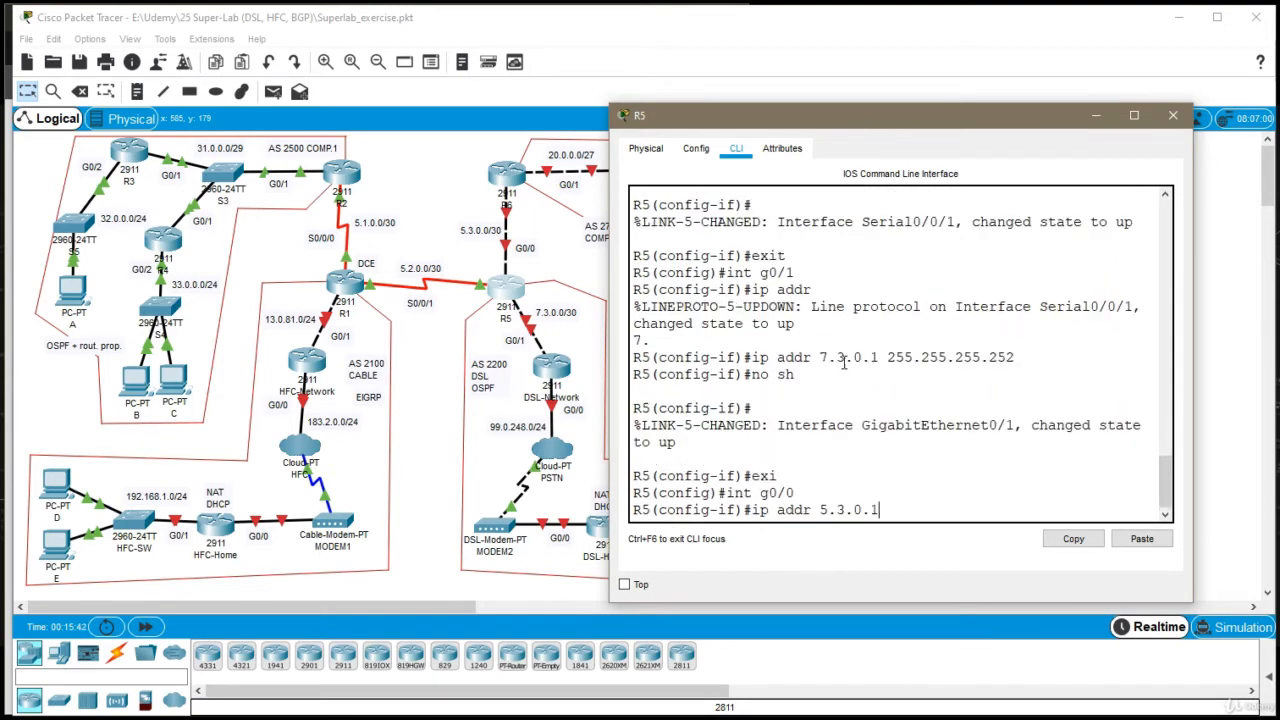
type("255.255.2552.252")
key("Return")
Enable R5's interface g0/0, exit its configuration and close the R5 window
type("no sh")
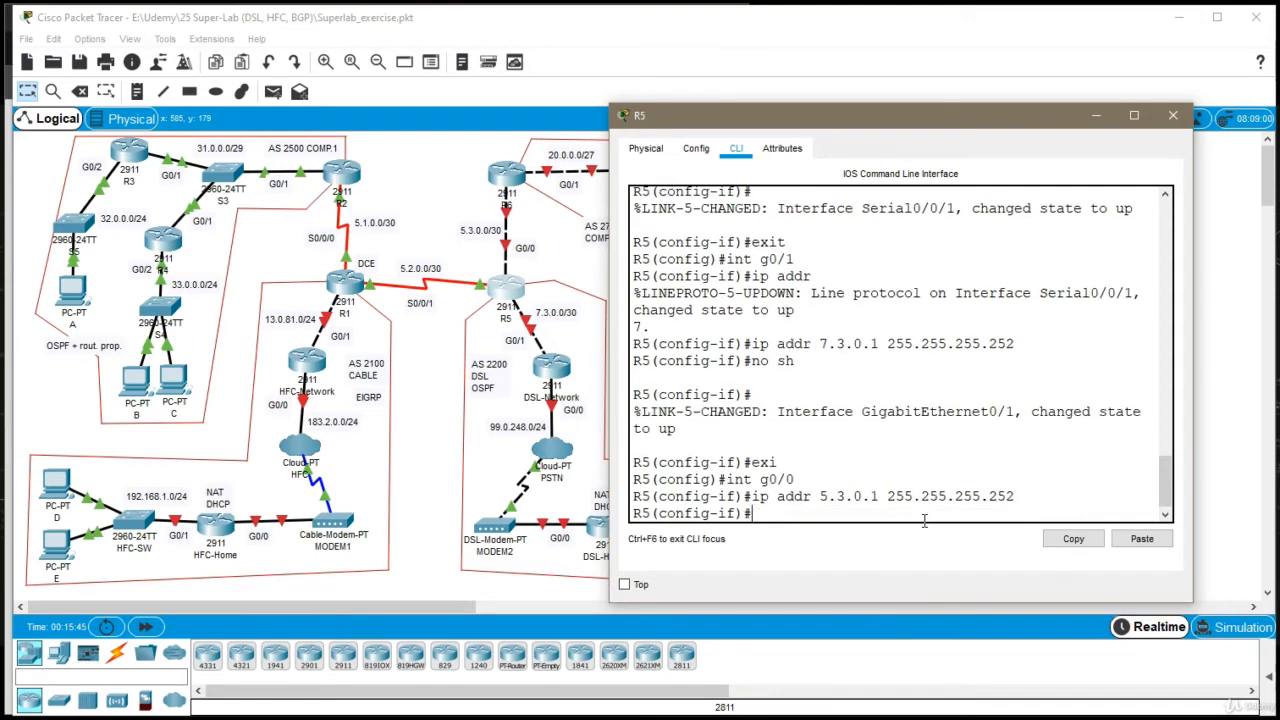
key("Return")
type("exi")
key("Return")
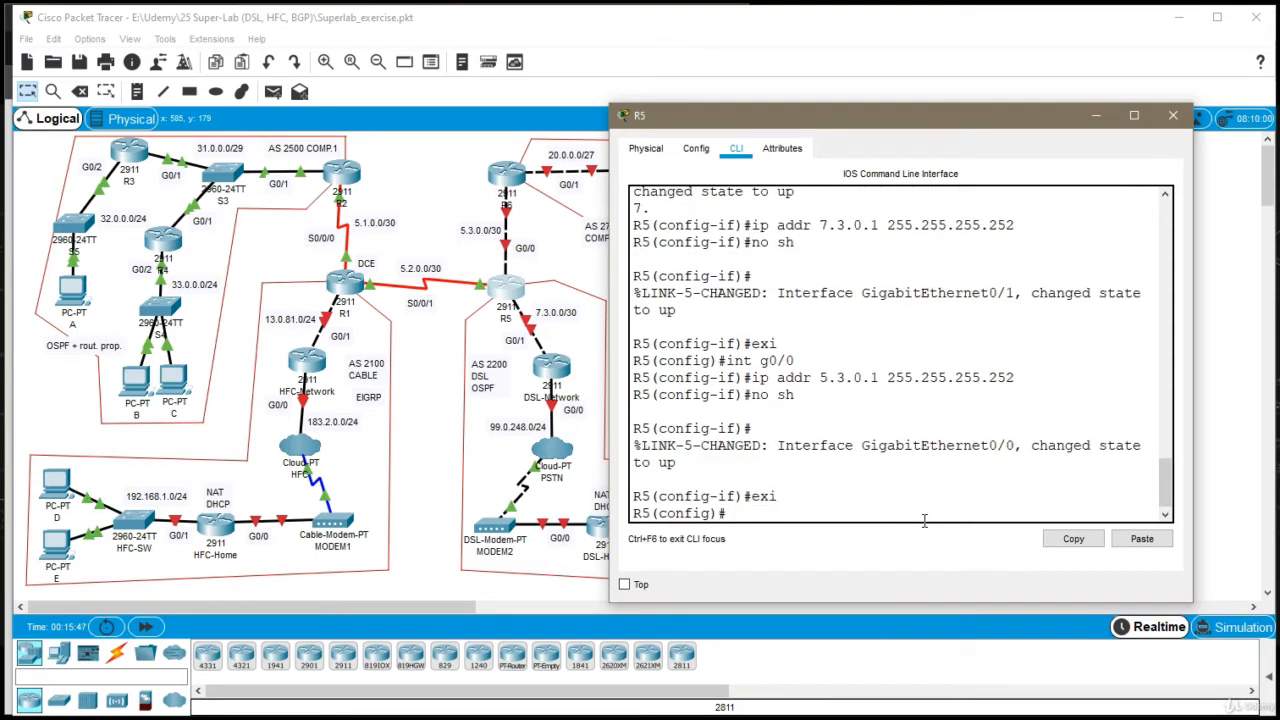
left_click(1173, 115)
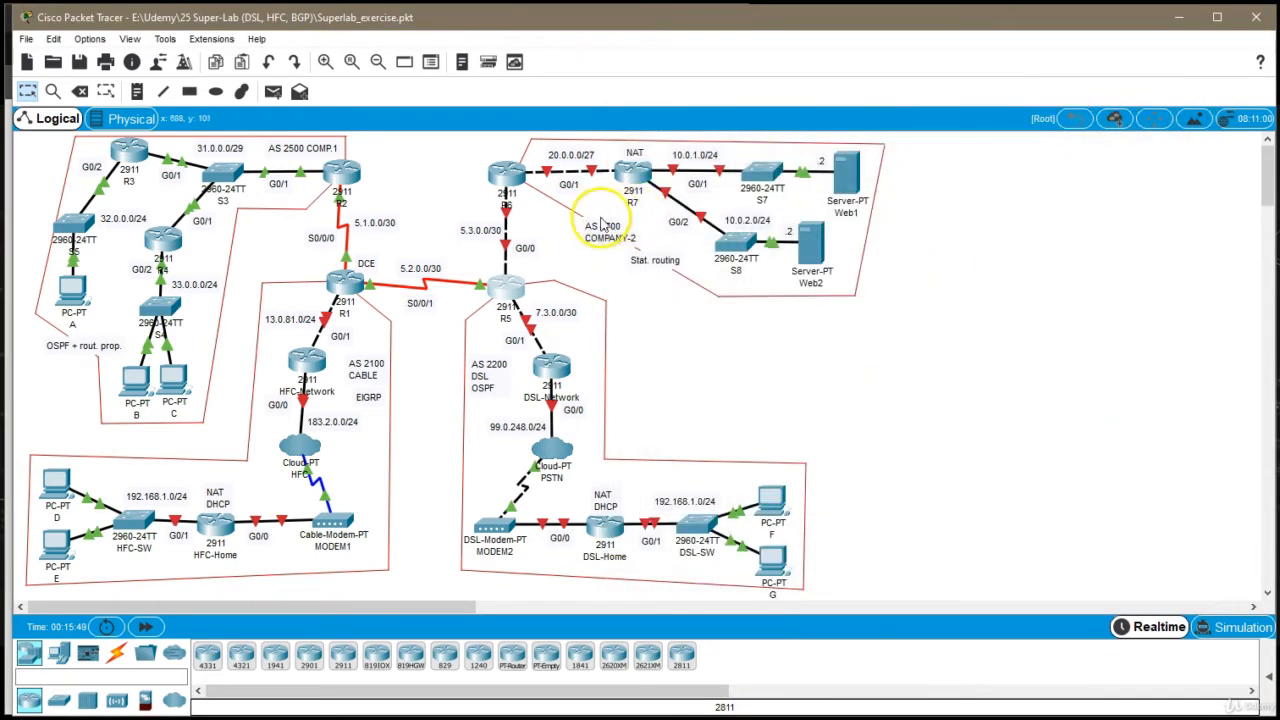
Open router R6's command line, enter global configuration mode and set the hostname to R6
left_click(504, 172)
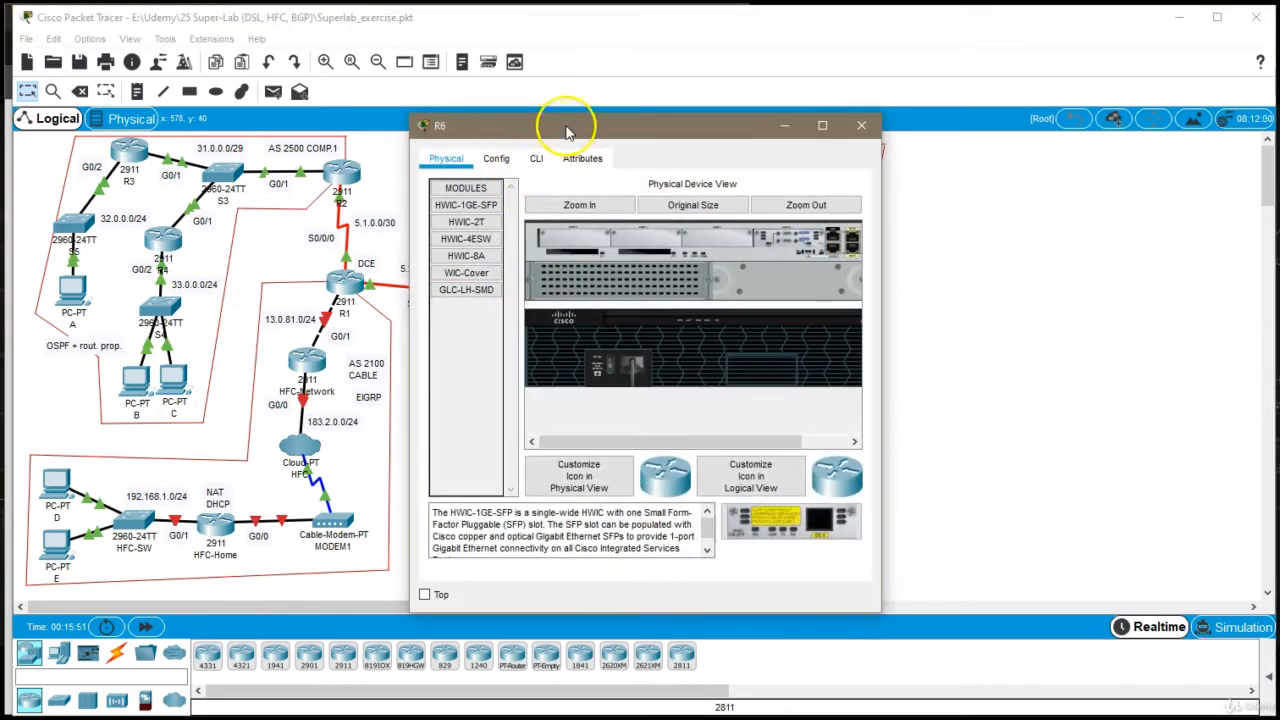
left_click_drag(566, 128, 793, 108)
left_click(764, 139)
key("Return")
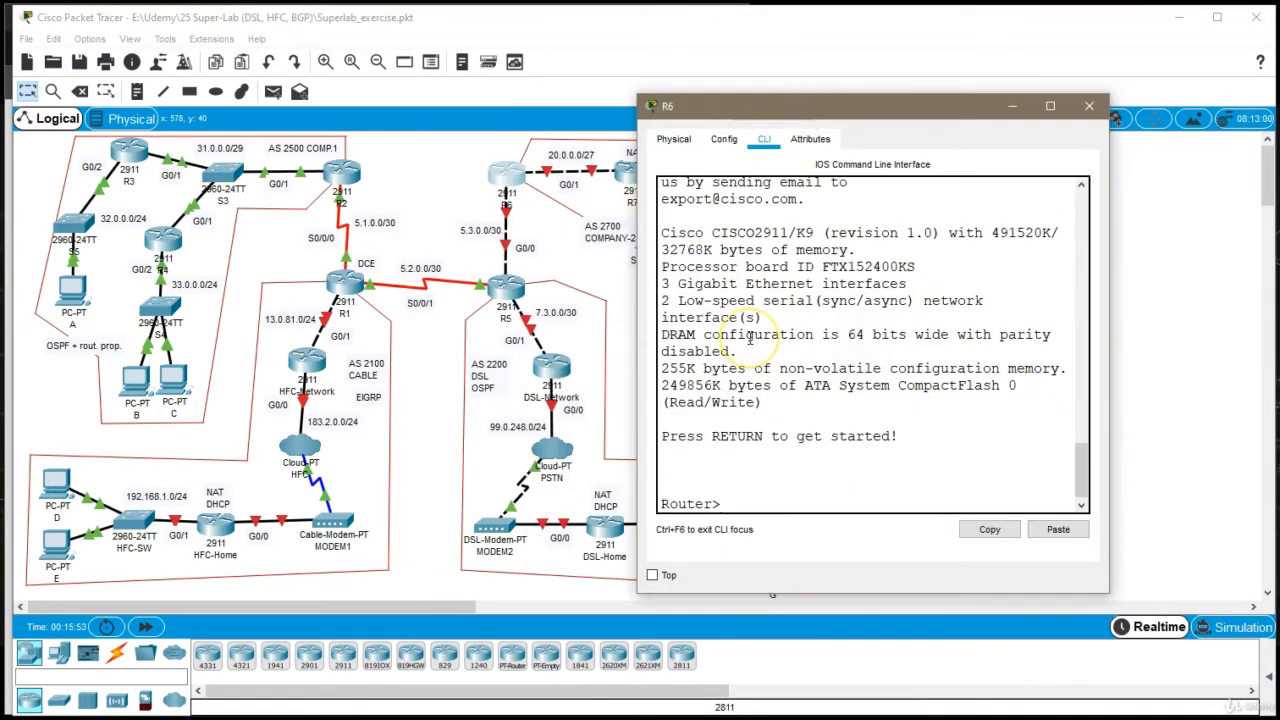
type("en")
key("Return")
type("conf t")
key("Return")
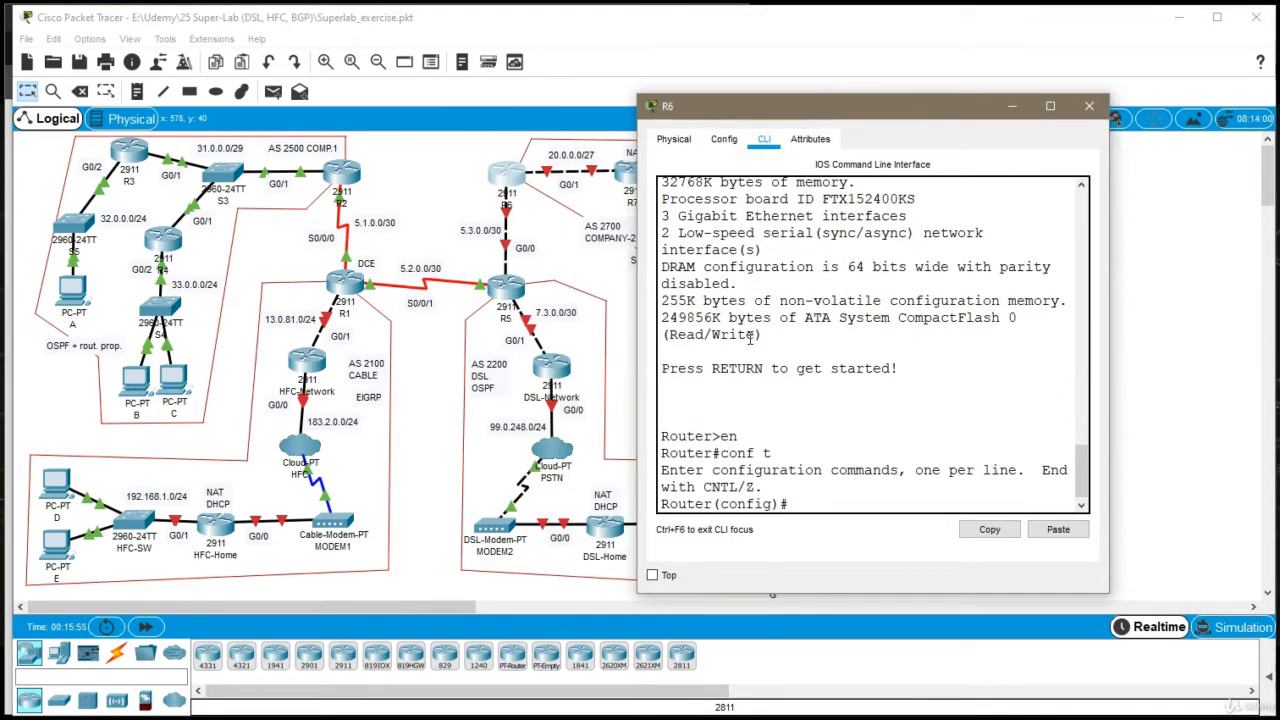
type("host R6")
key("Return")
Assign 5.3.0.2 with mask 255.255.255.252 to R6's interface g0/0
type("ig)#i")
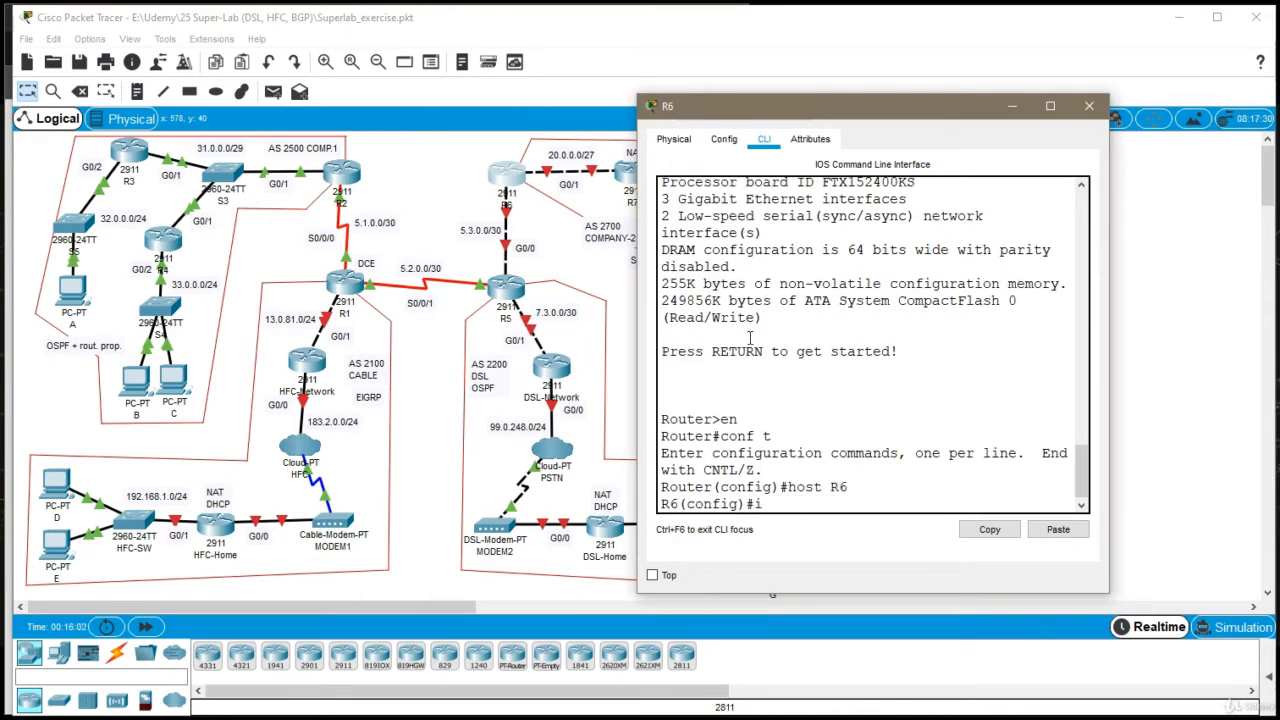
type("nt g0/0")
key("Return")
type("ip add")
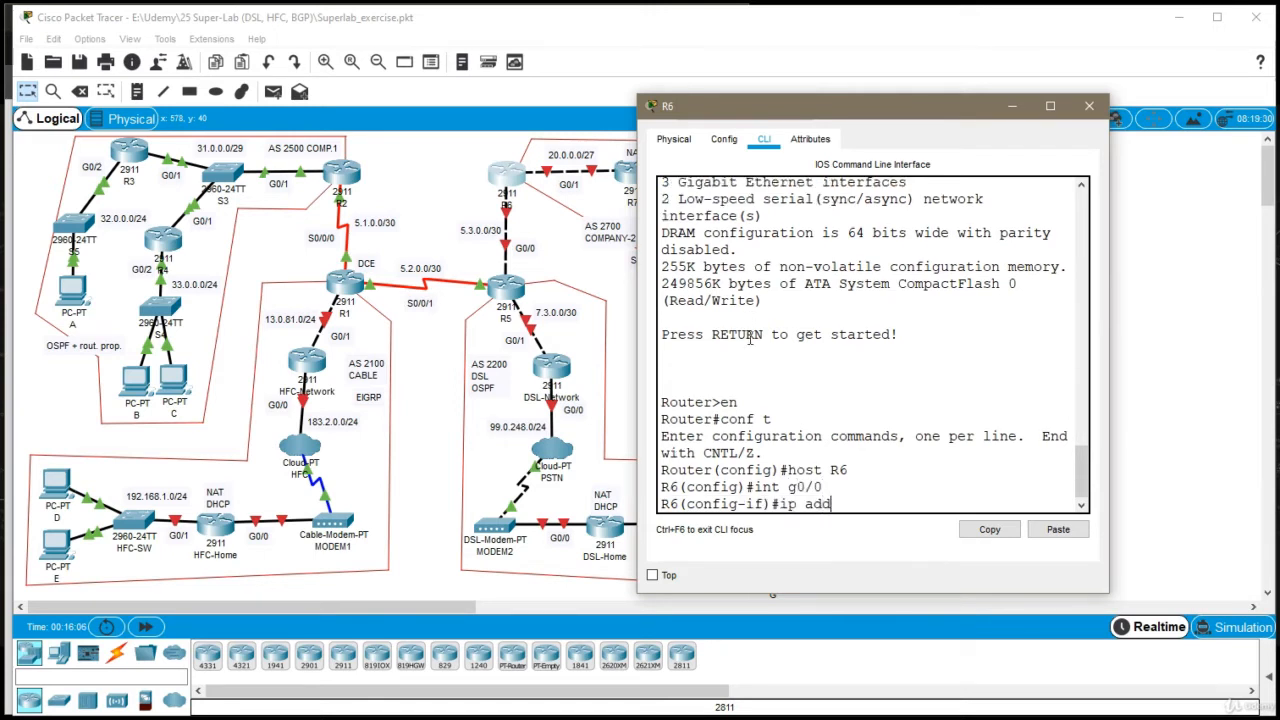
type("r 5.3.0.2 255.255.255.252")
key("Return")
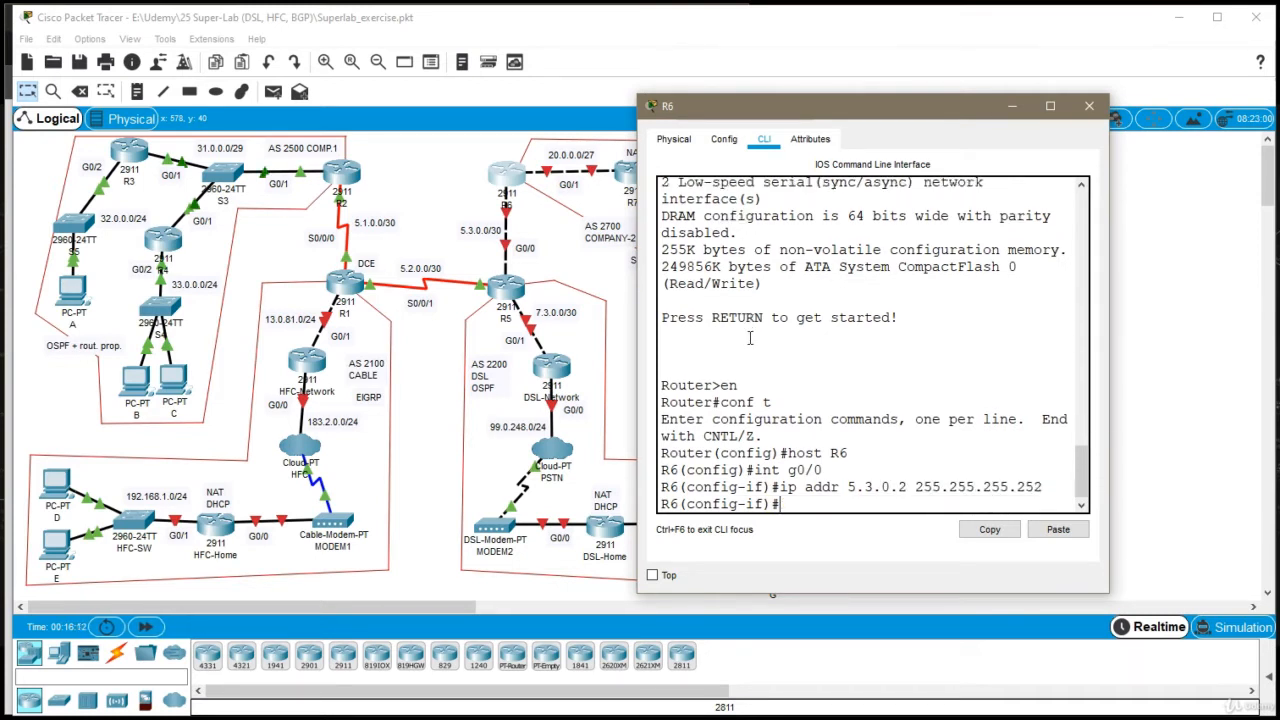
Enable R6's interface g0/0 and exit its configuration
type("no sh")
key("Return")
type("exi")
key("Return")
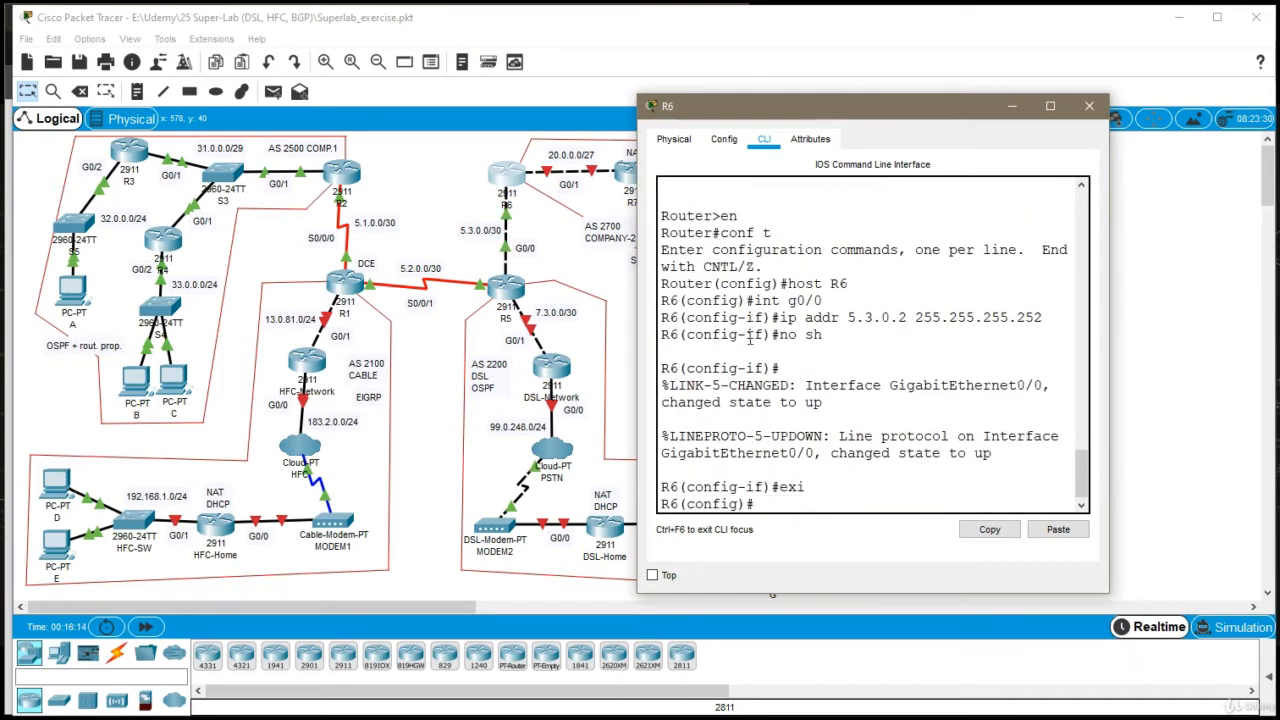
Enter the configuration of R6's interface g0/1
type("int g0/1")
key("Return")
Assign 20.0.0.1 with mask 255.255.255.240 to R6's interface g0/1
type("ip ad")
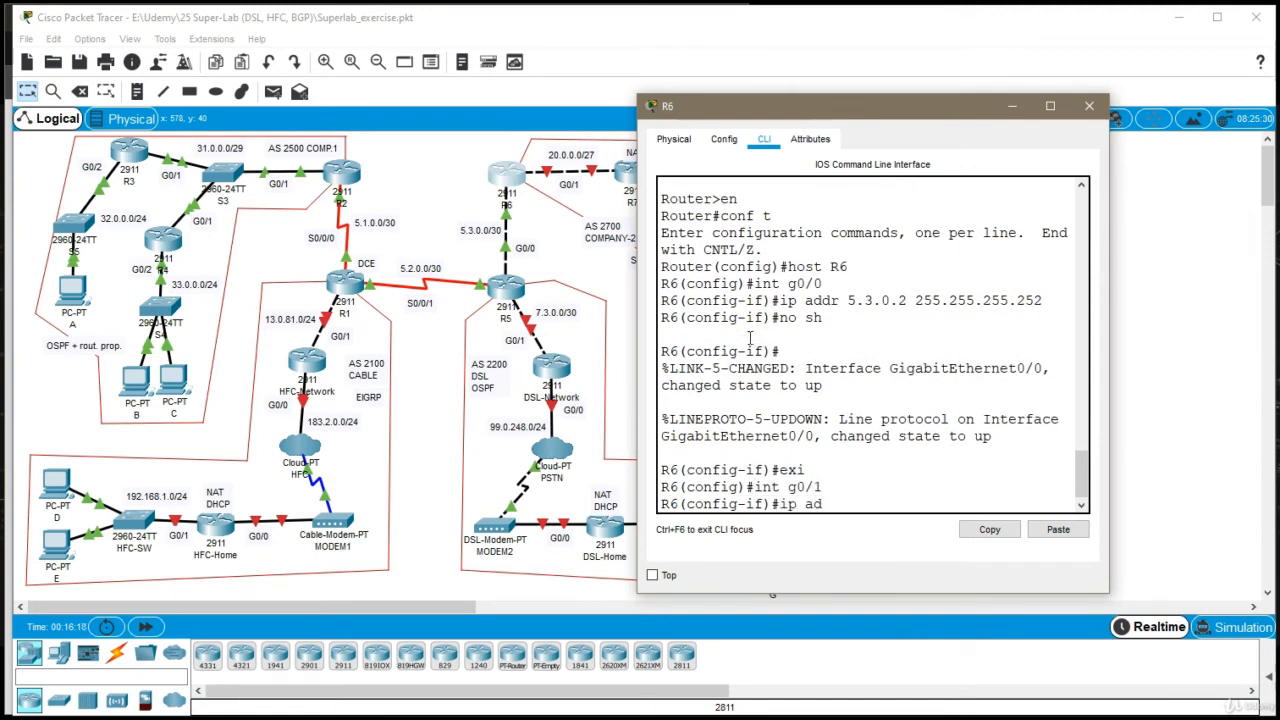
type("dr 20.0.0.1 255.25")
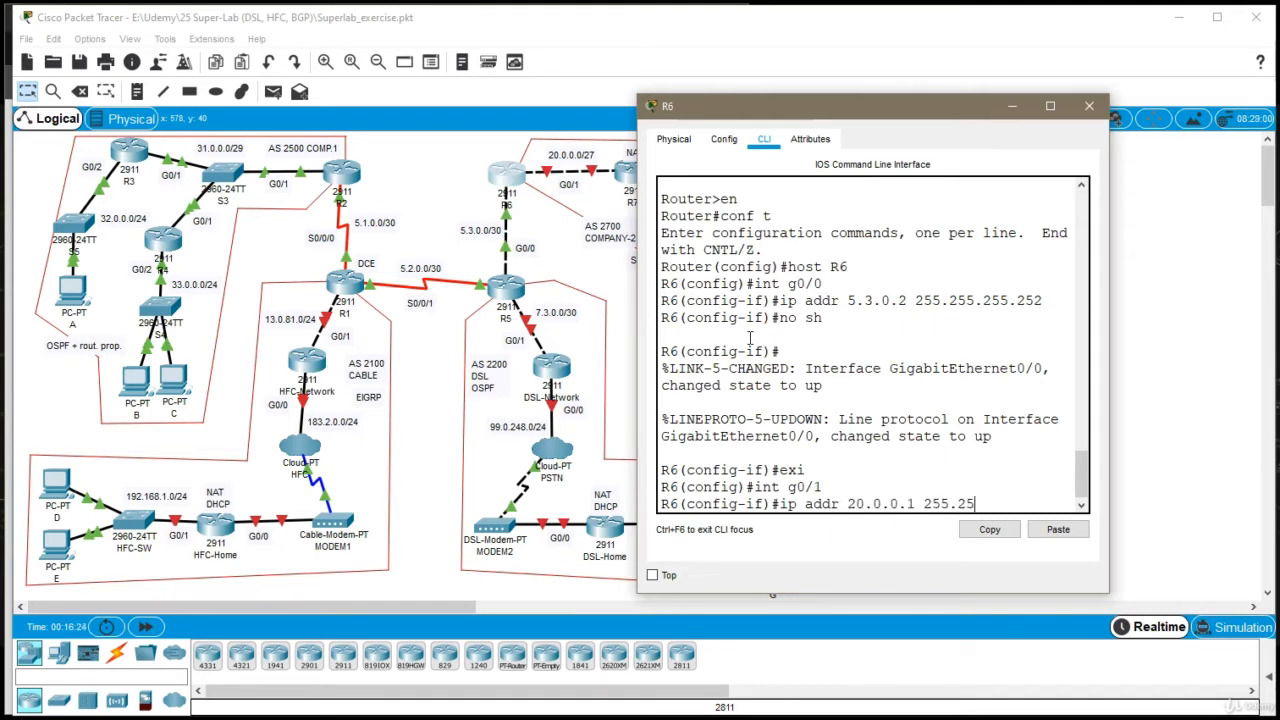
type("5.255.240")
key("Return")
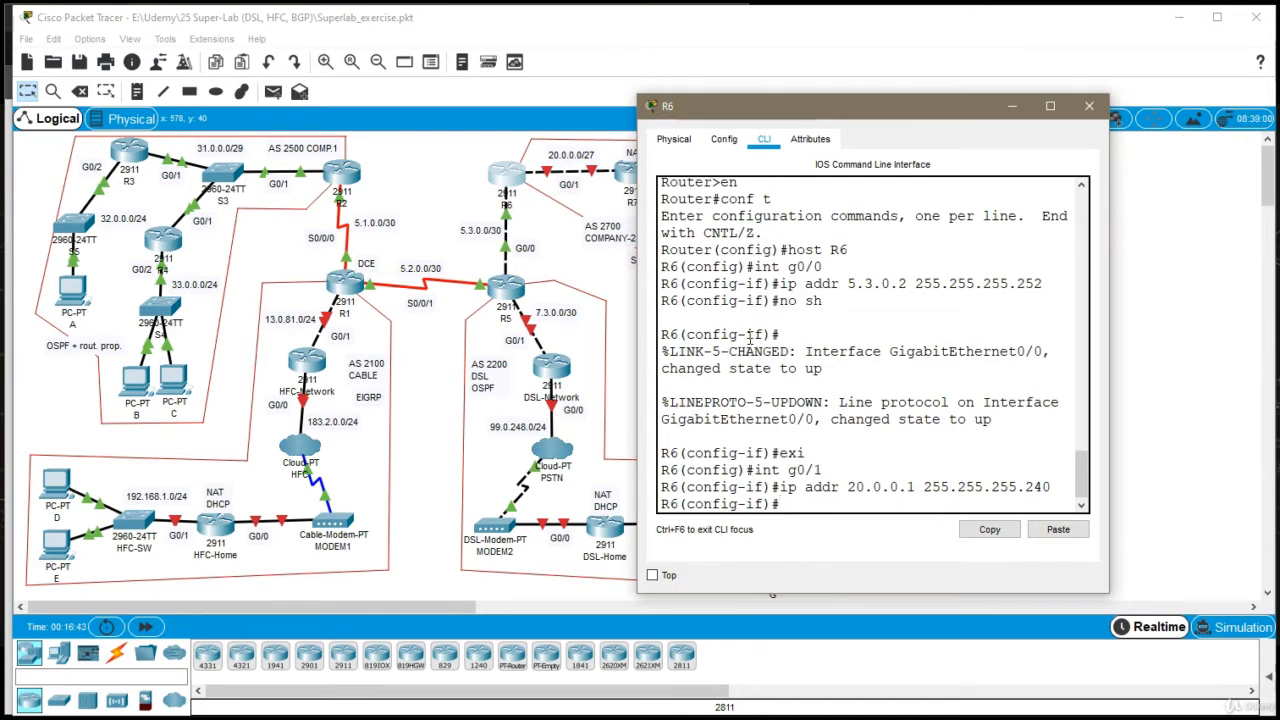
Assign 20.0.0.1 with mask 255.255.255.224 to R6's interface g0/1
key("Up")
key("BackSpace")
key("BackSpace")
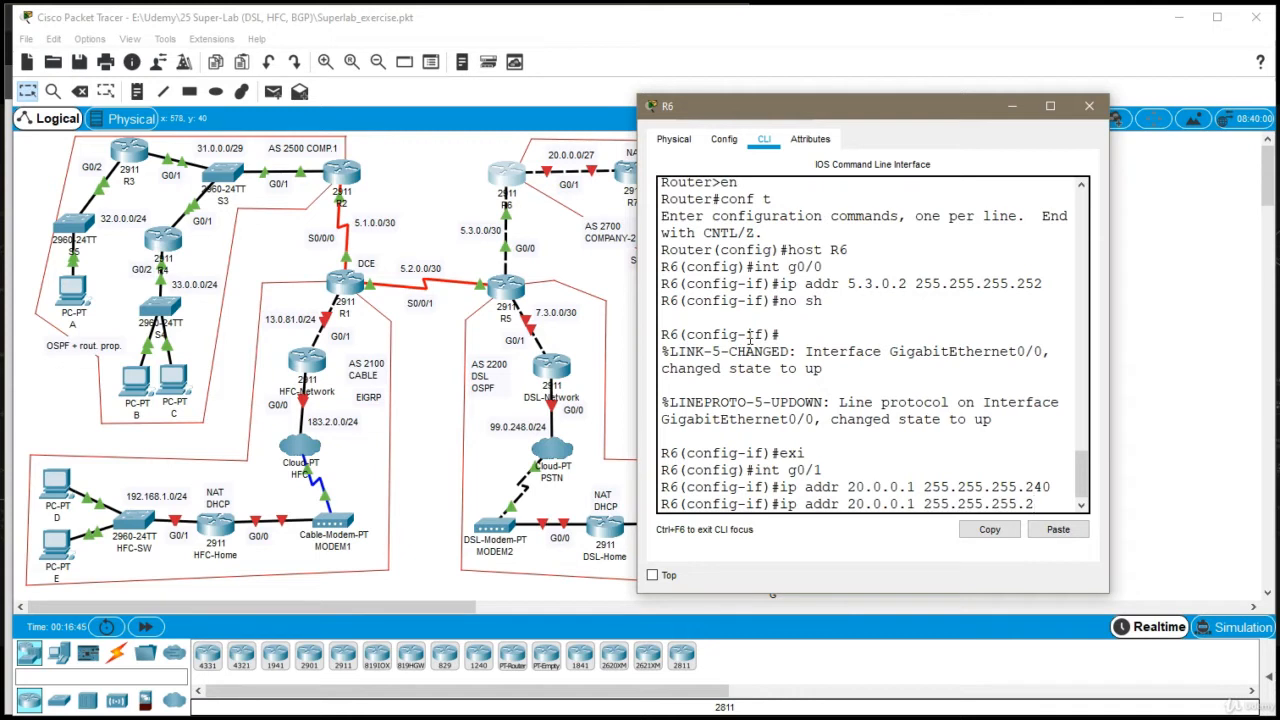
type("24")
key("Return")
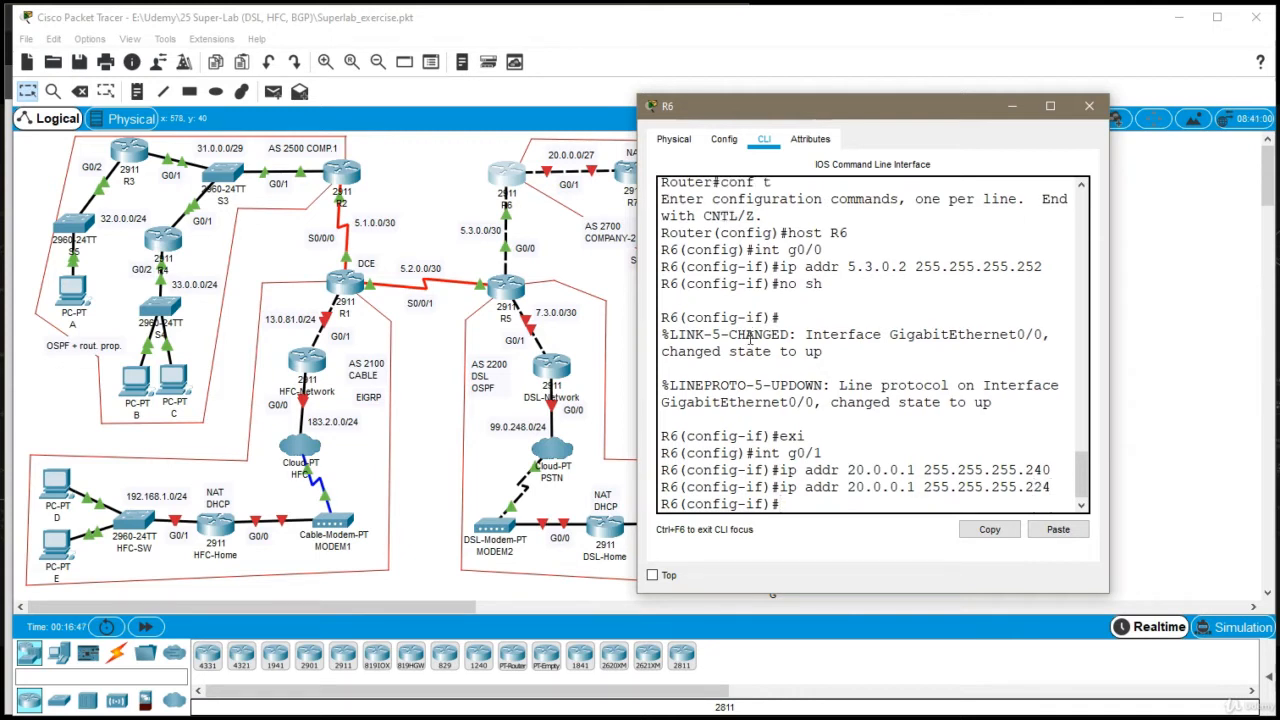
double_click(936, 470)
triple_click(936, 470)
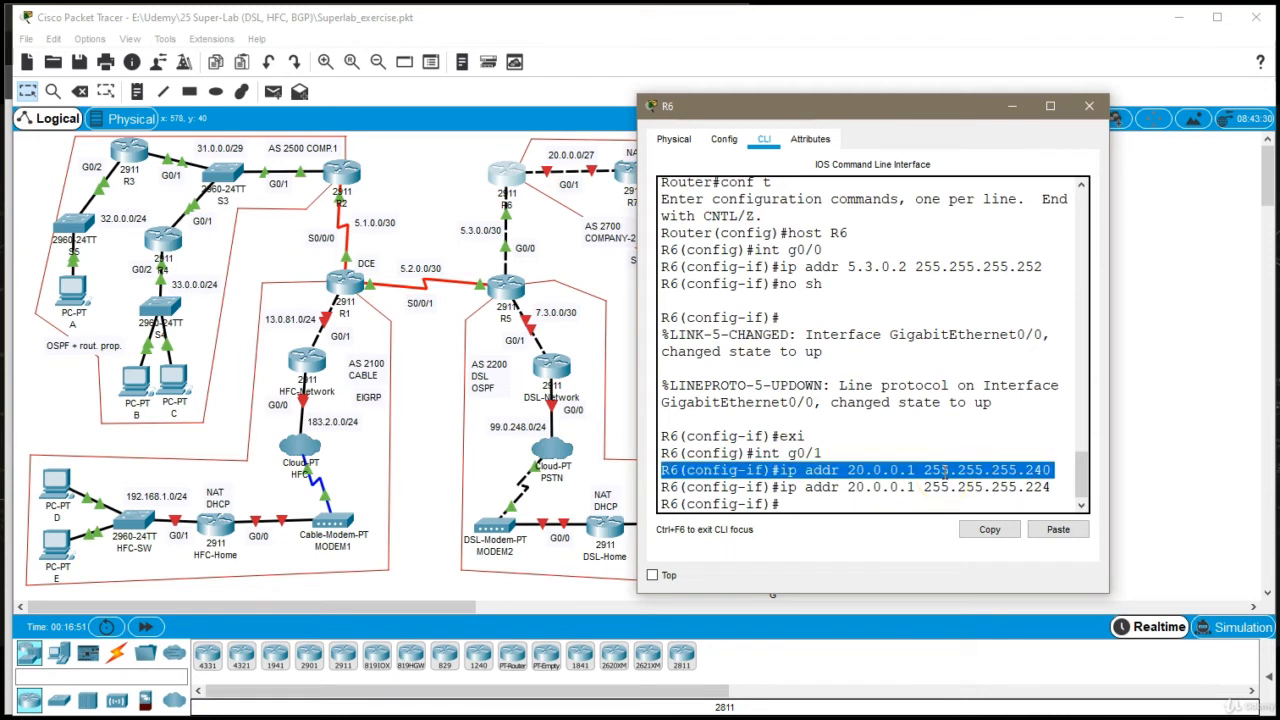
left_click(783, 458)
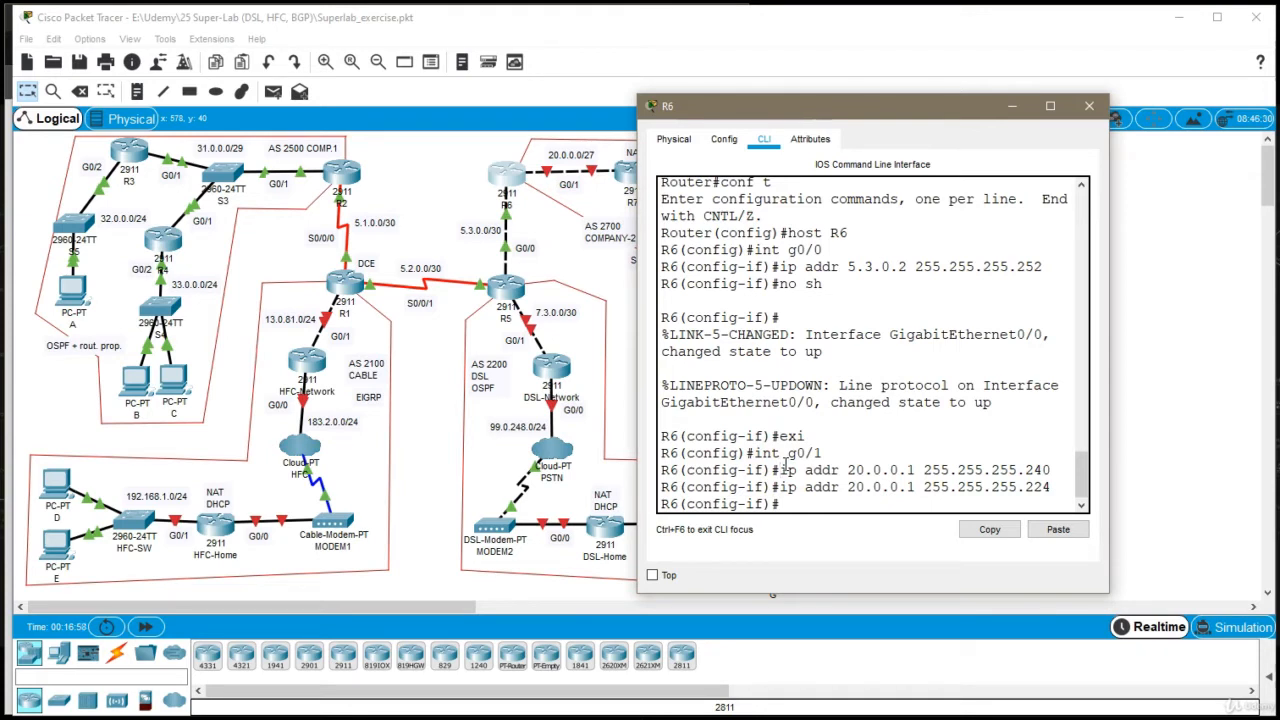
left_click(781, 476)
Enable R6's interface g0/1, exit its configuration and close the R6 window
left_click(803, 524)
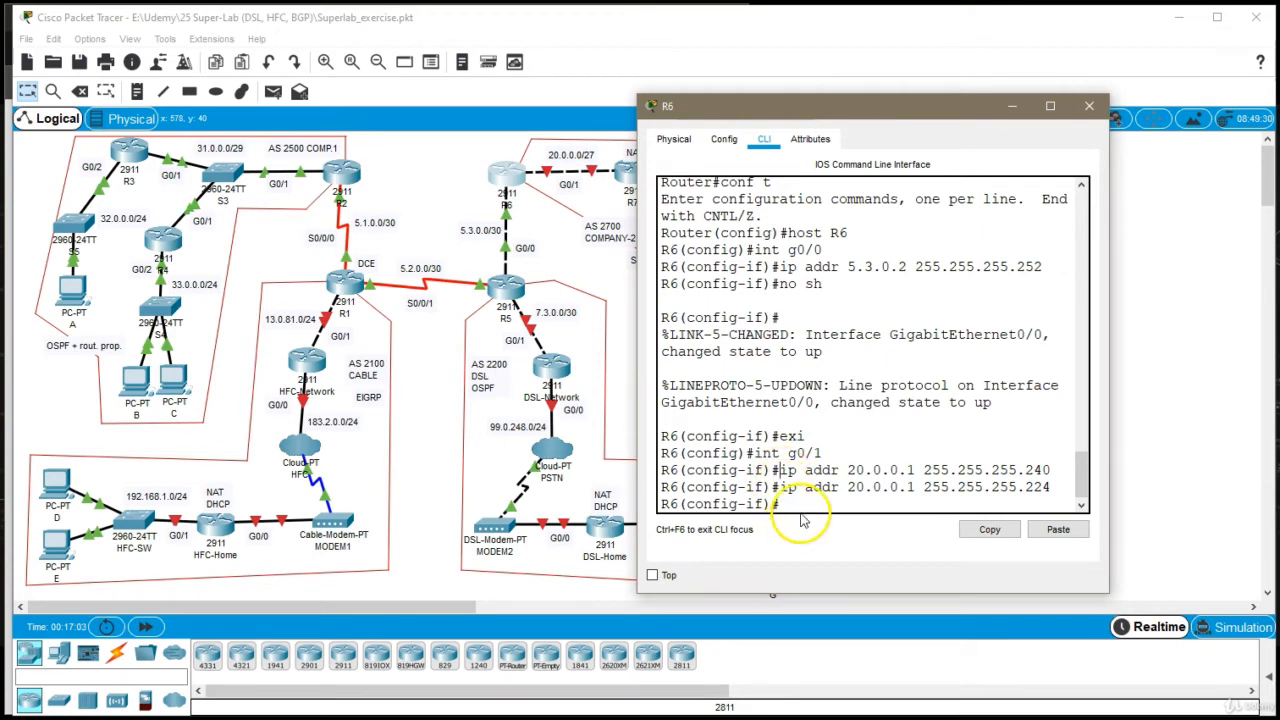
type("no sh")
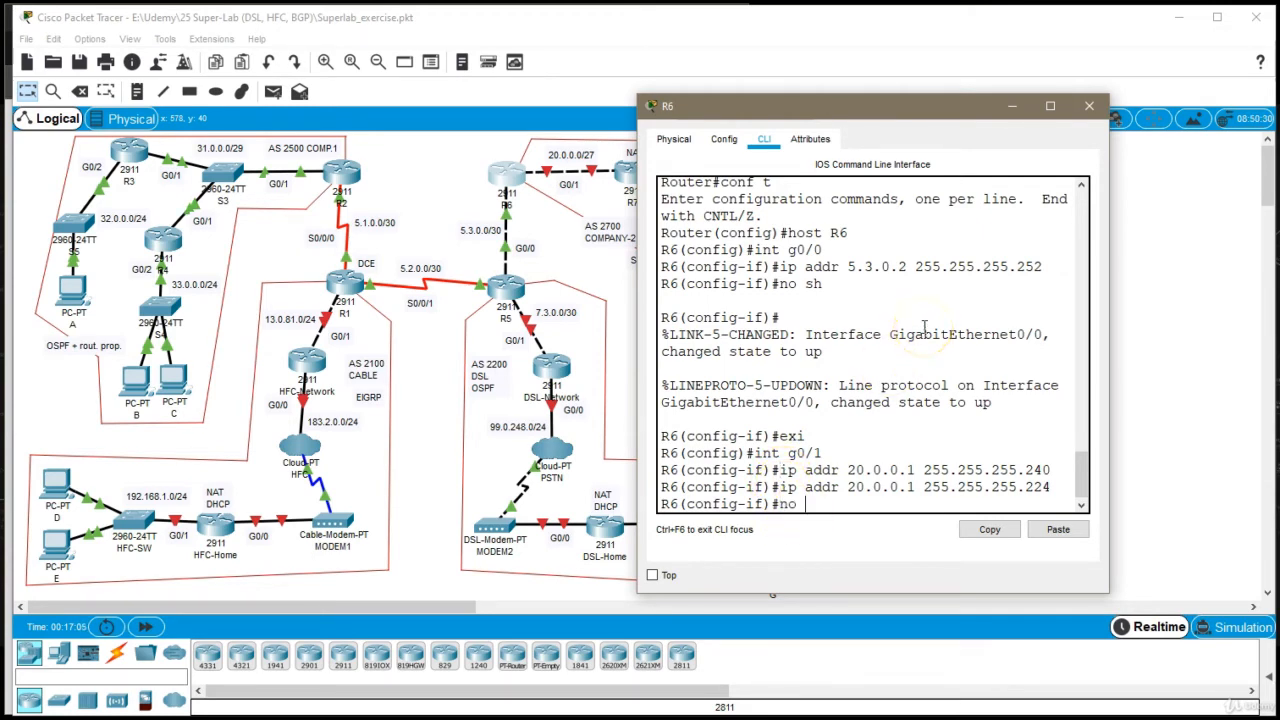
key("Return")
type("exi")
key("Return")
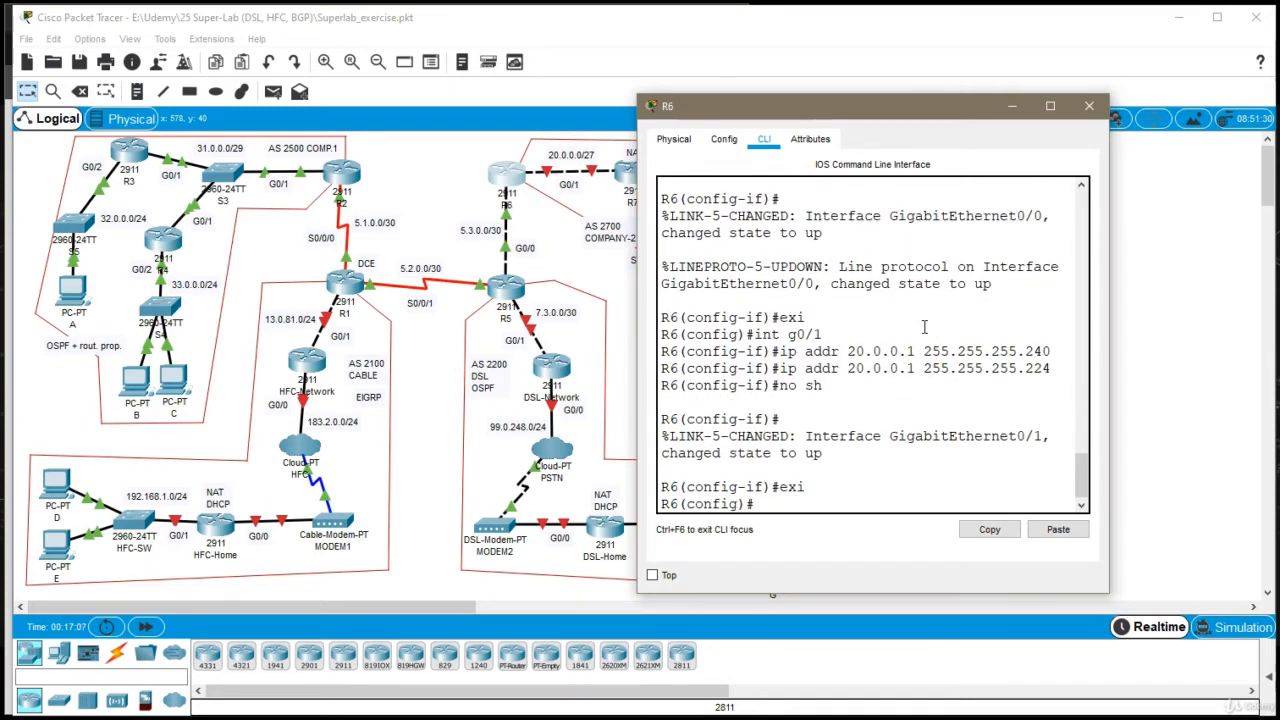
left_click(1088, 106)
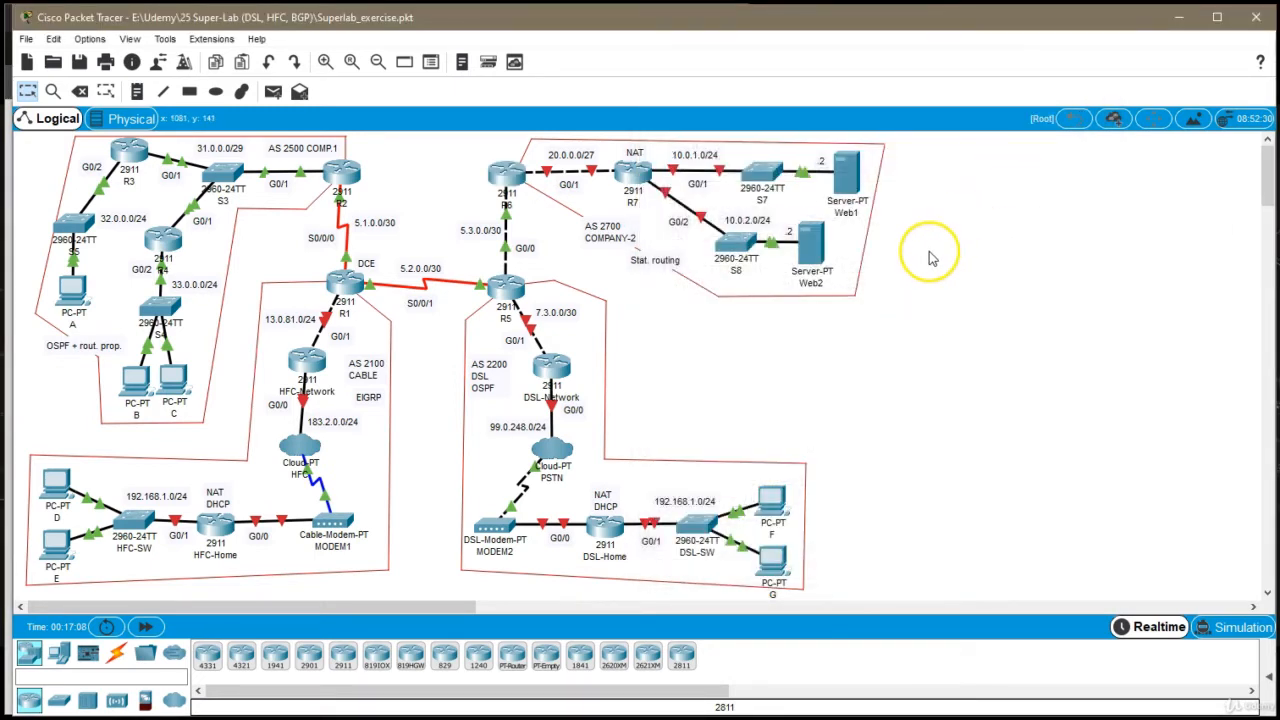
Open router R7's command line, enter global configuration mode and set the hostname to R7
left_click(636, 172)
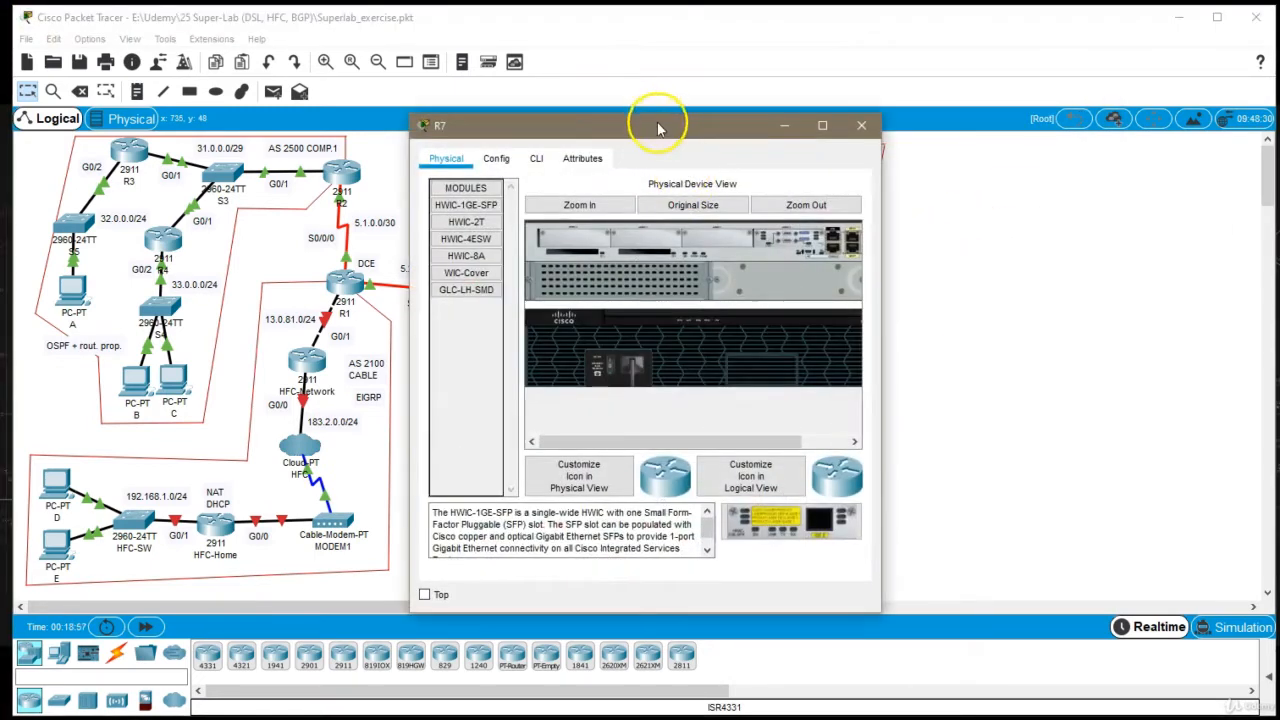
left_click_drag(658, 127, 983, 104)
left_click(861, 134)
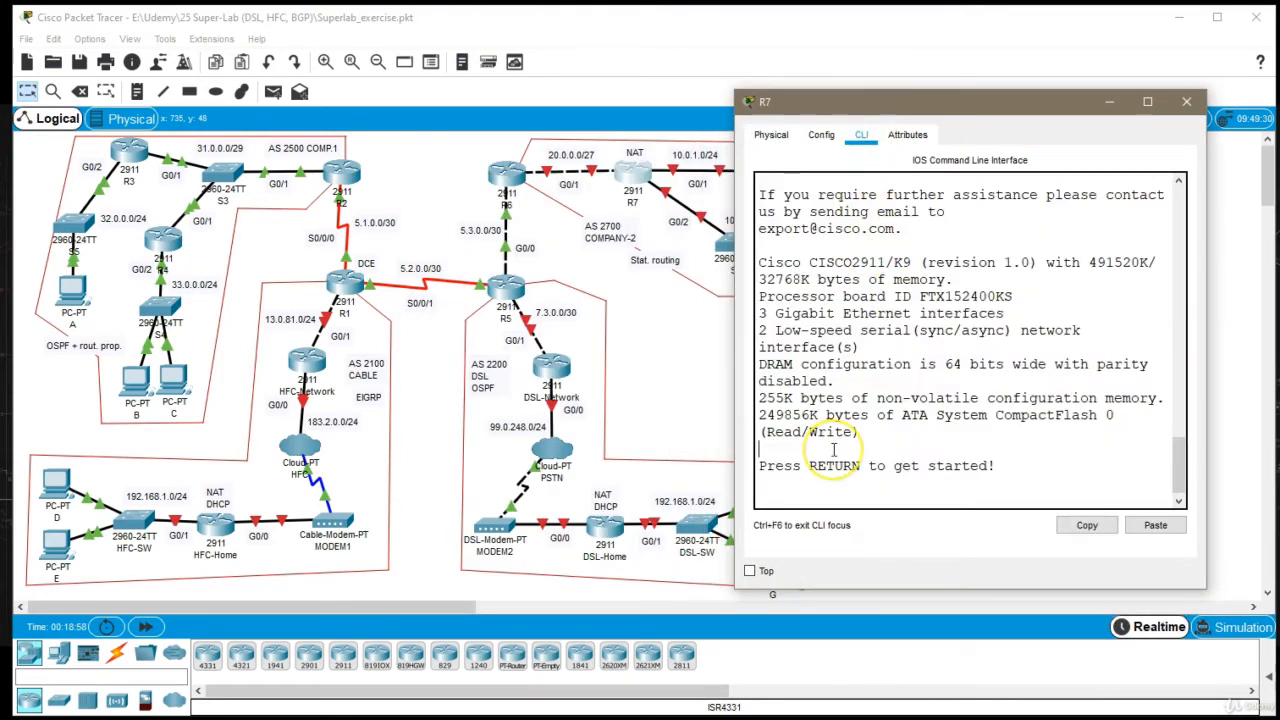
key("Return")
type("en")
key("Return")
type("conf t")
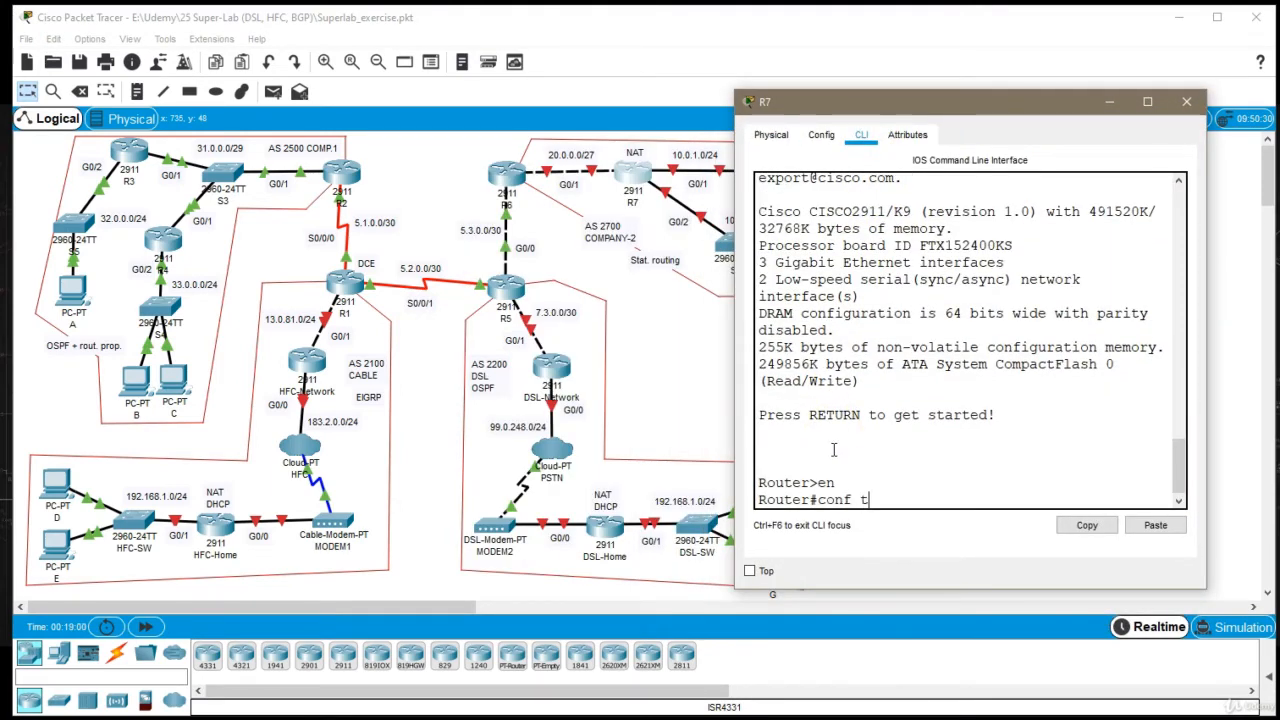
key("Return")
type("host R7")
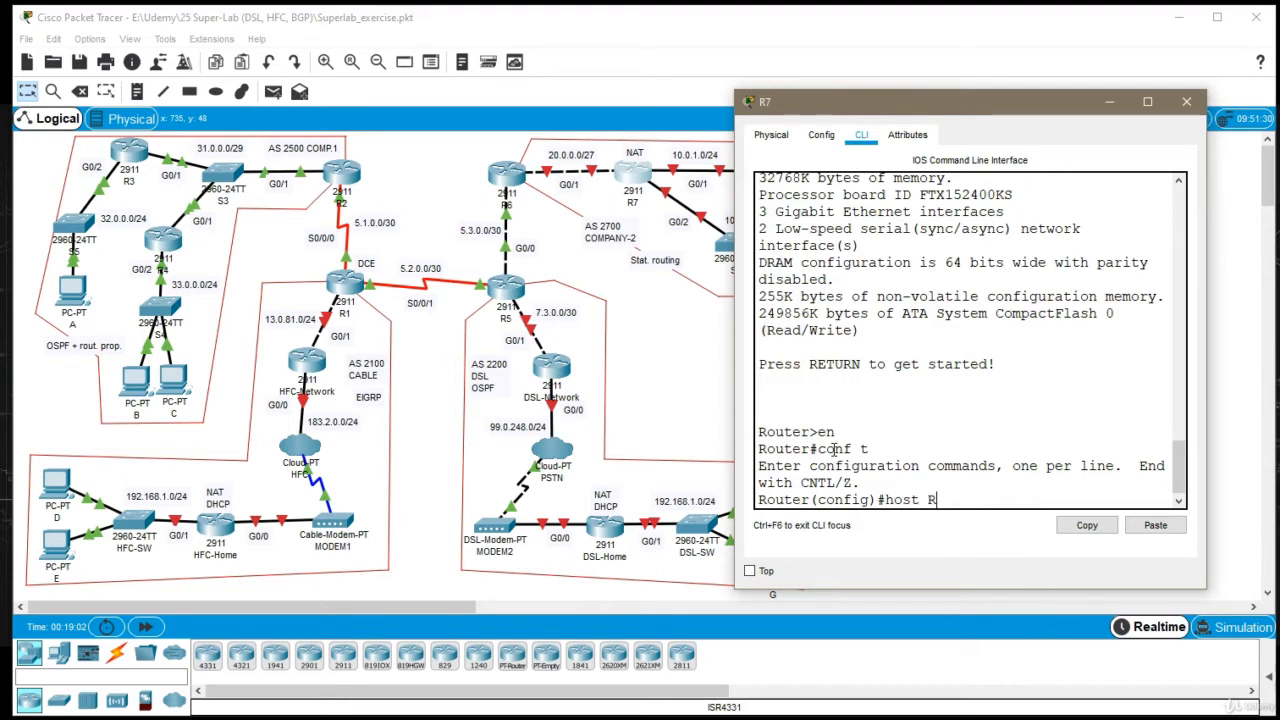
key("Return")
Assign 20.0.0.2 with mask 255.255.255.224 to R7's interface g0/1
type("int g")
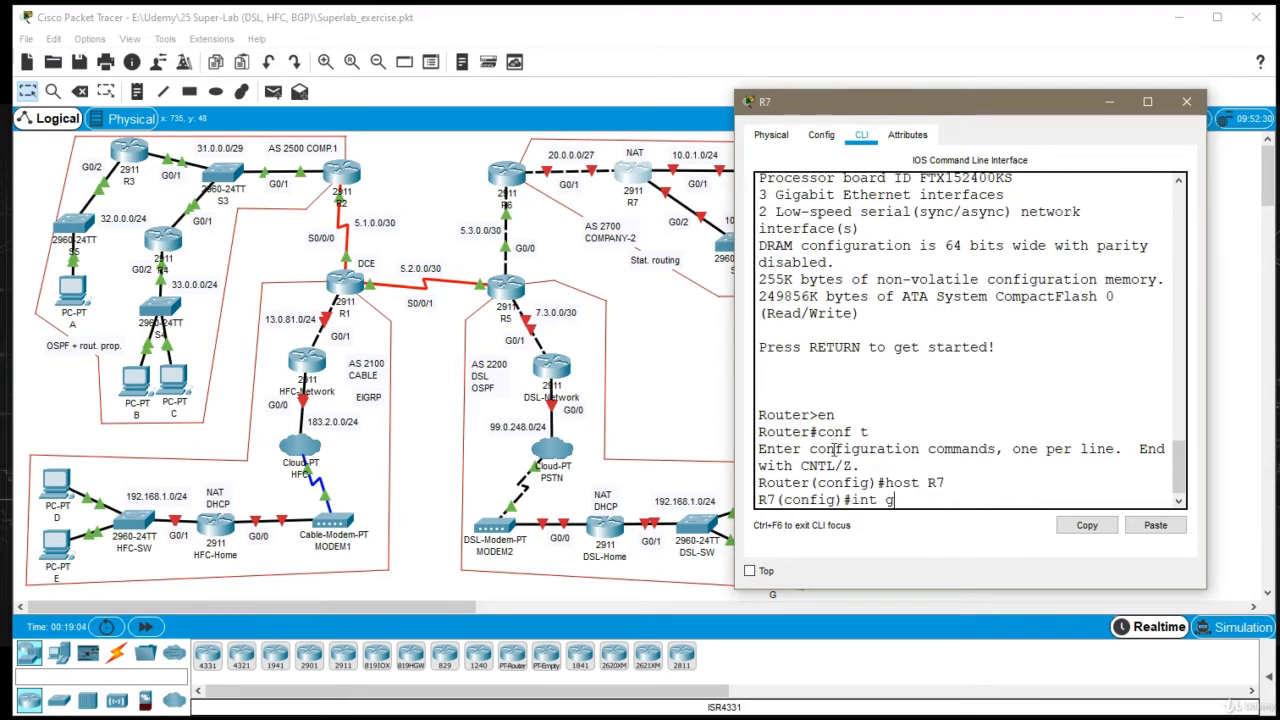
type("0/1")
key("Return")
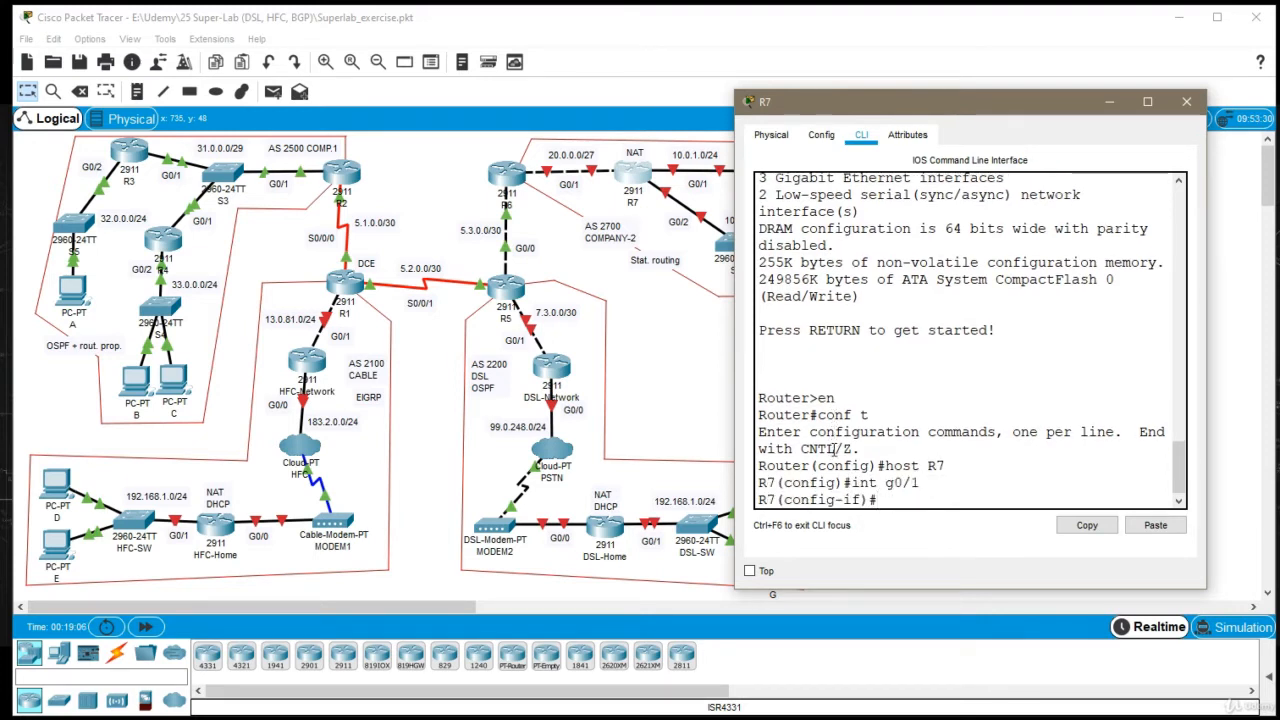
type("ip addr 20.")
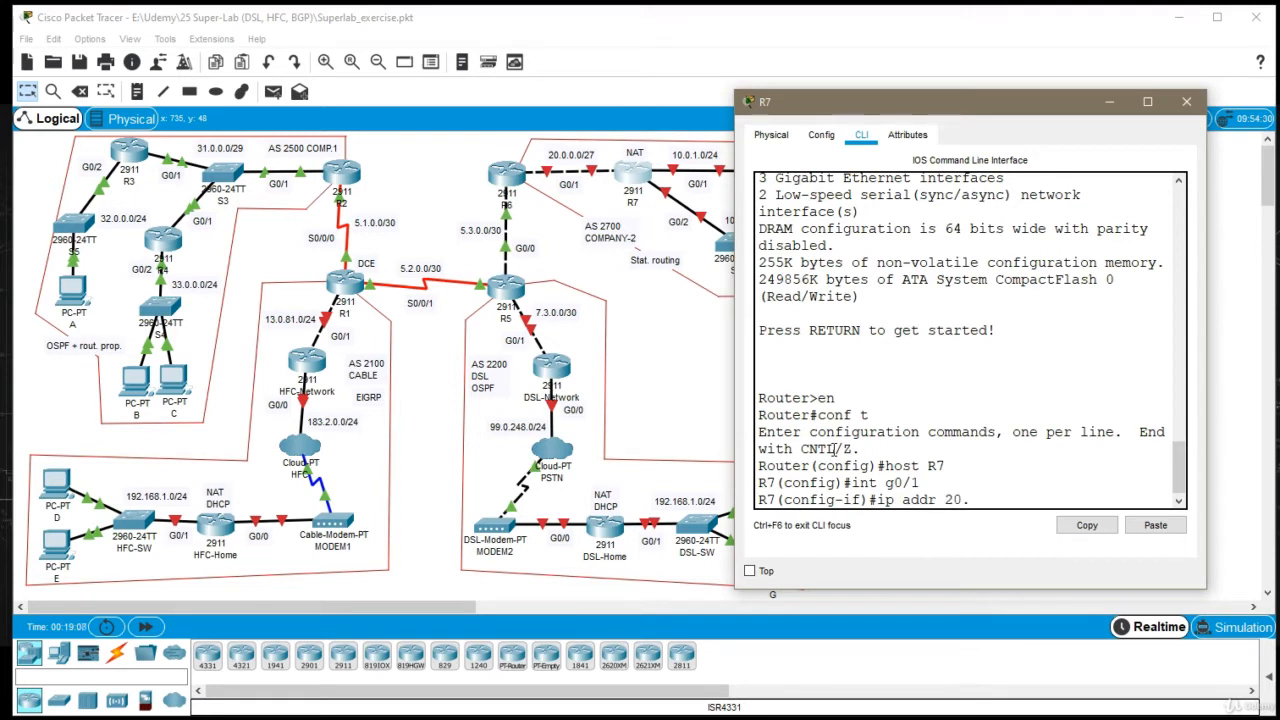
type("0.0.0 255.255.255.224")
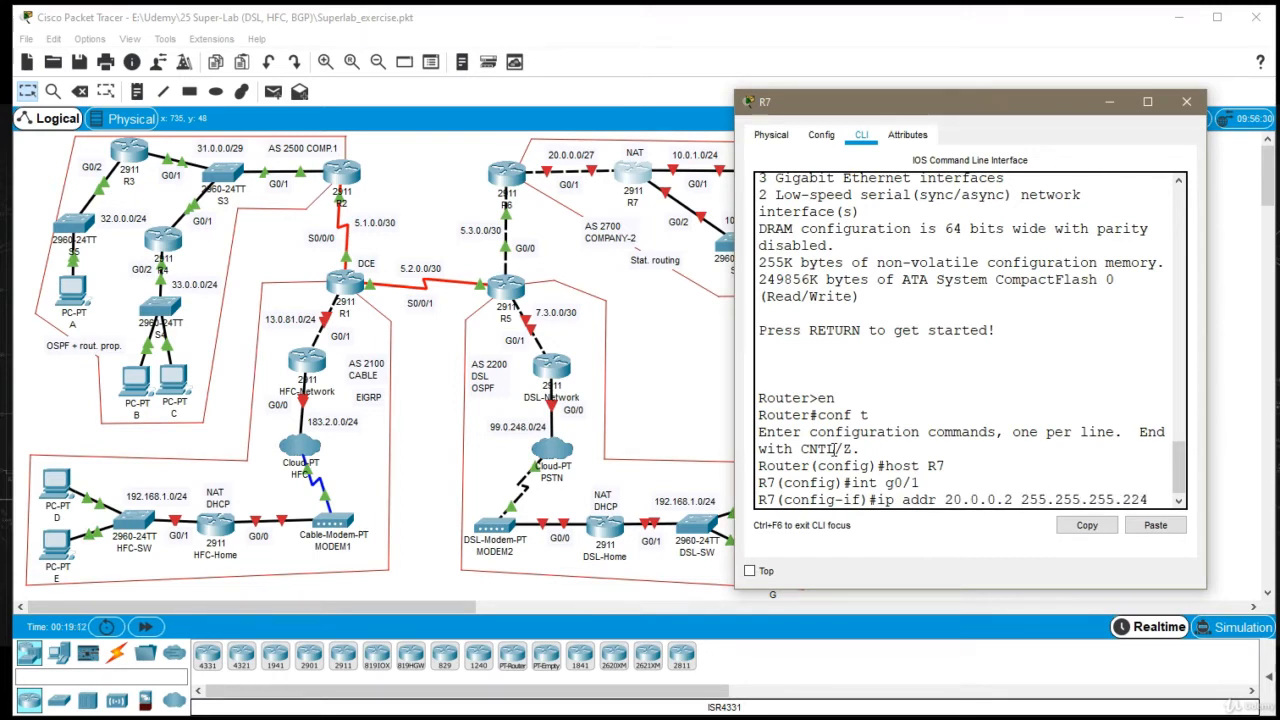
key("Return")
type("no h")
key("Return")
type("sh")
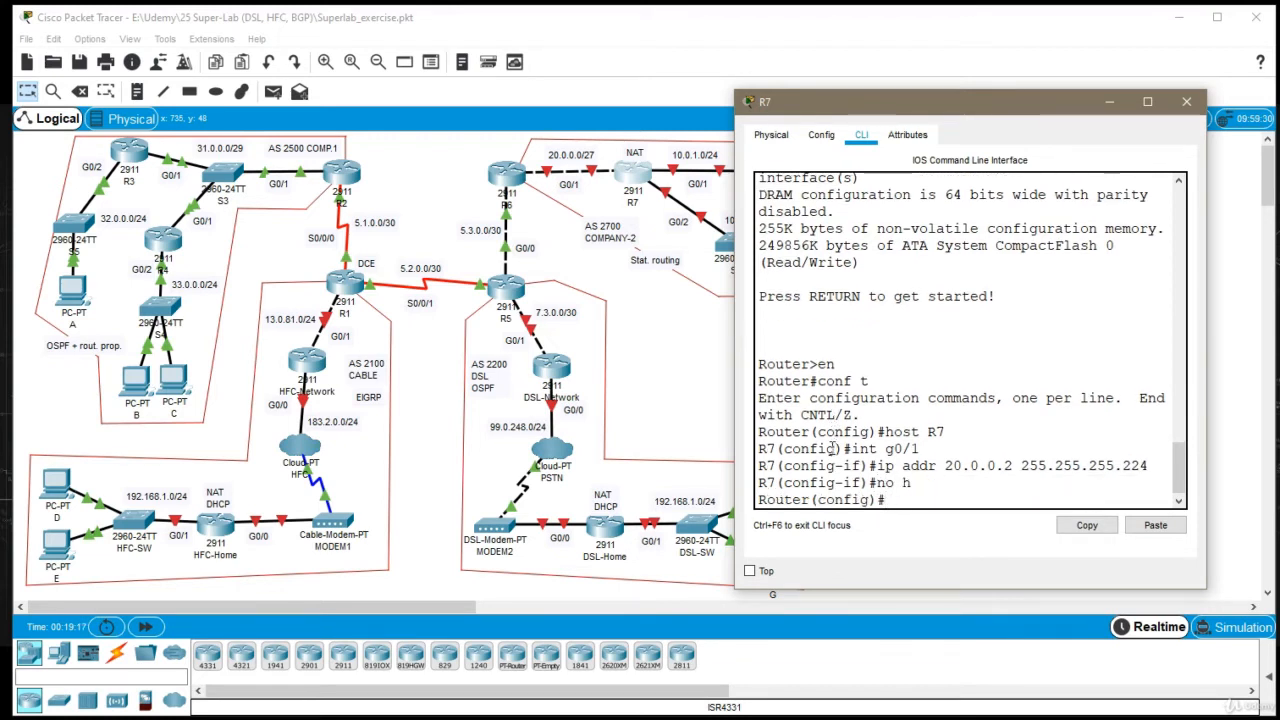
type("host ")
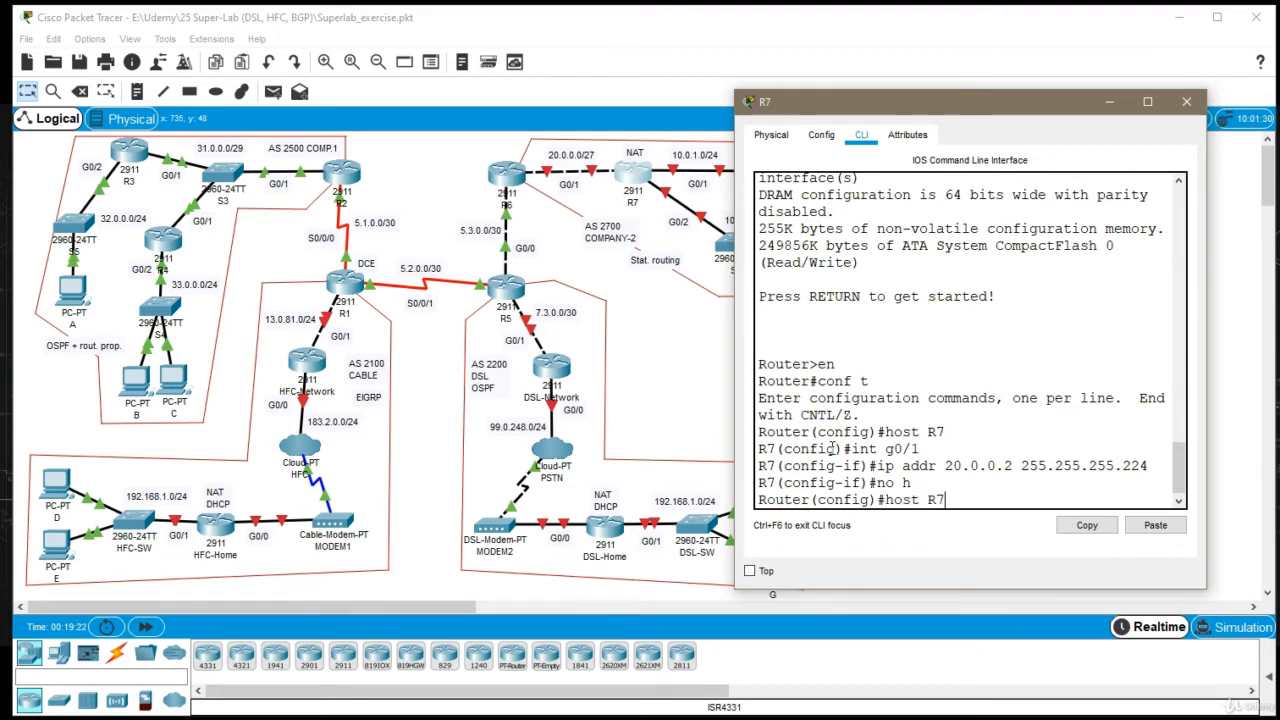
type("R7")
key("Return")
Enable R7's interface g0/1 and return to global configuration mode
type("int g0/1")
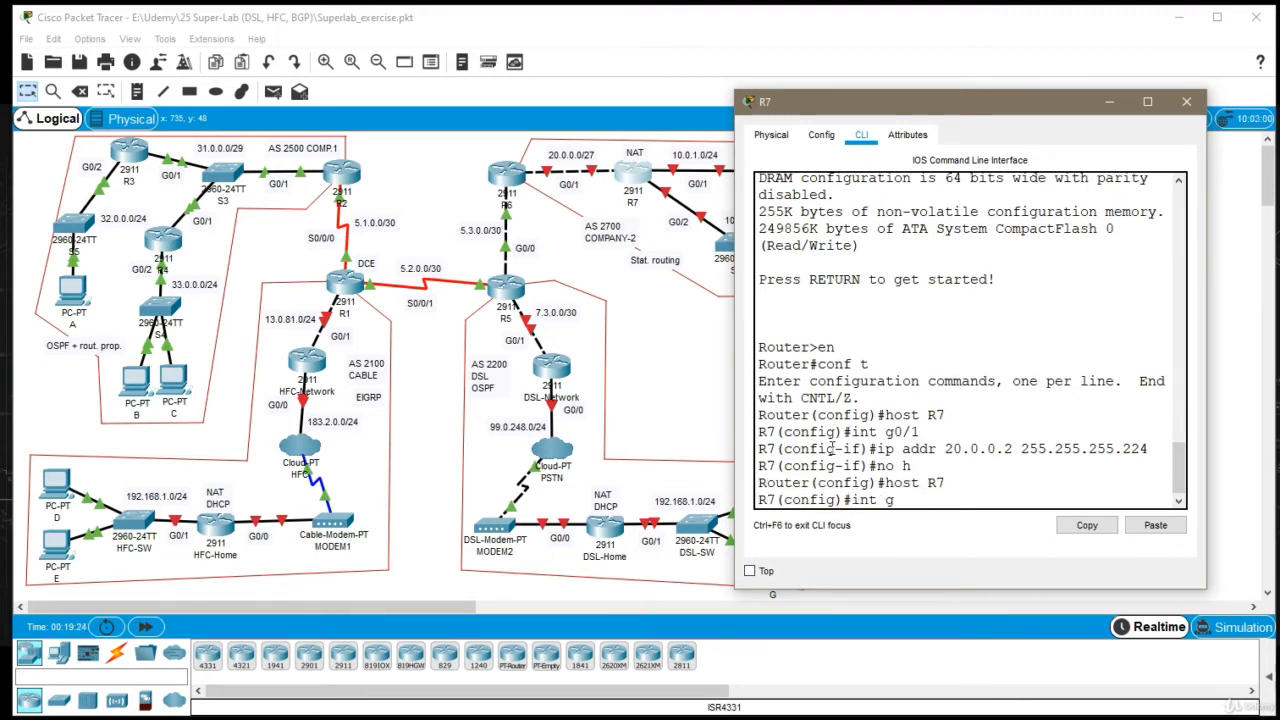
key("Return")
type("no shut")
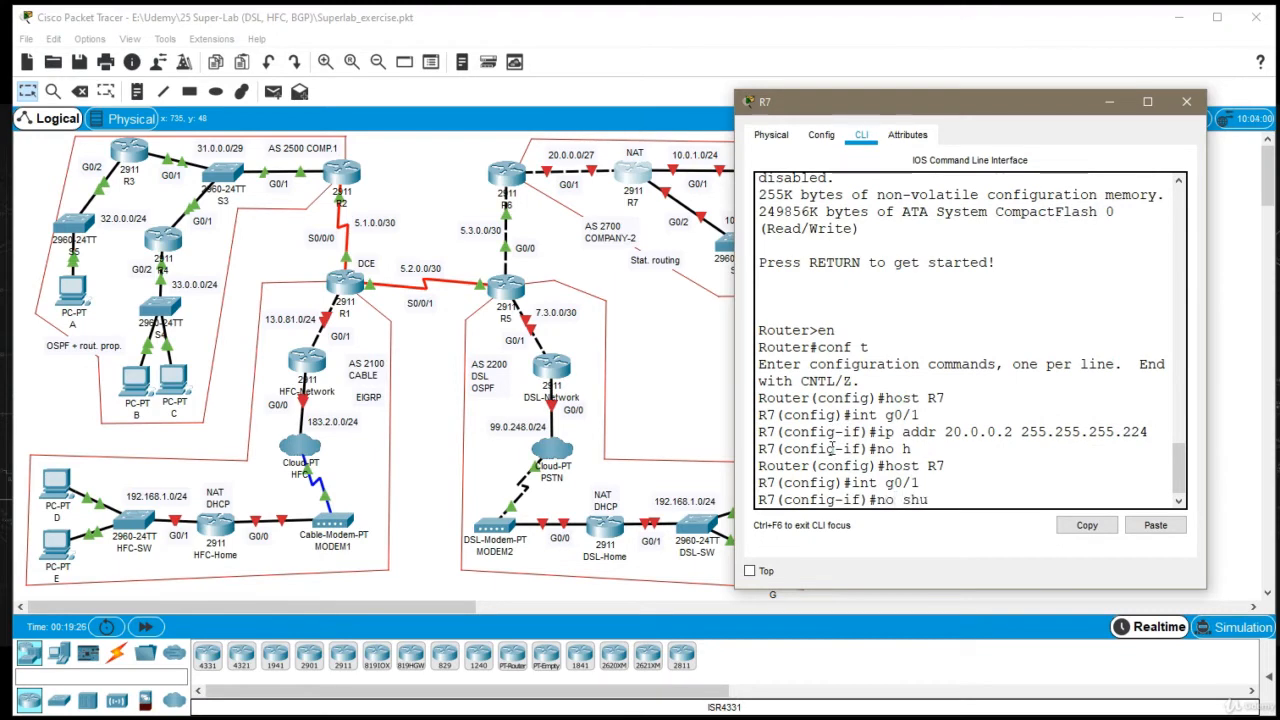
key("Return")
type("exi")
key("Return")
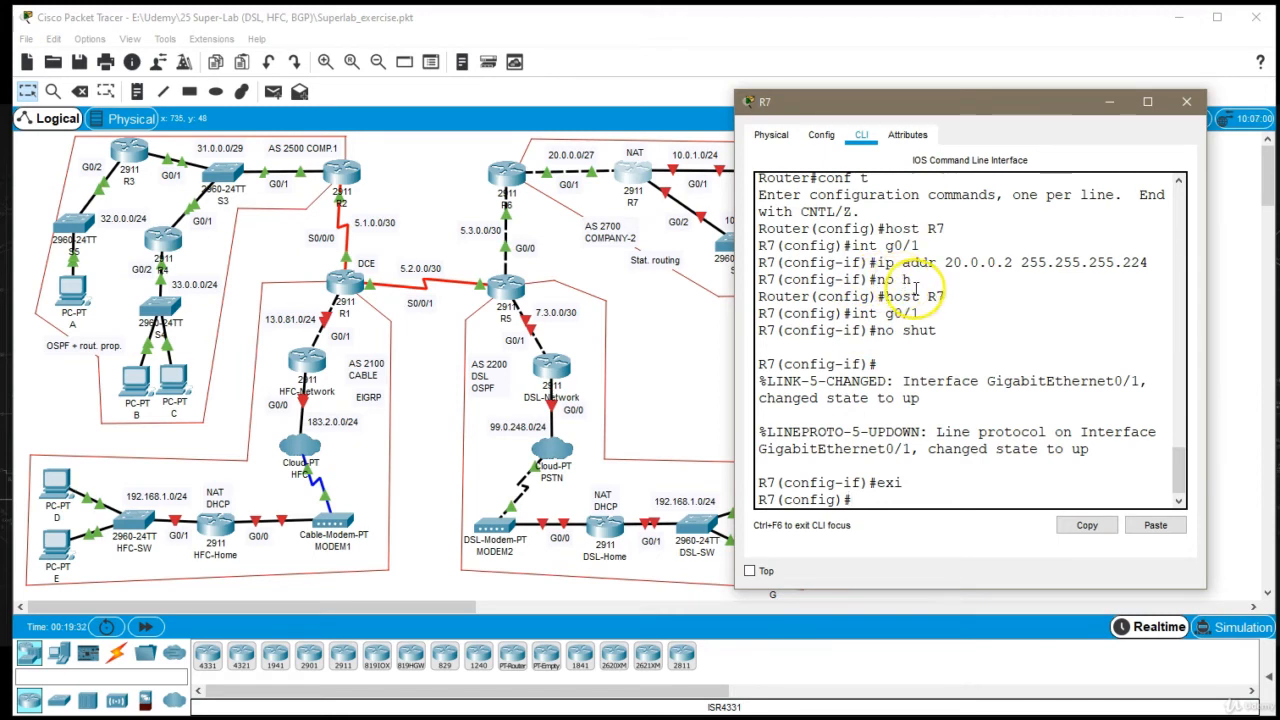
double_click(778, 293)
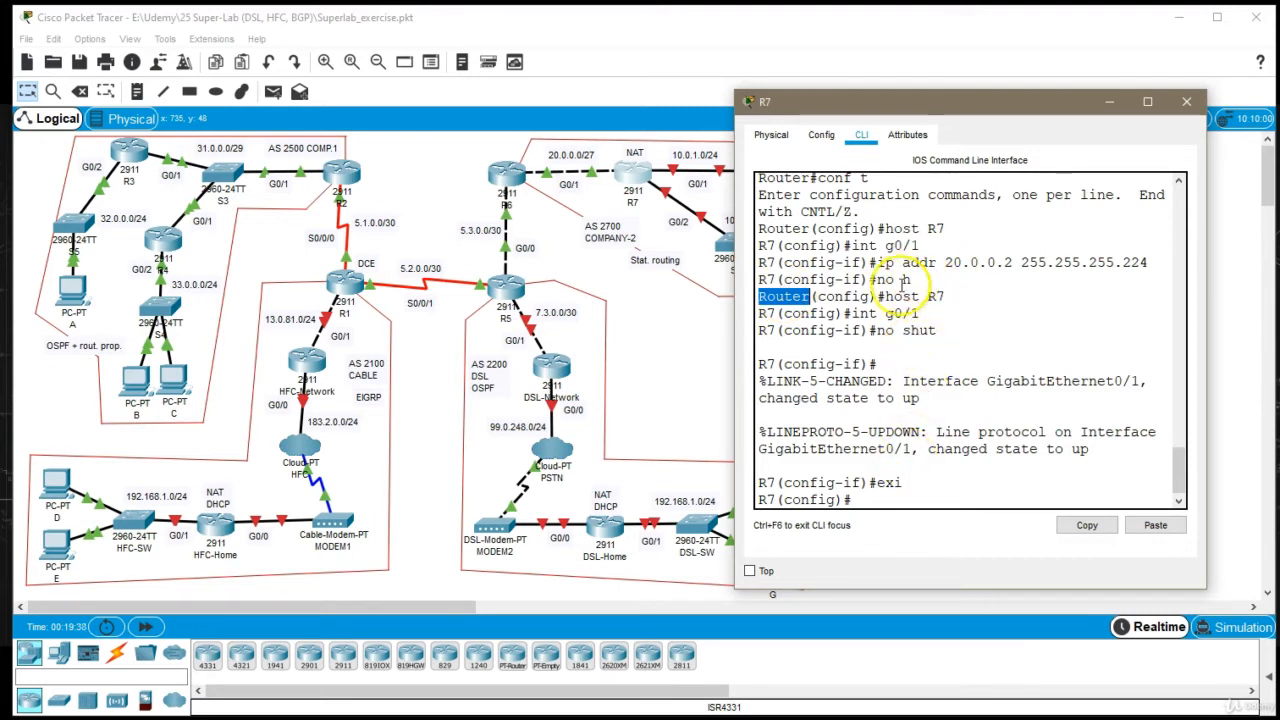
left_click_drag(877, 337, 941, 337)
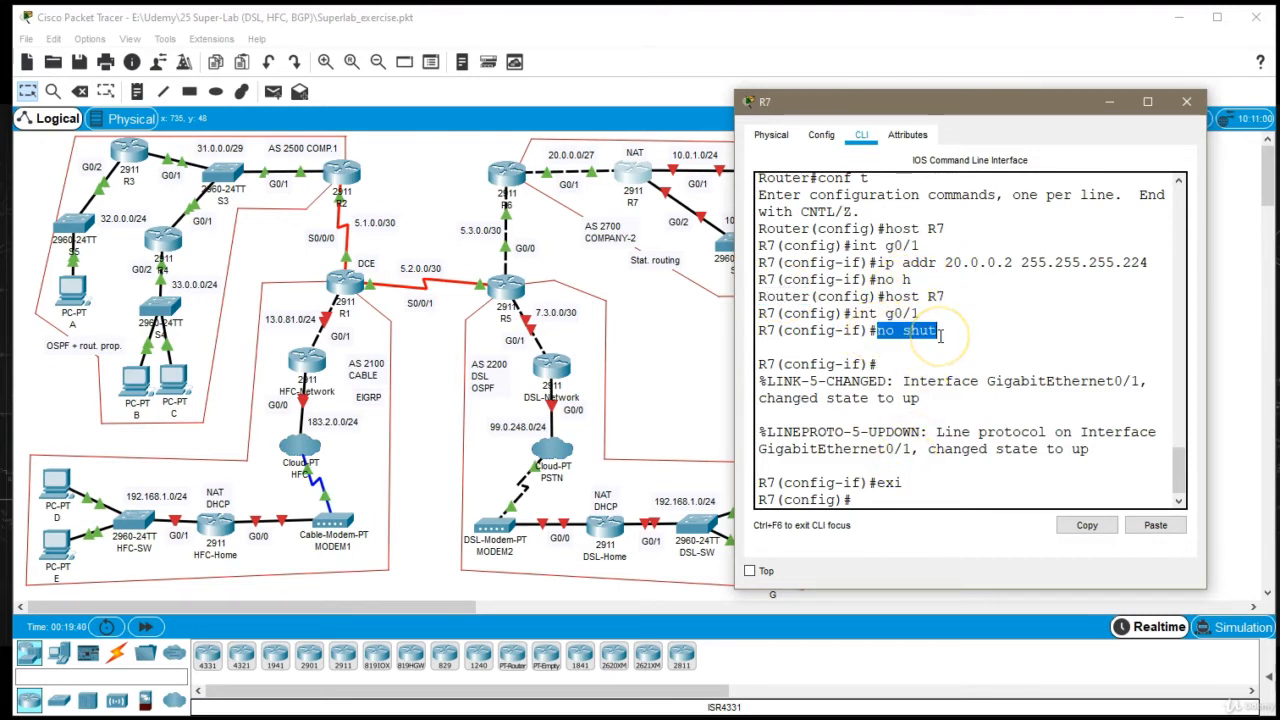
left_click(912, 337)
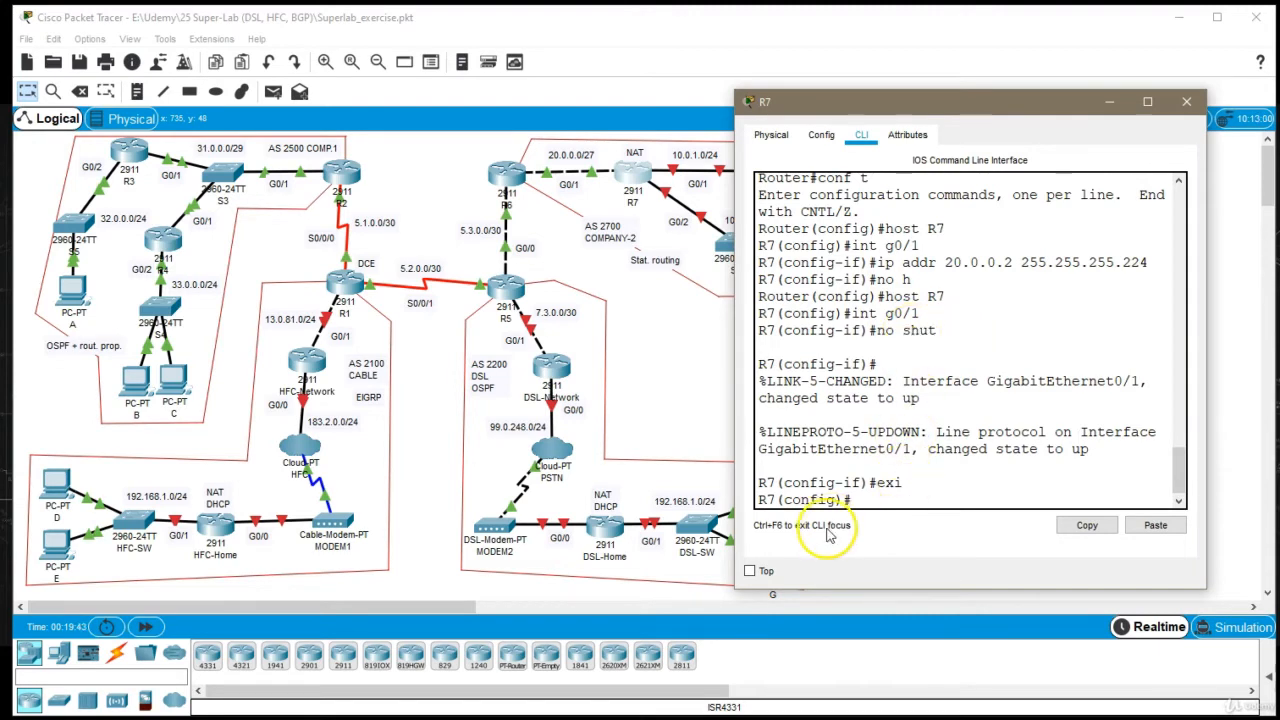
Assign 10.0.1.1 with mask 255.255.255.0 to R7's interface g0/1
mouse_move(860, 115)
left_mouse_down()
mouse_move(900, 117)
mouse_move(881, 108)
left_mouse_up()
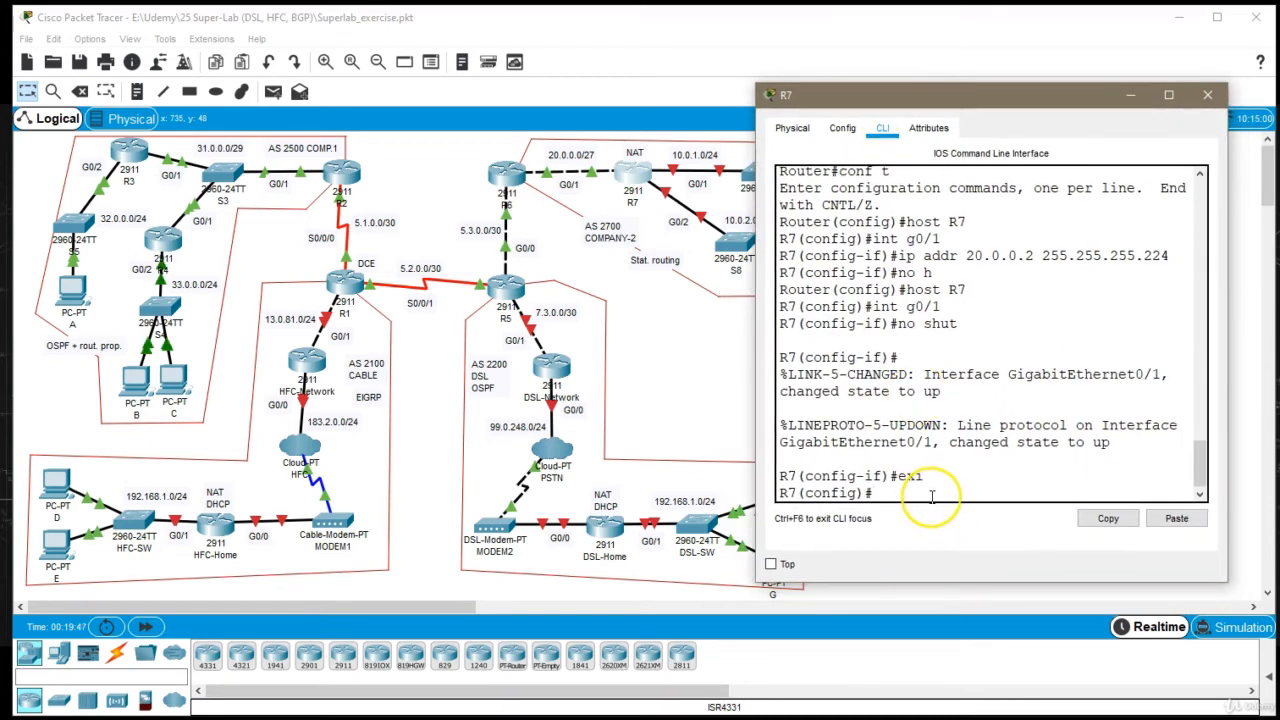
type("int g0/1")
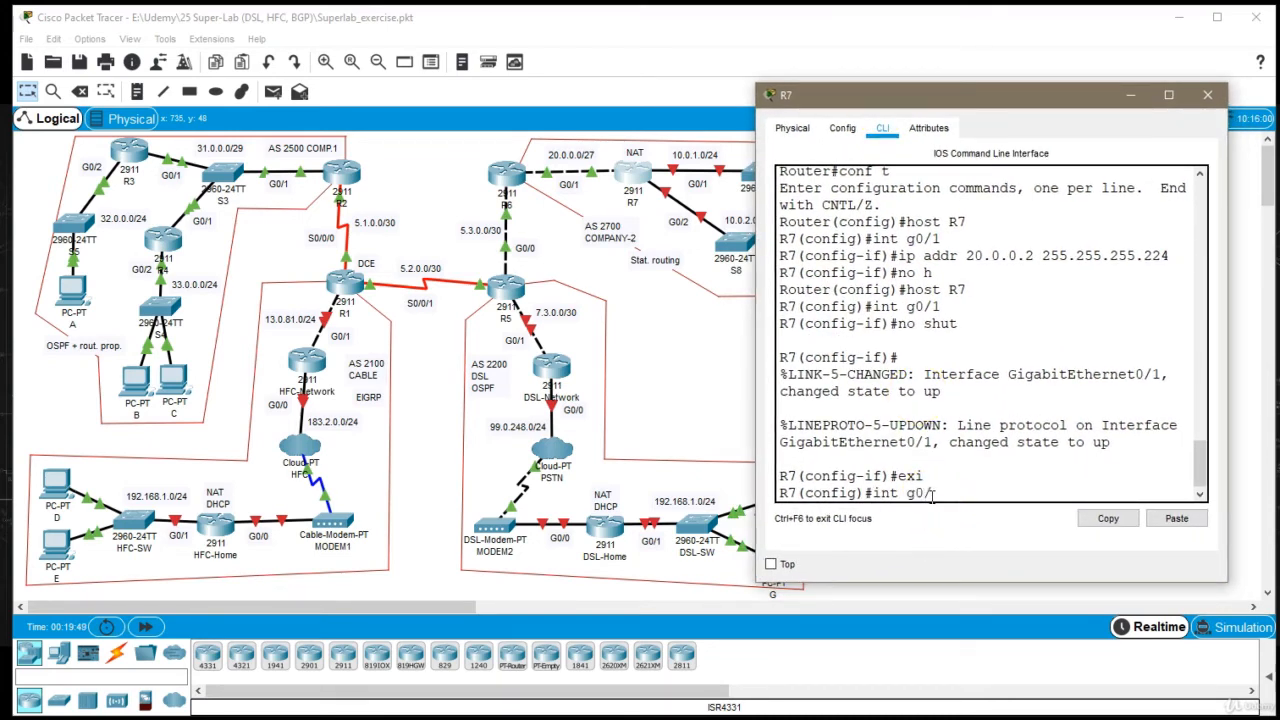
key("Return")
type("ip addr ")
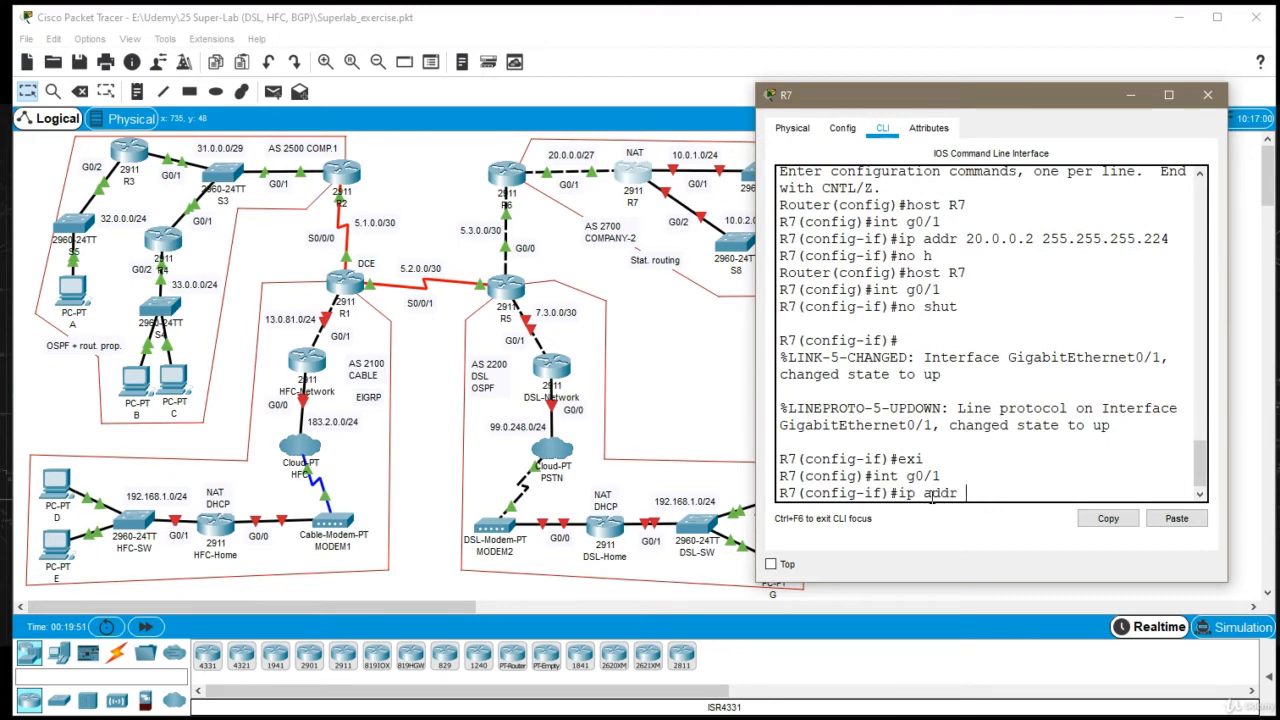
type("10.0.1.1 255.255")
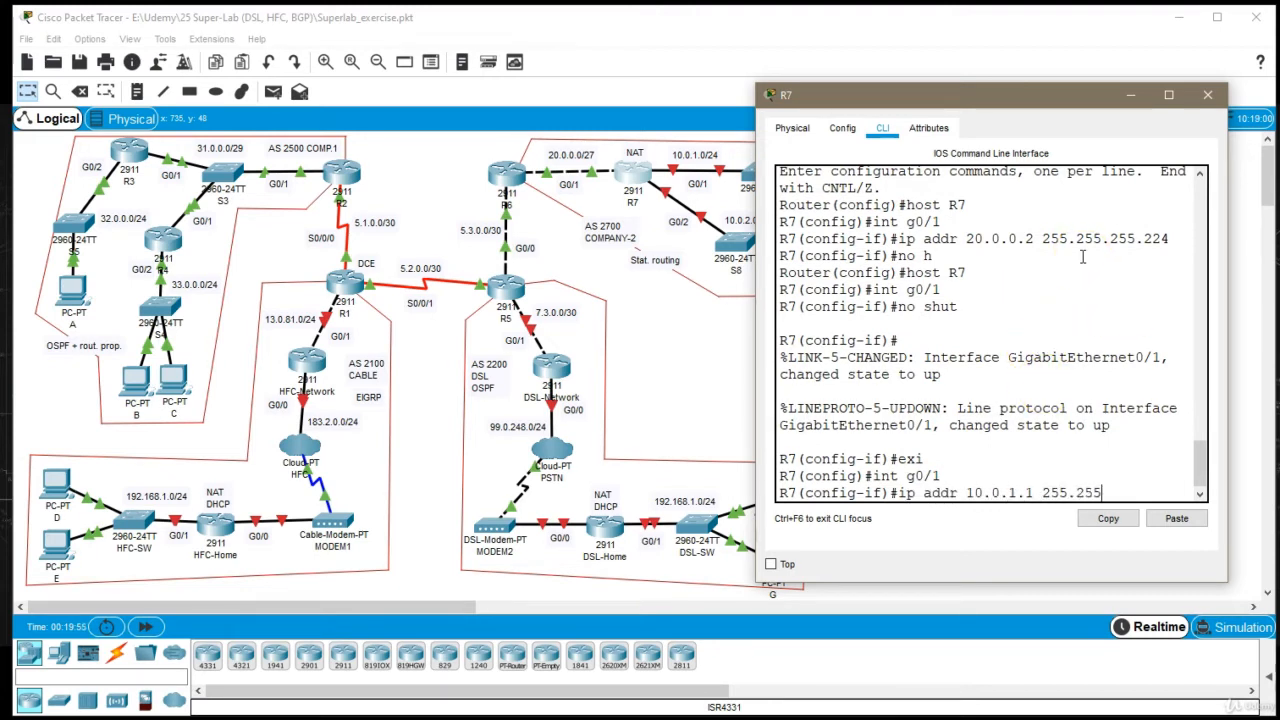
type(".255.0")
key("Return")
Issue no shutdown on R7's interface g0/1 and exit its configuration
type("no sh")
key("Return")
key("Return")
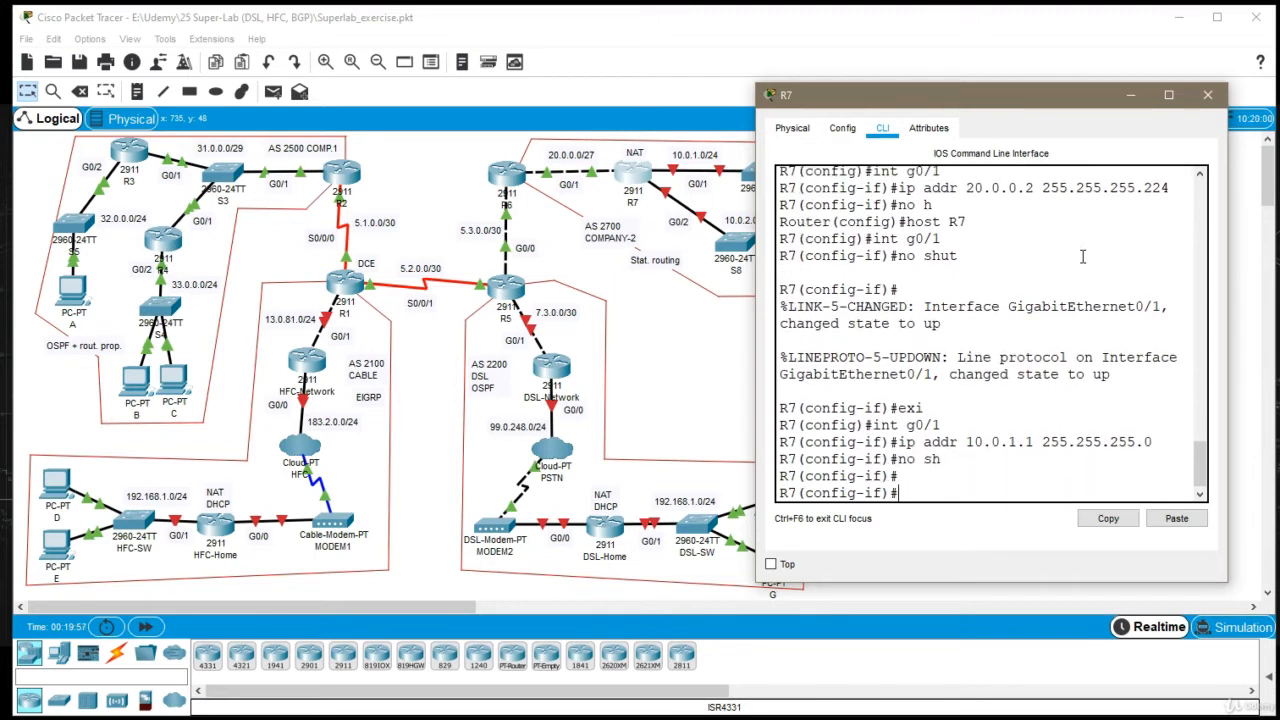
type("exi")
key("Return")
Assign 10.0.2.1 with mask 255.255.255.0 to R7's interface g0/2
type("int")
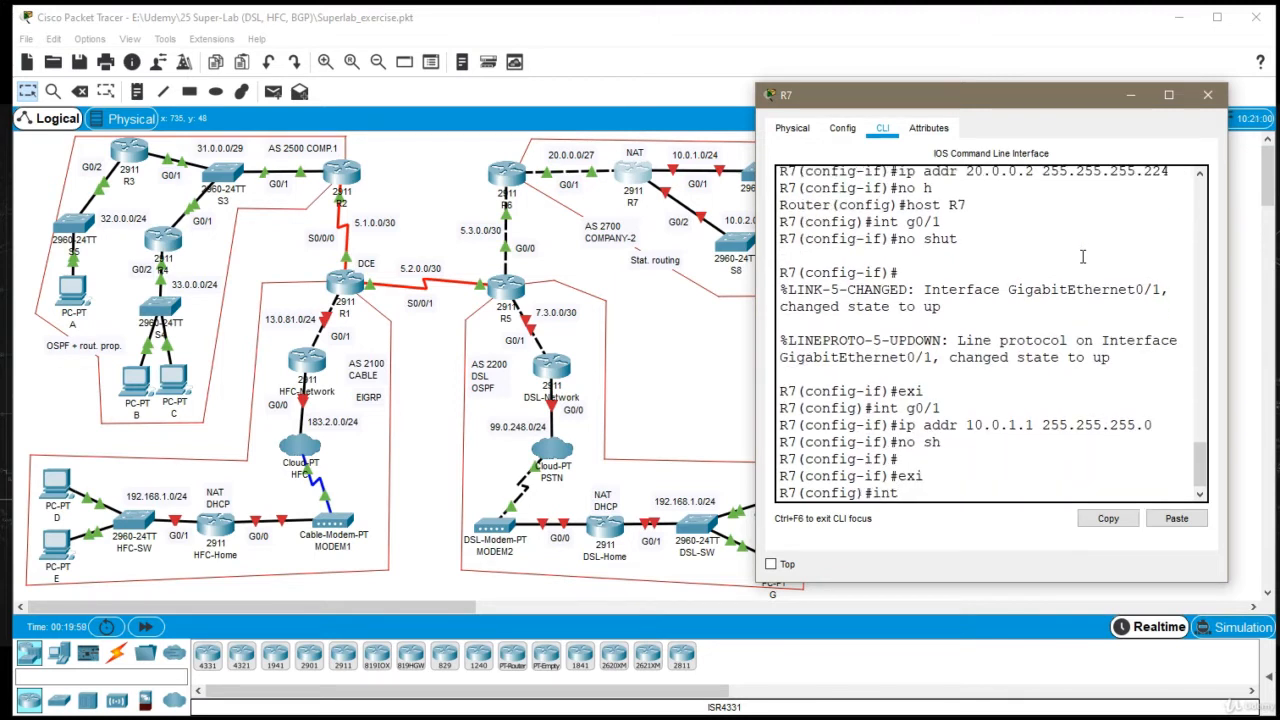
type(" g0/2")
key("Return")
type("ig-if)#i")
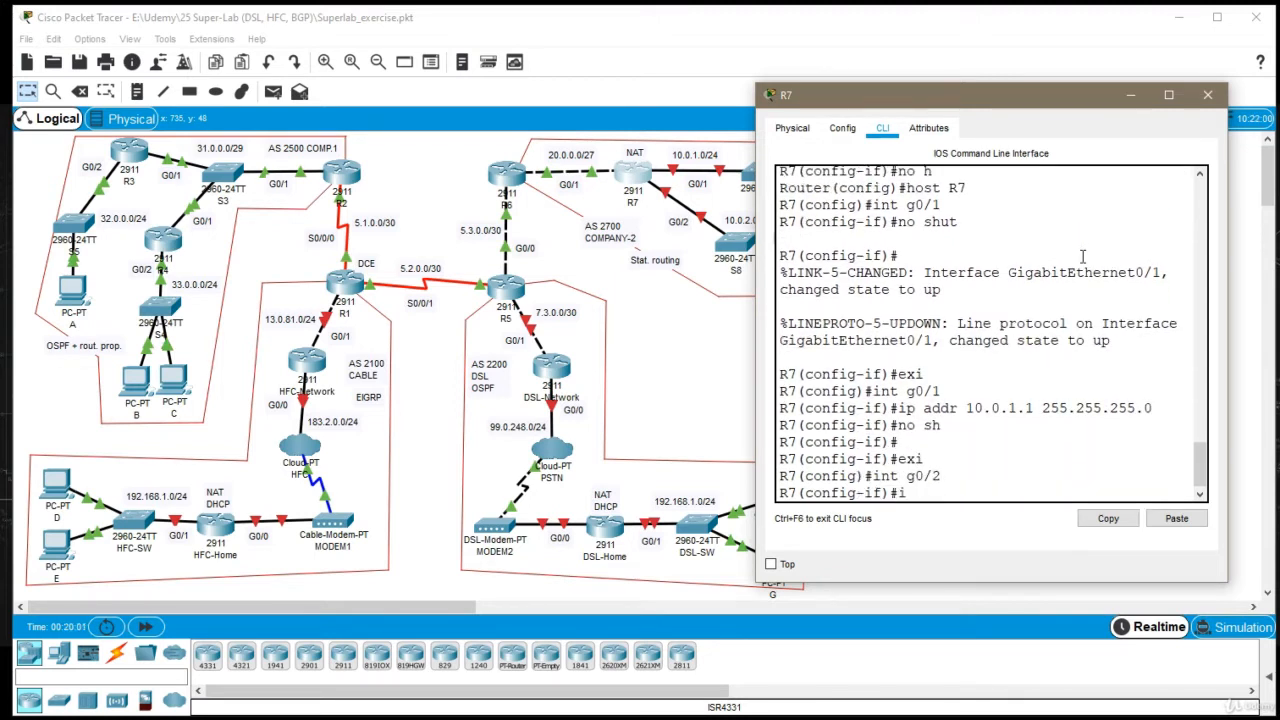
type("p addr 10.0.2.1 255.255.255.")
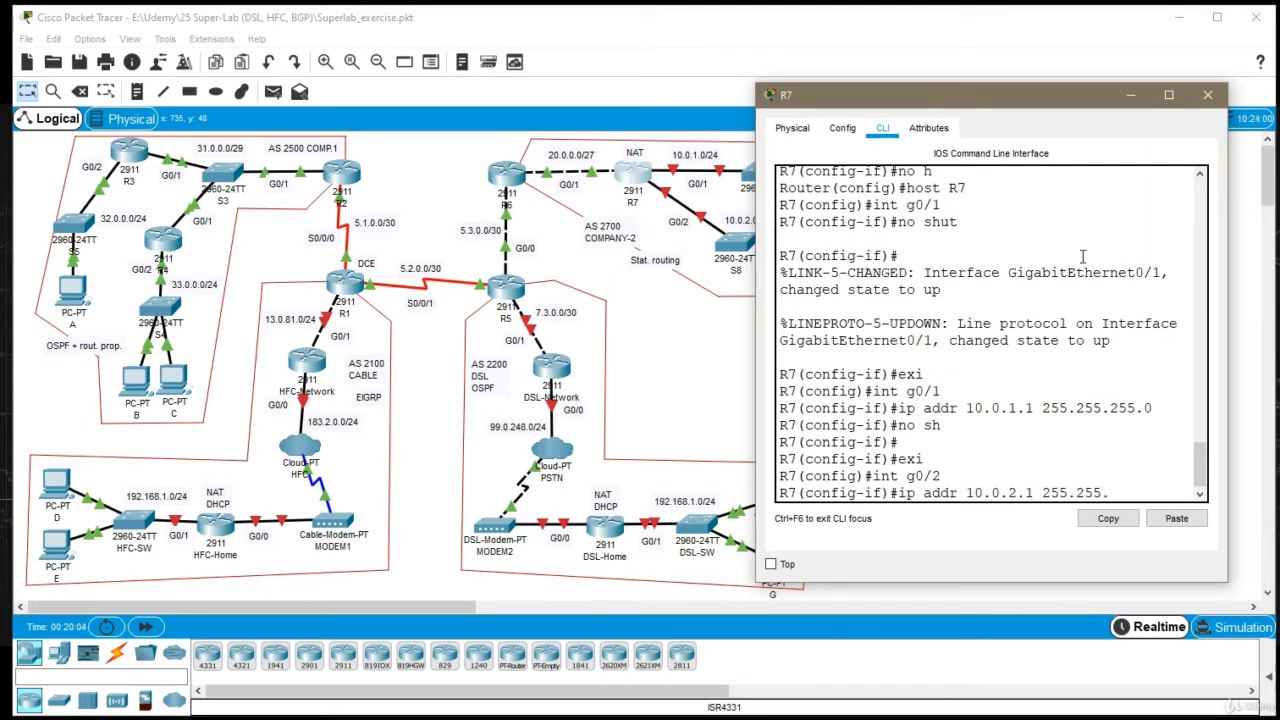
type("0")
key("Return")
Enable R7's interface g0/2, exit its configuration and close the R7 window
type("n")
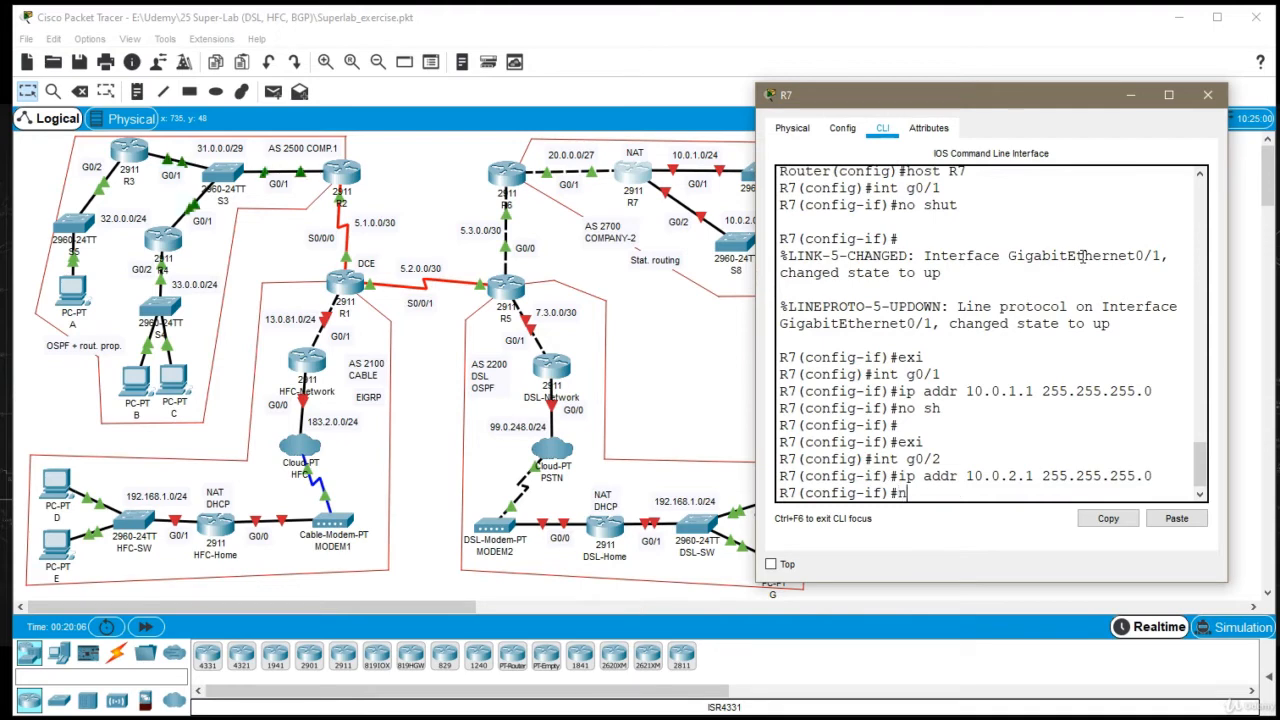
type("o sh")
key("Return")
type("exit")
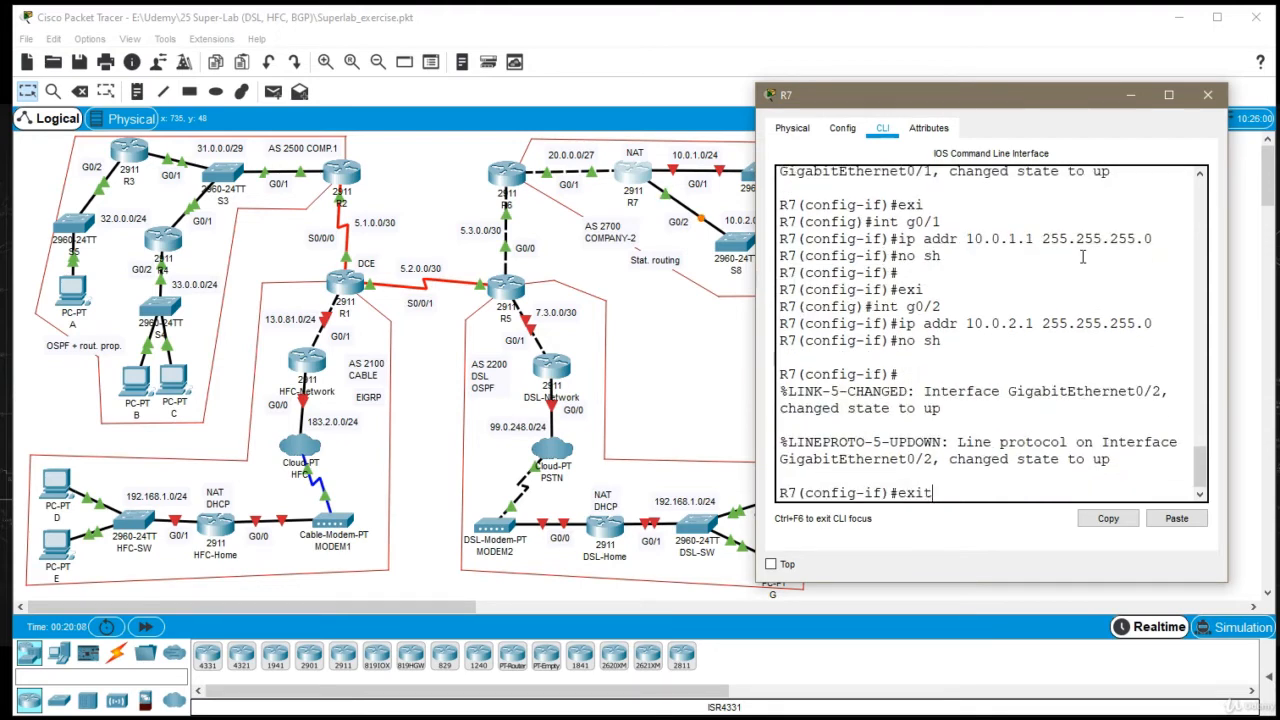
key("Return")
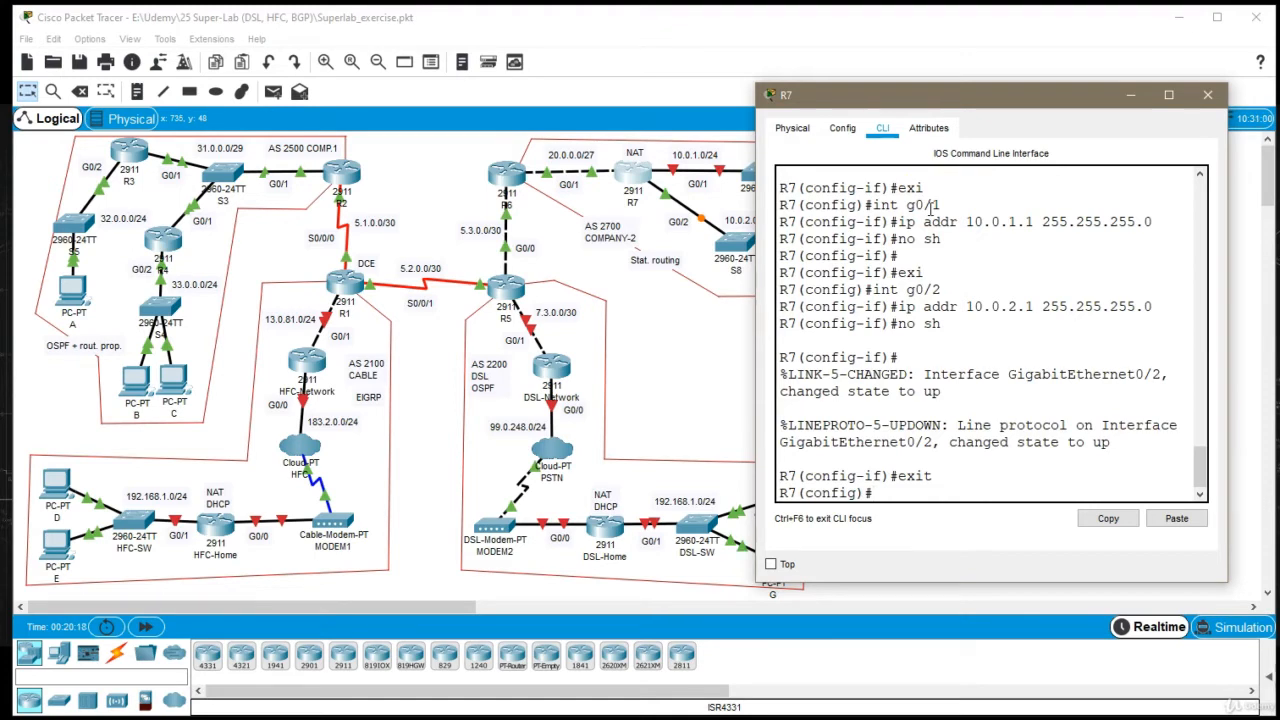
left_click(1207, 95)
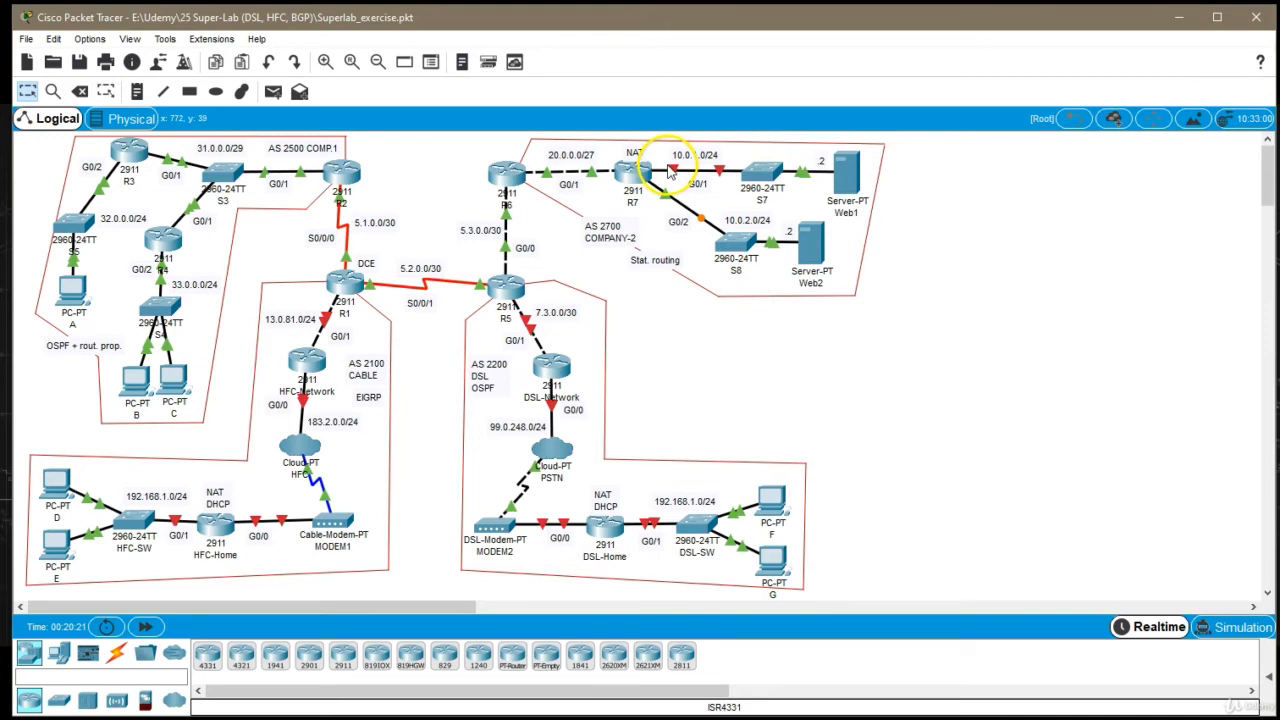
Reopen R7's command line and check its interface addresses in the entered commands and the running configuration
mouse_move(675, 180)
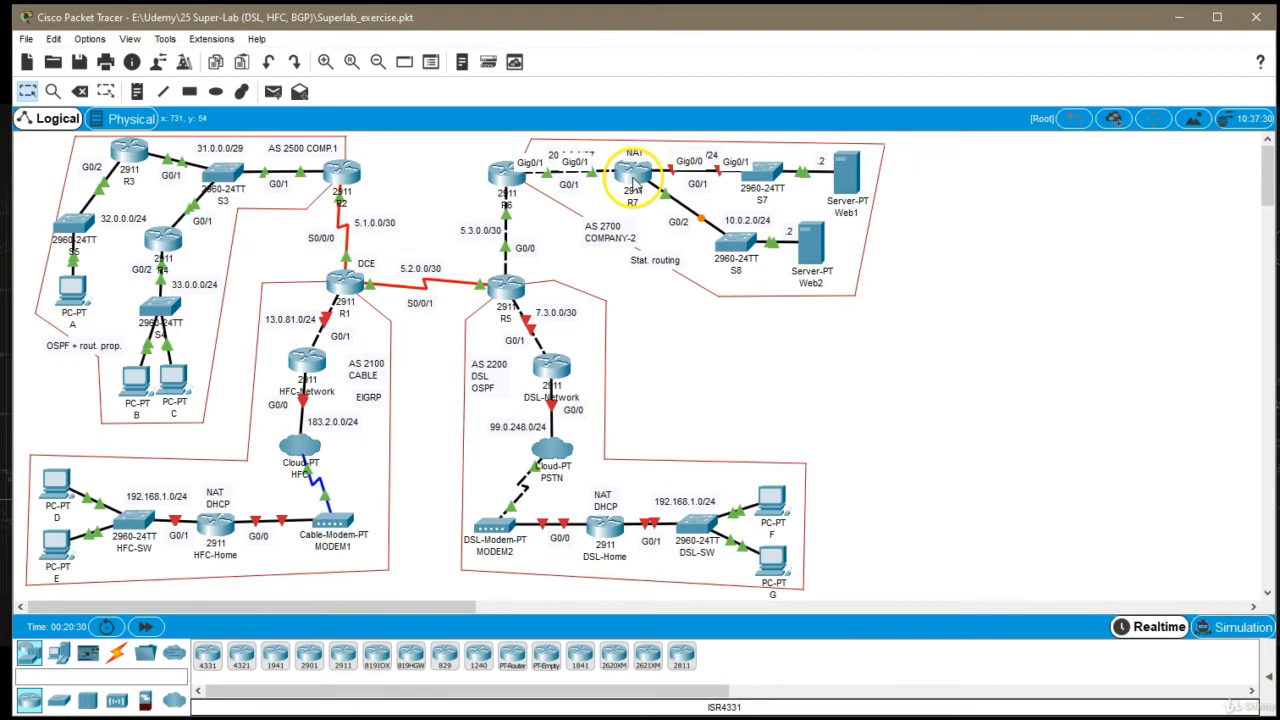
left_click(633, 180)
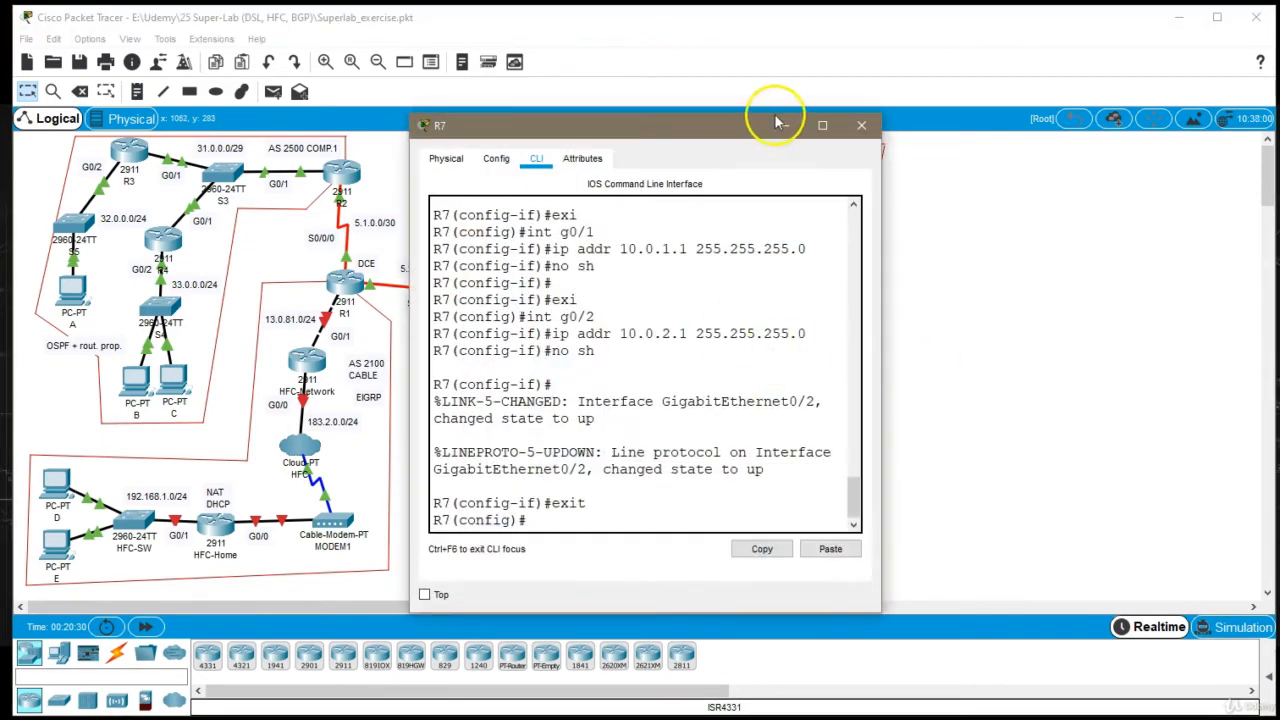
left_click_drag(708, 137, 1068, 126)
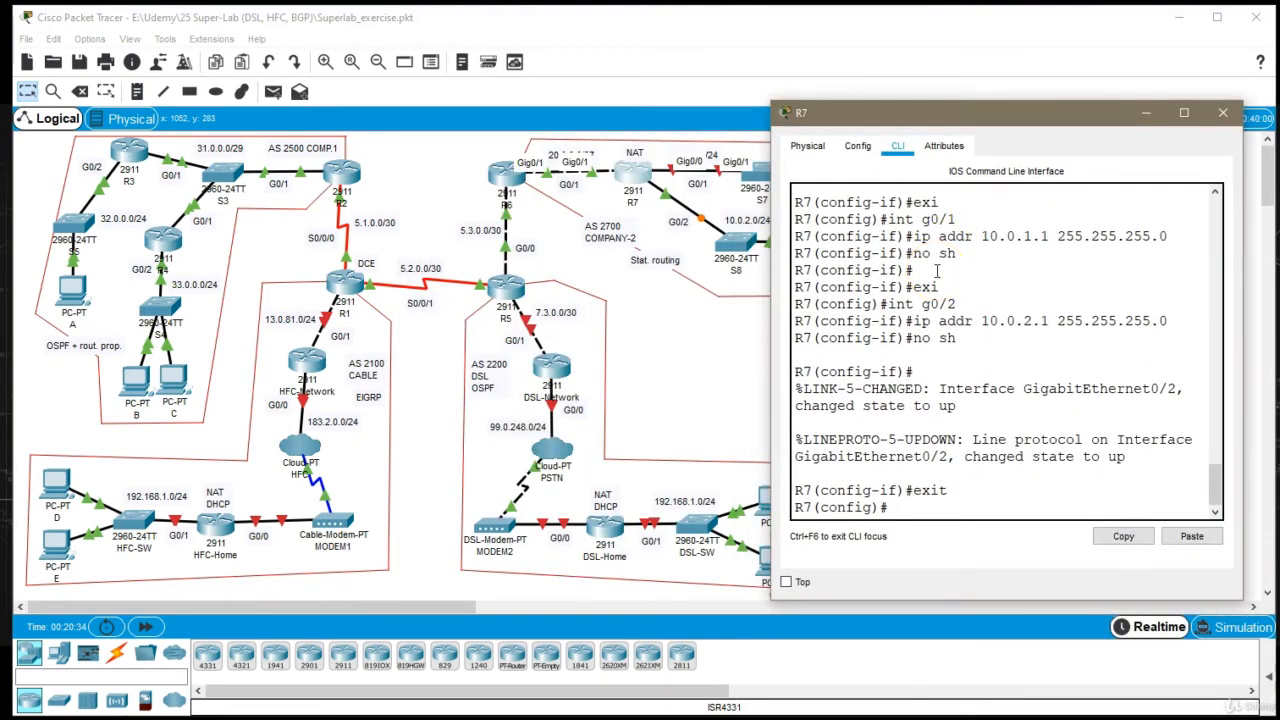
scroll(937, 270, "up", 6)
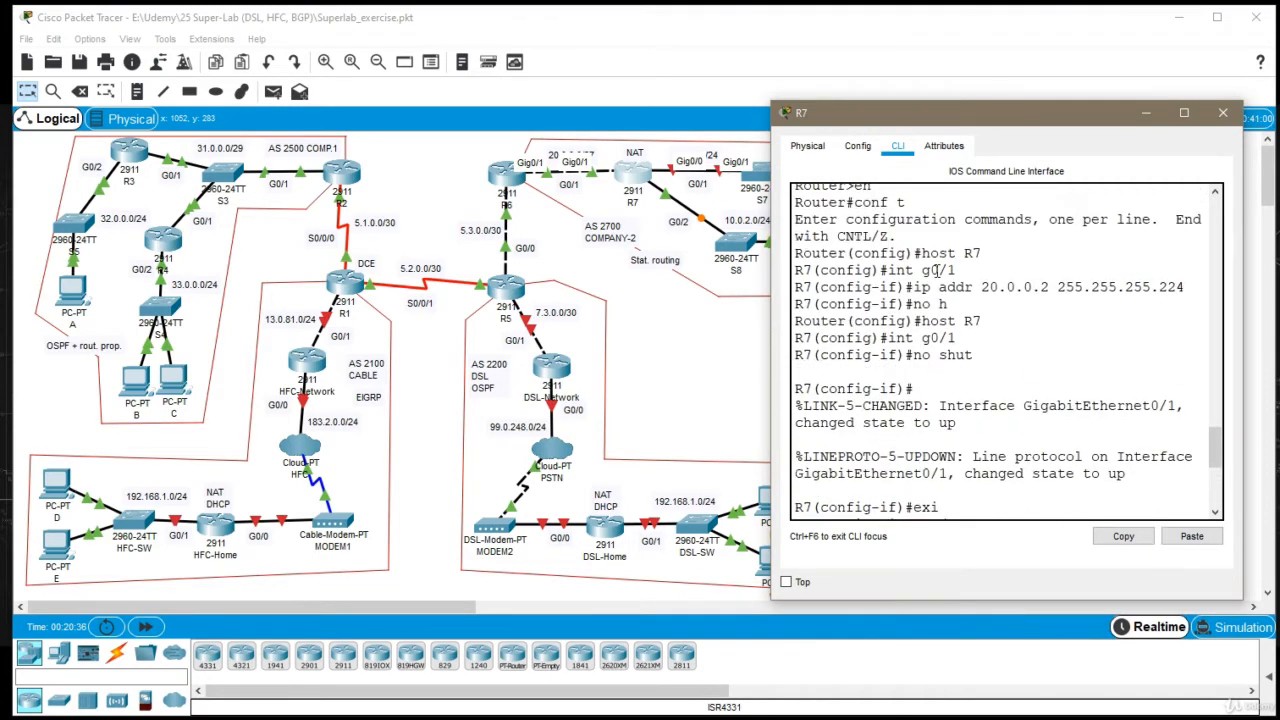
scroll(937, 270, "down", 6)
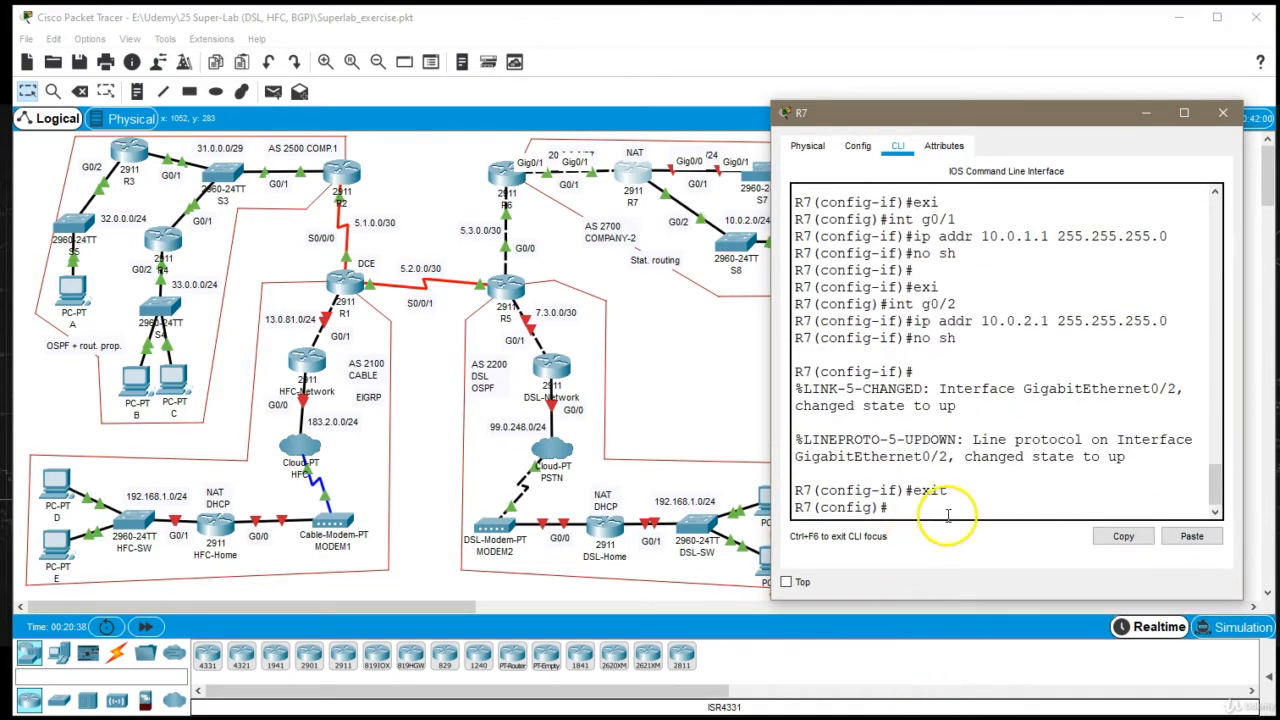
type("do s")
type("h run")
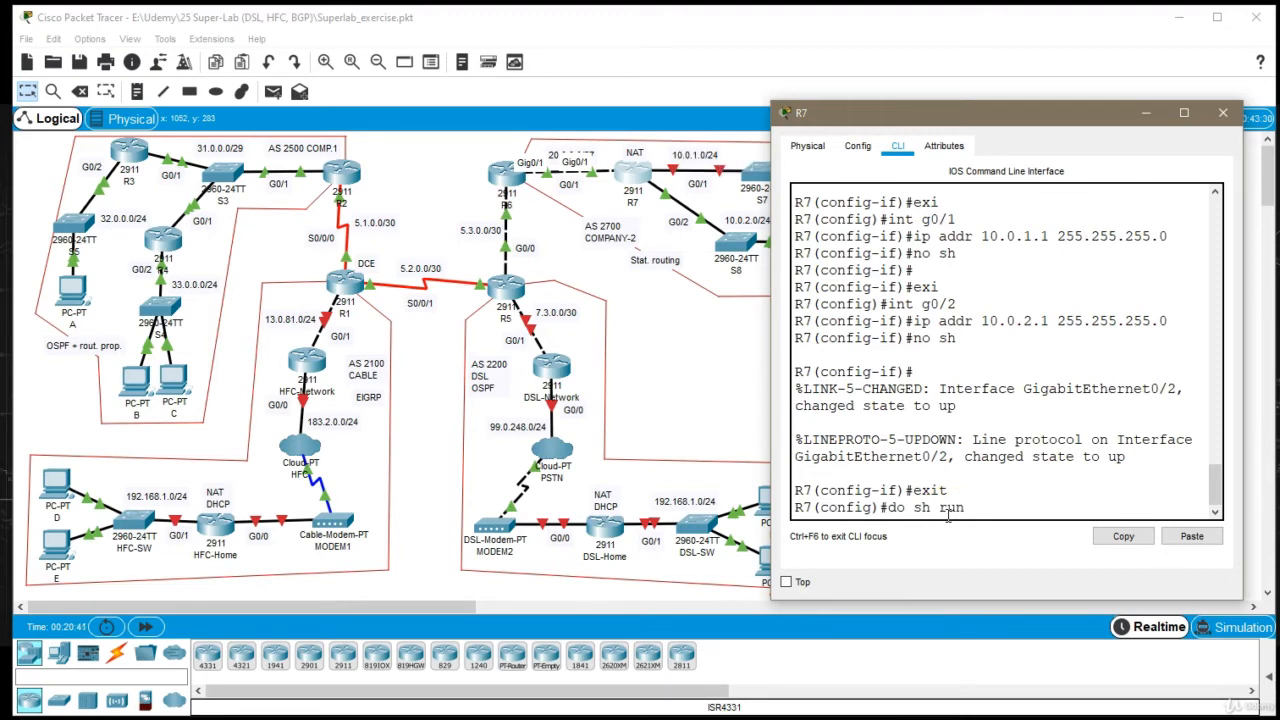
key("Return")
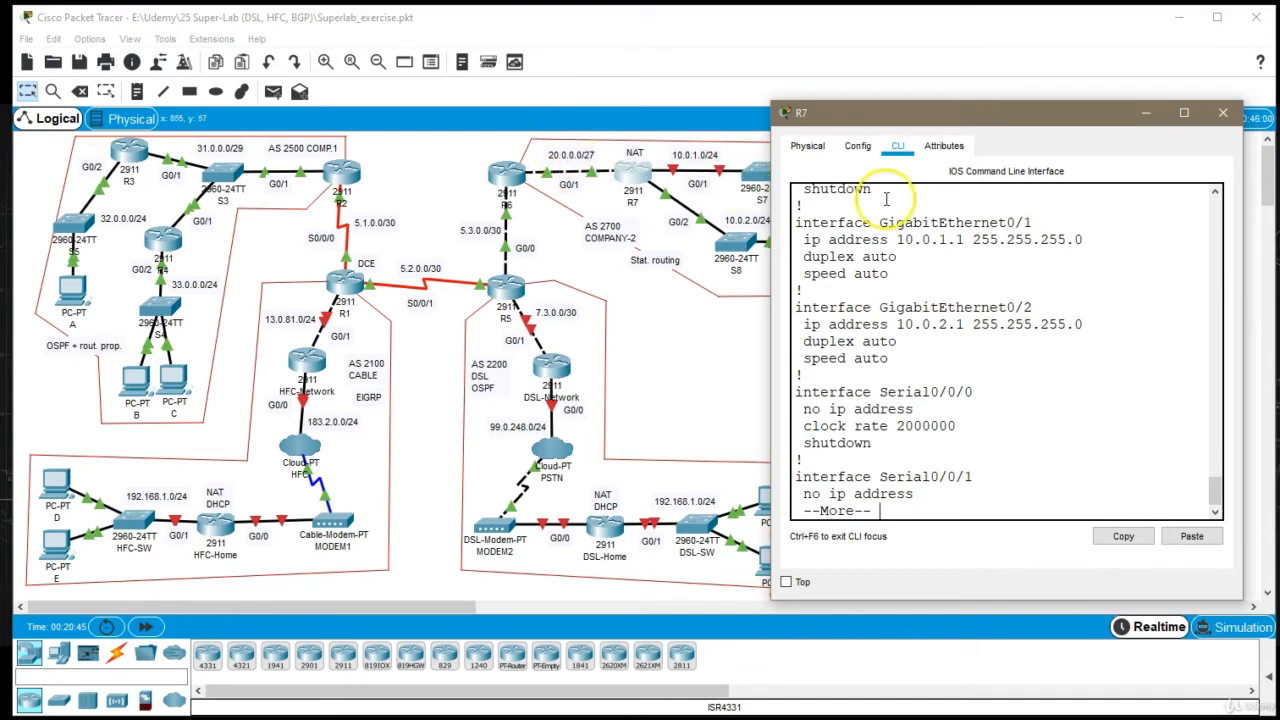
key("q")
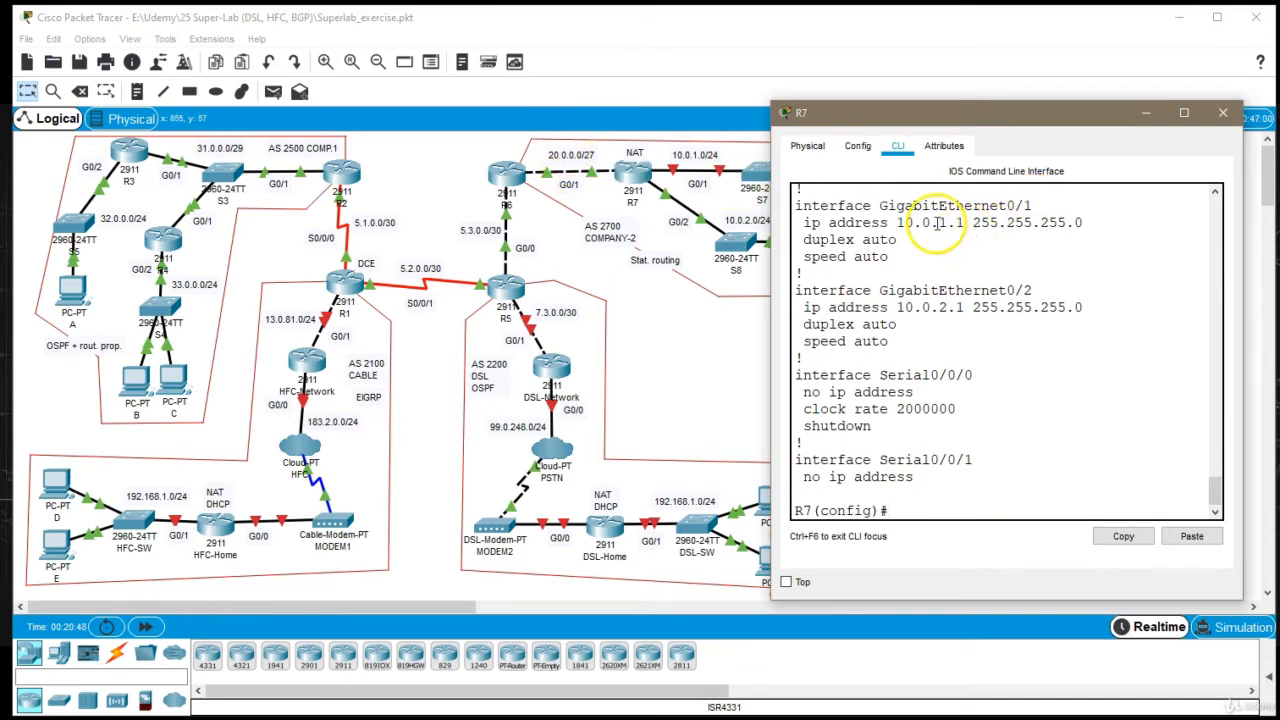
triple_click(955, 222)
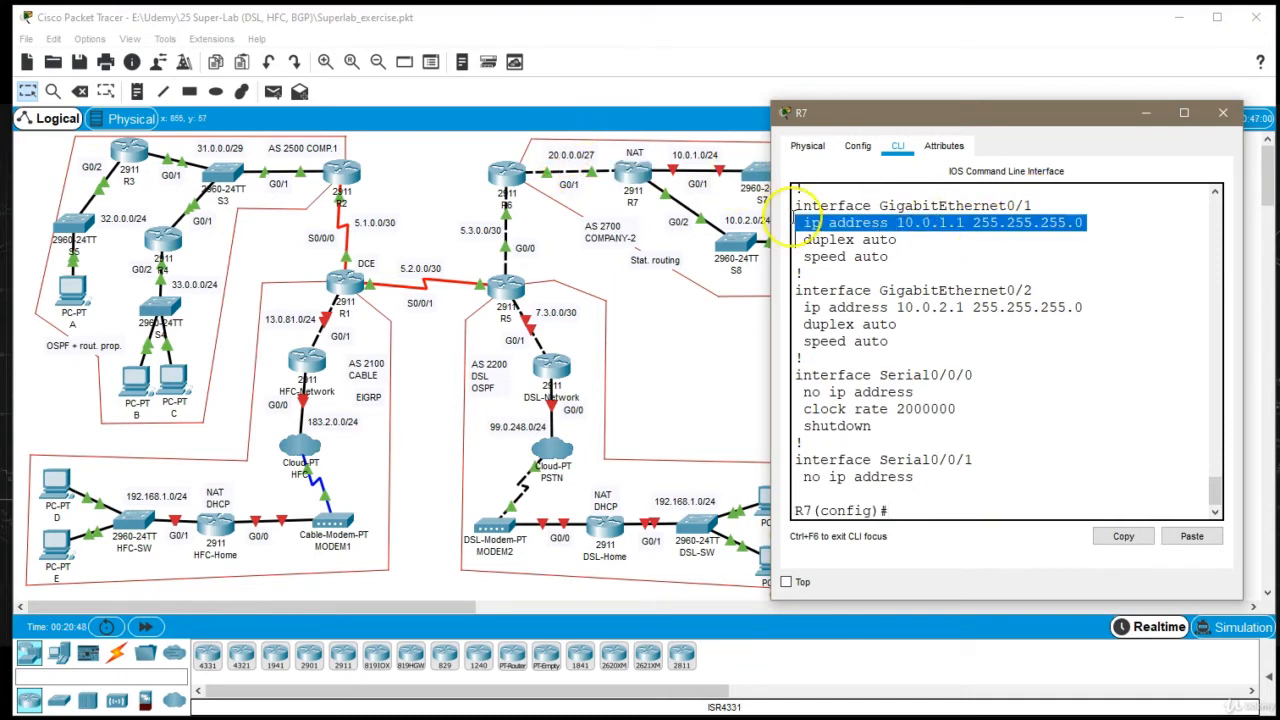
Change the interface label on the link between R7 and switch S7 to G0/0
left_click(703, 186)
key("BackSpace")
type("0")
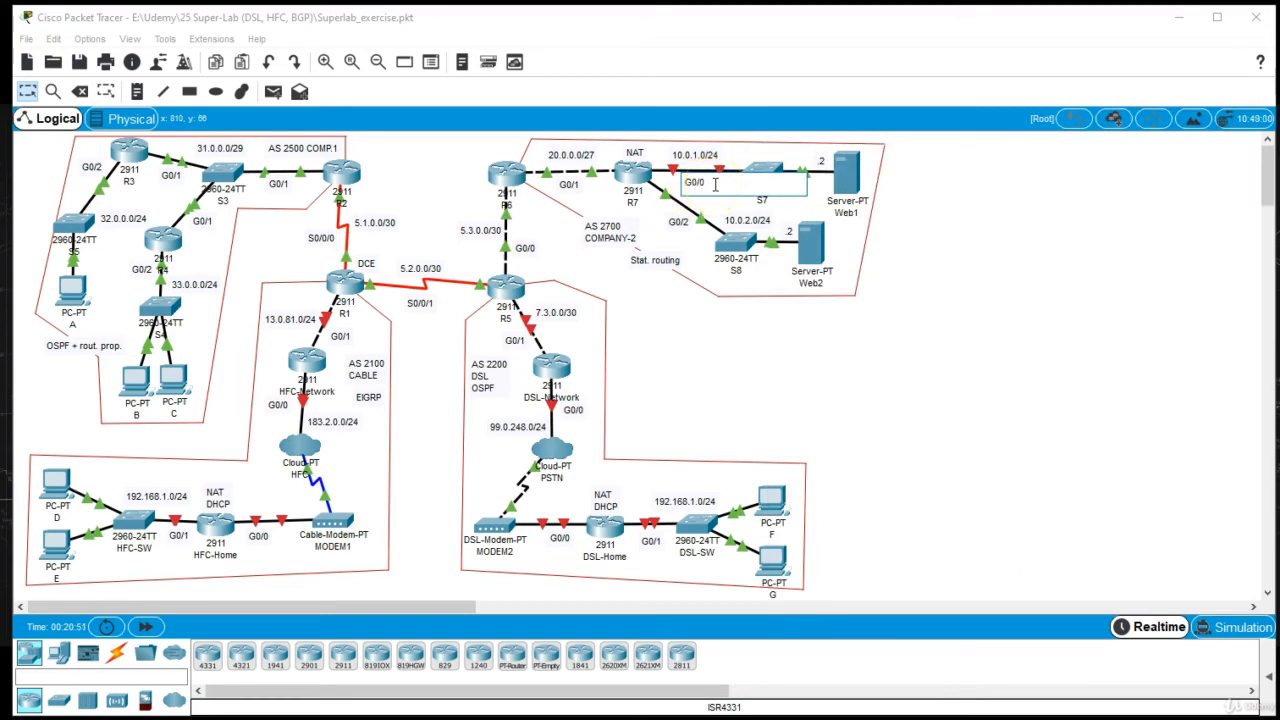
left_click(725, 391)
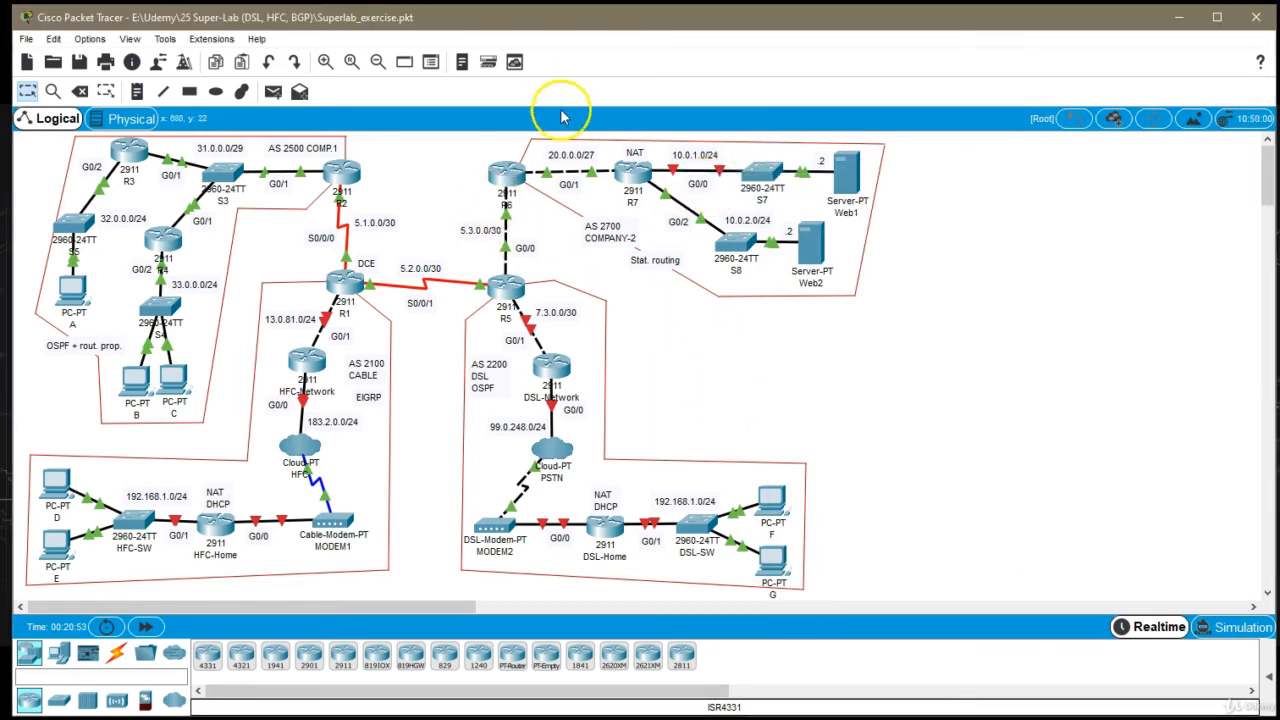
Check the port names on the R6–R7 link and the addresses in R7's port summary
mouse_move(566, 174)
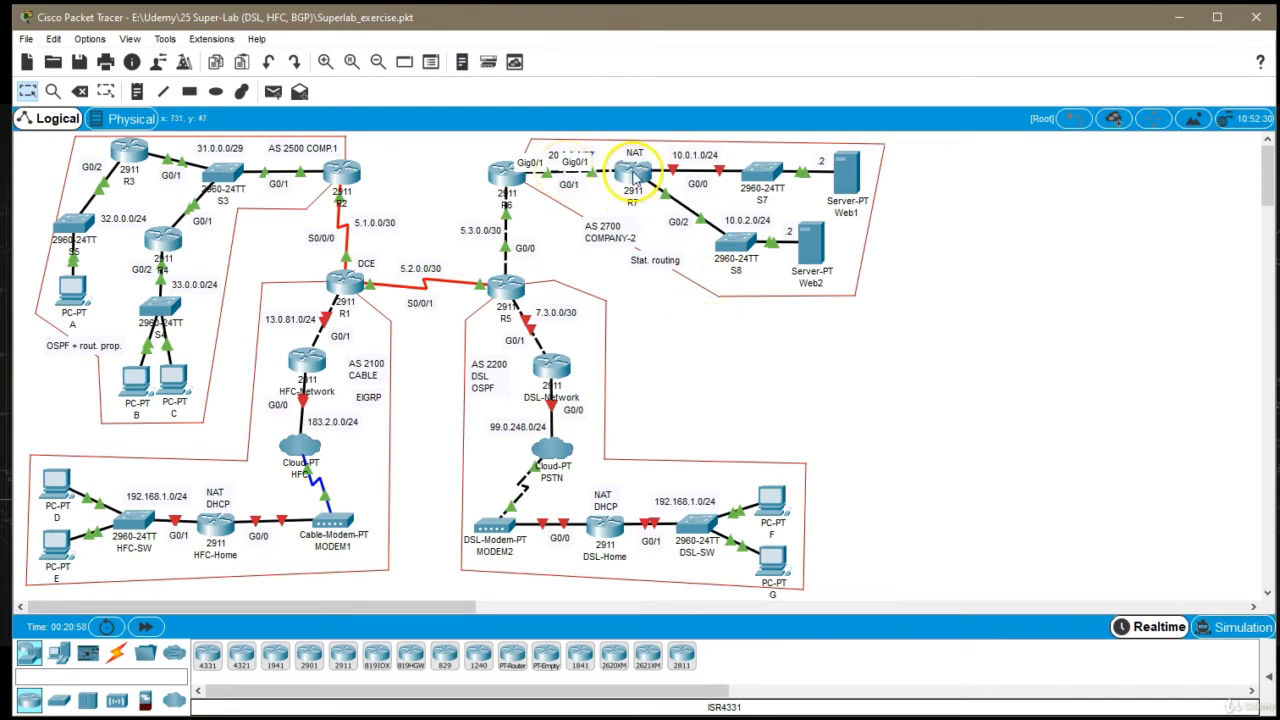
mouse_move(634, 174)
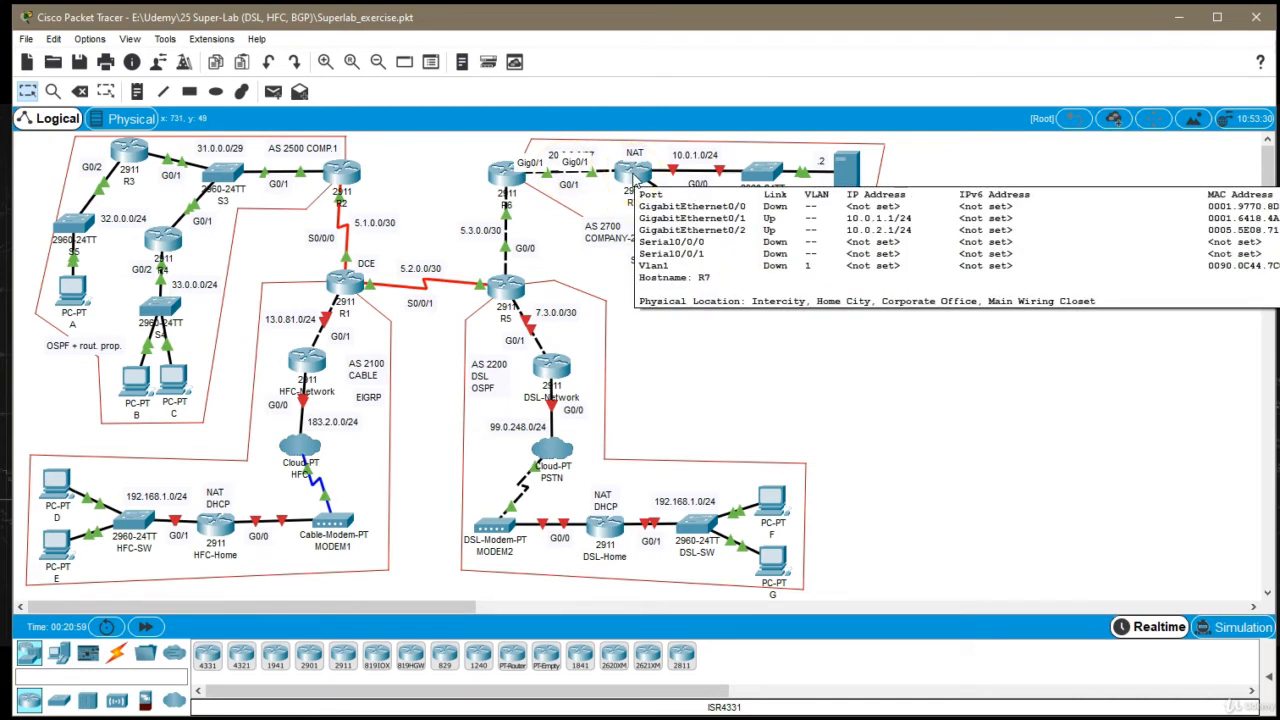
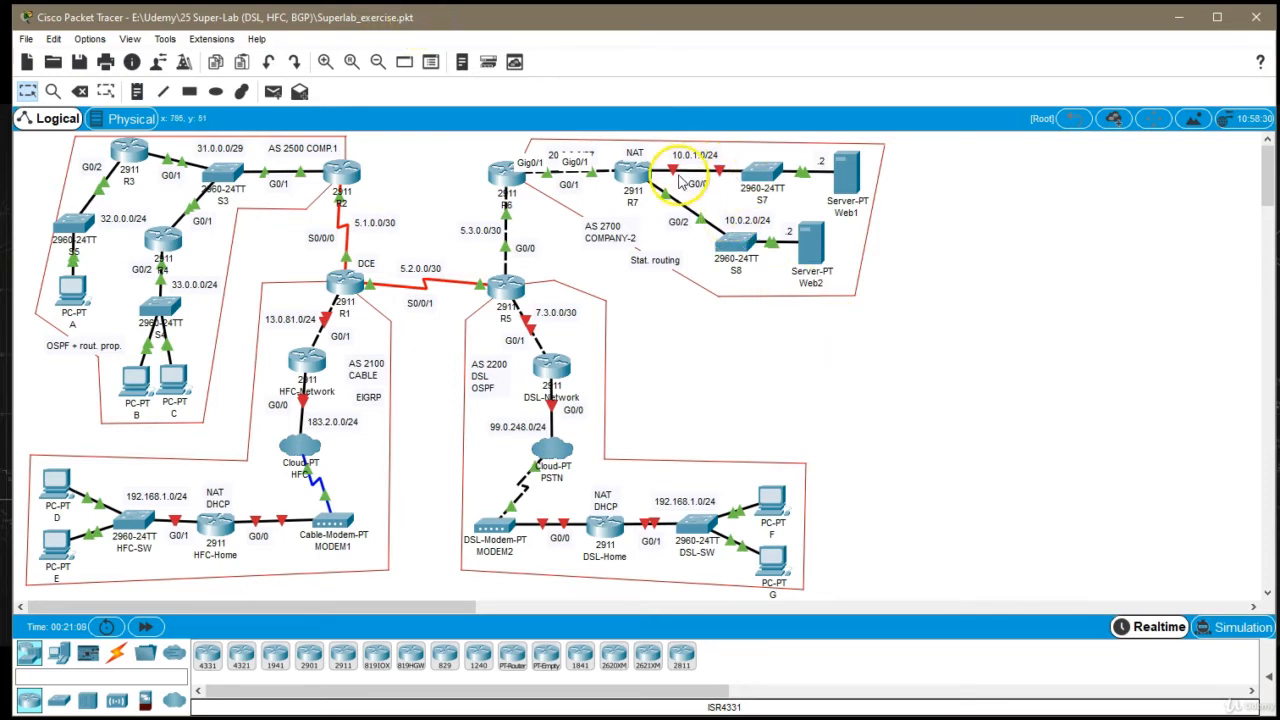
Reopen R7's command line and set interface g0/1 to 20.0.0.2 with mask 255.255.255.224, leaving the interface configuration
left_click(640, 174)
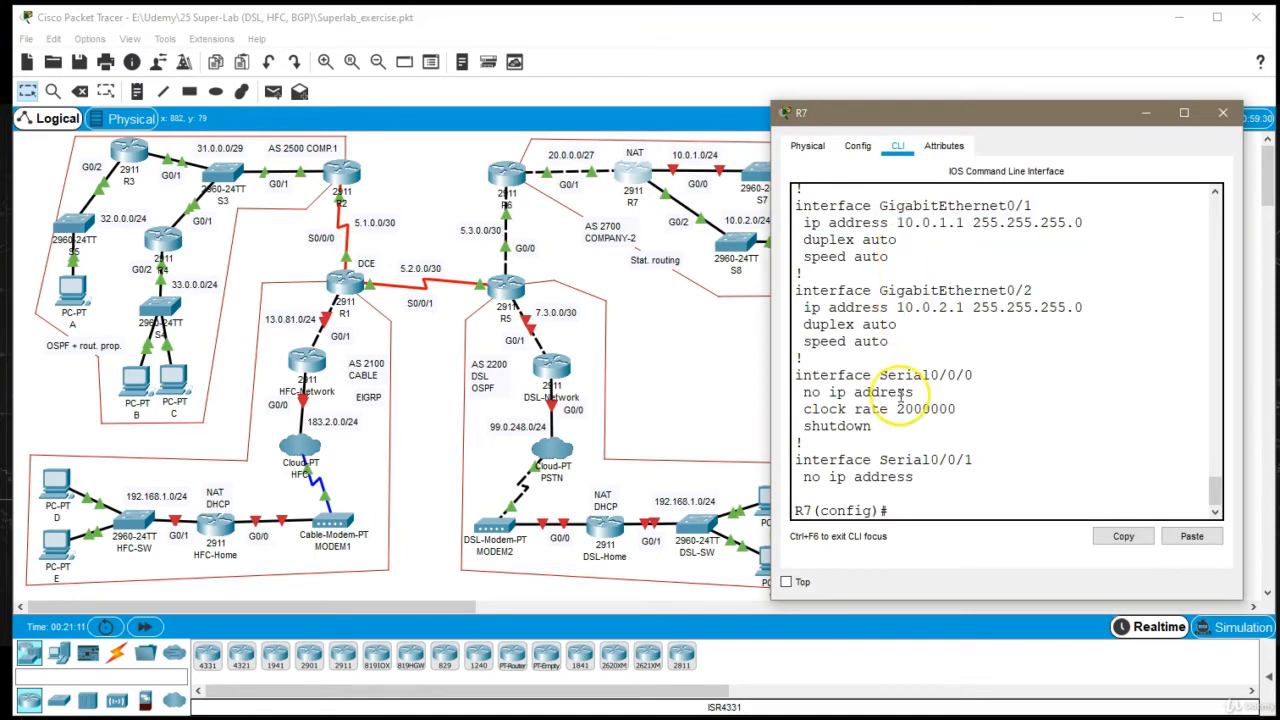
type("int g")
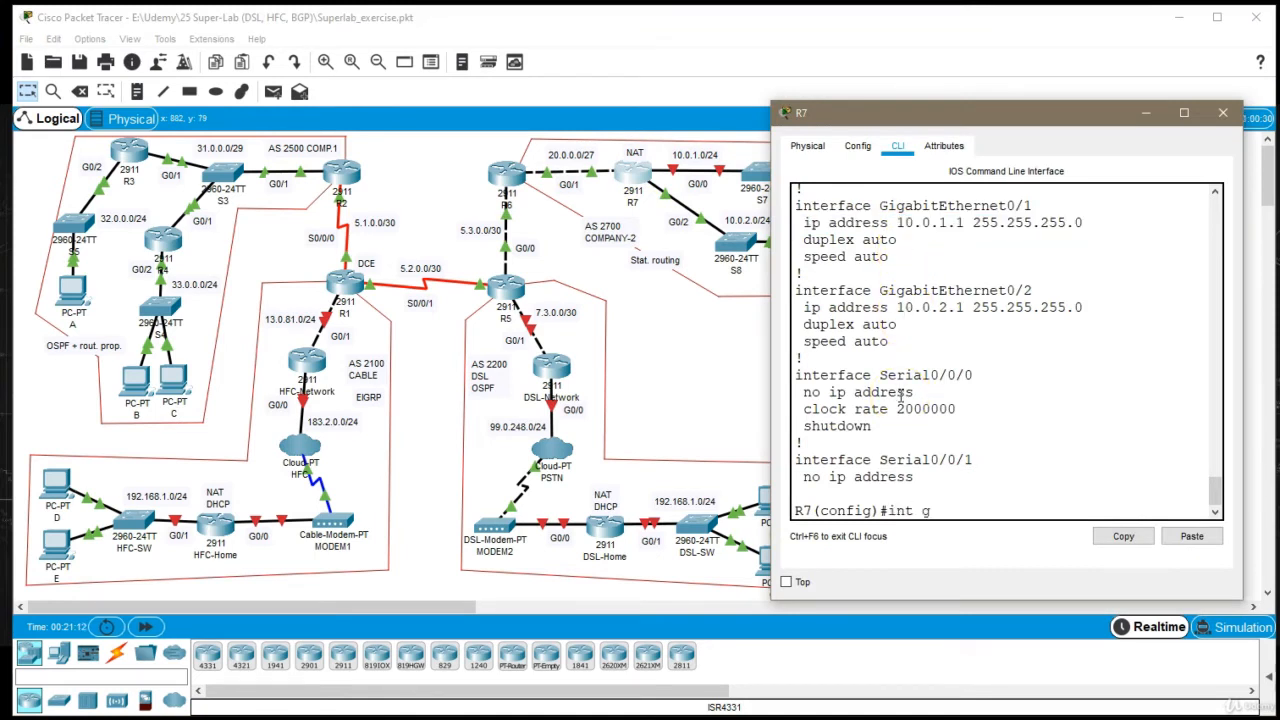
type("0/1")
key("Return")
type("pi a")
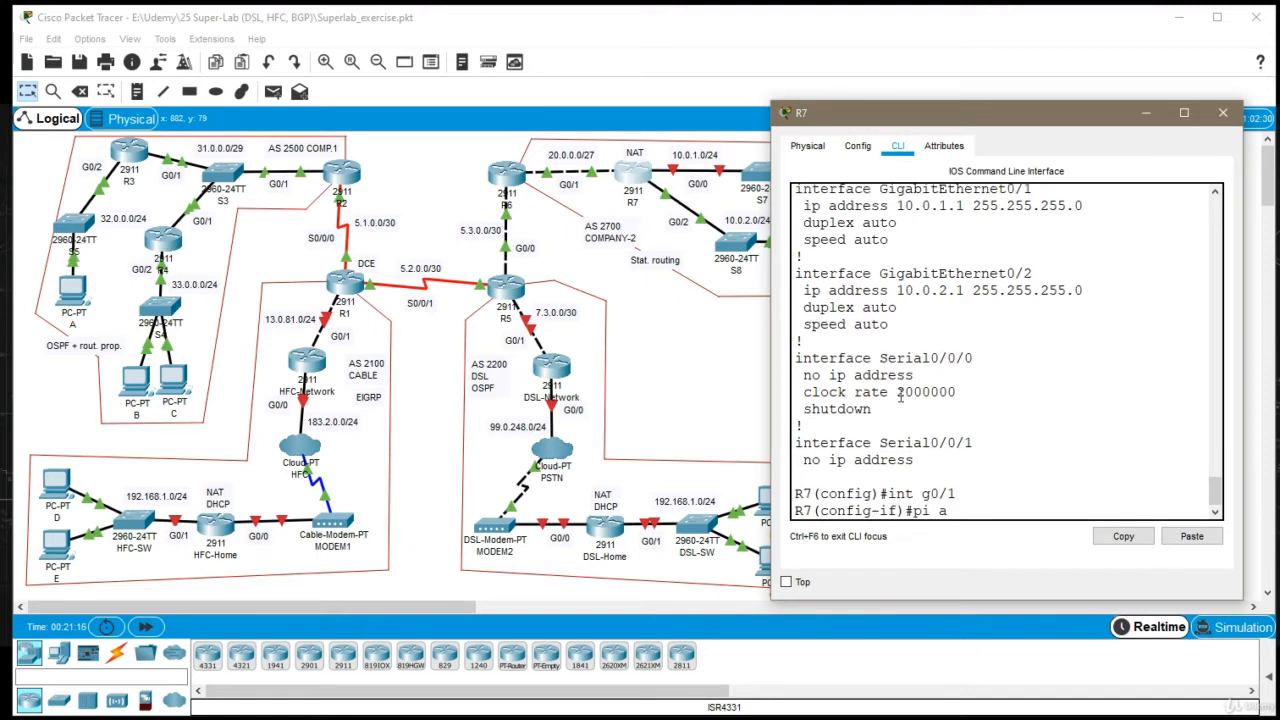
key("BackSpace")
key("BackSpace")
key("BackSpace")
key("BackSpace")
type("ip addr 20.0.0.2 2")
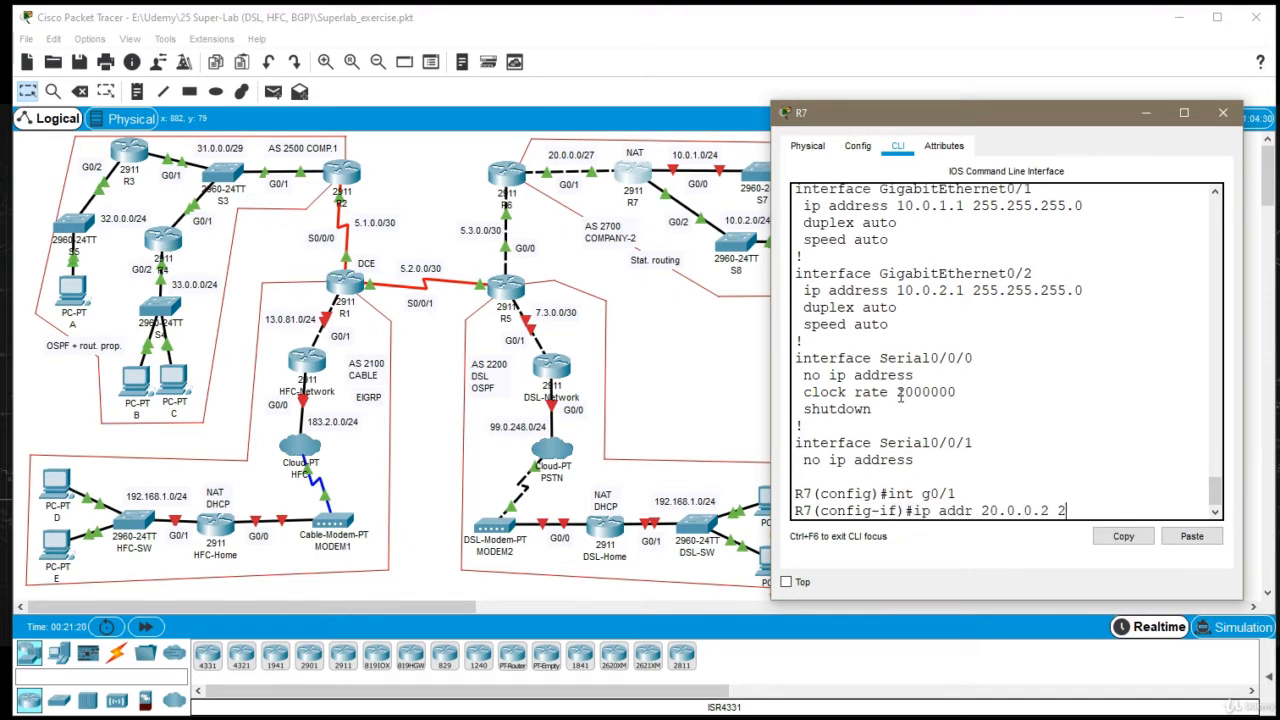
type("55.255.255.22")
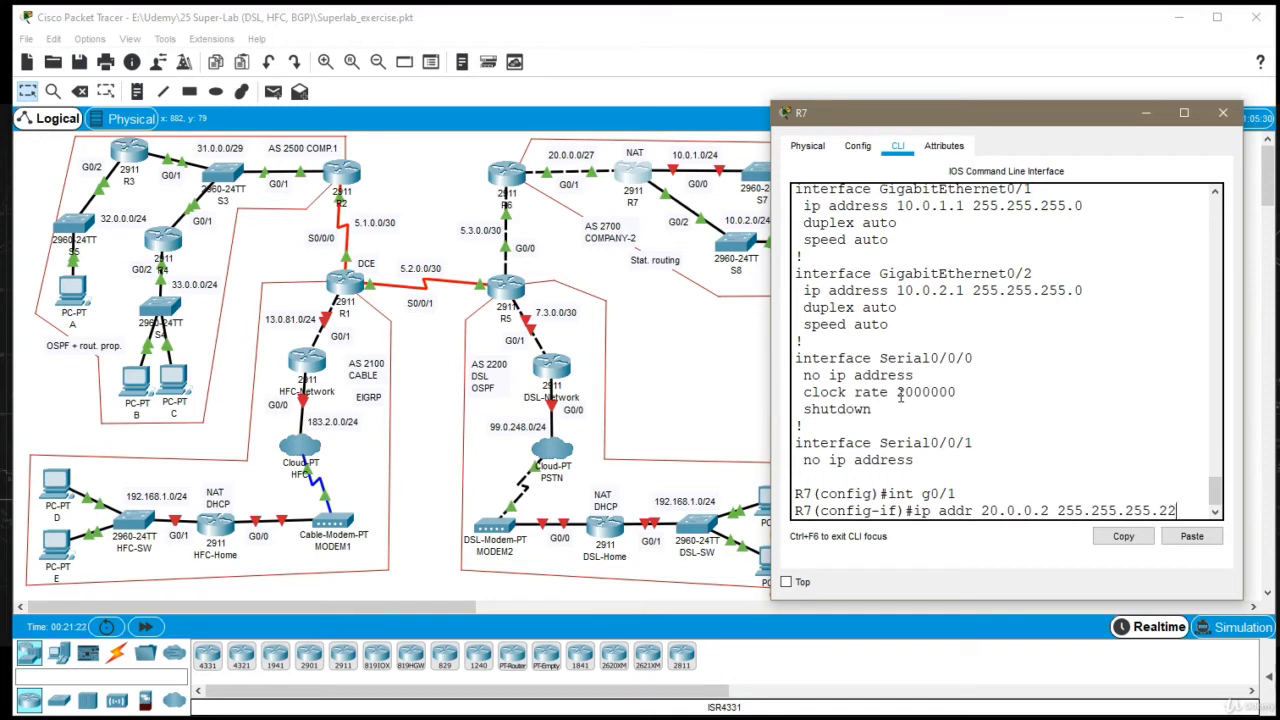
type("4")
key("Return")
type("exi")
key("Return")
Assign 10.0.1.1 with mask 255.255.255.0 to R7's interface g0/0 and enable the interface
type("int ")
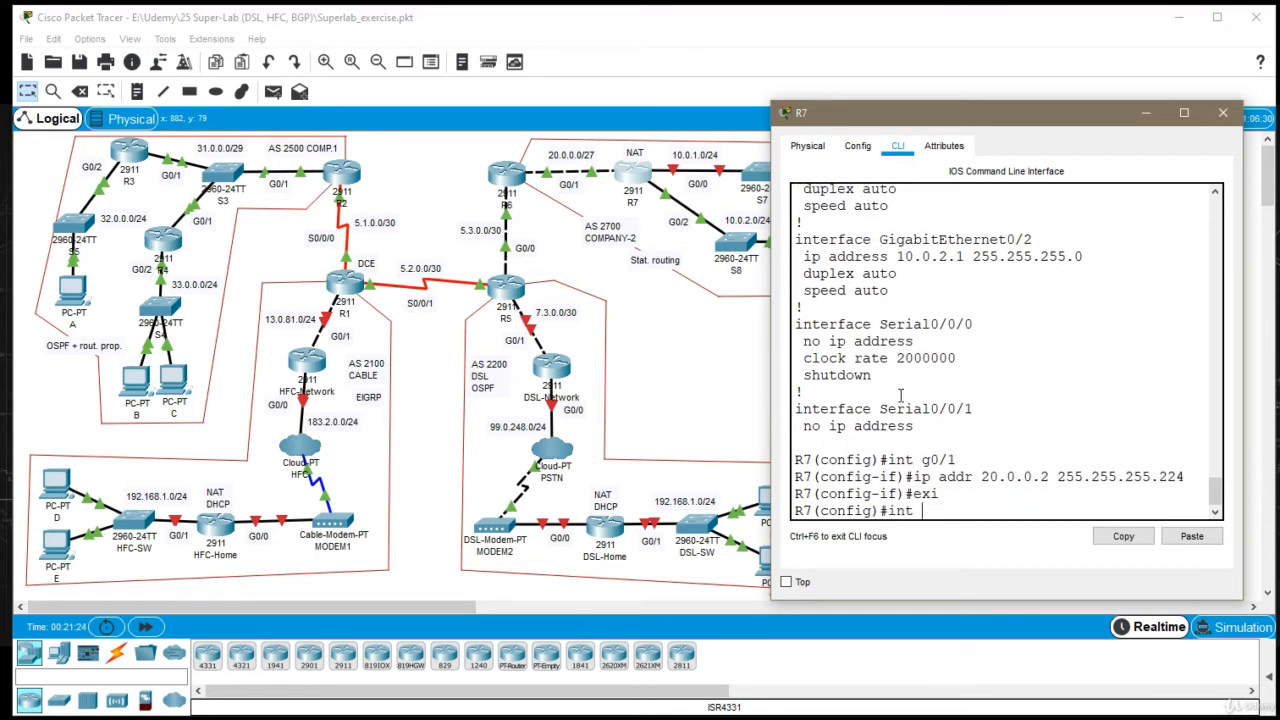
type("g0/0")
key("Return")
type("ip ad")
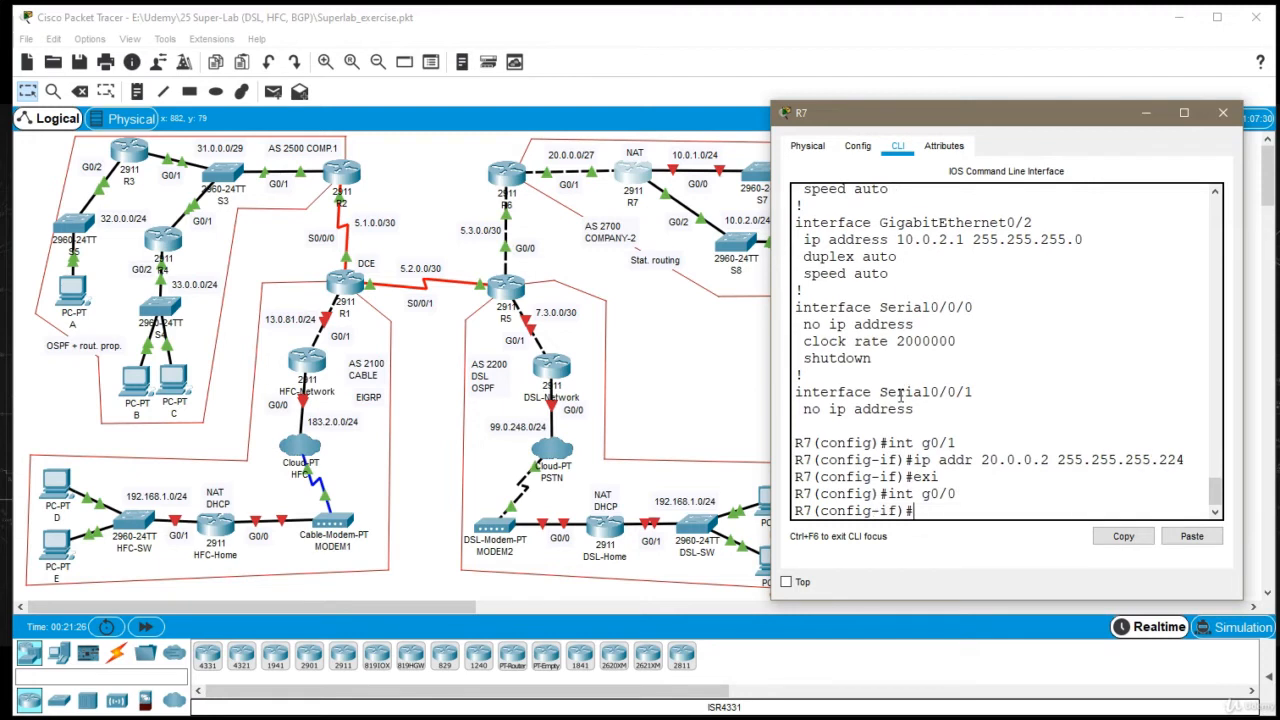
type("dr 10.0.1.1 255.255.255.")
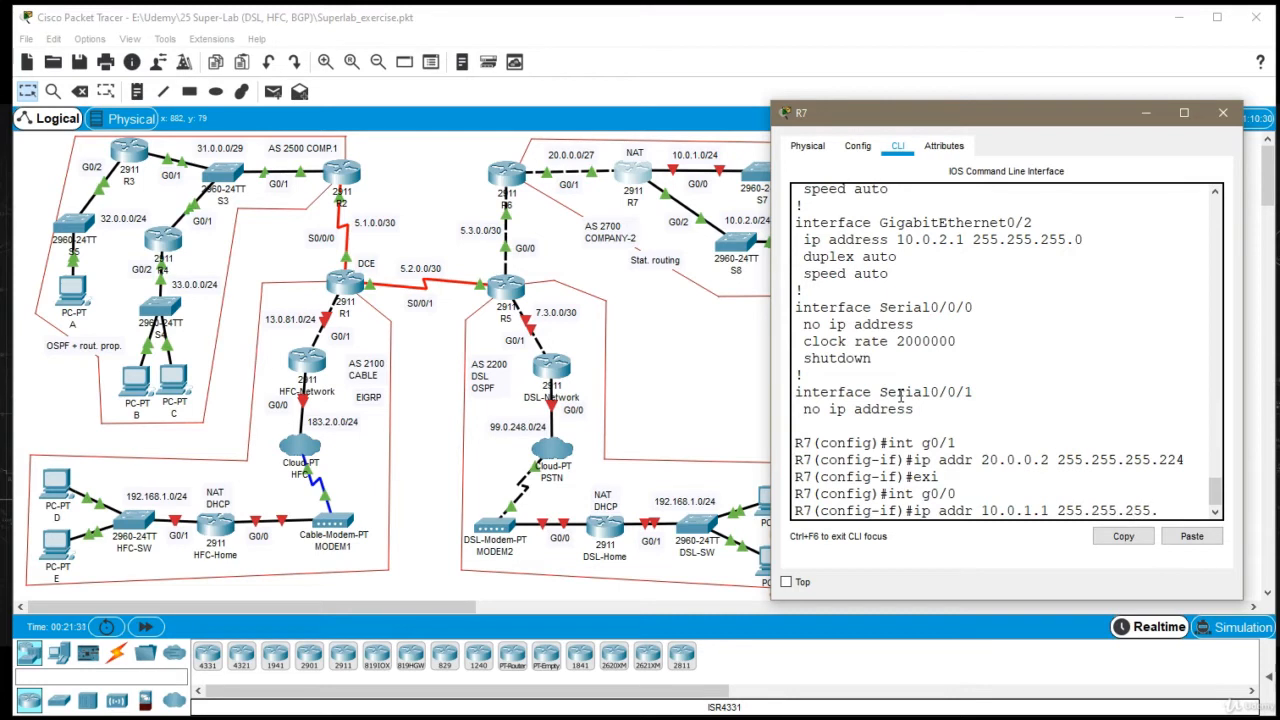
type("0")
key("Return")
type("no sh")
key("Return")
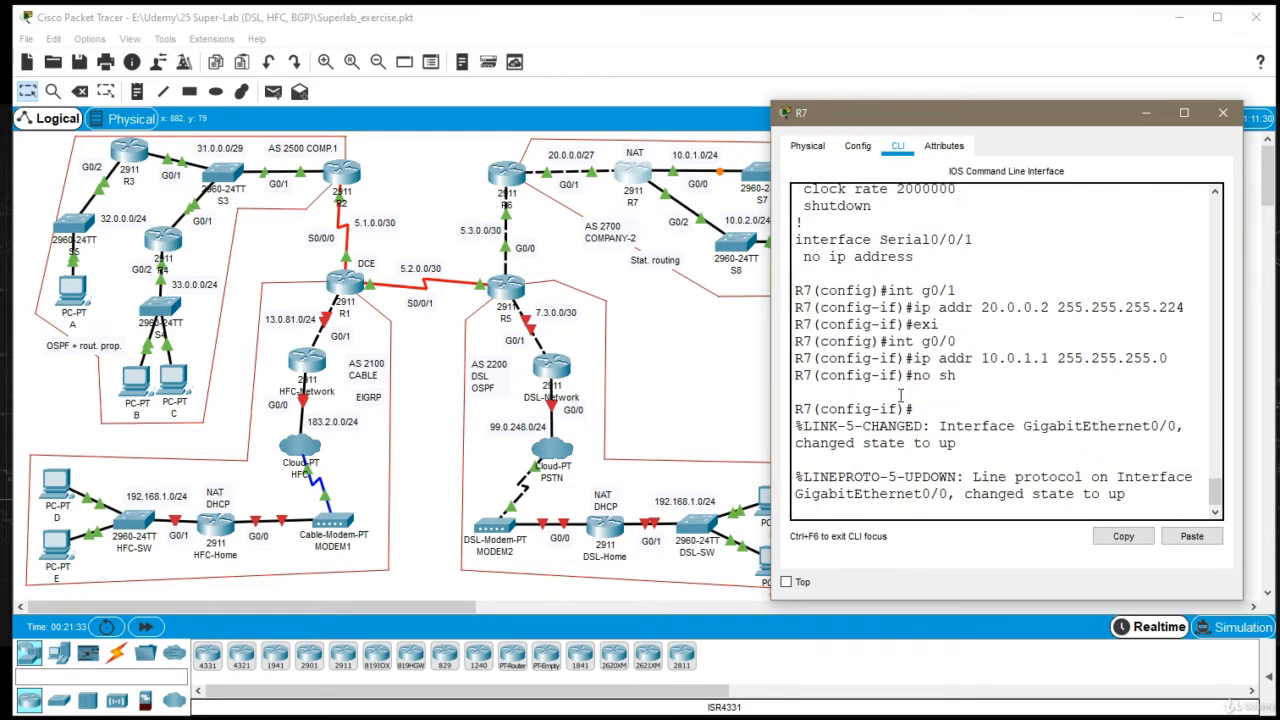
Exit R7's interface configuration, close the router's window and save the lab file
type("exit")
key("Return")
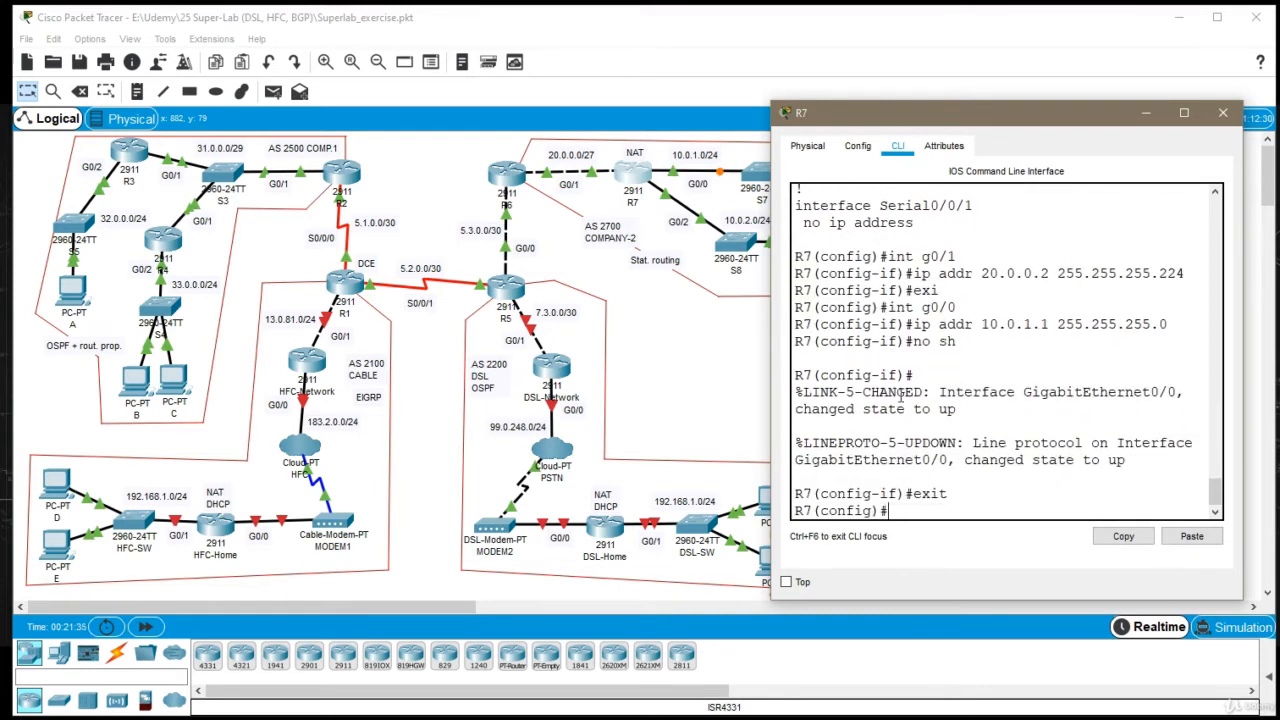
left_click(1222, 112)
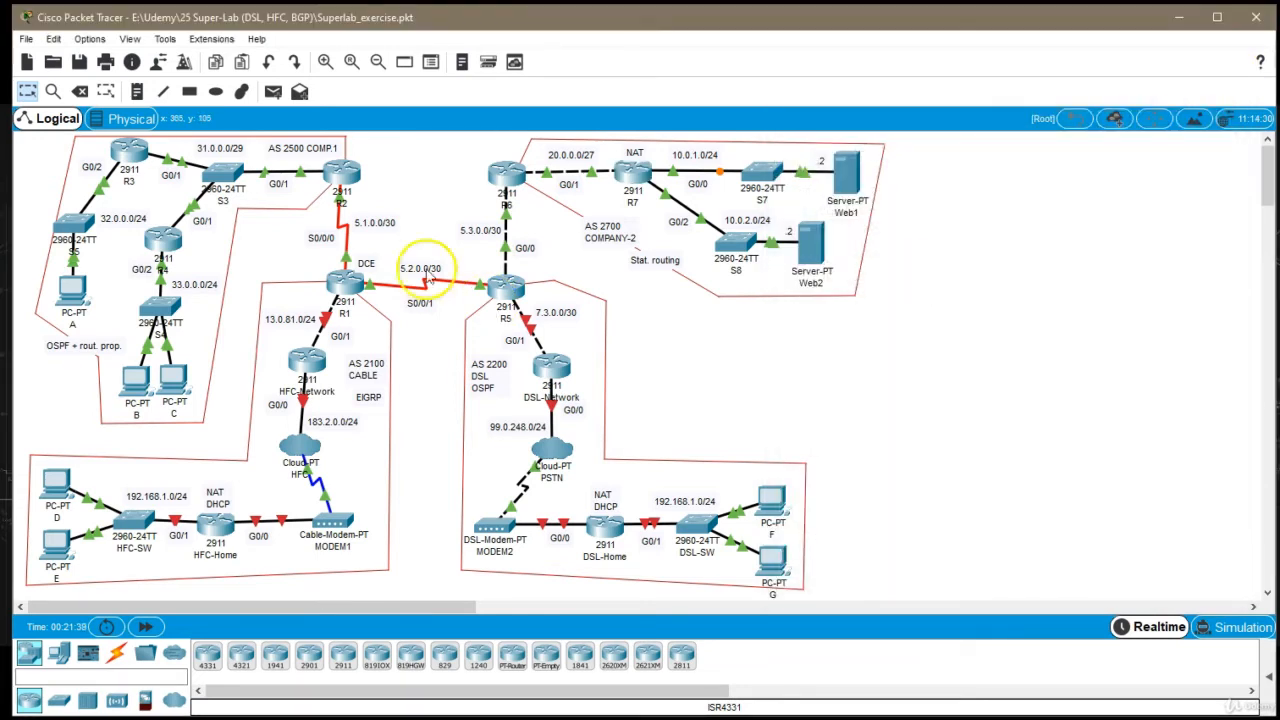
left_click(81, 62)
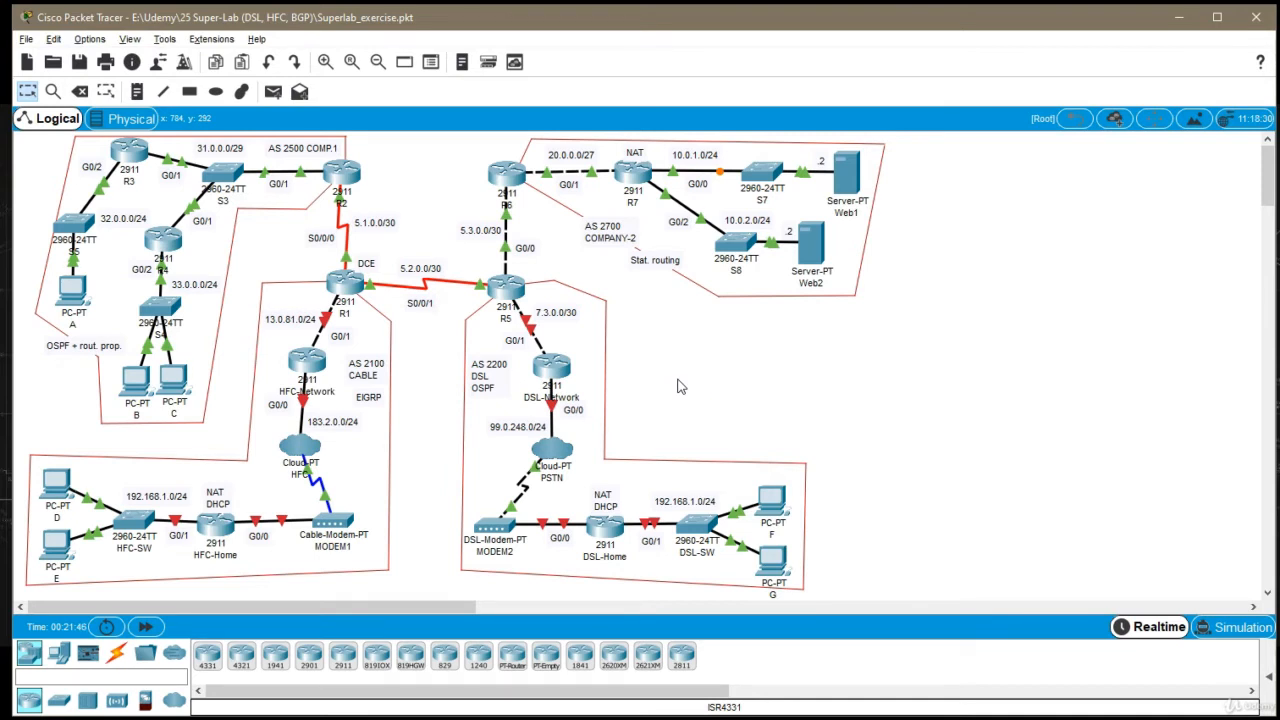
Open server Web1's IP configuration and set its static IP address to 10.0.1.2
left_click(846, 172)
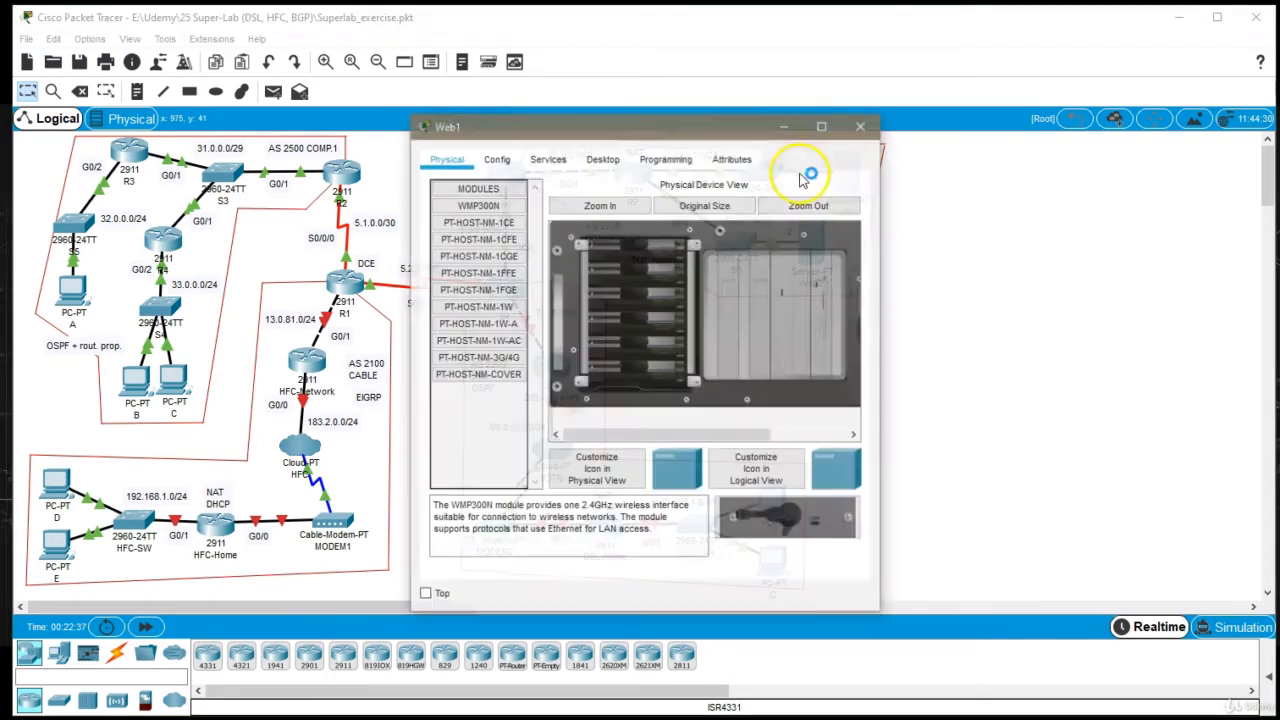
left_click_drag(730, 126, 848, 246)
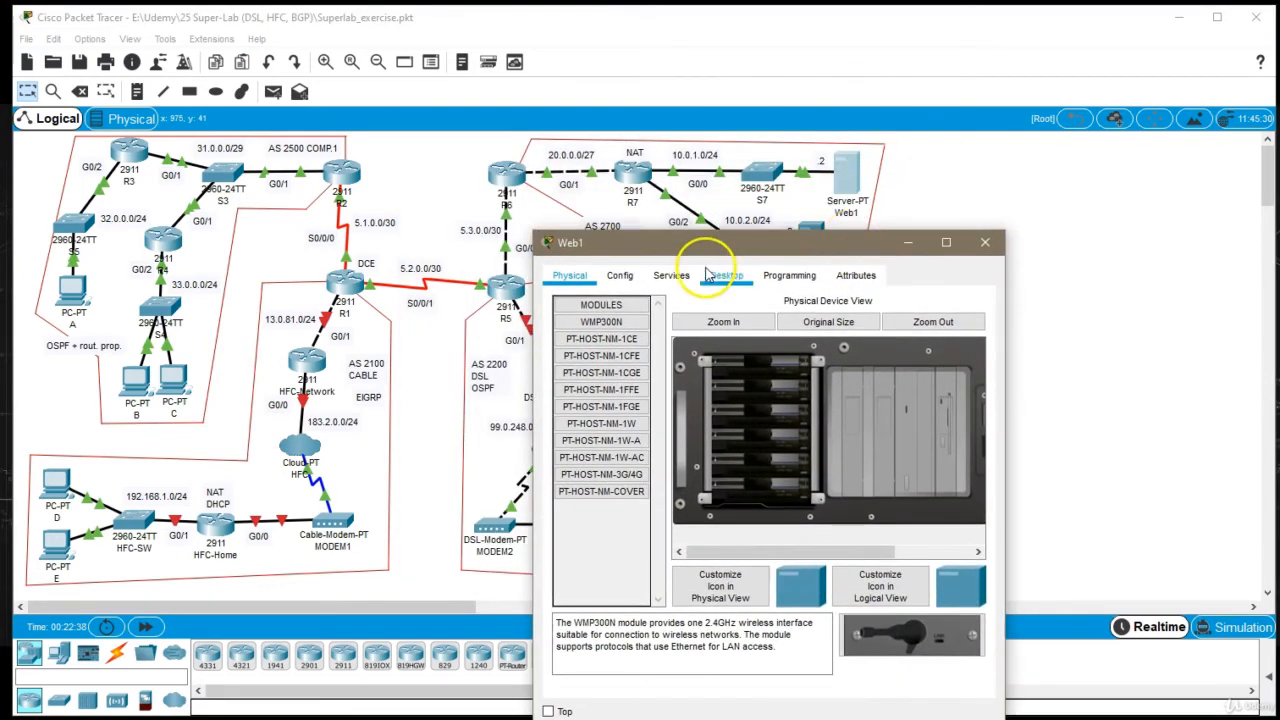
left_click(724, 275)
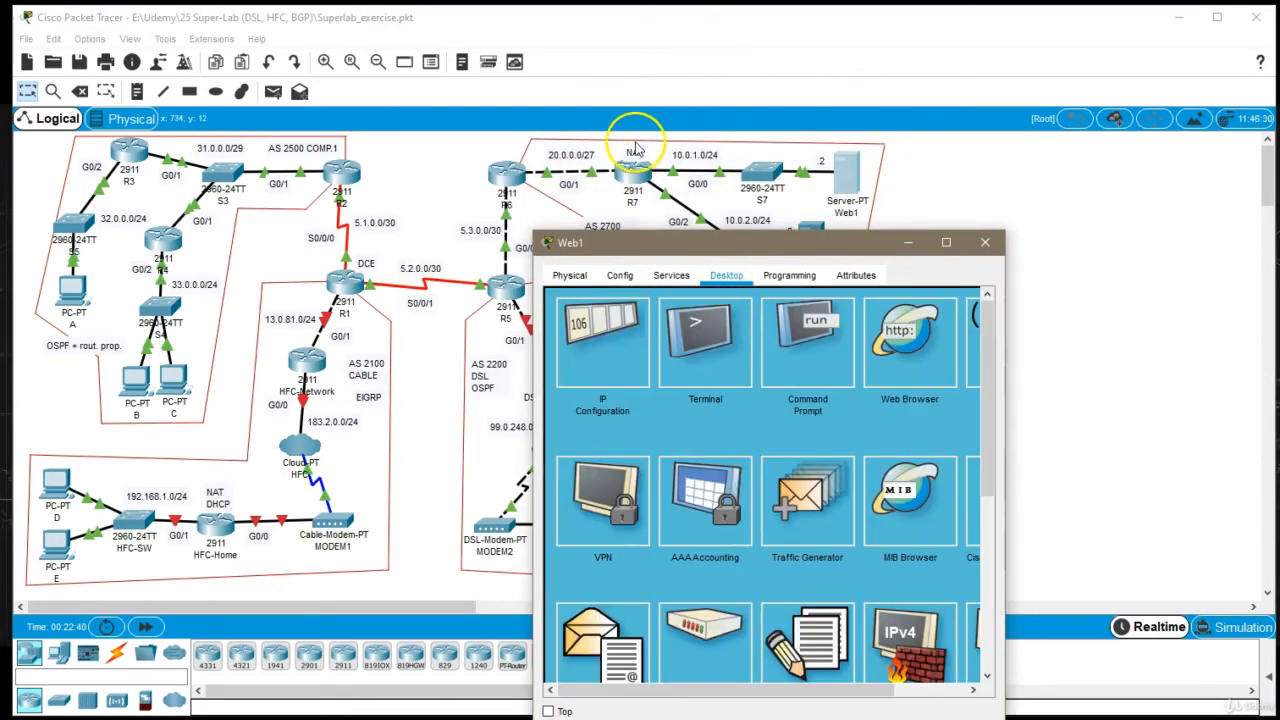
left_click(625, 392)
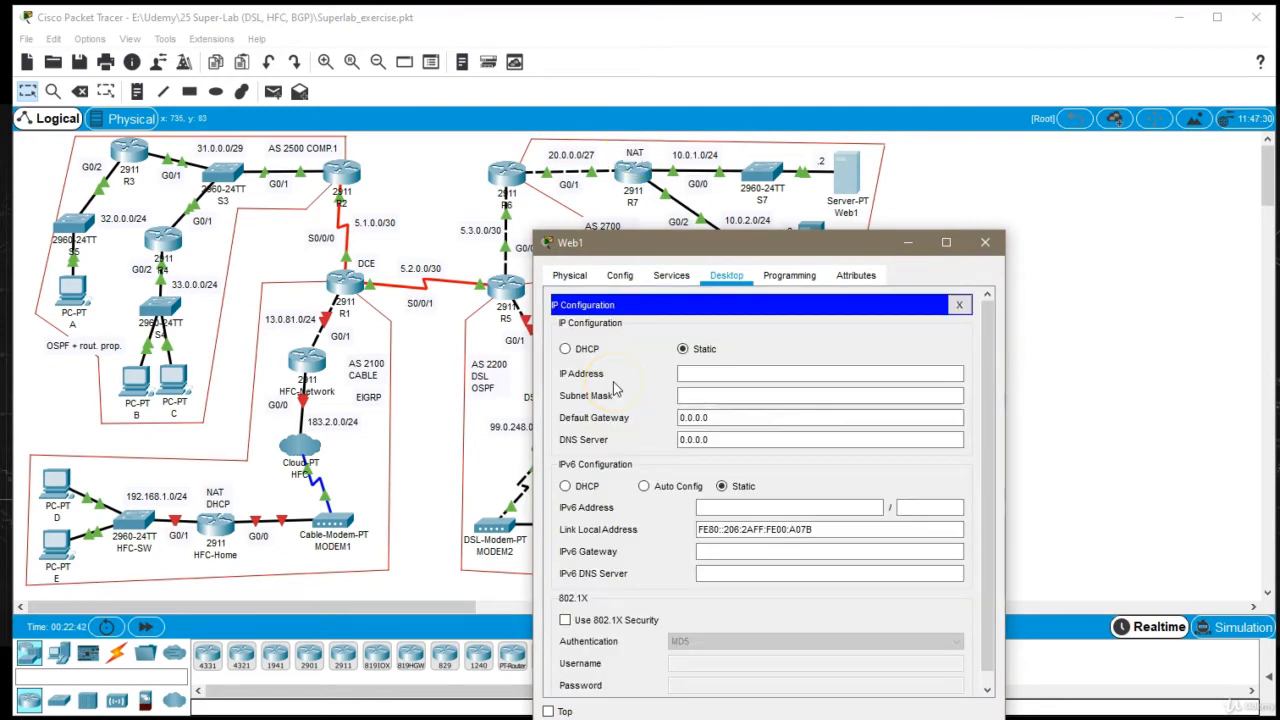
left_click(730, 374)
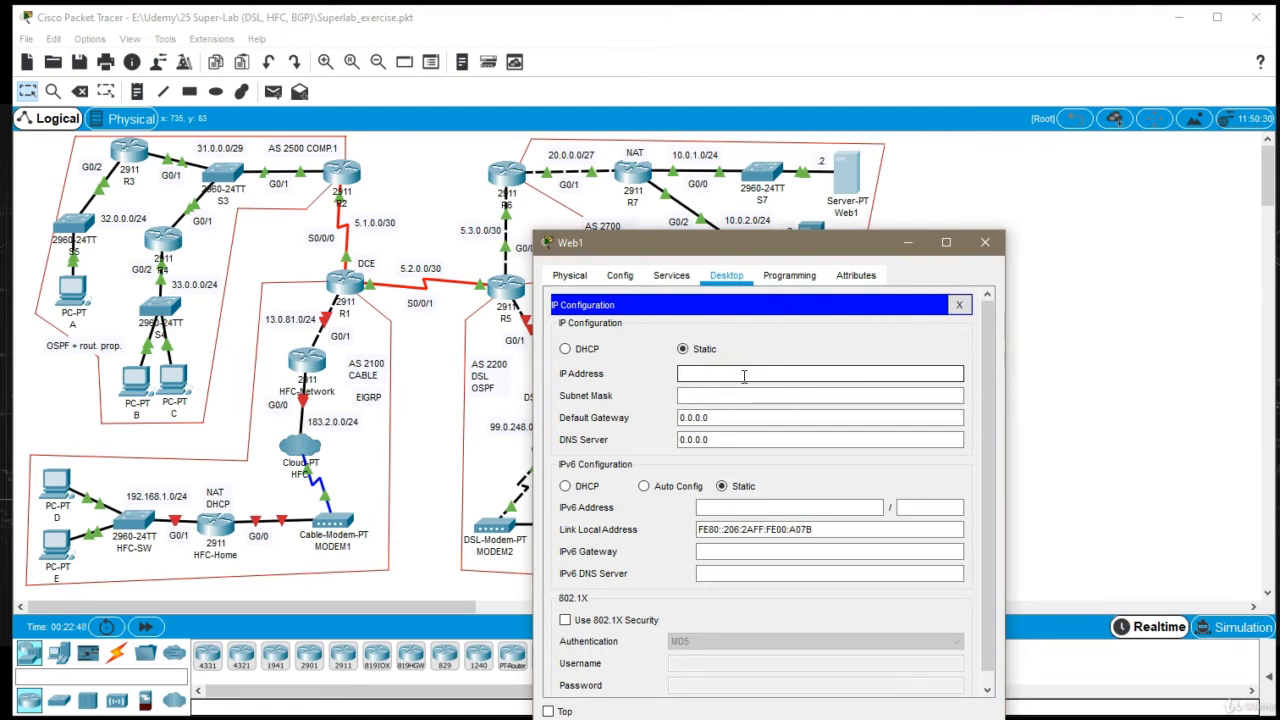
type("10.0.1.2")
key("Tab")
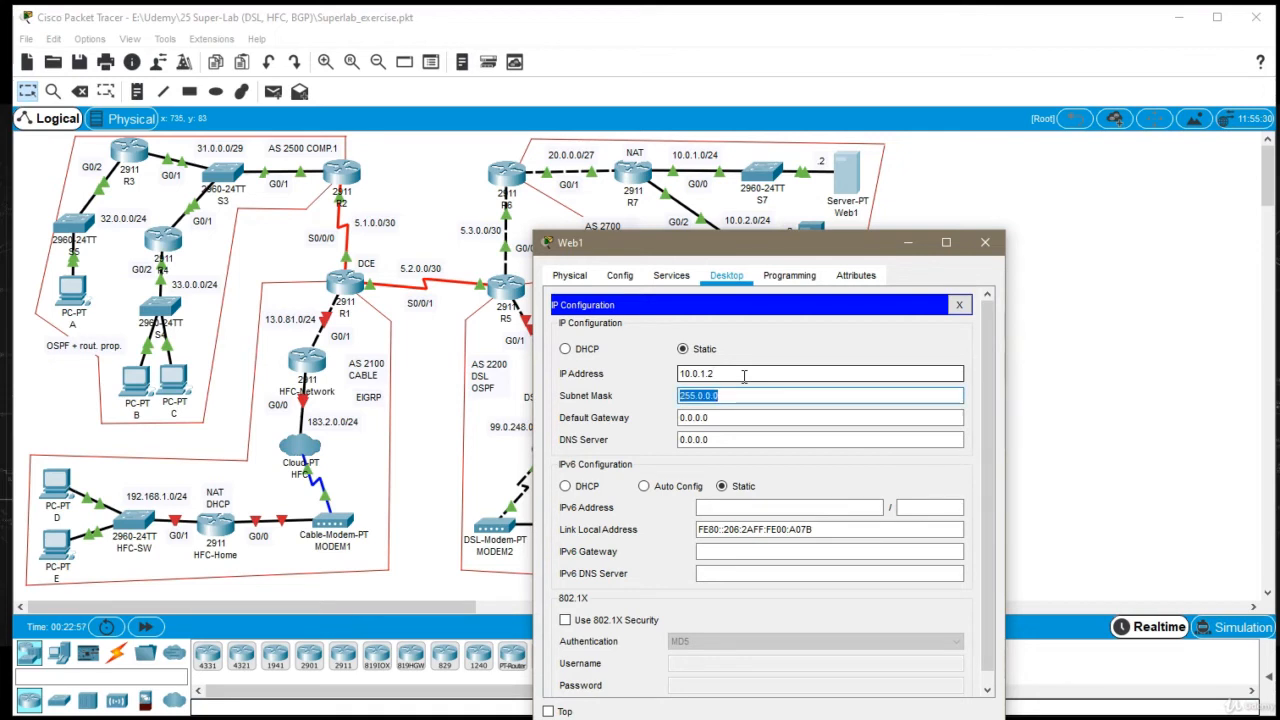
Set Web1's subnet mask to 255.255.255.0 and default gateway to 10.0.1.1, and close its window
type("255.255.255.0")
key("Tab")
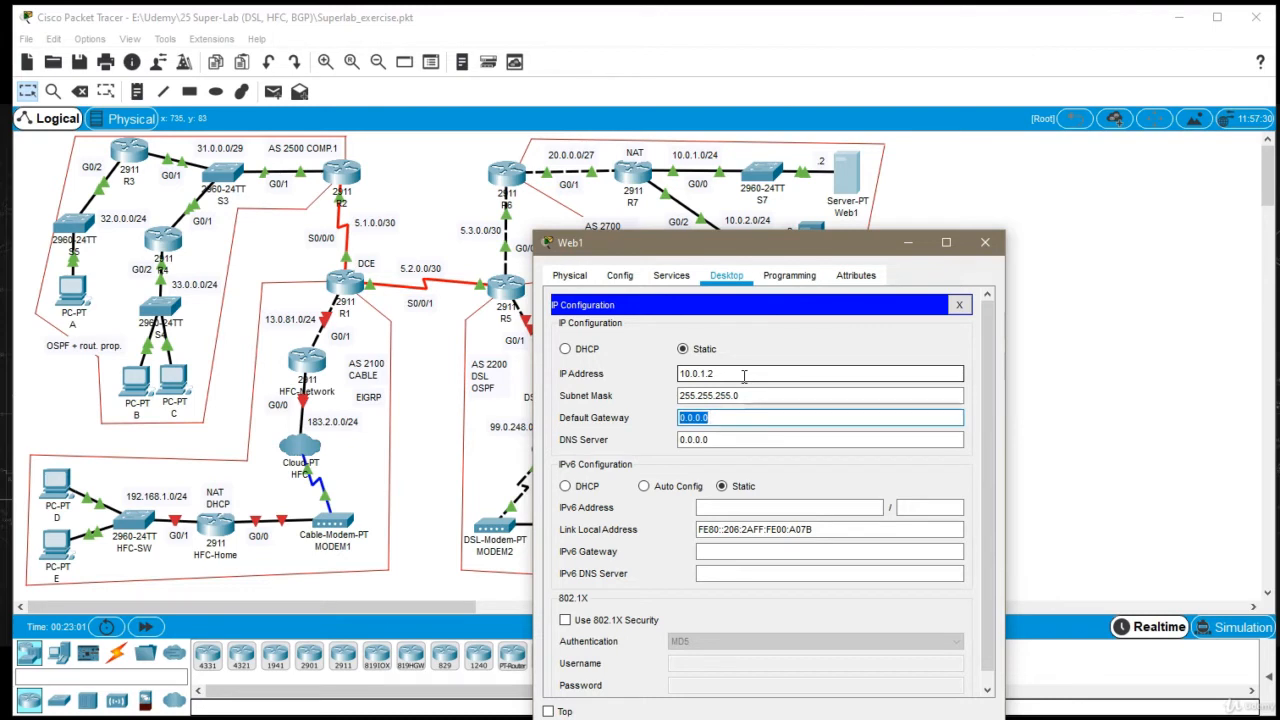
type("10.0.1.1")
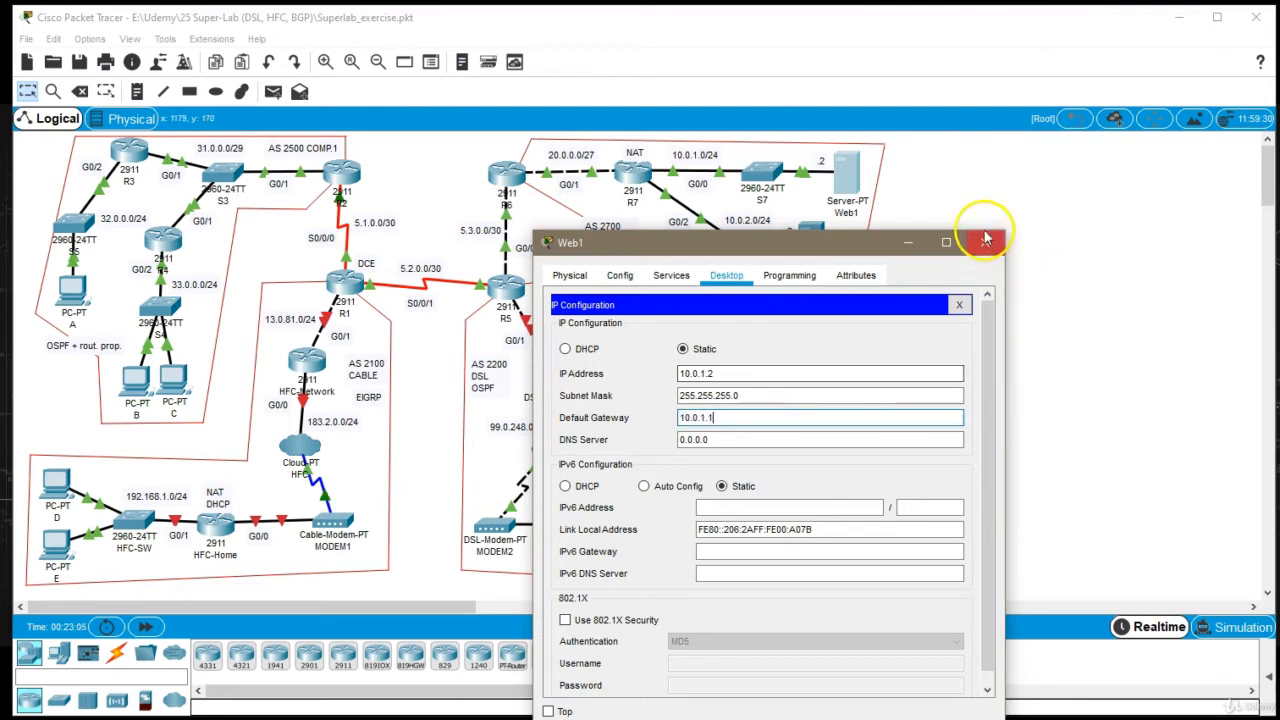
left_click(985, 241)
left_click(846, 172)
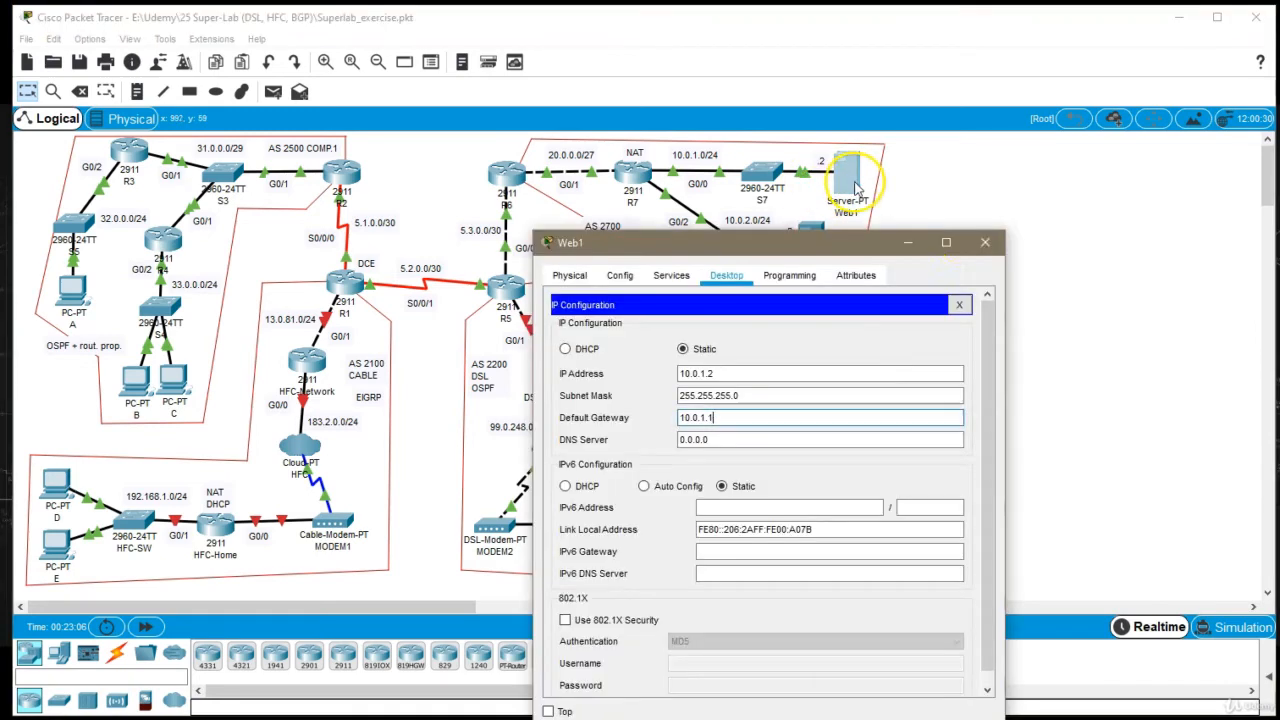
left_click(985, 243)
Open server Web2's IP configuration and set its static IP address to 10.0.2.2
left_click(806, 238)
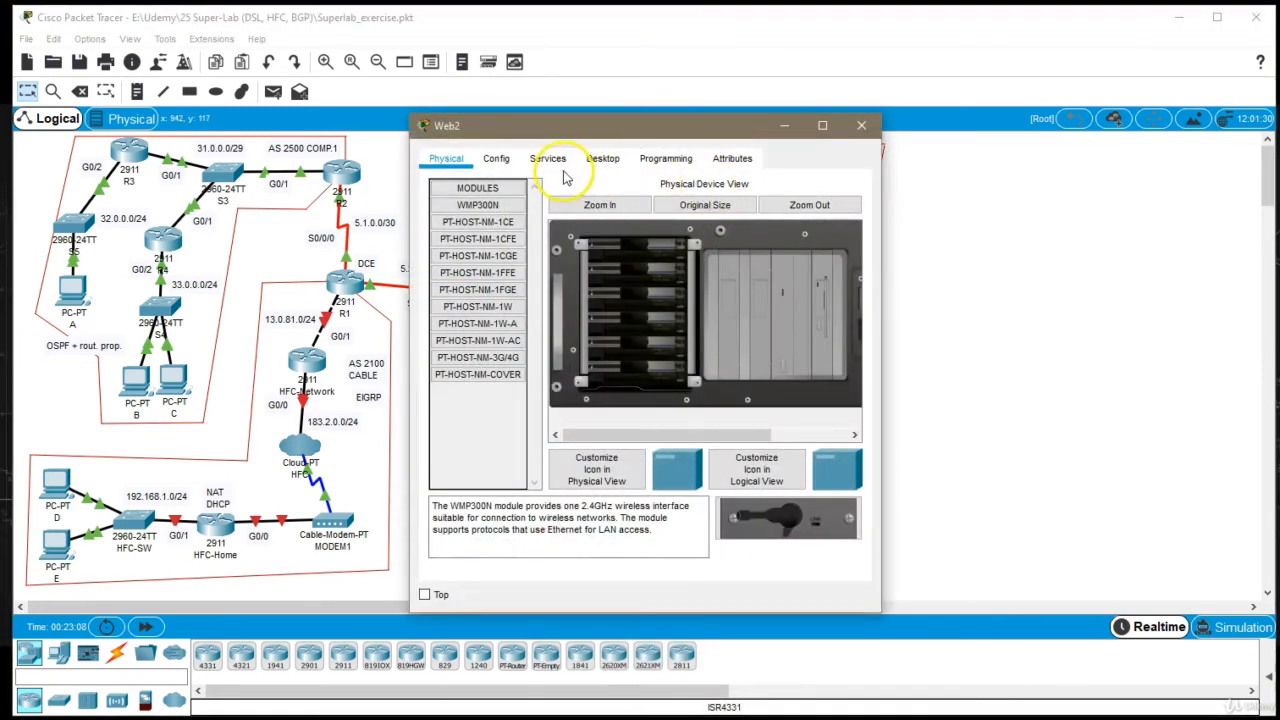
left_click(550, 160)
left_click(603, 160)
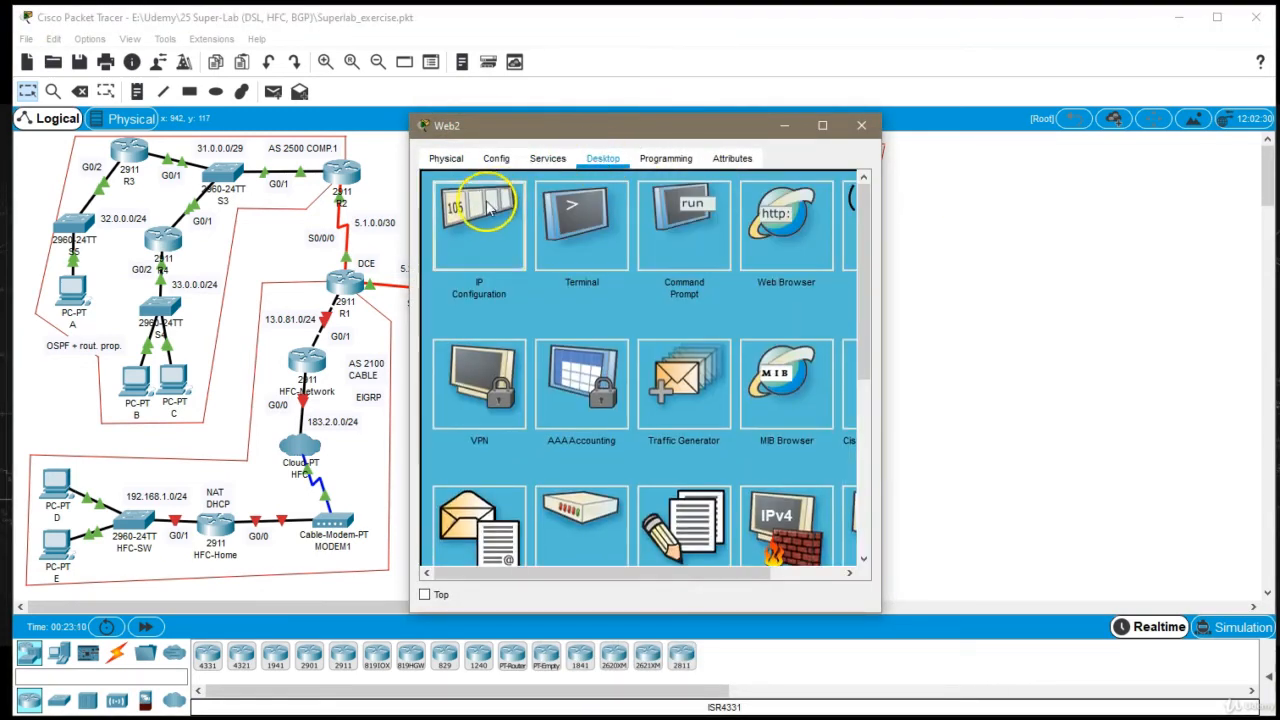
left_click(481, 212)
left_click_drag(634, 126, 771, 323)
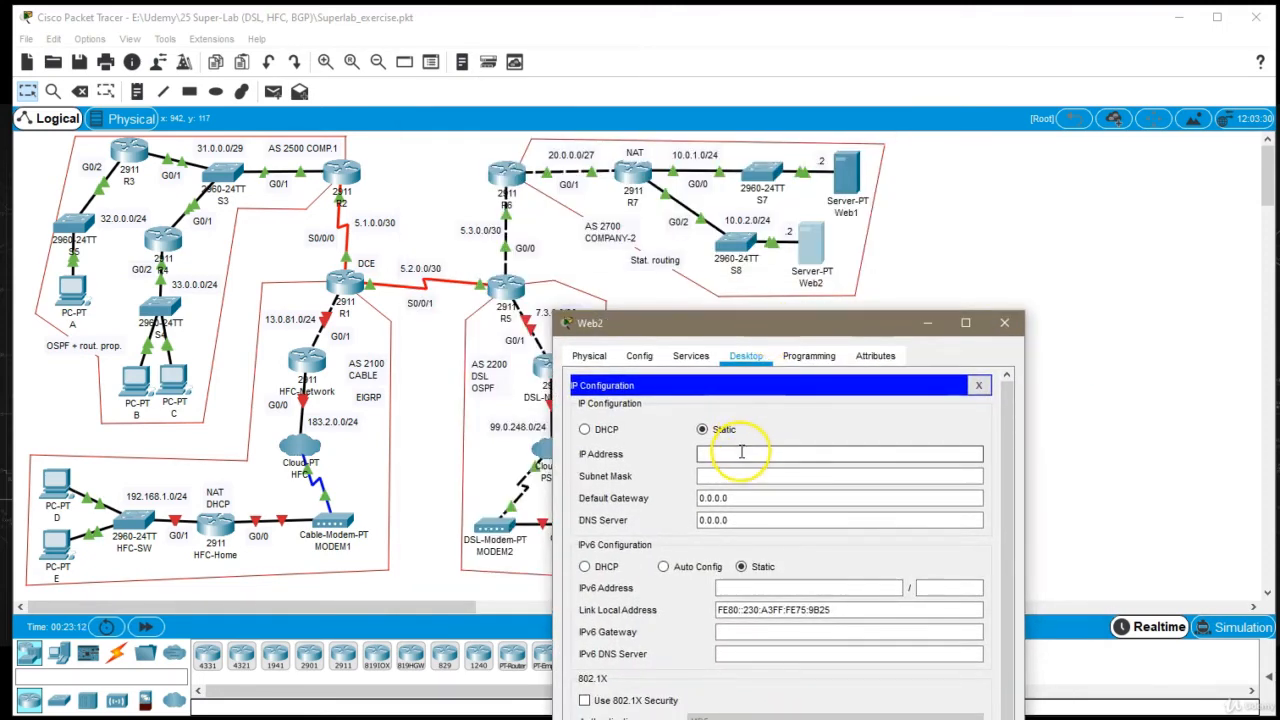
left_click(741, 453)
type("10.0.")
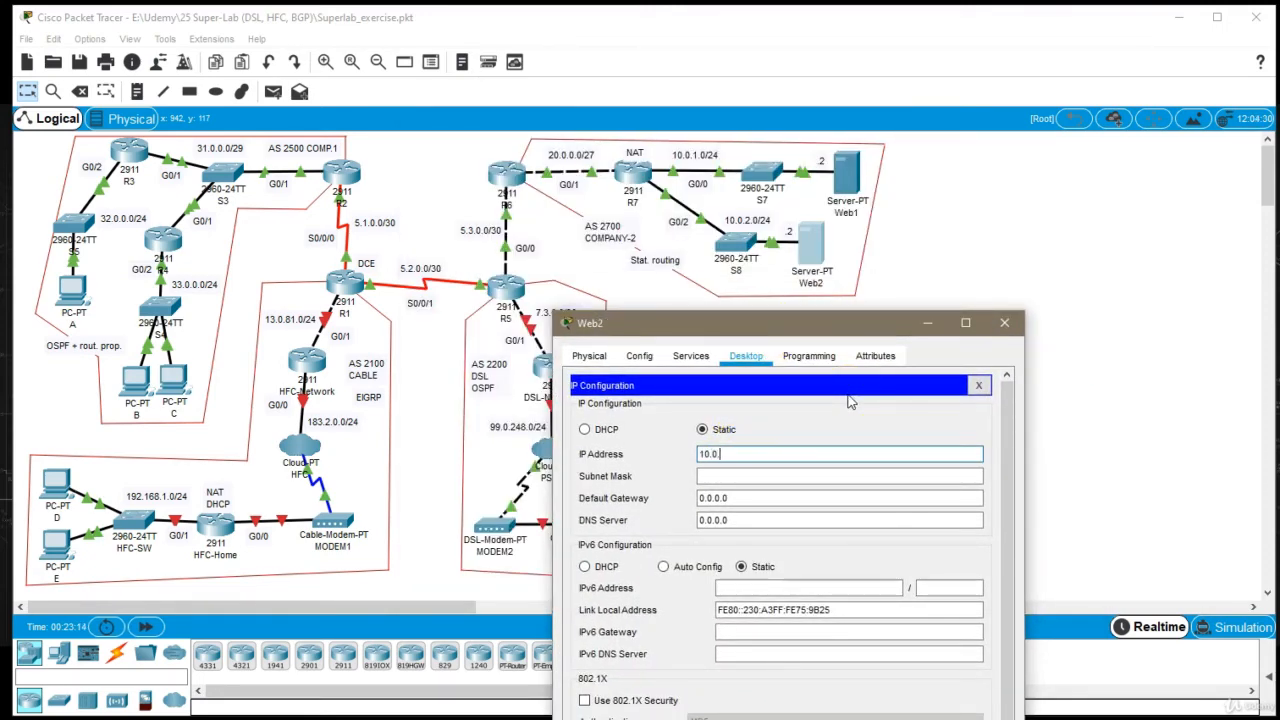
type("2.2")
key("Tab")
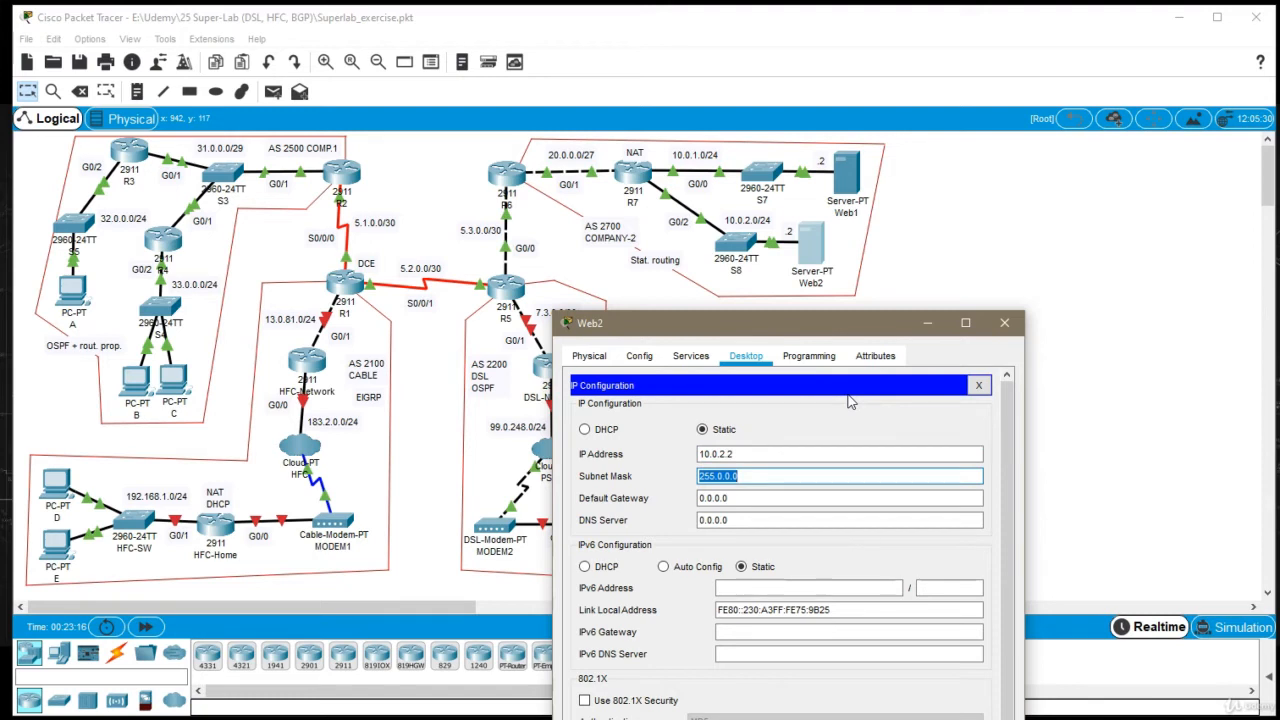
Set Web2's subnet mask to 255.255.255.0, enter its default gateway in the 10.0.2.0/24 network and close its window
type("255.255.255.0")
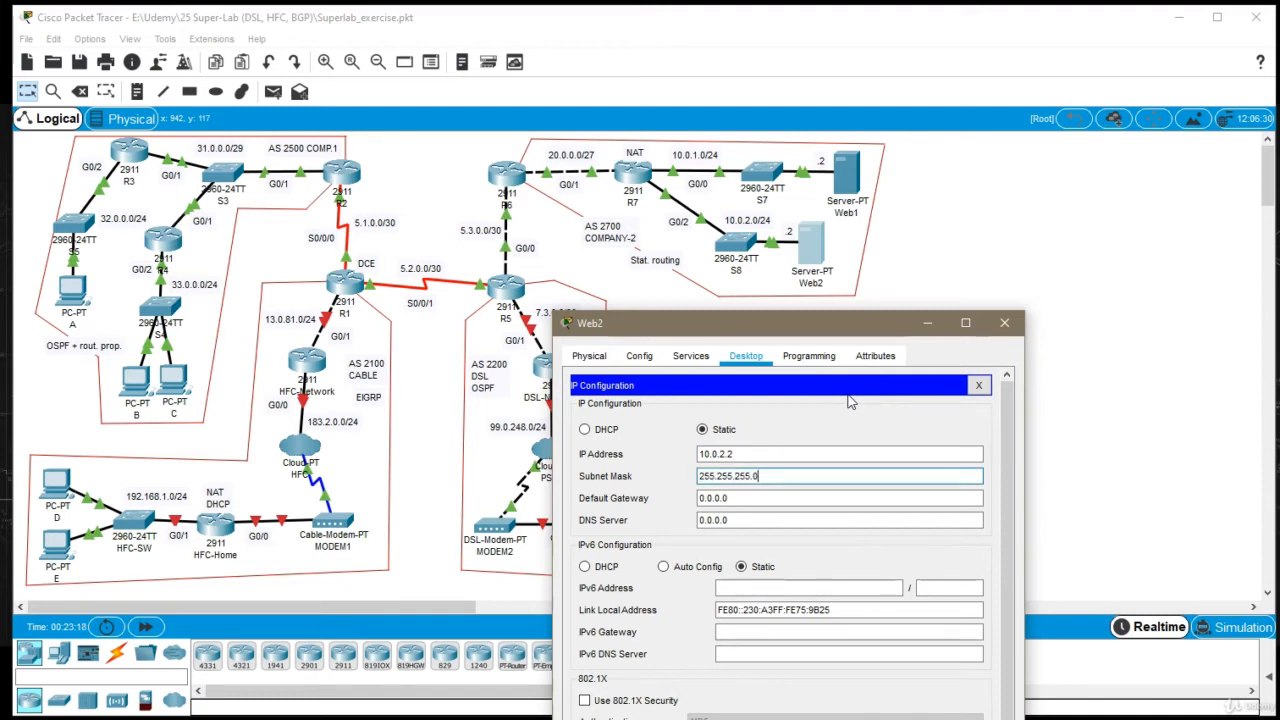
key("Tab")
type("0")
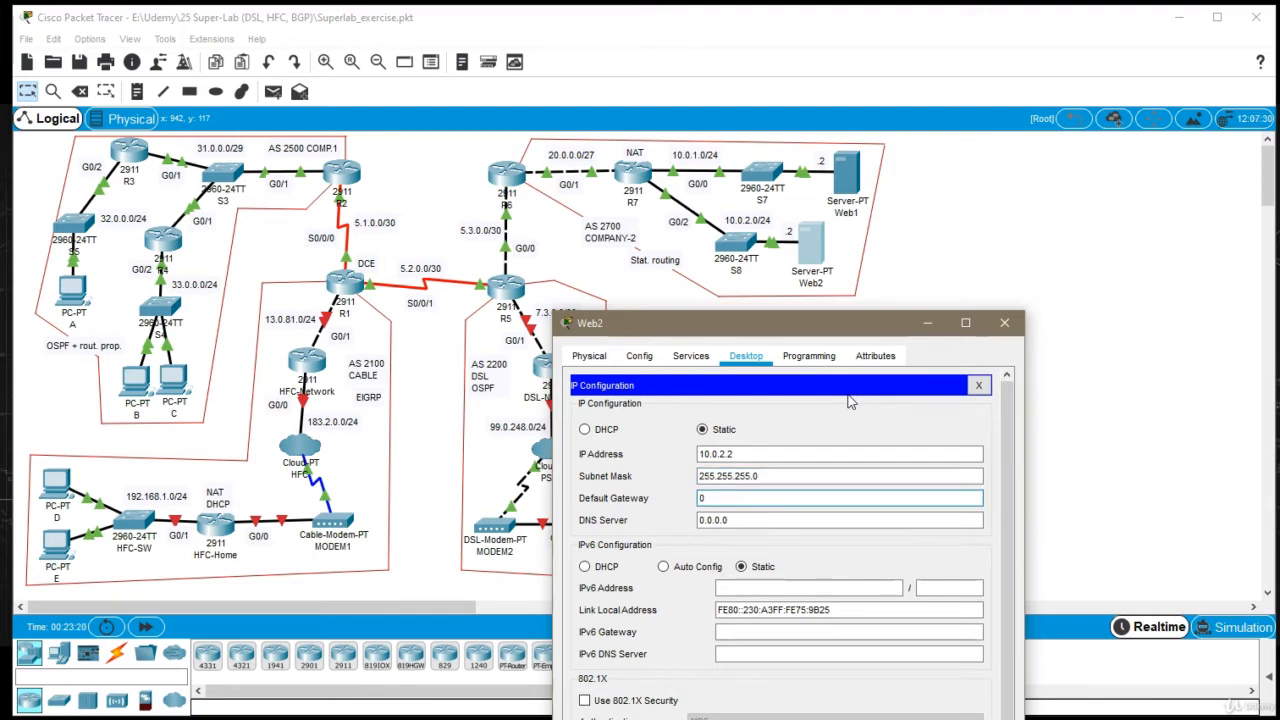
type("10.0.2.1")
left_click(1004, 322)
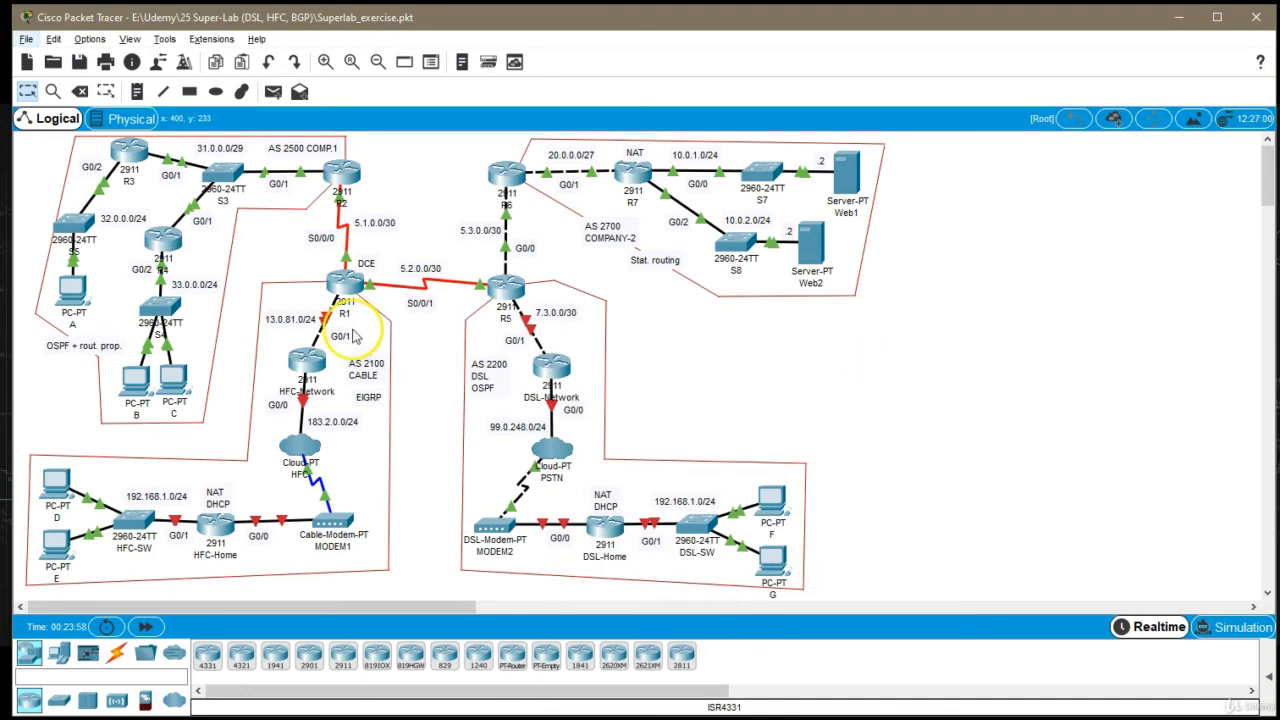
Open the HFC-Network router's command line and enter global configuration mode
left_click(337, 336)
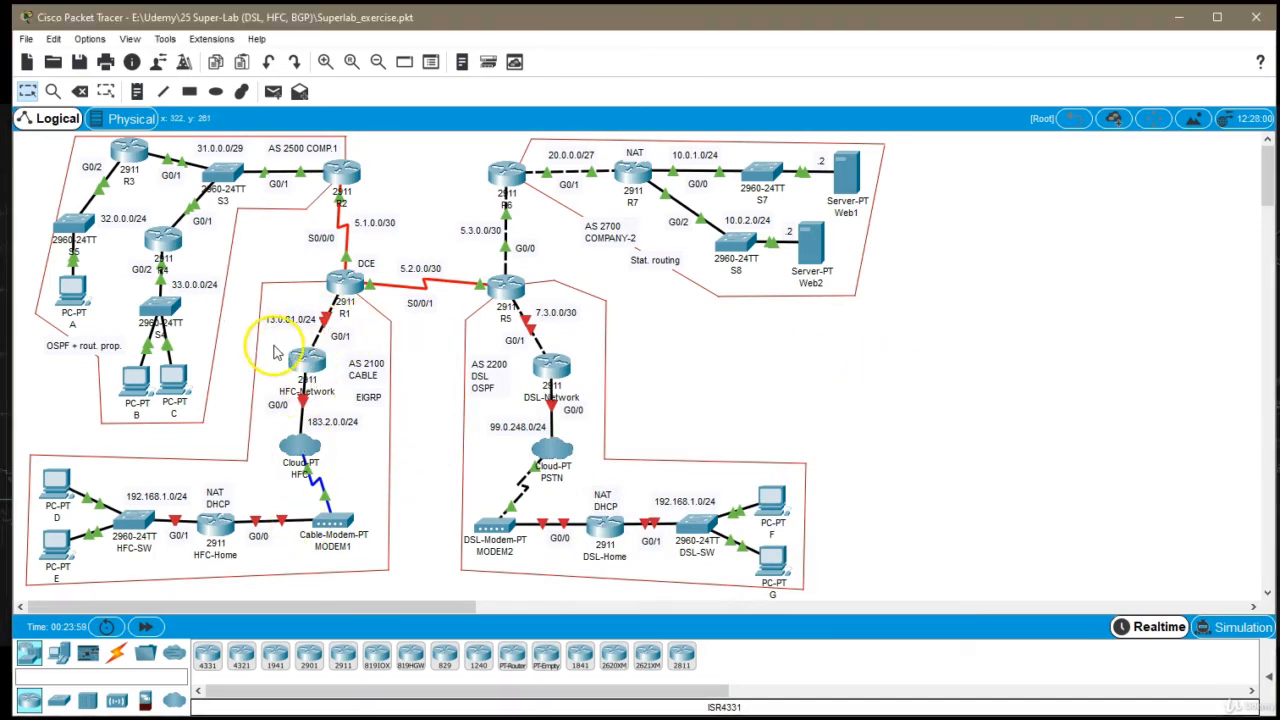
left_click(310, 360)
left_click_drag(659, 135, 815, 105)
left_click(645, 152)
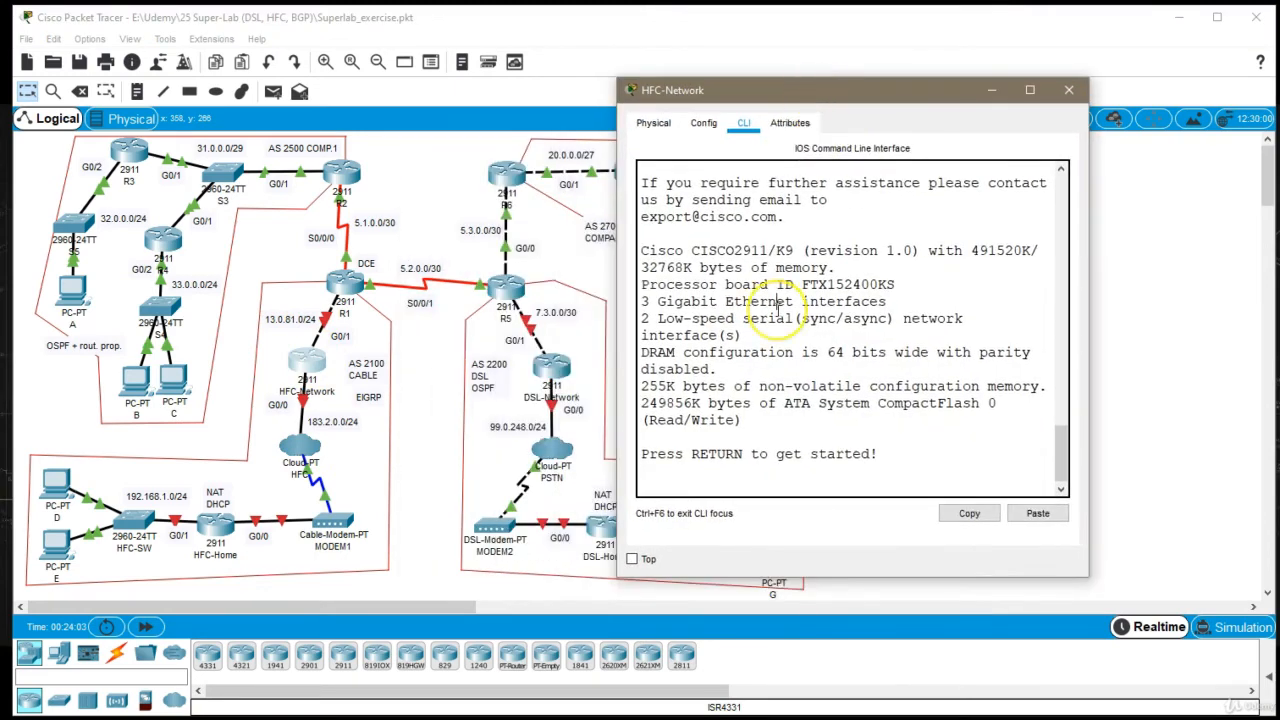
key("Return")
type("en")
key("Return")
type("conf t")
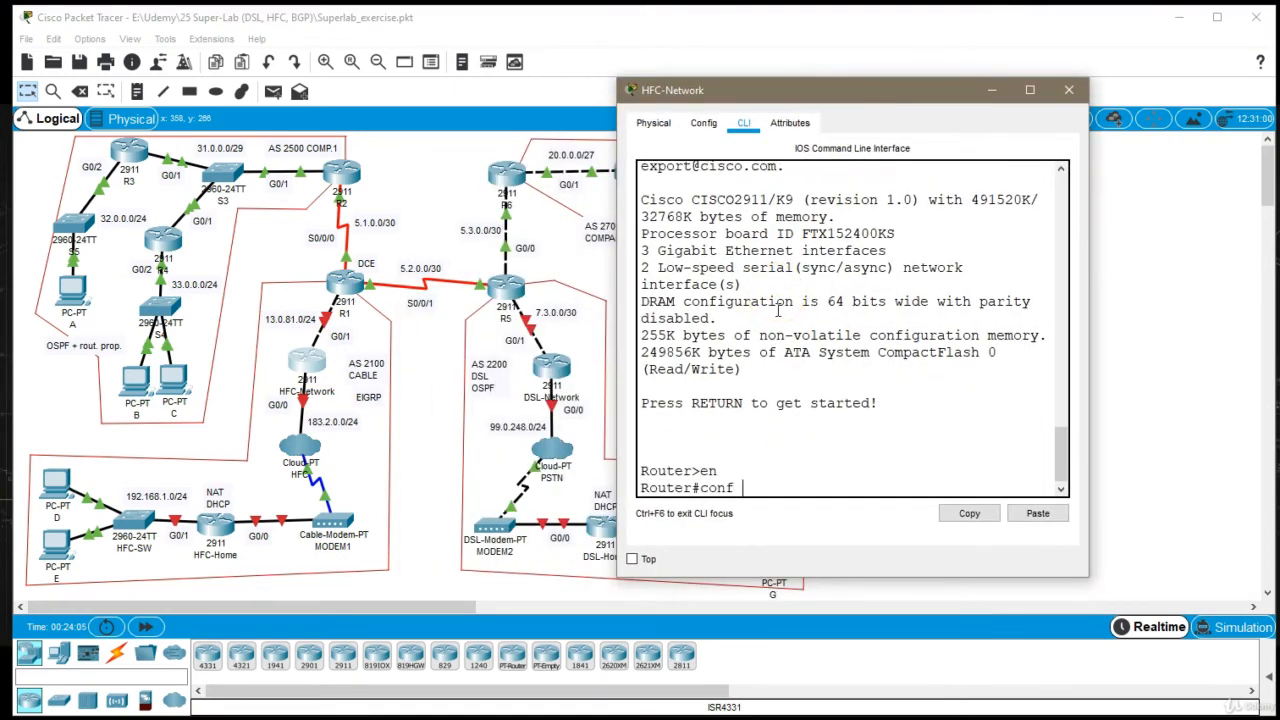
key("Return")
Set the HFC-Network router's hostname to HFC-N
type("host H")
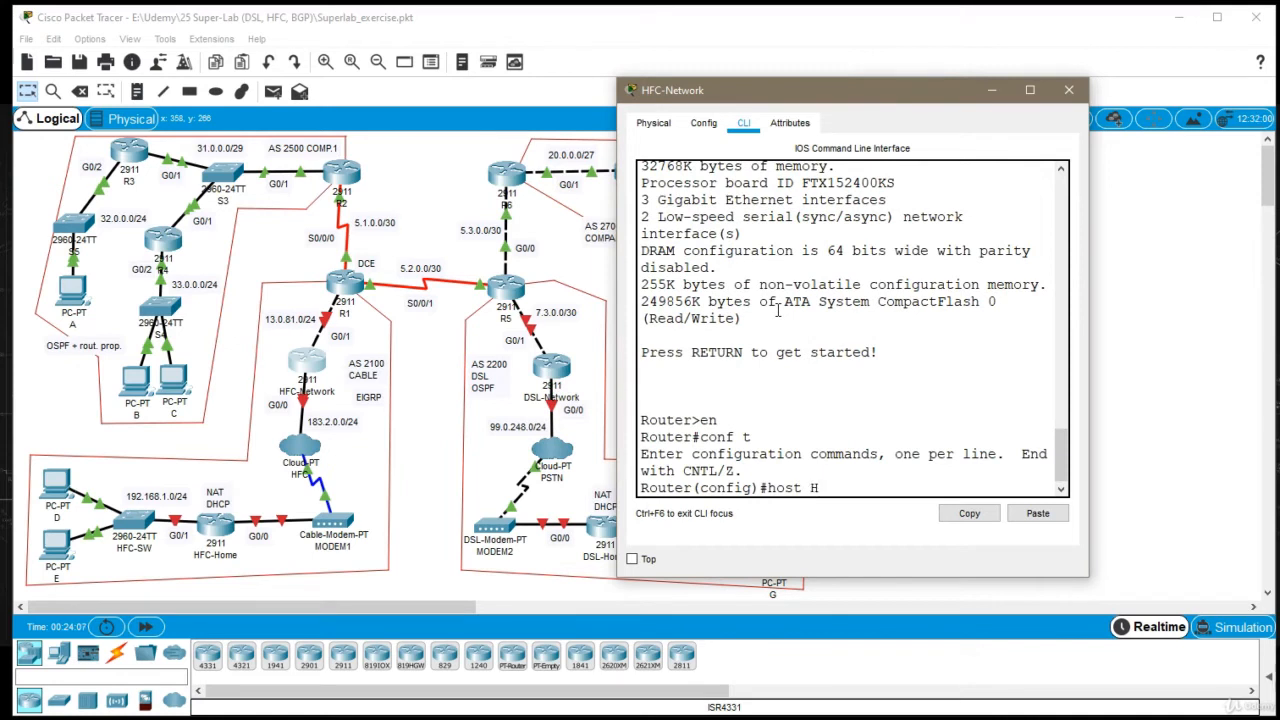
type("FC-N")
key("Return")
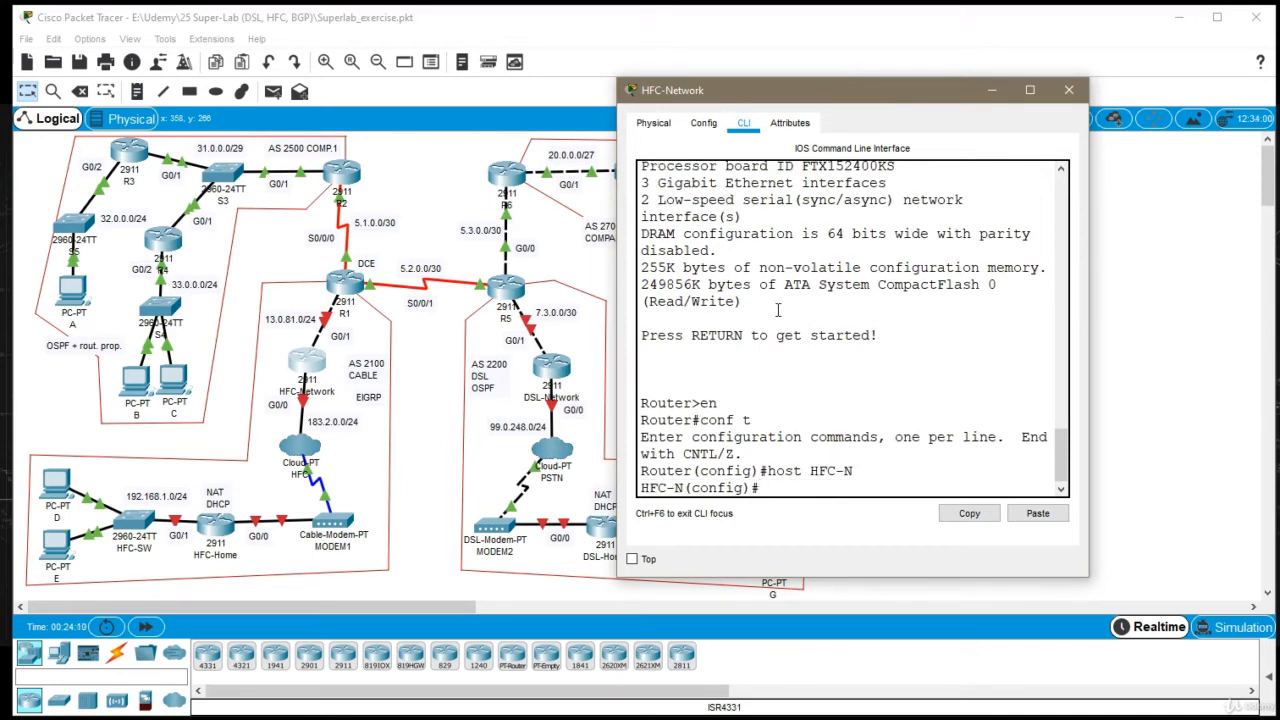
Assign IP address 13.0.81.2 with mask 255.255.255.0 to interface G0/1 of the HFC-Network router
type("int g0/1")
key("Return")
type("ip add")
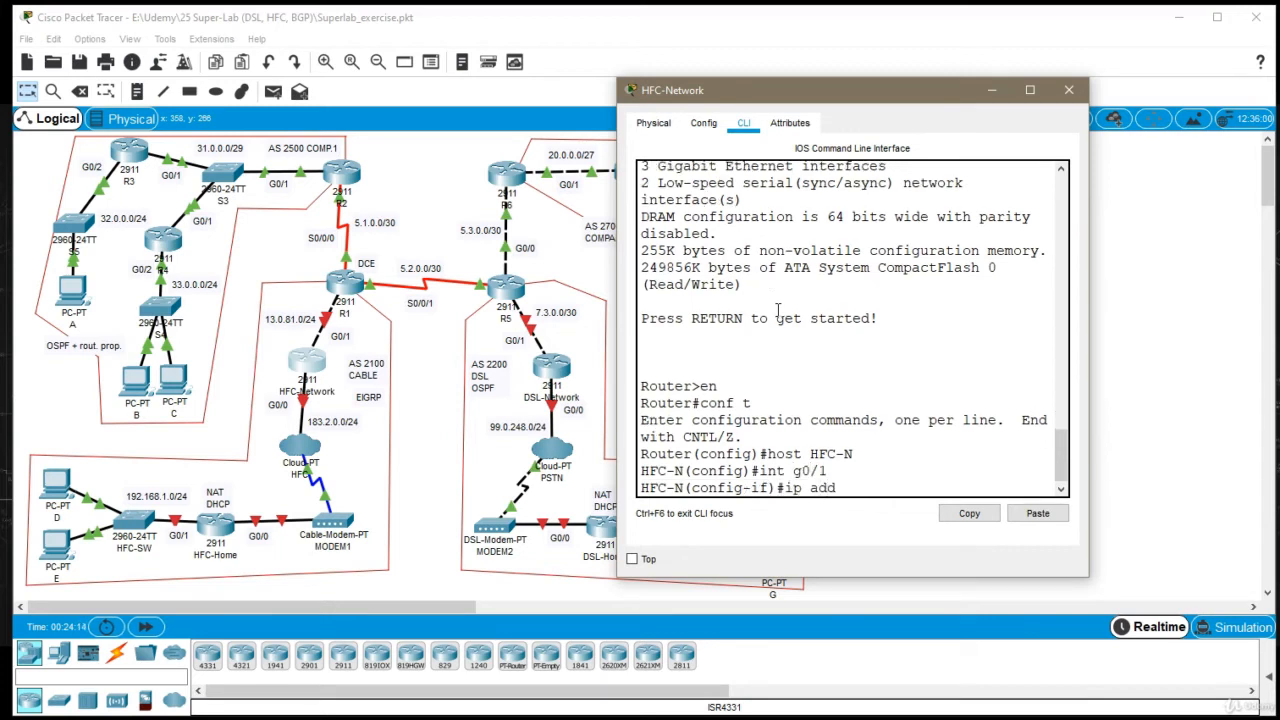
type("r 13.0.81.2 255.255.25")
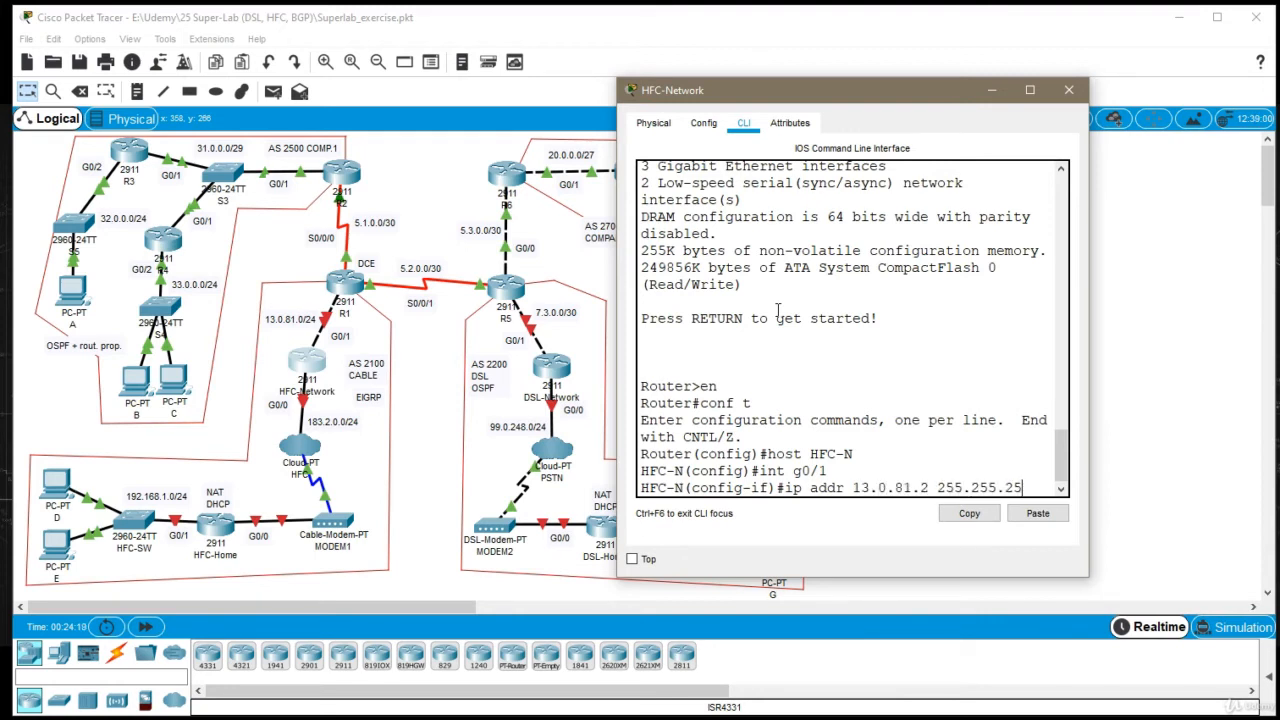
type("5.0")
key("Return")
Enable interface G0/1 on the HFC-Network router and return to global configuration mode
type("no sh")
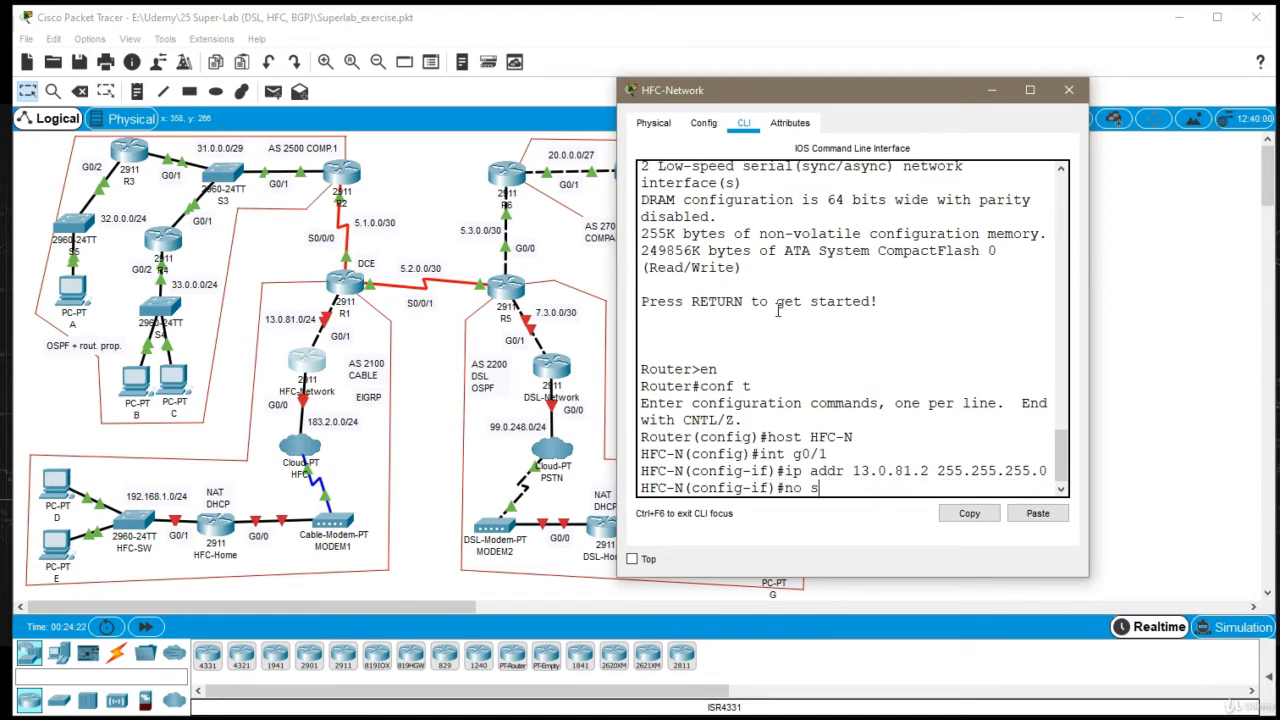
key("Return")
type("exi")
key("Return")
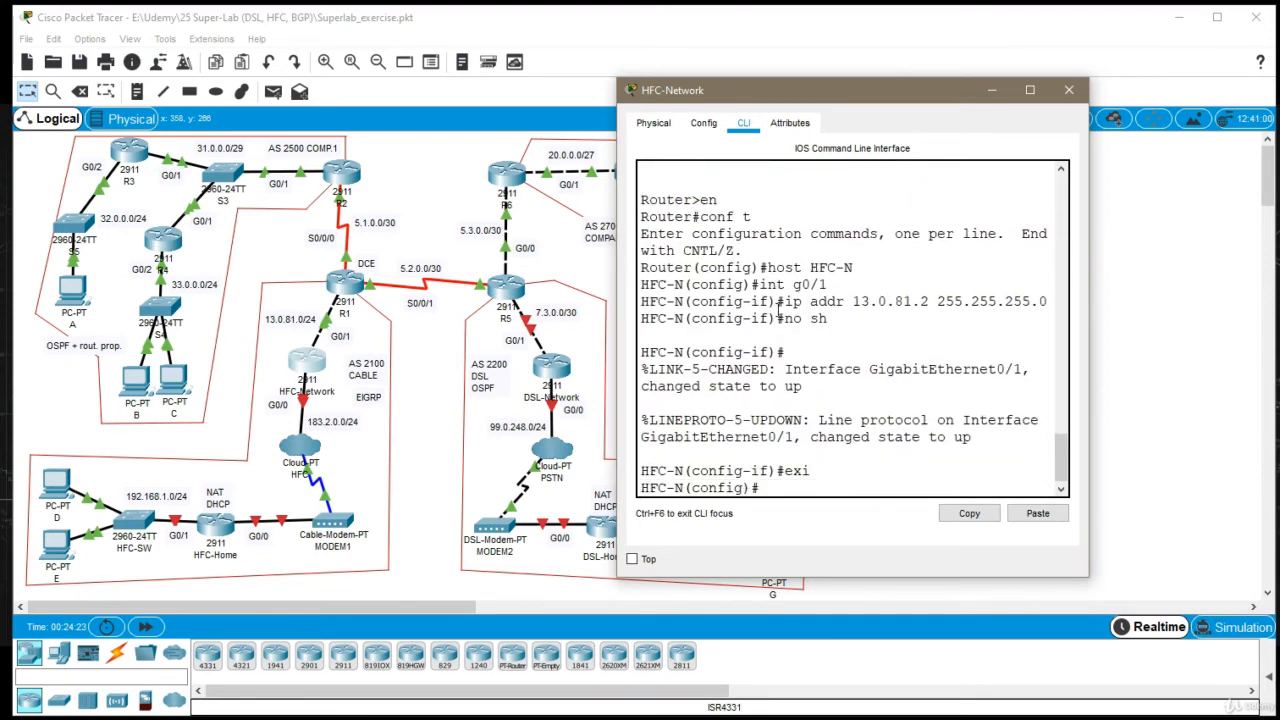
Assign IP address 183.2.0.1 with mask 255.255.255.0 to interface G0/0 of the HFC-Network router
type("int g0/0")
key("Return")
type("ip addr")
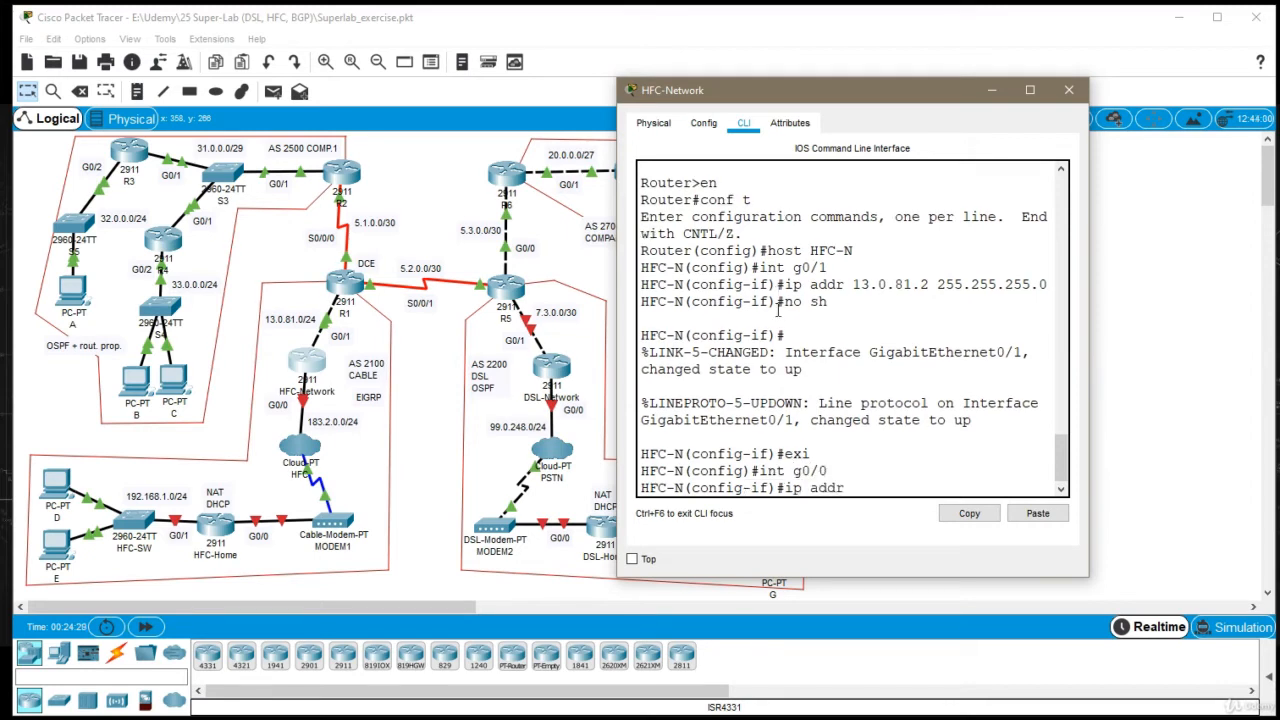
type(" 183.2.0.1 255.255.255.0")
key("Return")
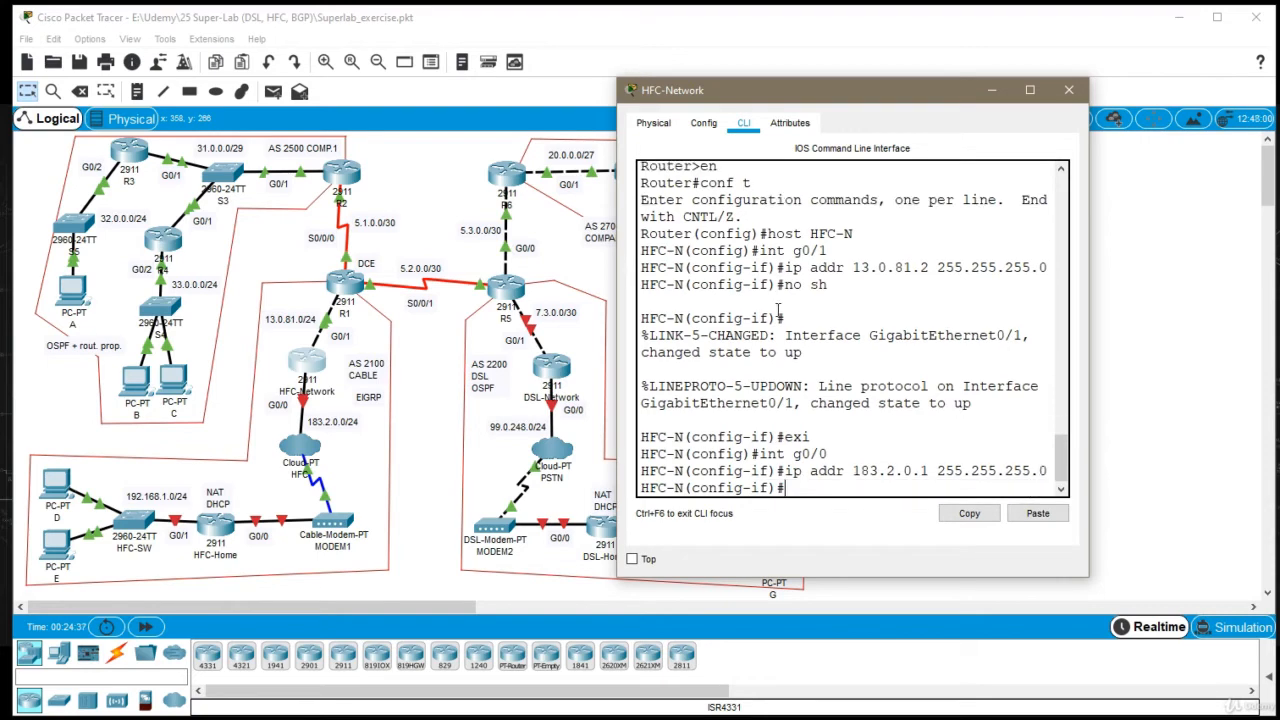
Enable interface G0/0 on the HFC-Network router, widen its window and return to global configuration mode
type("no sh")
key("Return")
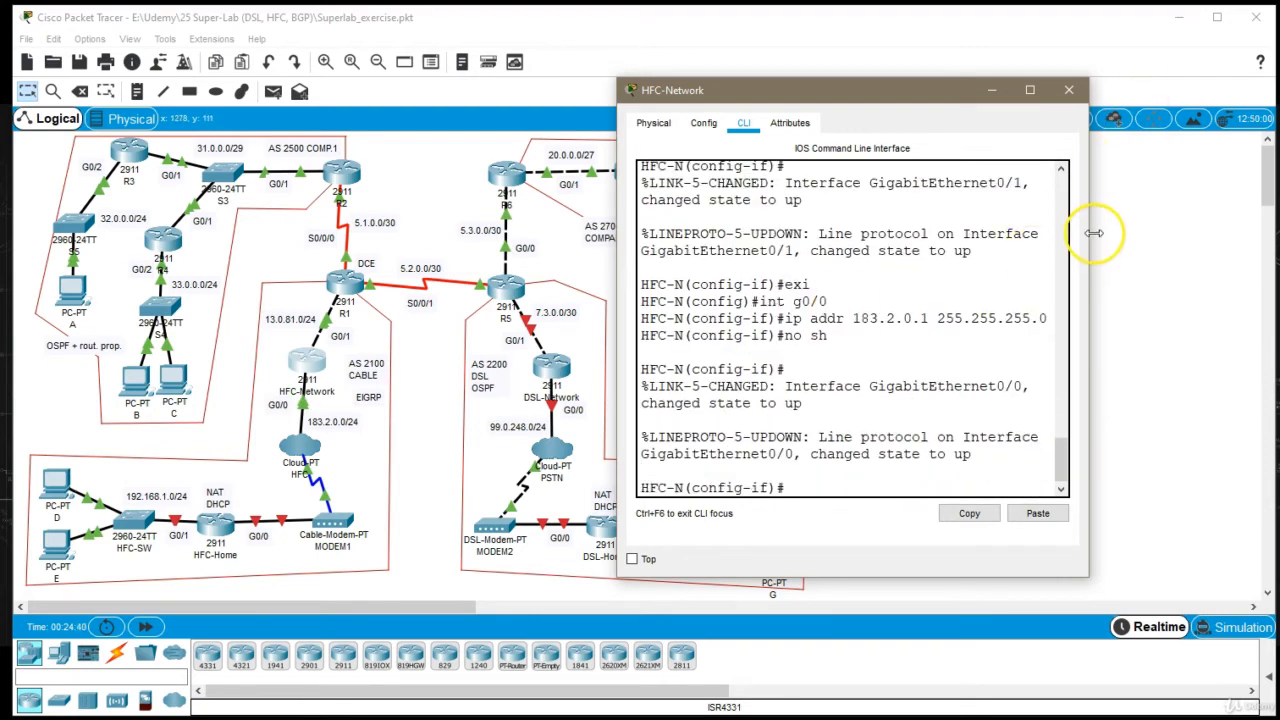
left_click_drag(1093, 234, 1156, 239)
type("exi")
key("Return")
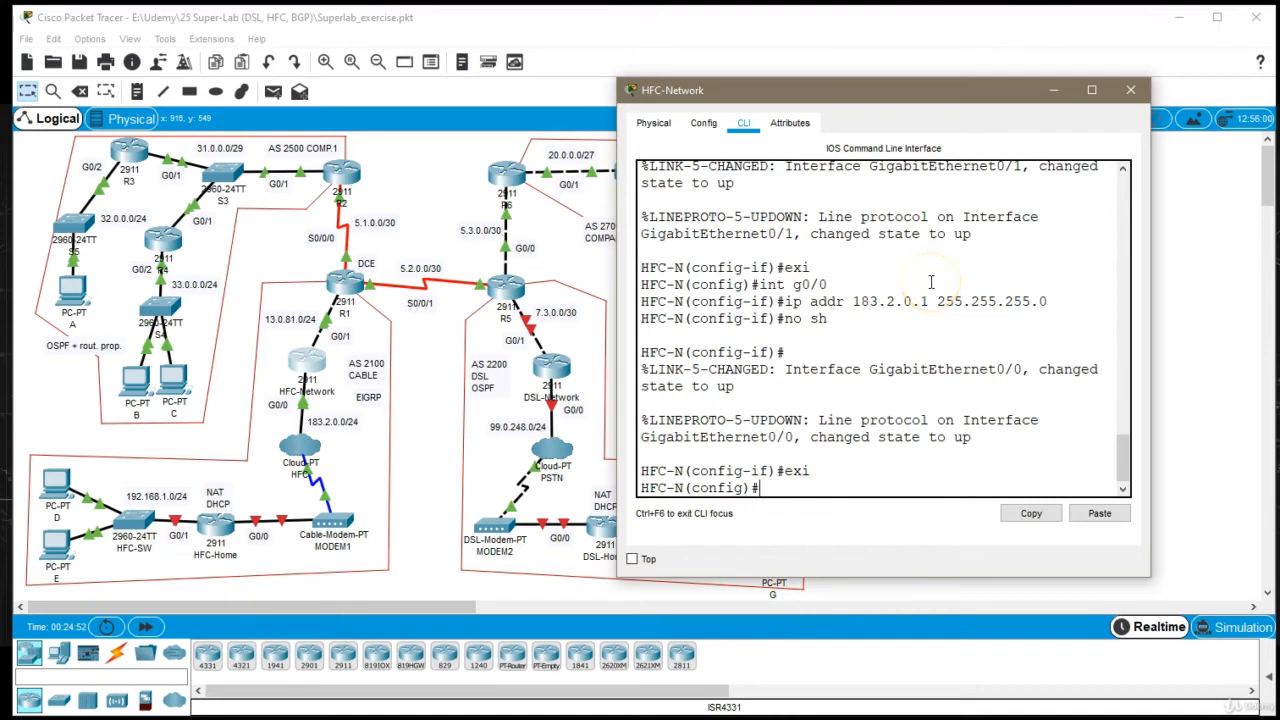
Create a DHCP pool named HFCNetPool on the HFC-Network router
type("ip dhcp pool ")
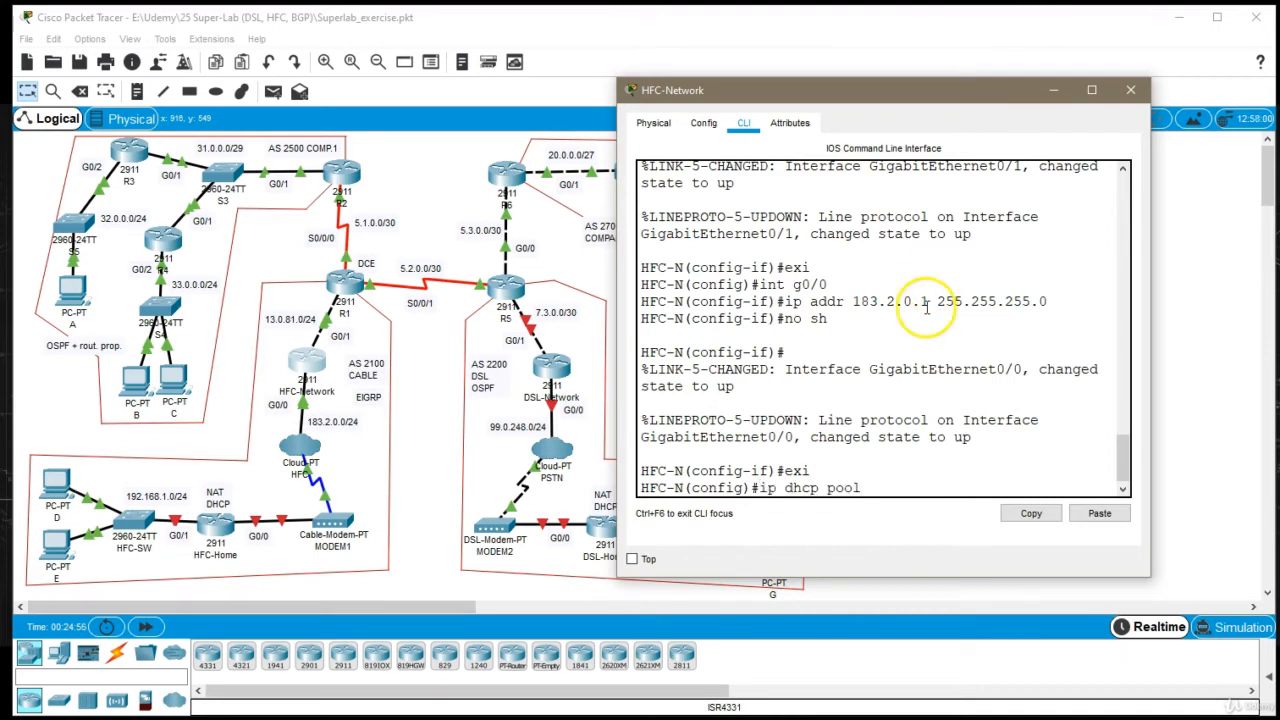
type("HFC")
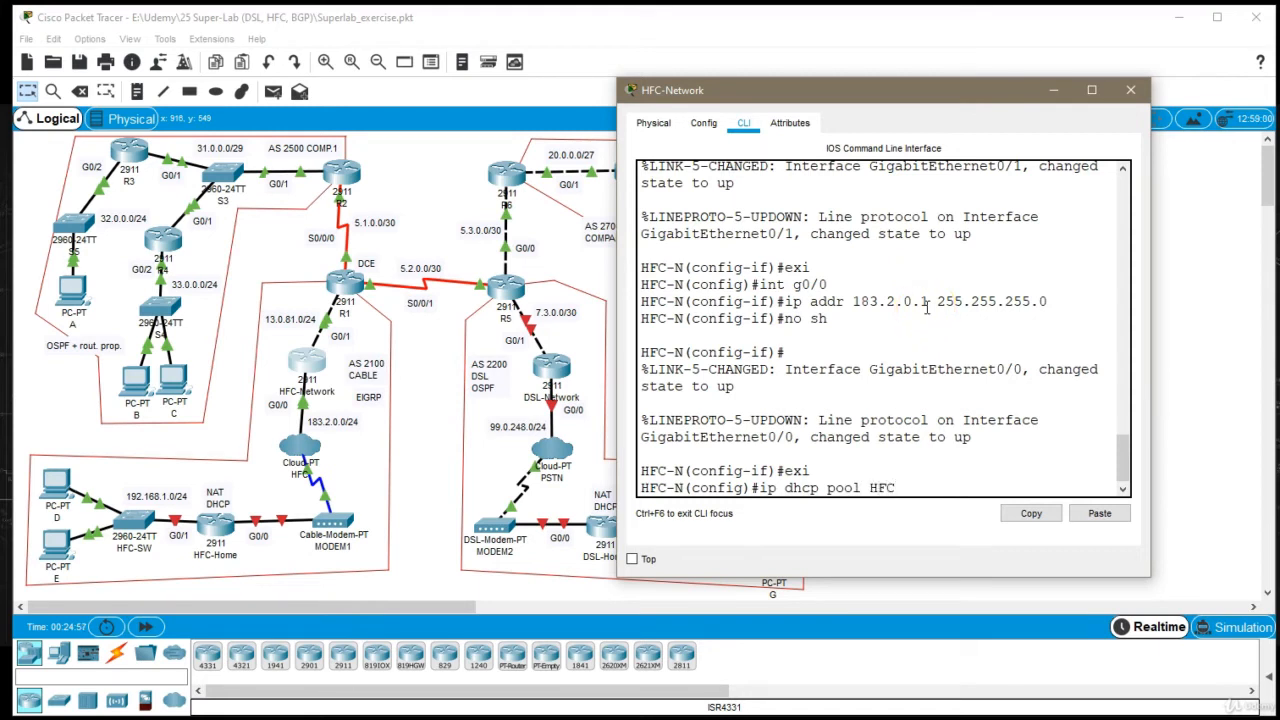
type("NPoolet")
key("Return")
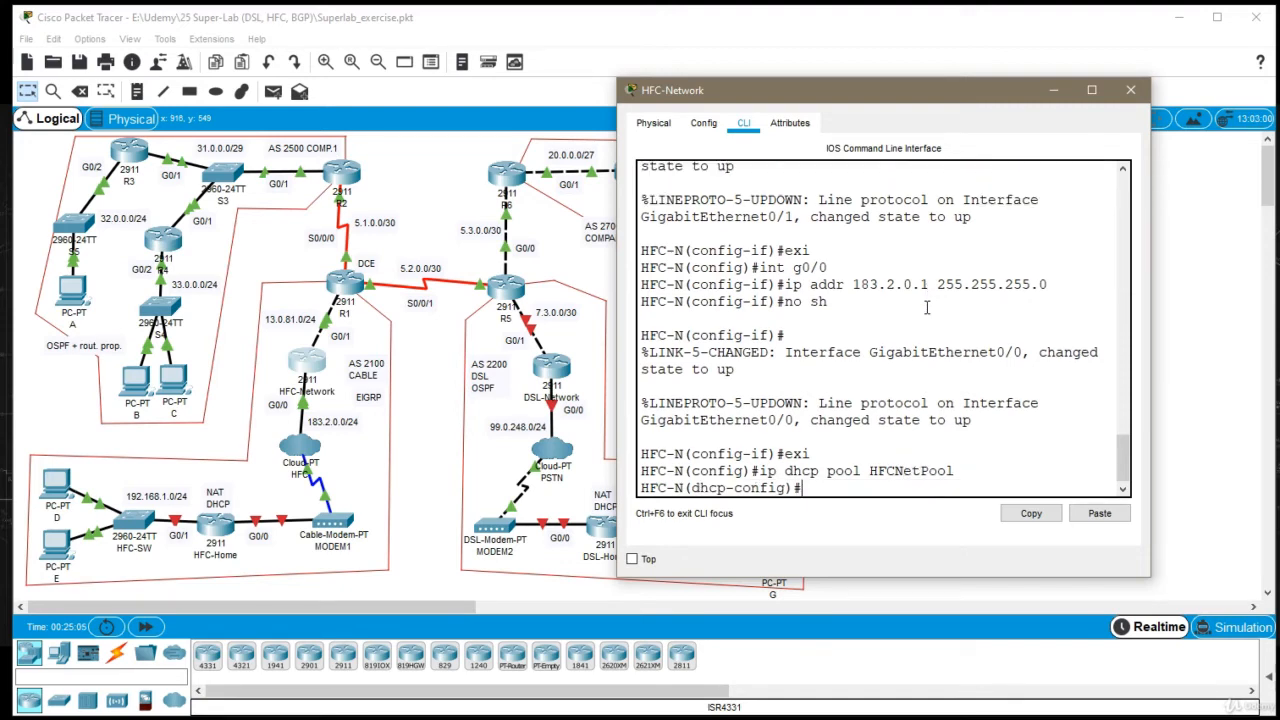
Set the HFCNetPool network to 183.2.0.0 with mask 255.255.255.0, leave the pool configuration and close the router's window
type("network 18")
type("3.2.0.")
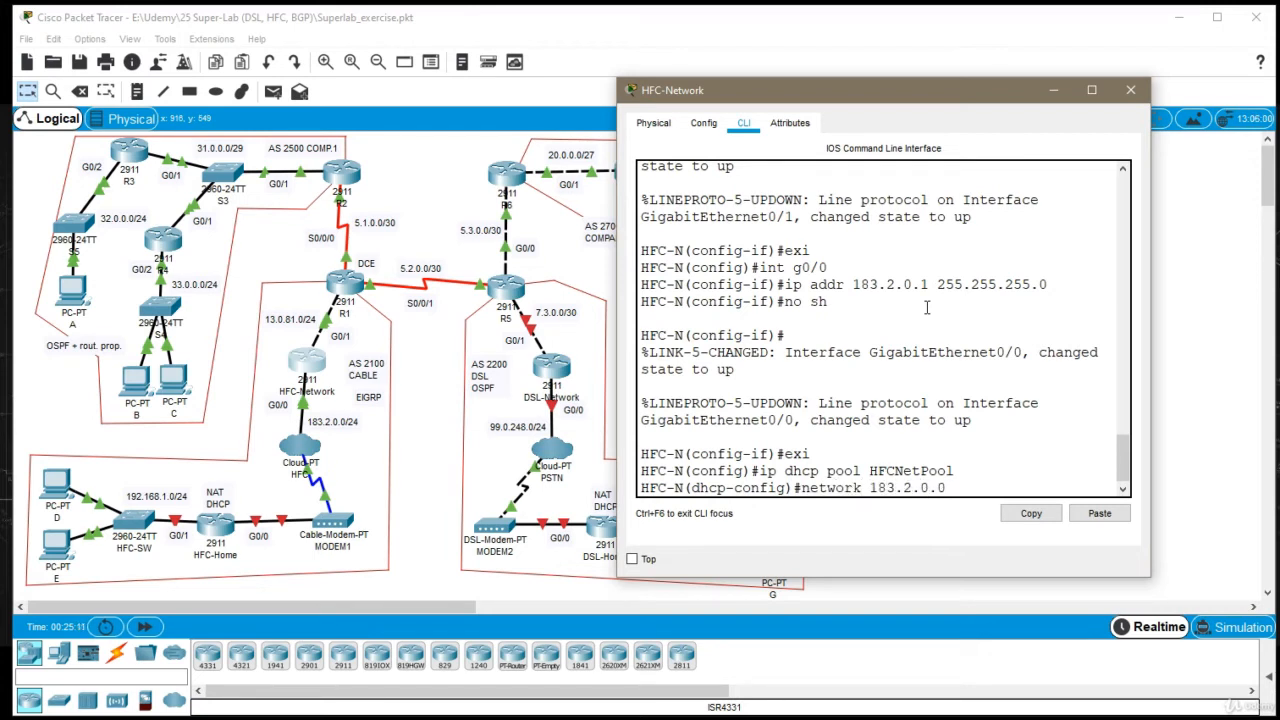
type("0 ?")
type(" 255.255.255.0")
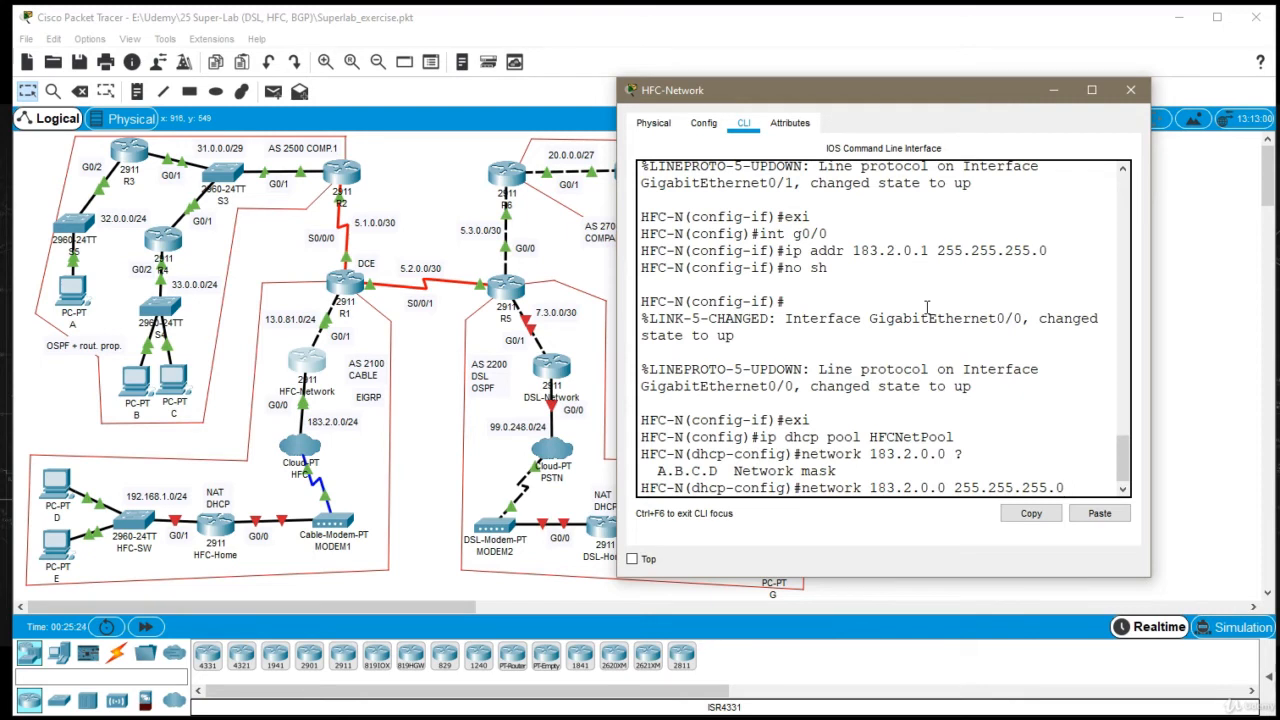
key("Return")
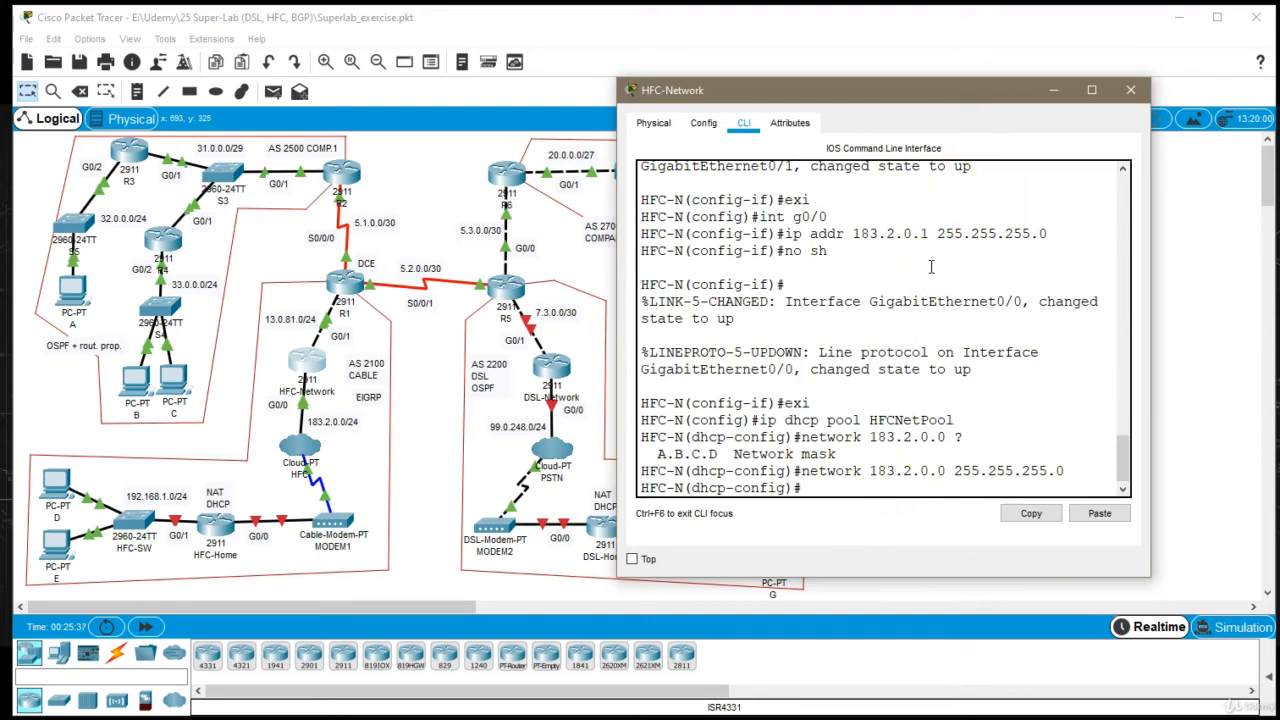
key("Return")
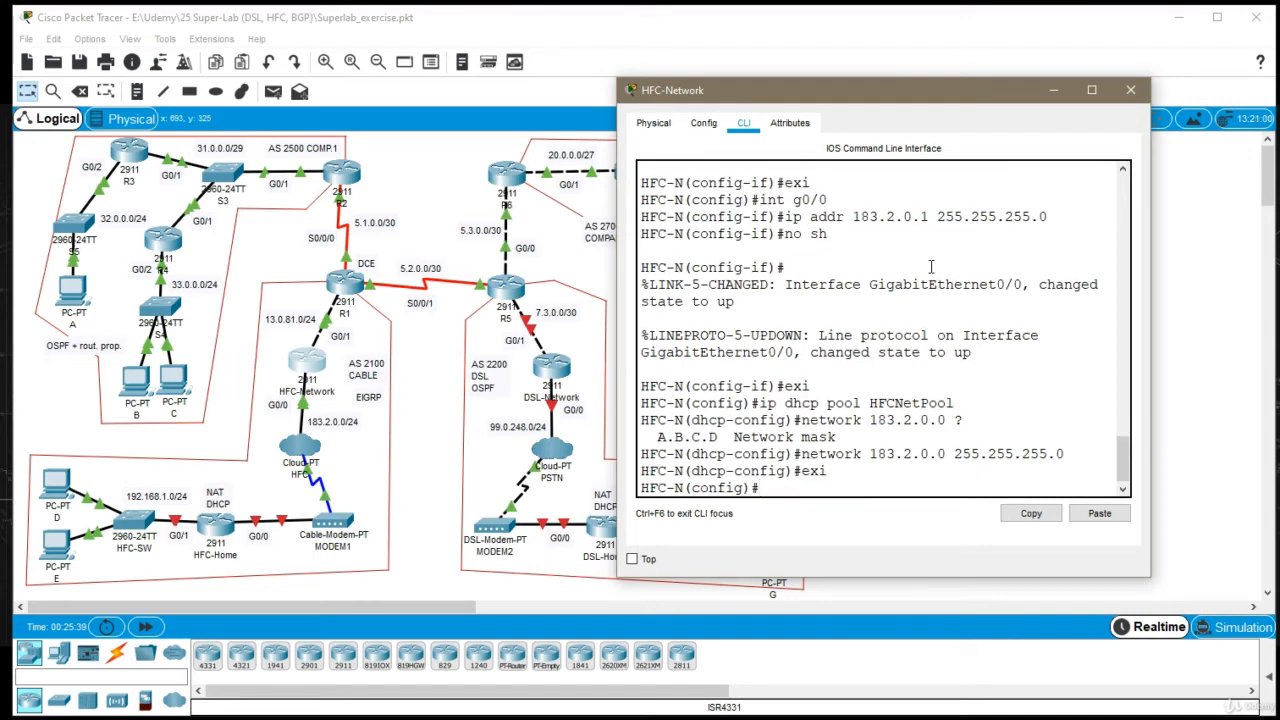
left_click(1130, 90)
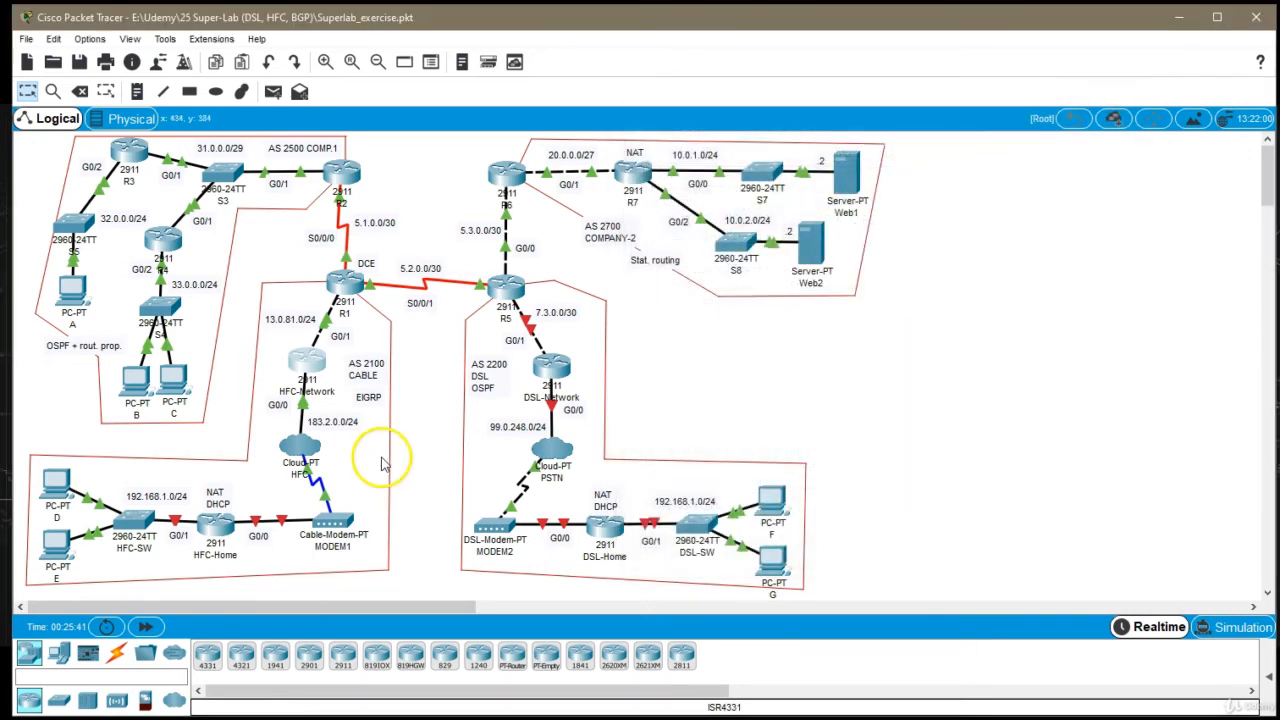
Open the HFC-Home router's command line, move its window clear of the AS 2100 area and widen it
left_click(213, 527)
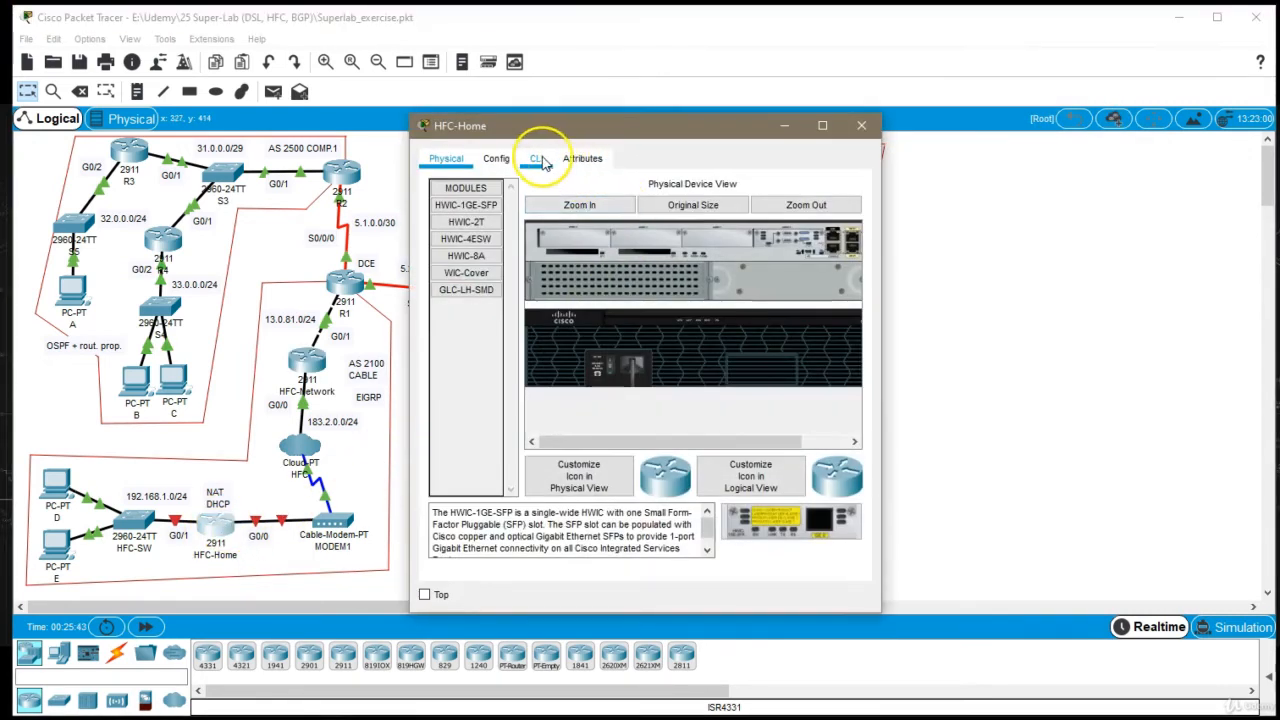
left_click(536, 158)
left_click_drag(585, 135, 729, 86)
left_click_drag(1013, 300, 1152, 305)
key("Return")
key("Return")
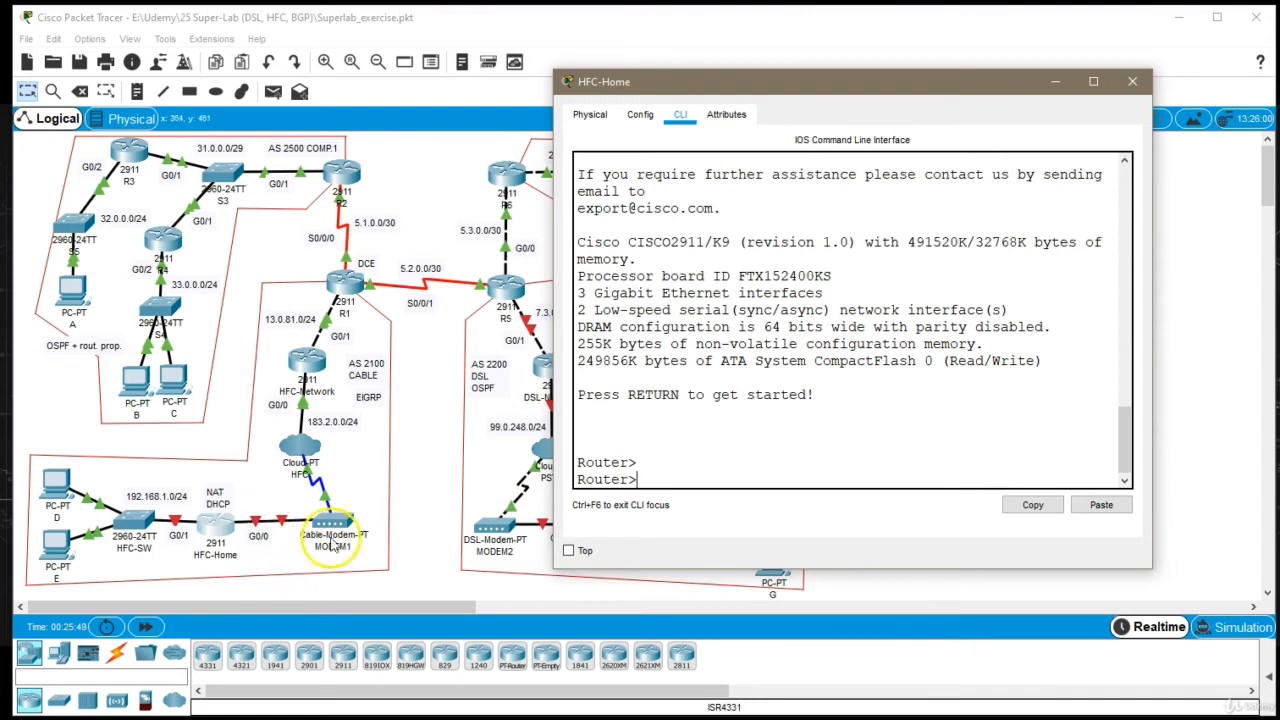
Enter global configuration mode on the HFC-Home router and set its hostname to HFC-H
left_click(990, 305)
type("en")
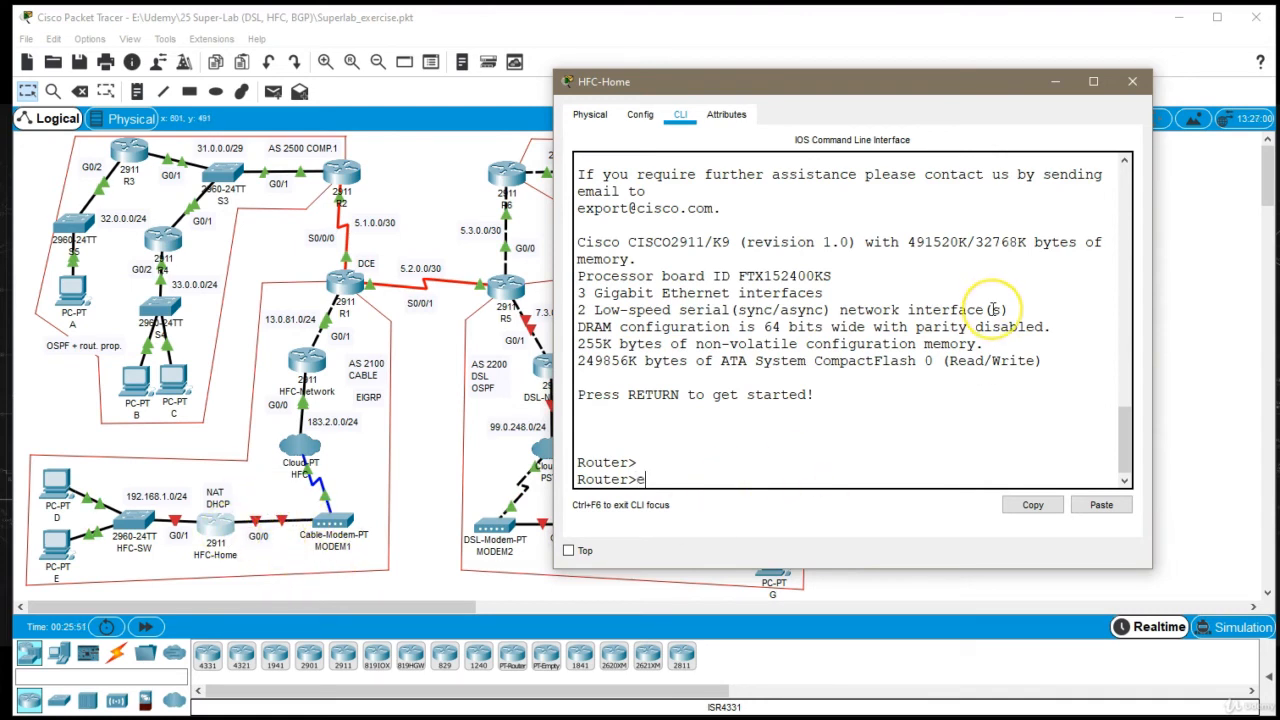
key("Return")
type("conf t")
key("Return")
type("ho")
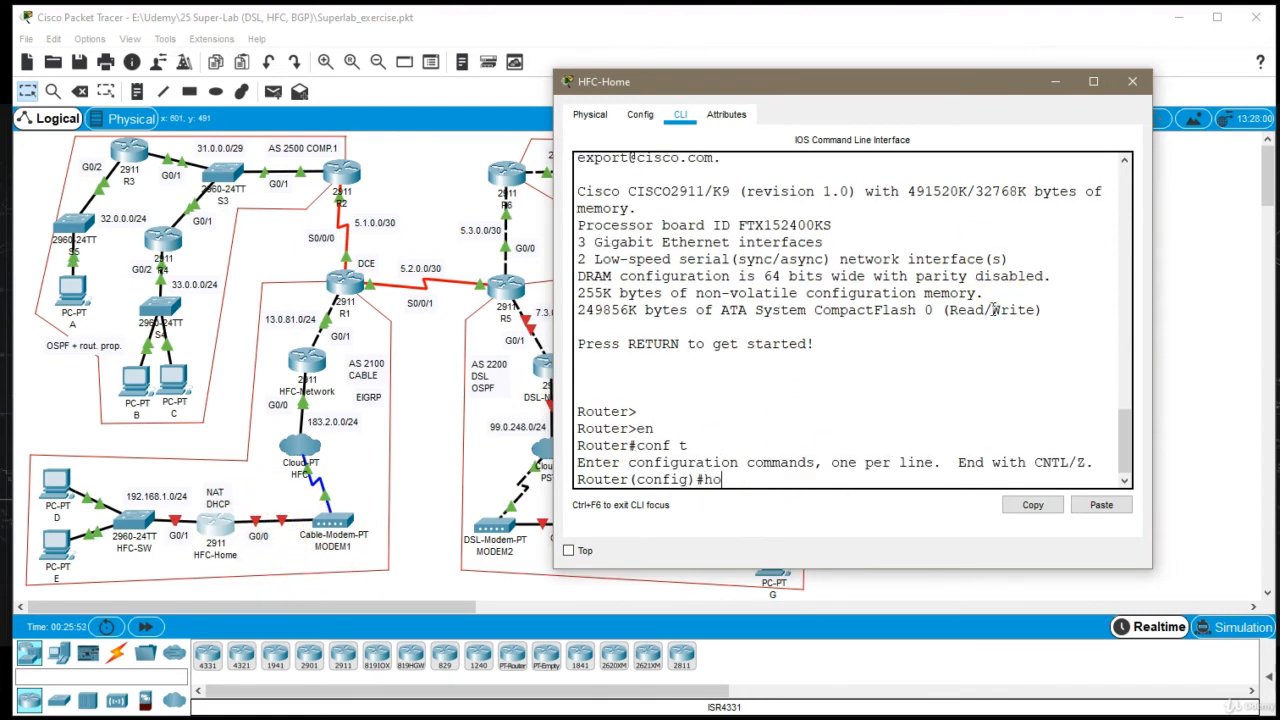
type("st HFC -H")
key("Return")
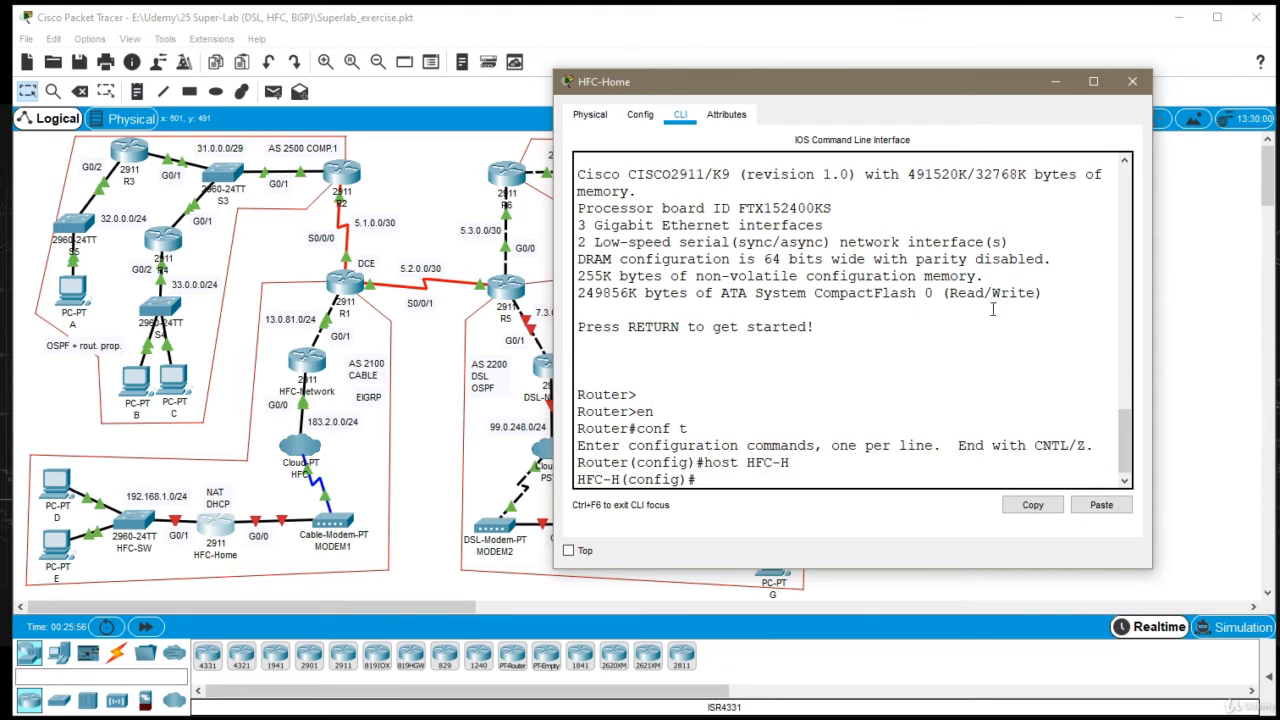
Set interface G0/0 of the HFC-Home router to obtain its IP address via DHCP, checking the address command's options
type("int g0/0")
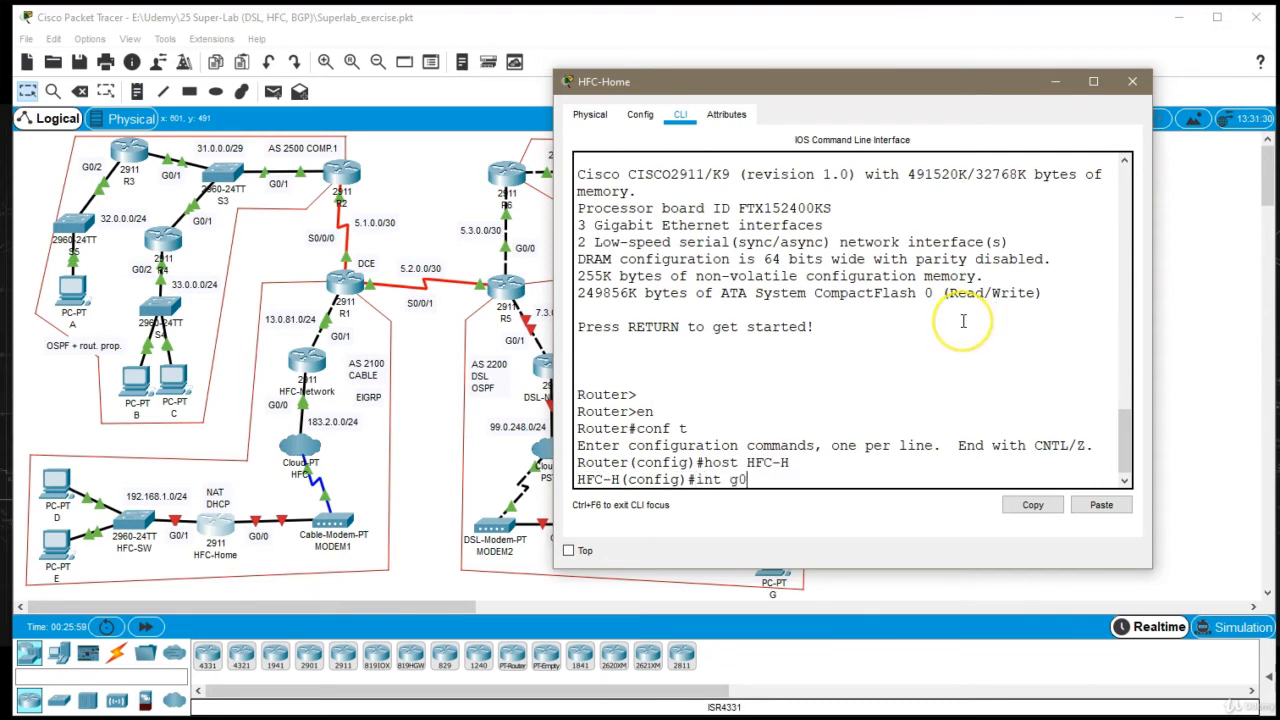
key("Return")
left_click(963, 321)
type("ip addr")
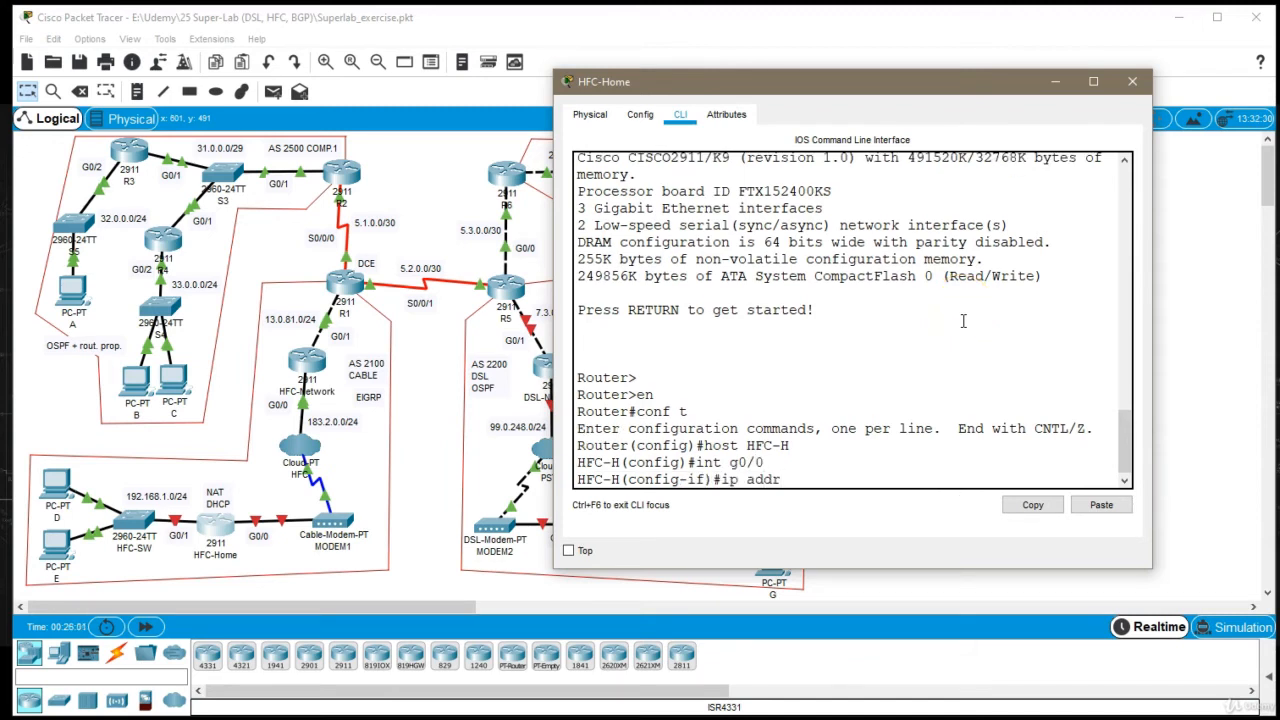
key("Tab")
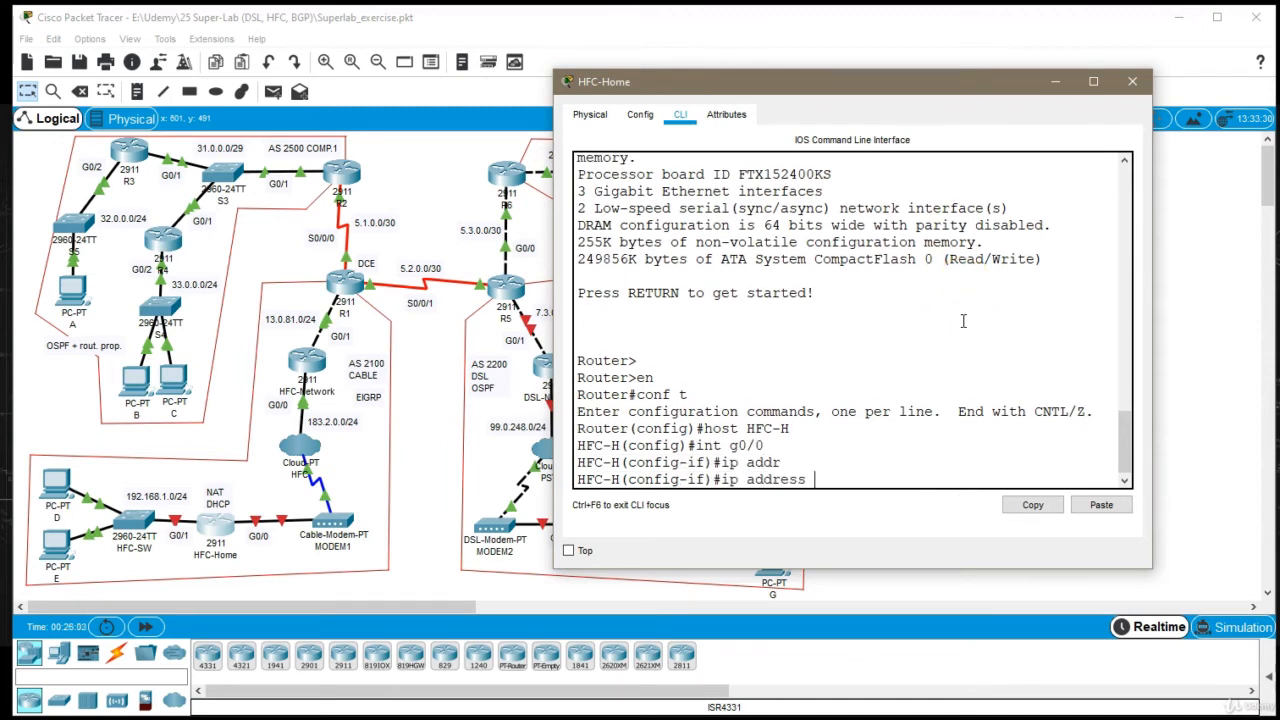
type("?")
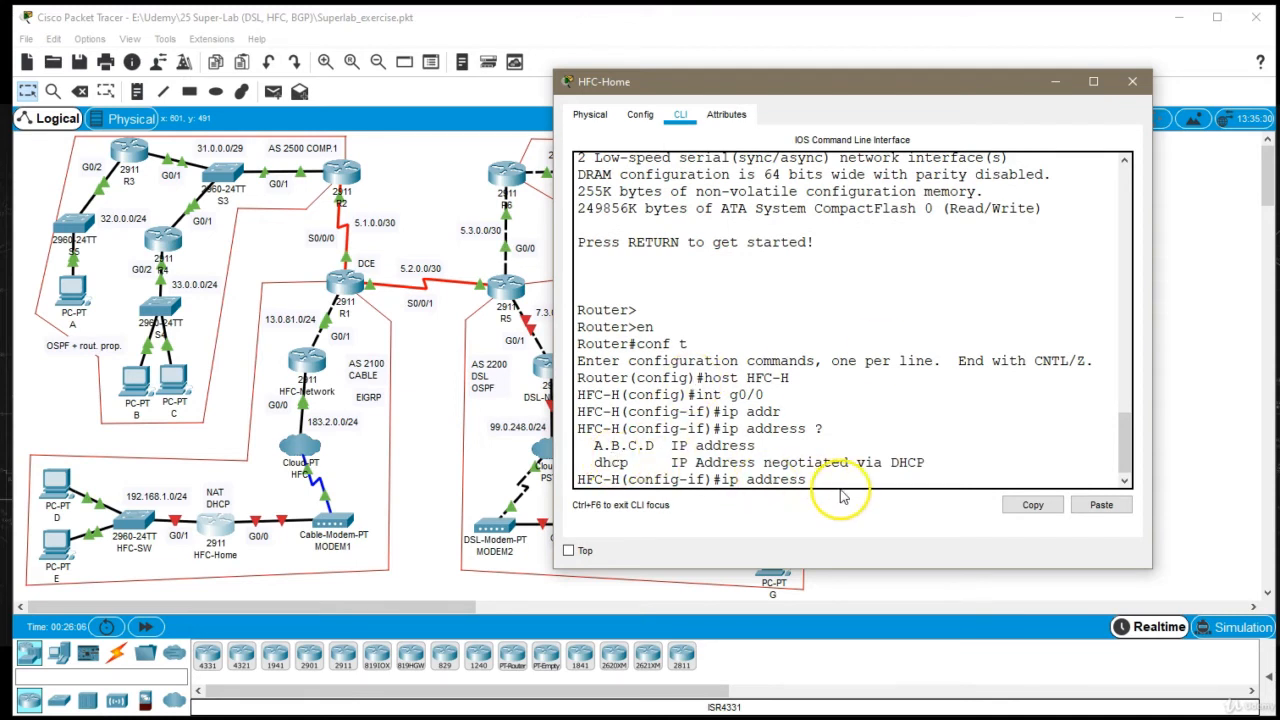
type("dhcp")
key("Return")
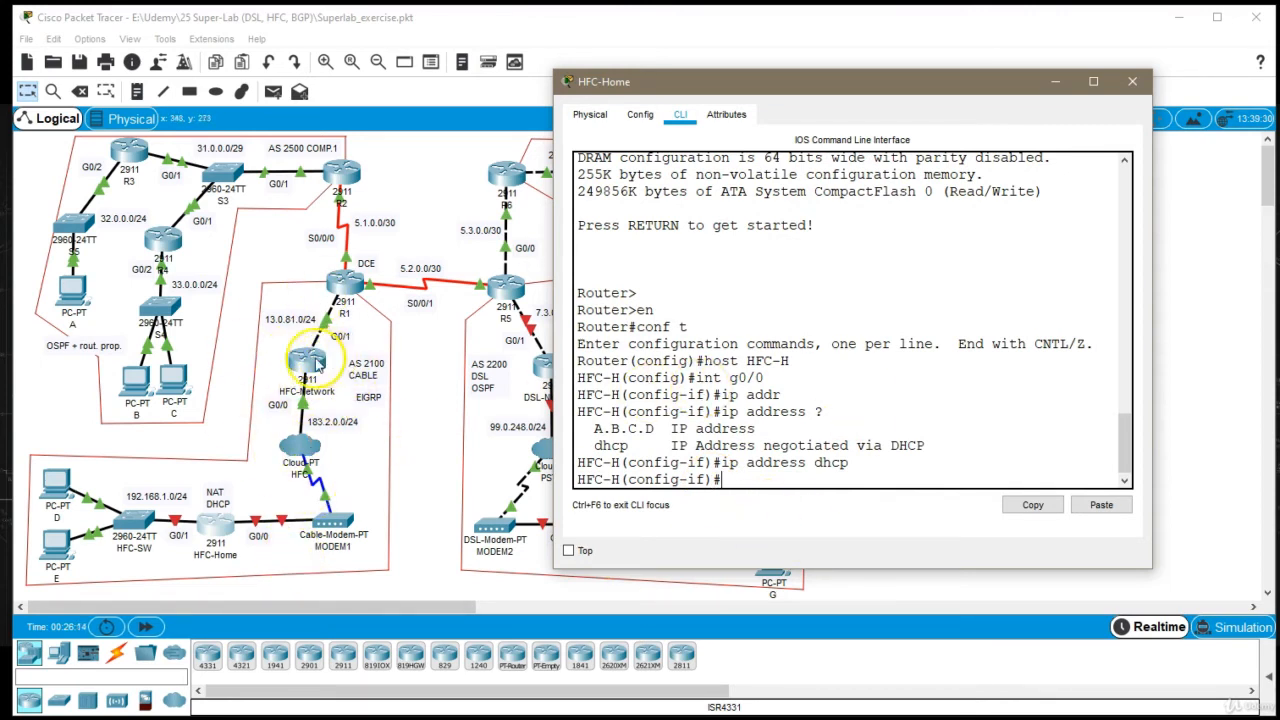
Enable interface G0/0 on the HFC-Home router and return to global configuration mode
type("no sh")
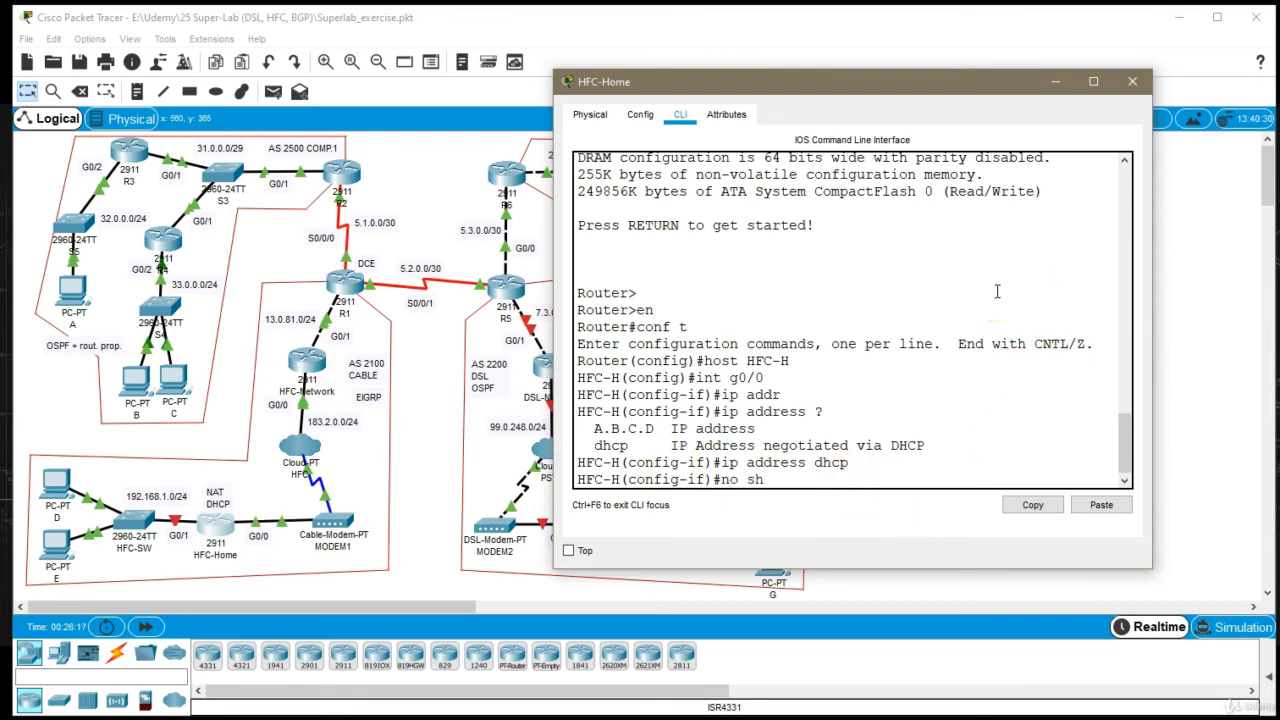
key("Return")
type("exi")
key("Return")
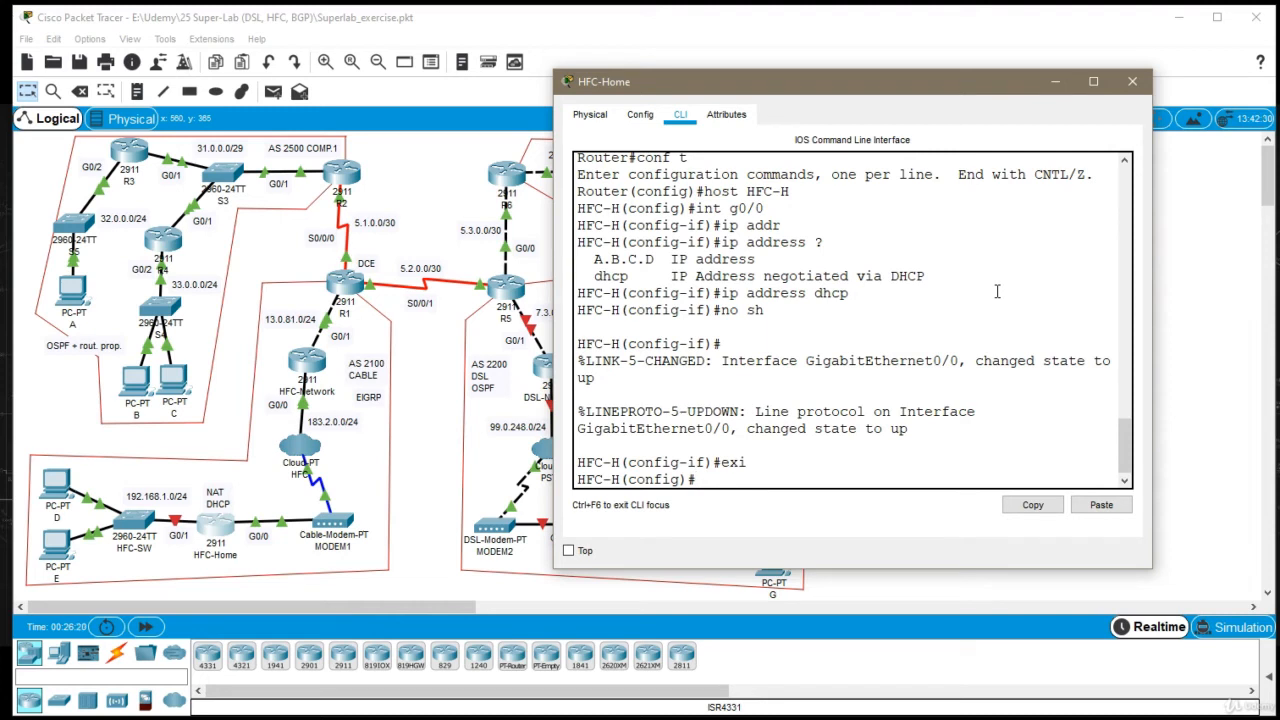
Assign IP address 192.168.1.1 with mask 255.255.255.0 to interface G0/1 of the HFC-Home router
type("int g0/1")
key("Return")
type("ip ad")
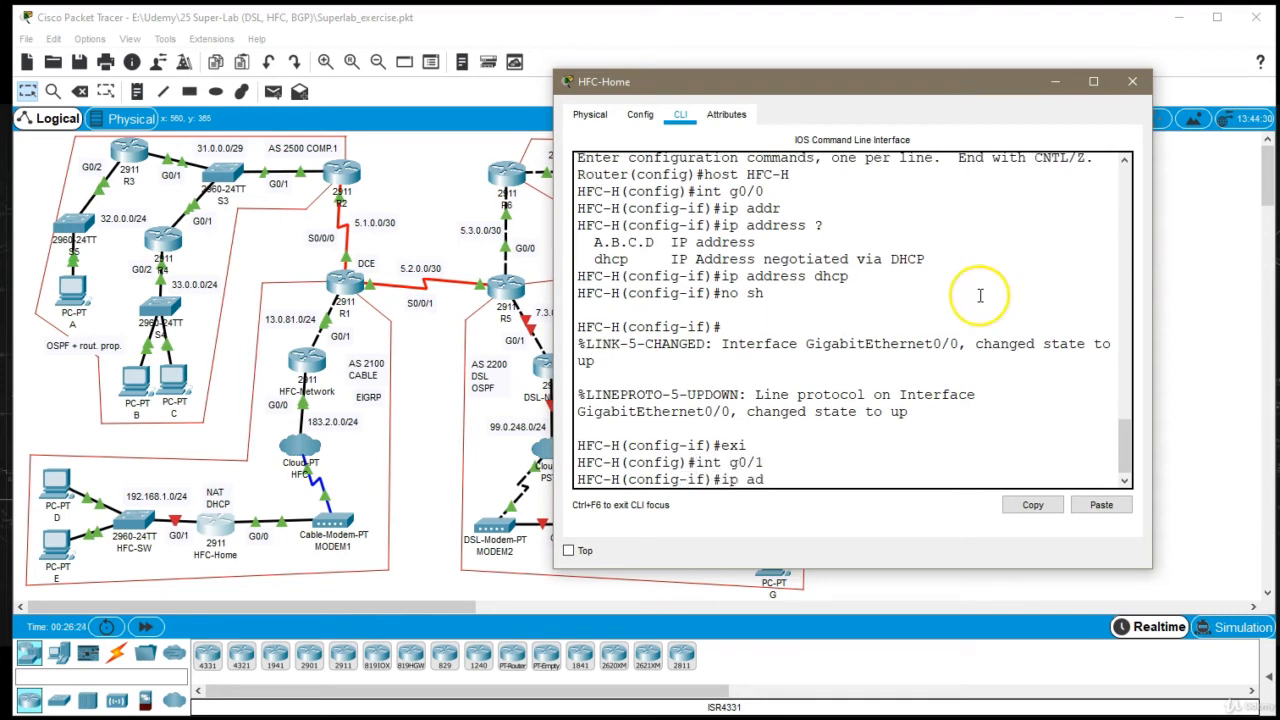
type("dr 192.168.1.1")
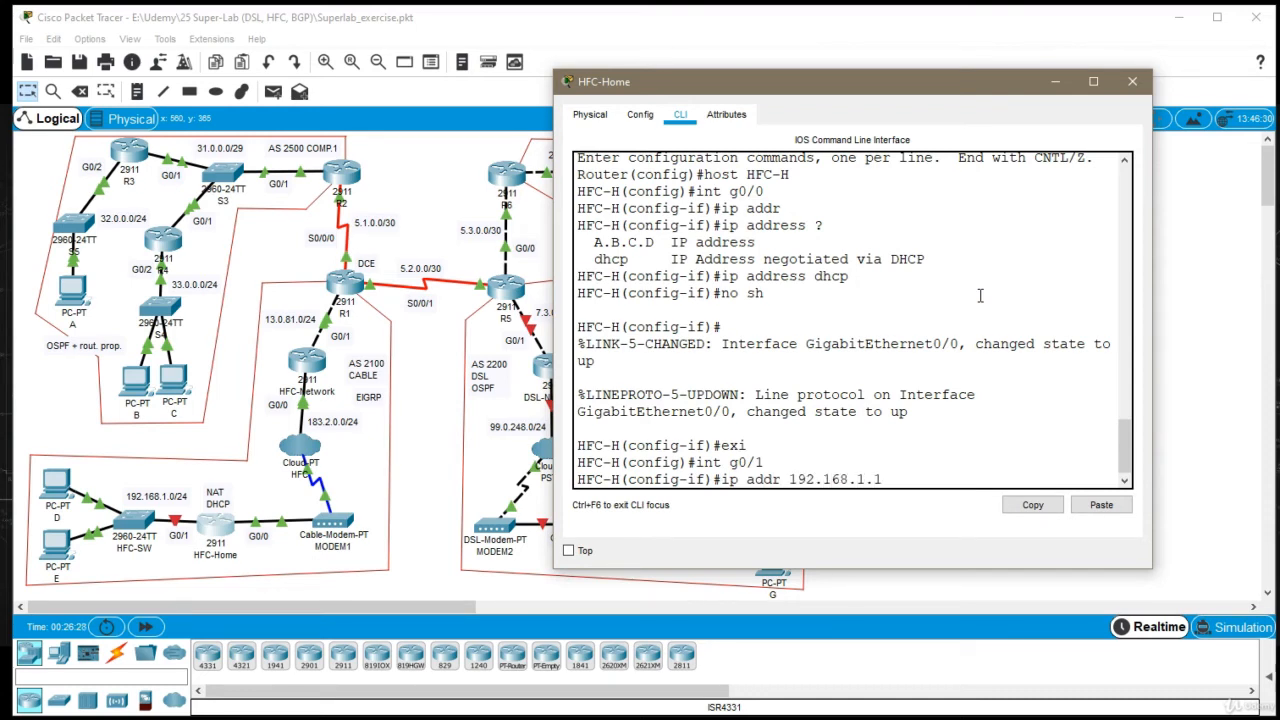
type(" 255.255.255.0")
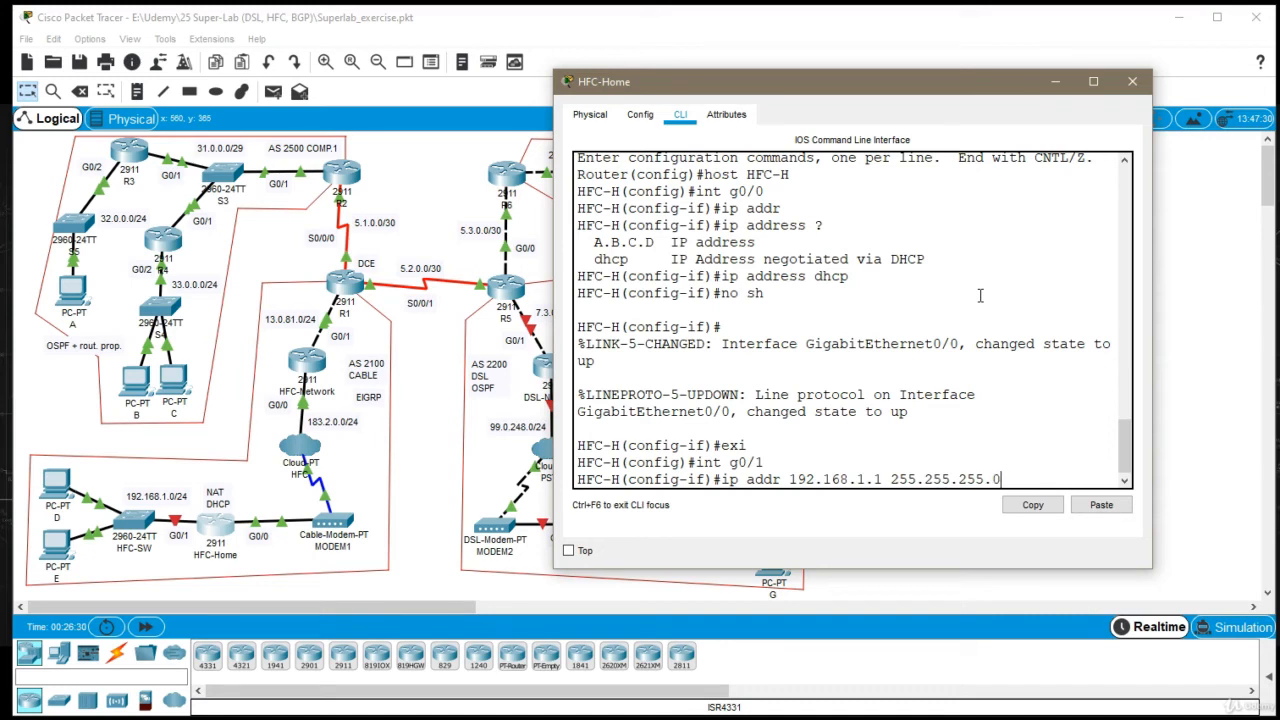
key("Return")
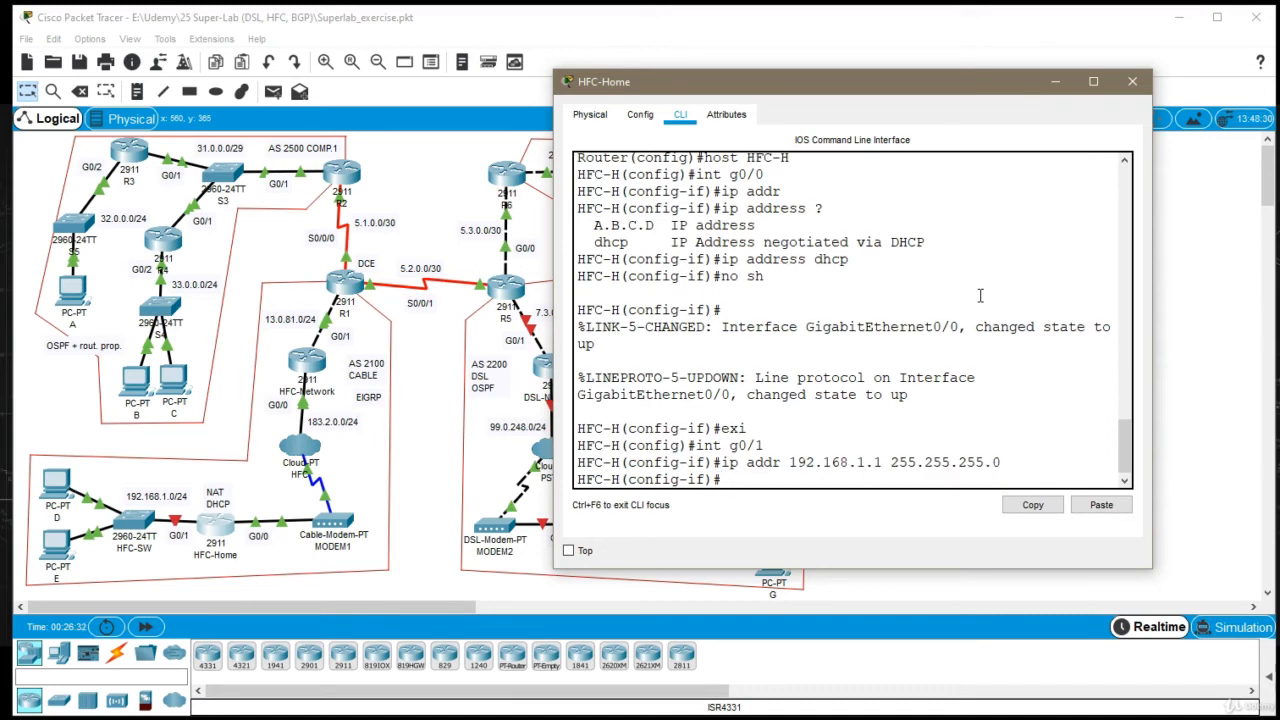
Enable interface G0/1 on the HFC-Home router and return to global configuration mode
type("no sh")
key("Return")
type("exit")
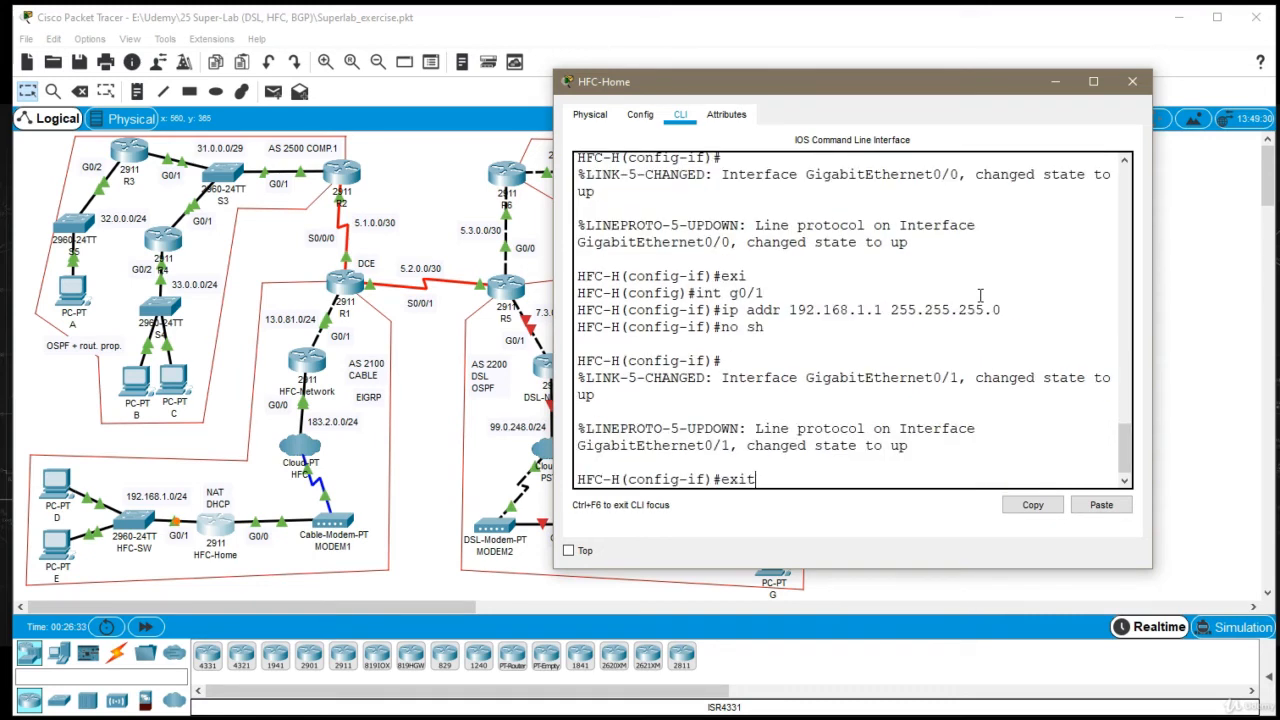
key("Return")
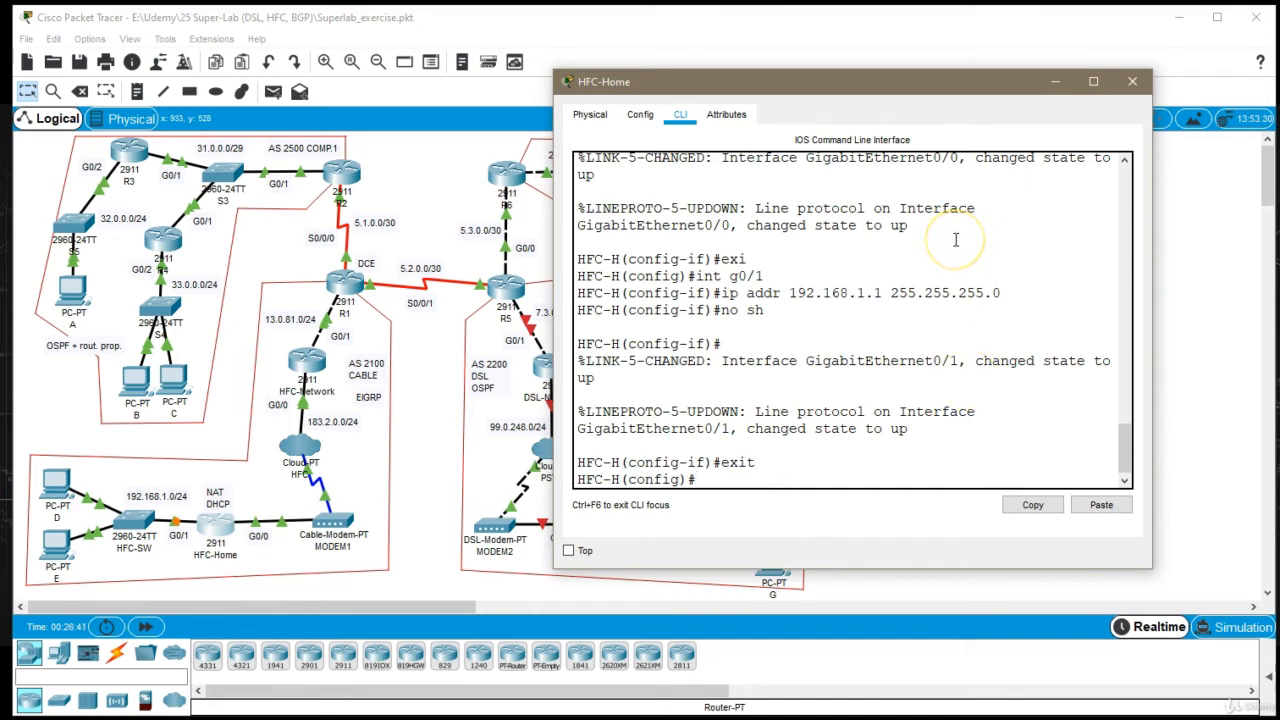
Create a DHCP pool named HFCHomePool on the HFC-Home router for network 192.168.1.0 with mask 255.255.255.0
type("ip dhcp pool HF")
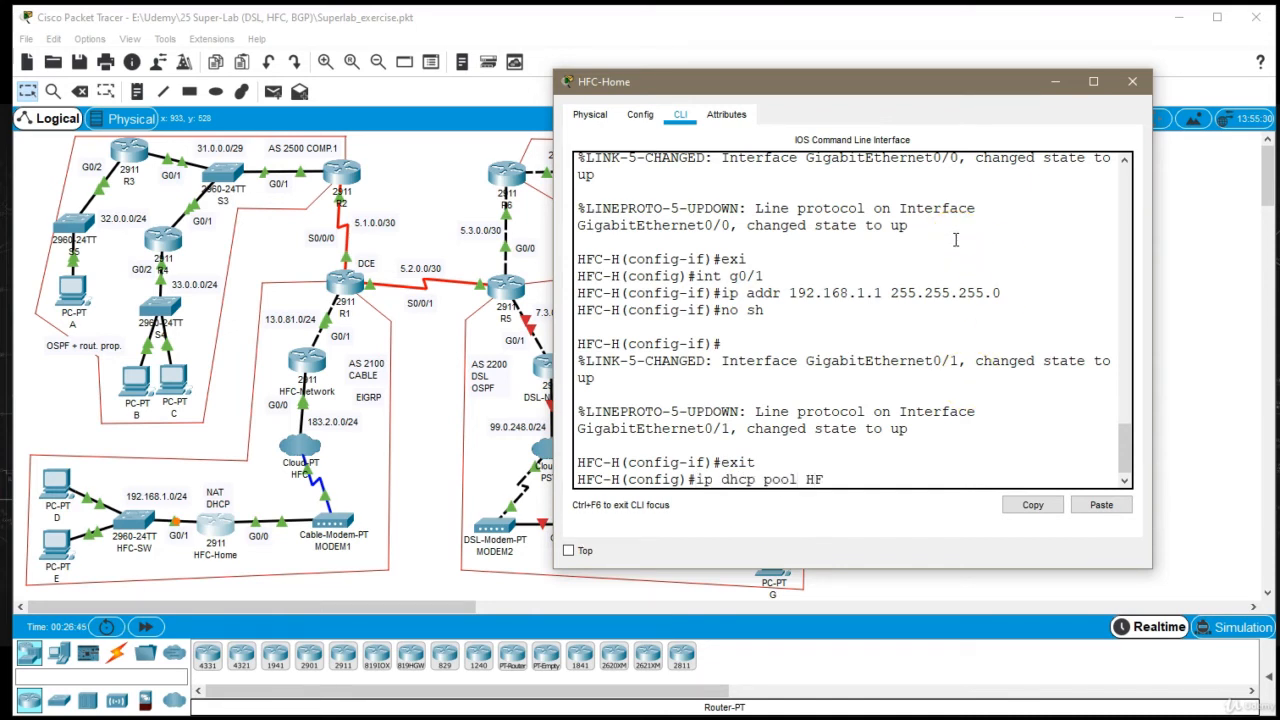
type("CHomePool")
key("Return")
type("ne")
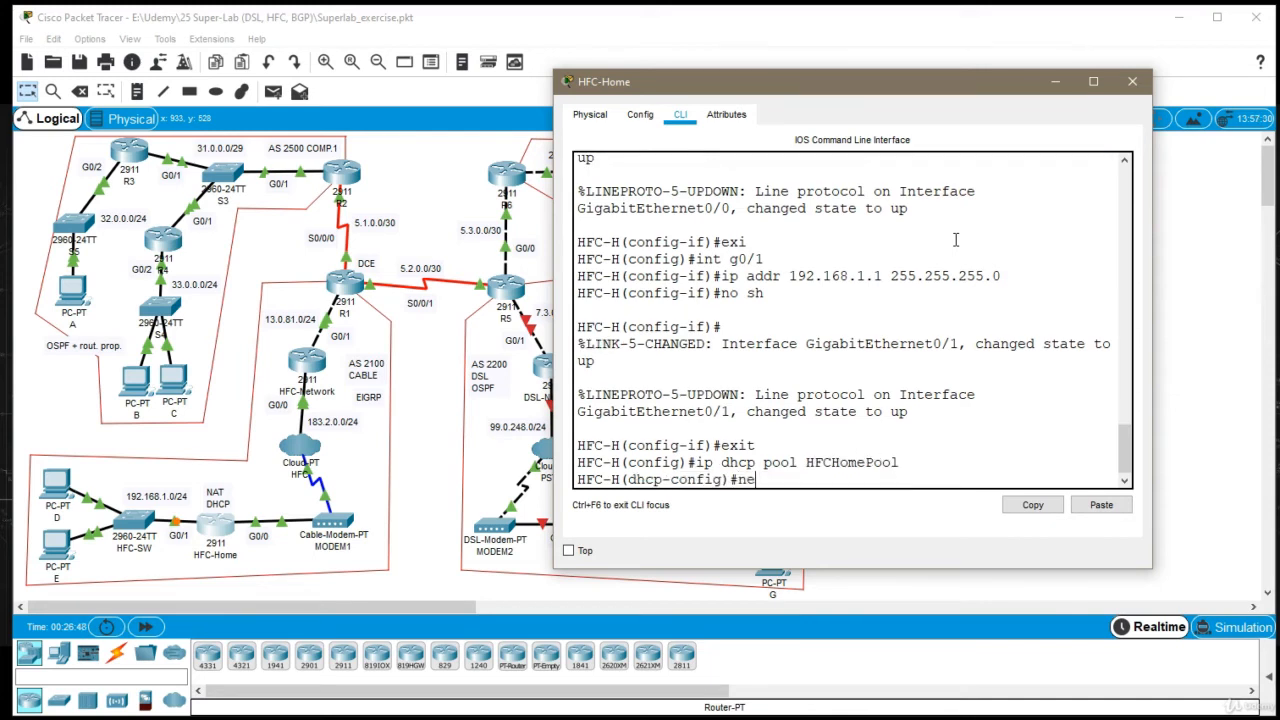
type("t 192.168.1.0 255.255.255.")
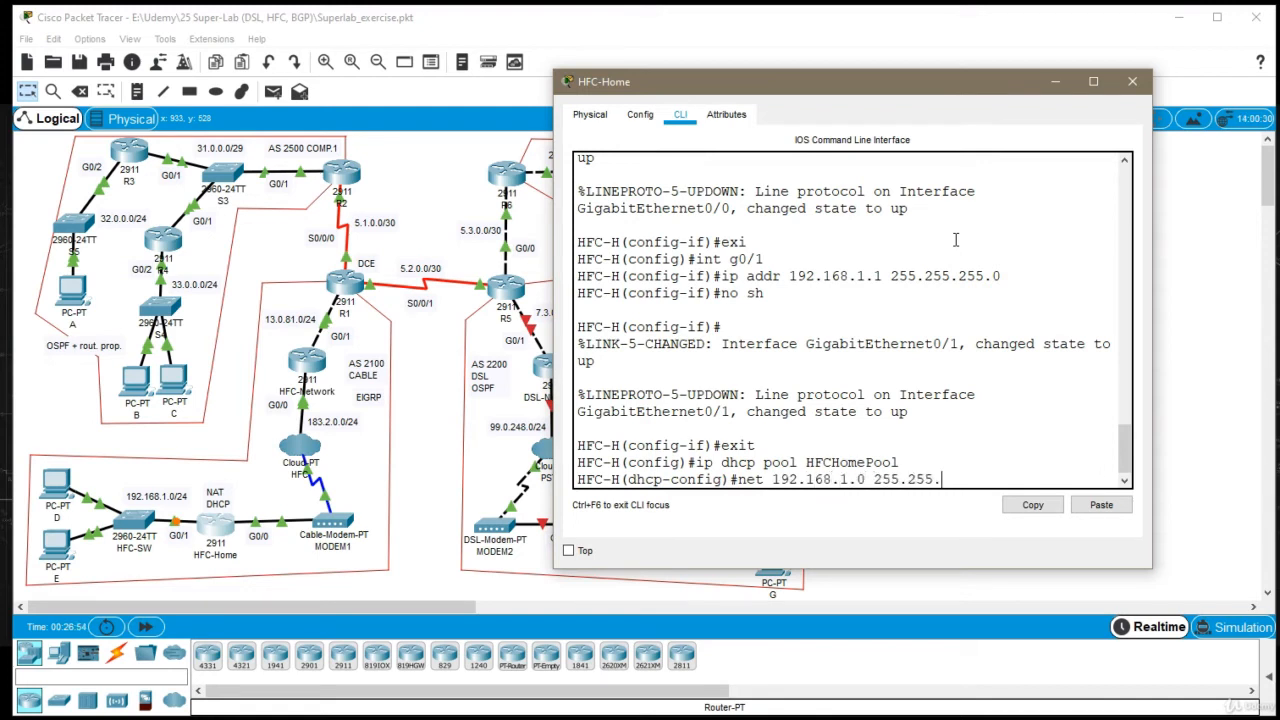
type("0")
key("Return")
Set the HFCHomePool default router to 192.168.1.1, leave the pool configuration and close the HFC-Home window
type("def")
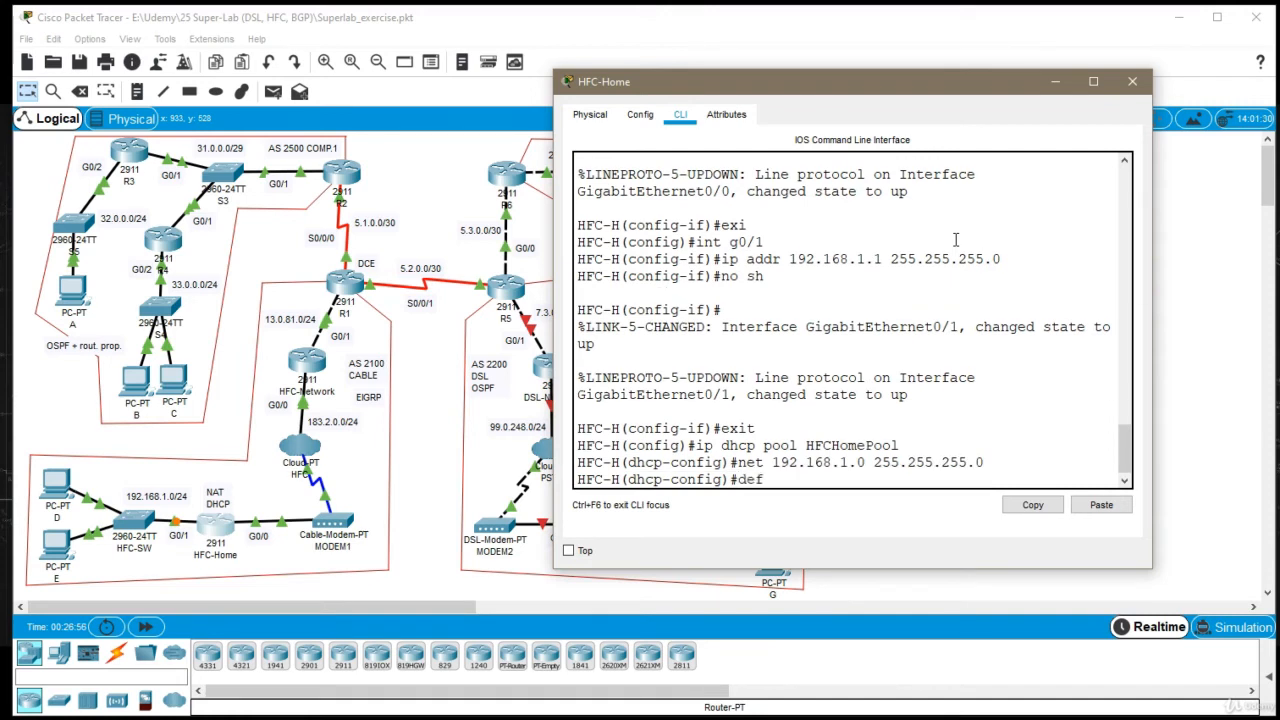
key("Tab")
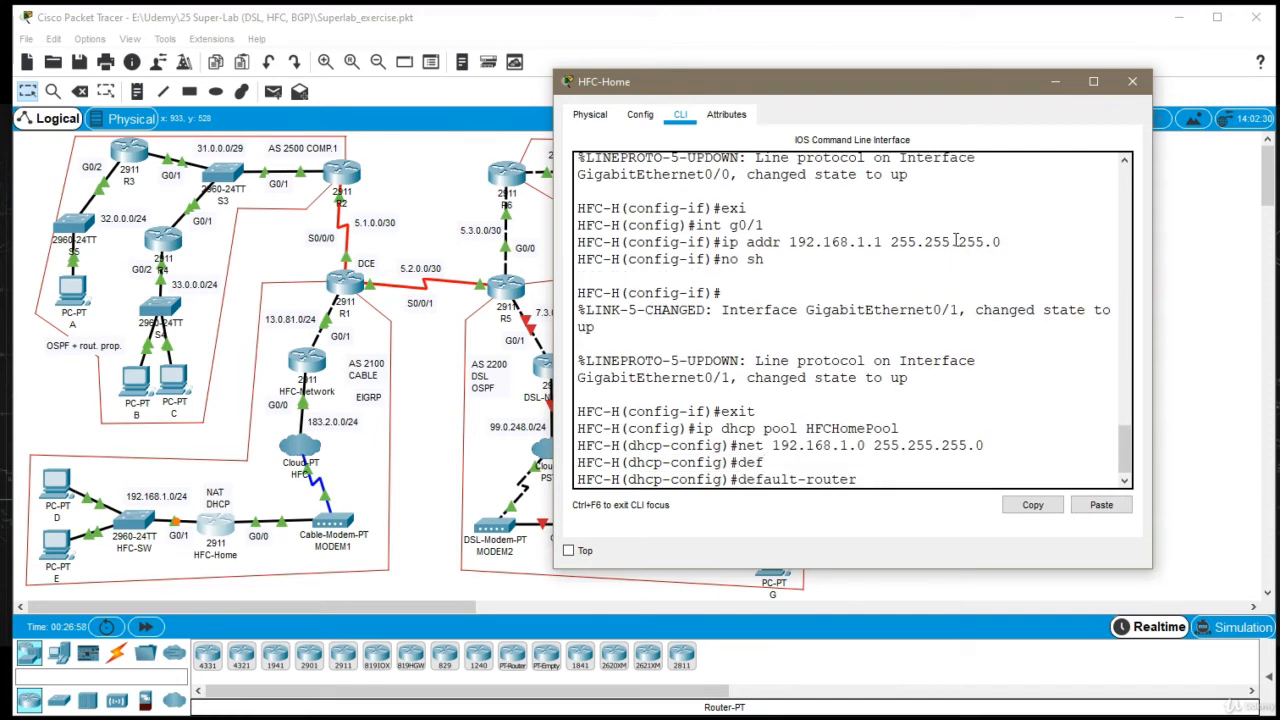
type("192.168.1.1")
key("Return")
type("e")
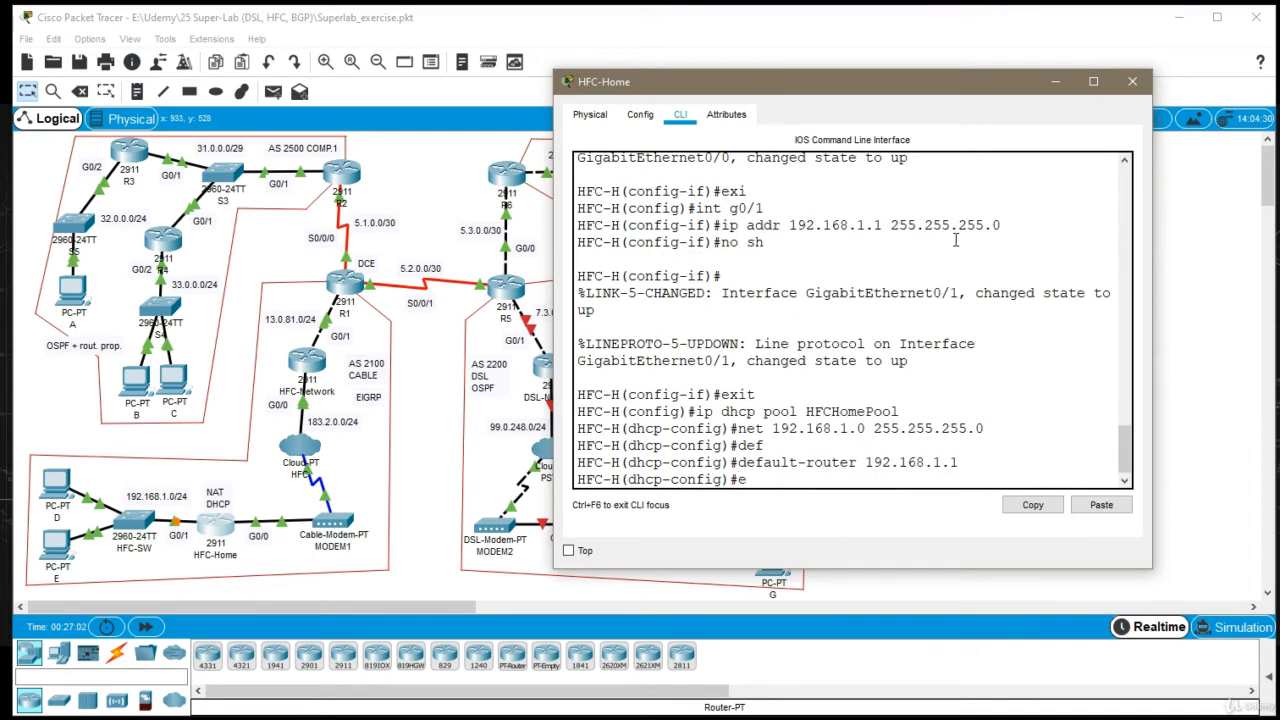
type("xi")
key("Return")
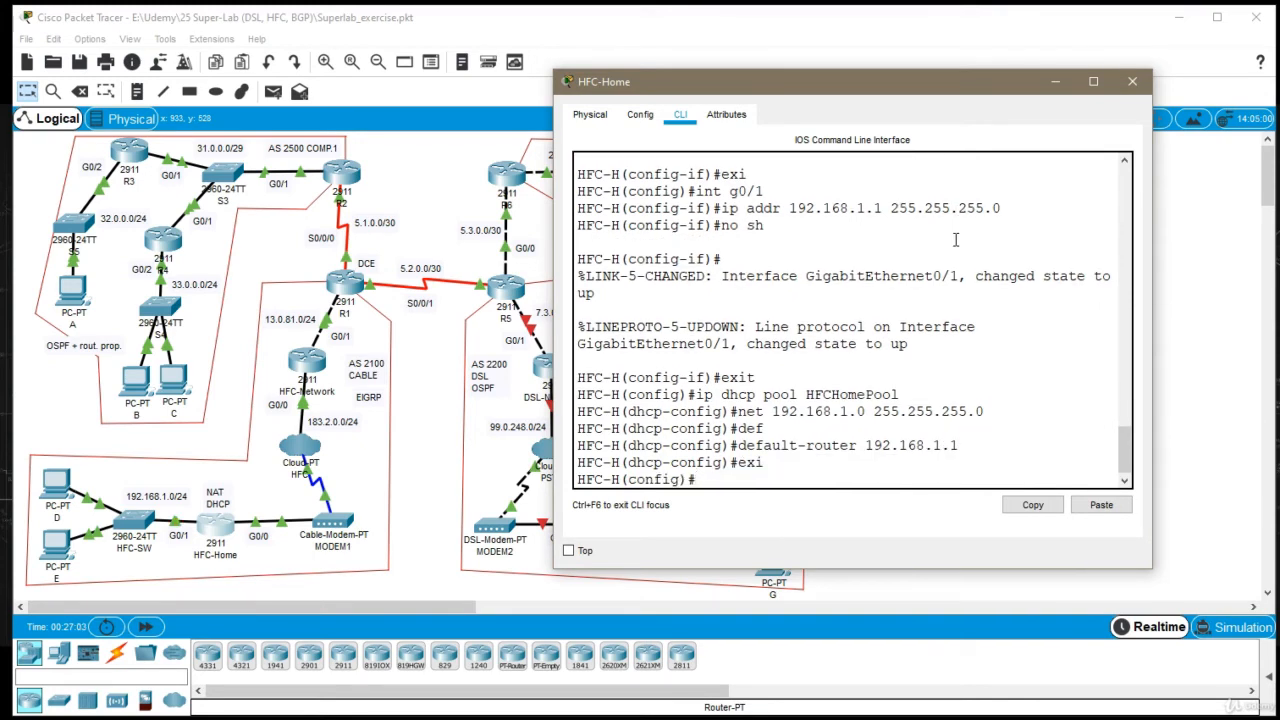
left_click(1133, 81)
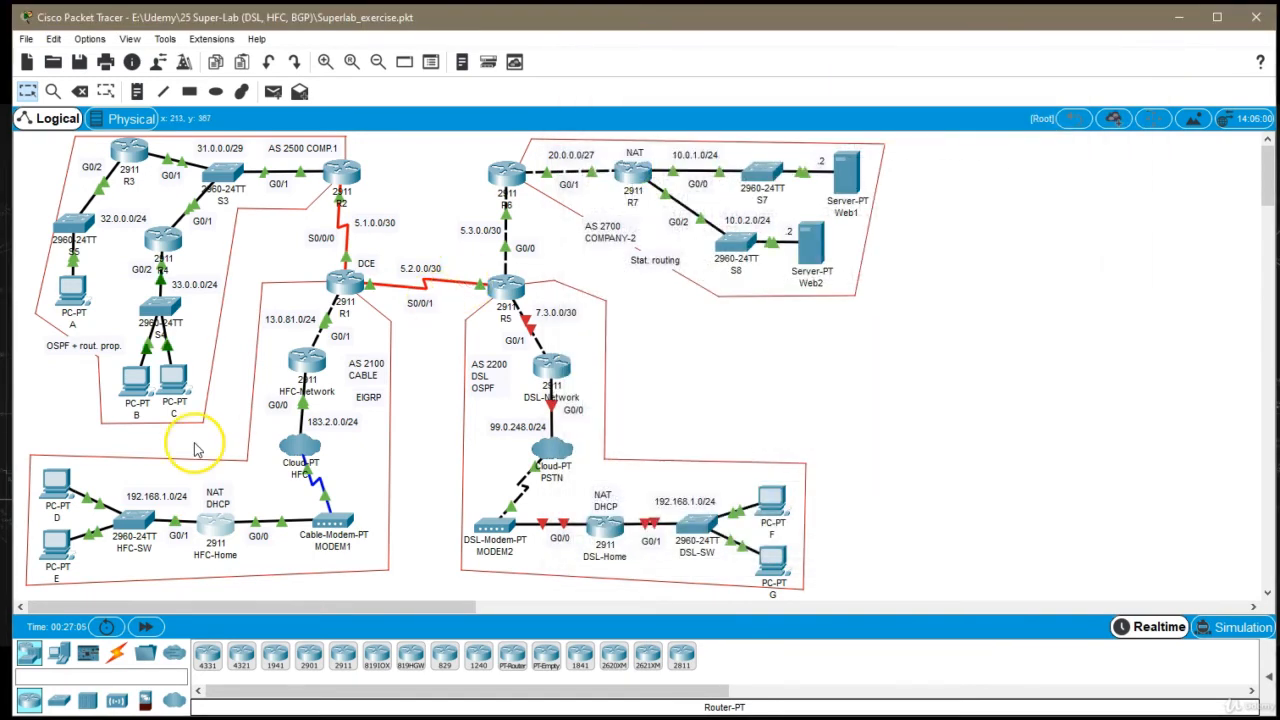
Set PC D to obtain its IPv4 configuration through DHCP and close its window
left_click(55, 483)
left_click(540, 159)
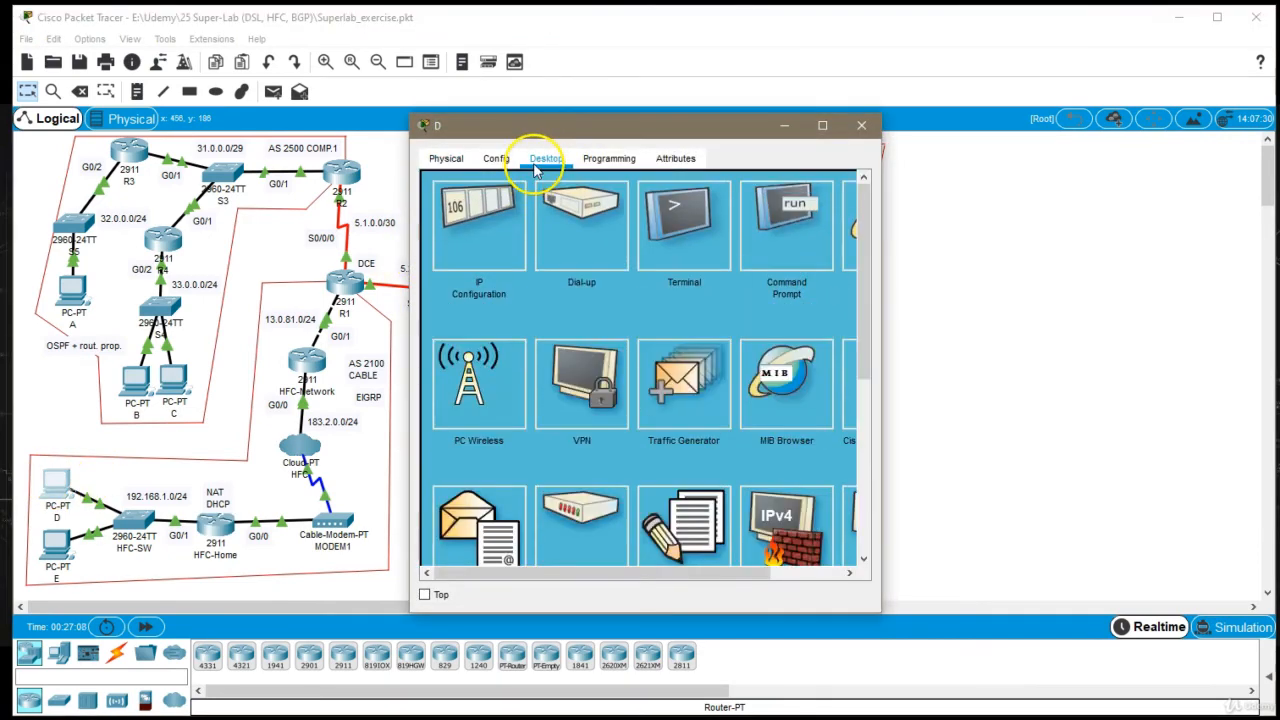
left_click(480, 232)
left_click(458, 253)
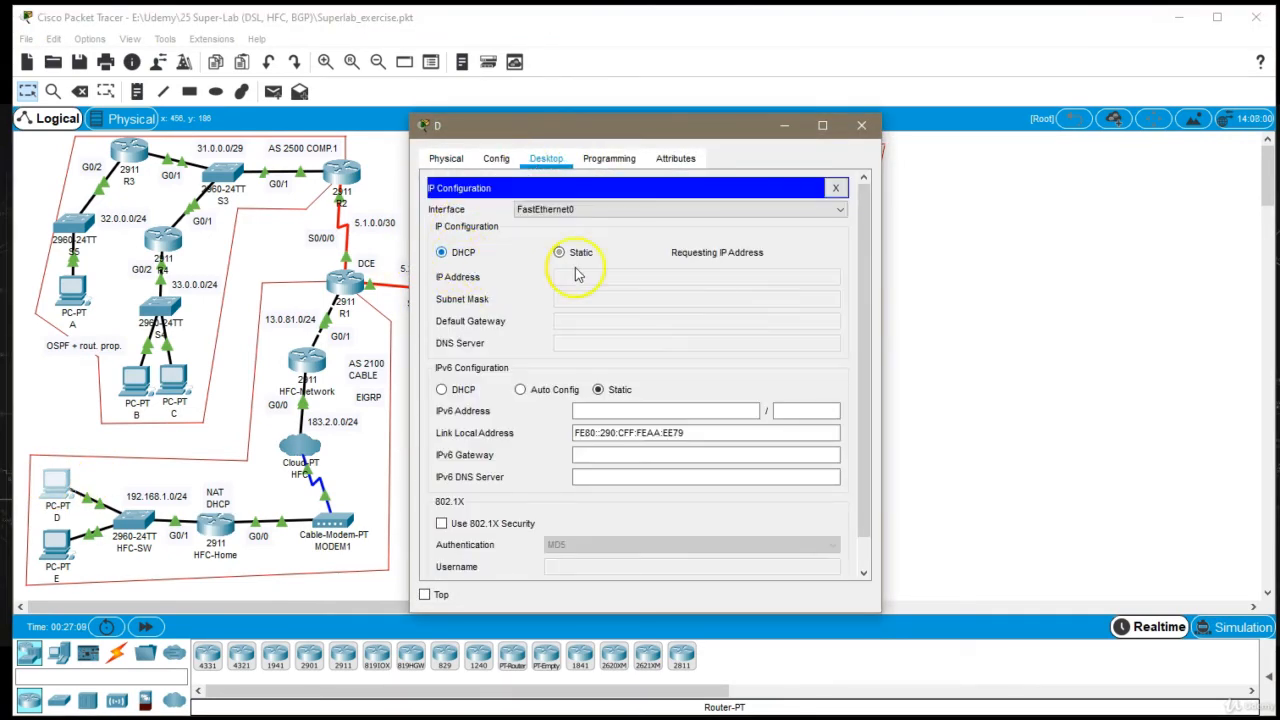
left_click(861, 125)
Set PC E to obtain its IPv4 configuration through DHCP and close its window
left_click(71, 553)
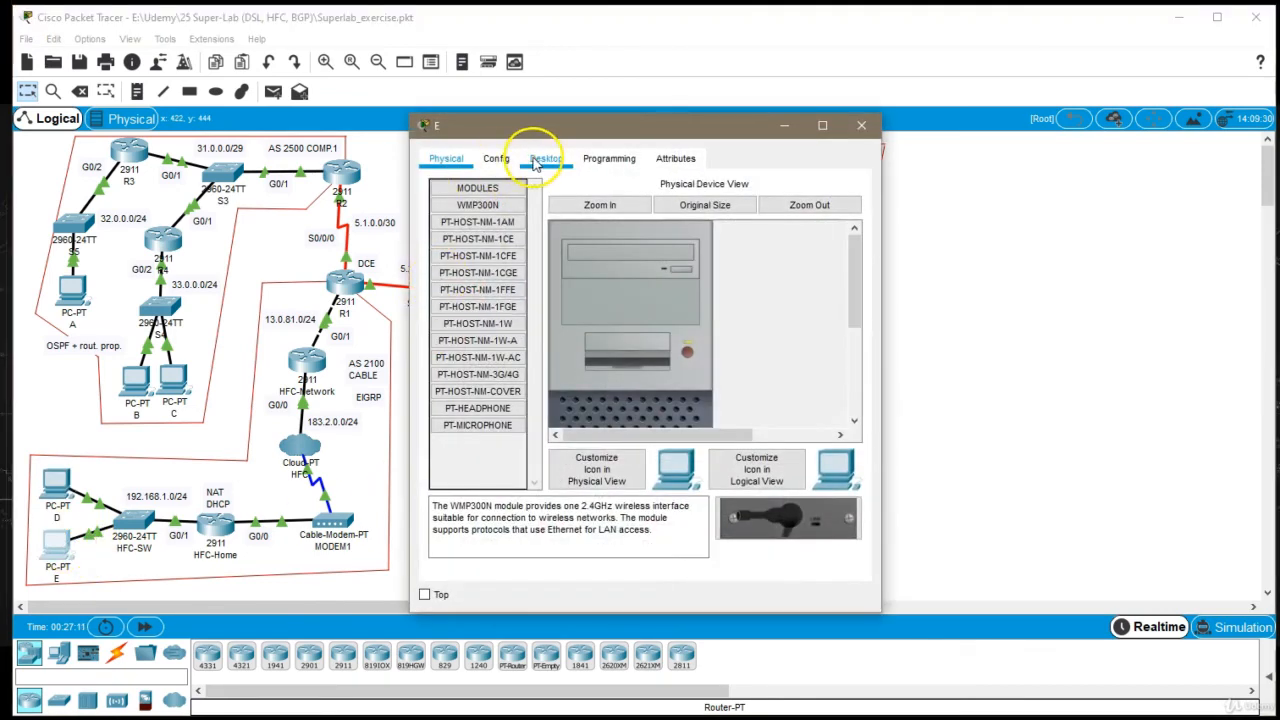
left_click(546, 158)
left_click(470, 218)
left_click(442, 252)
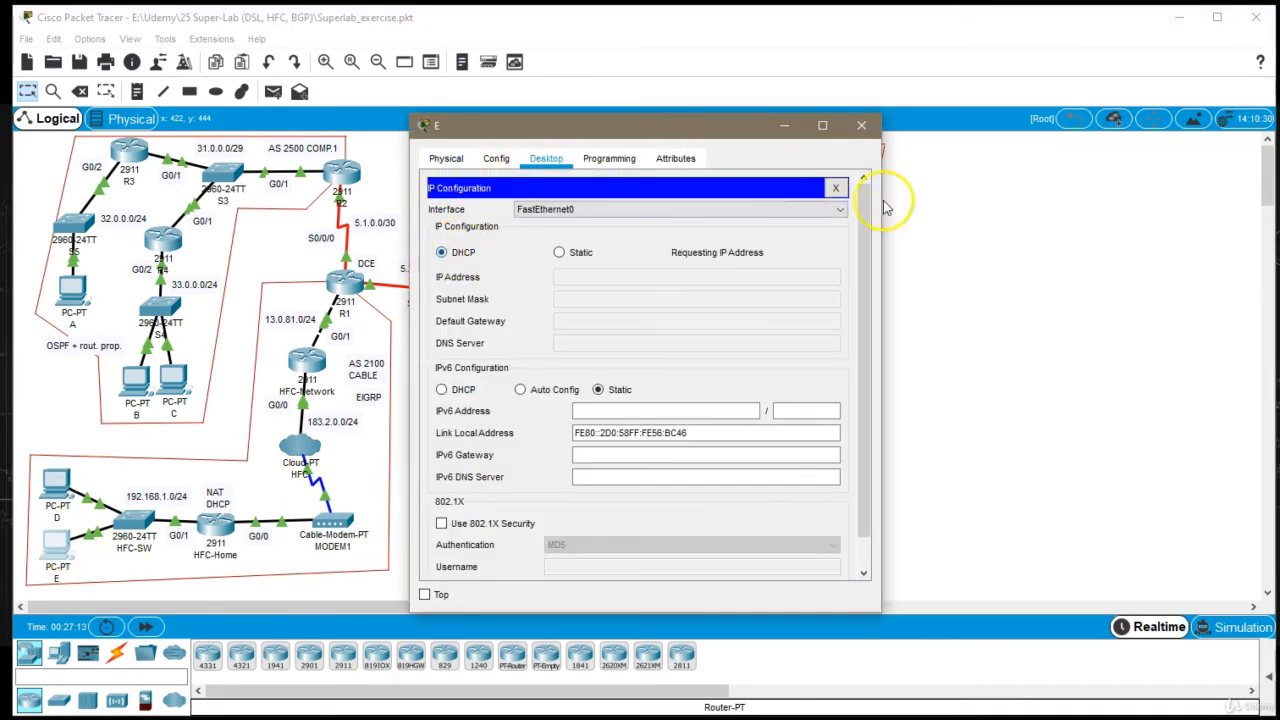
left_click(861, 125)
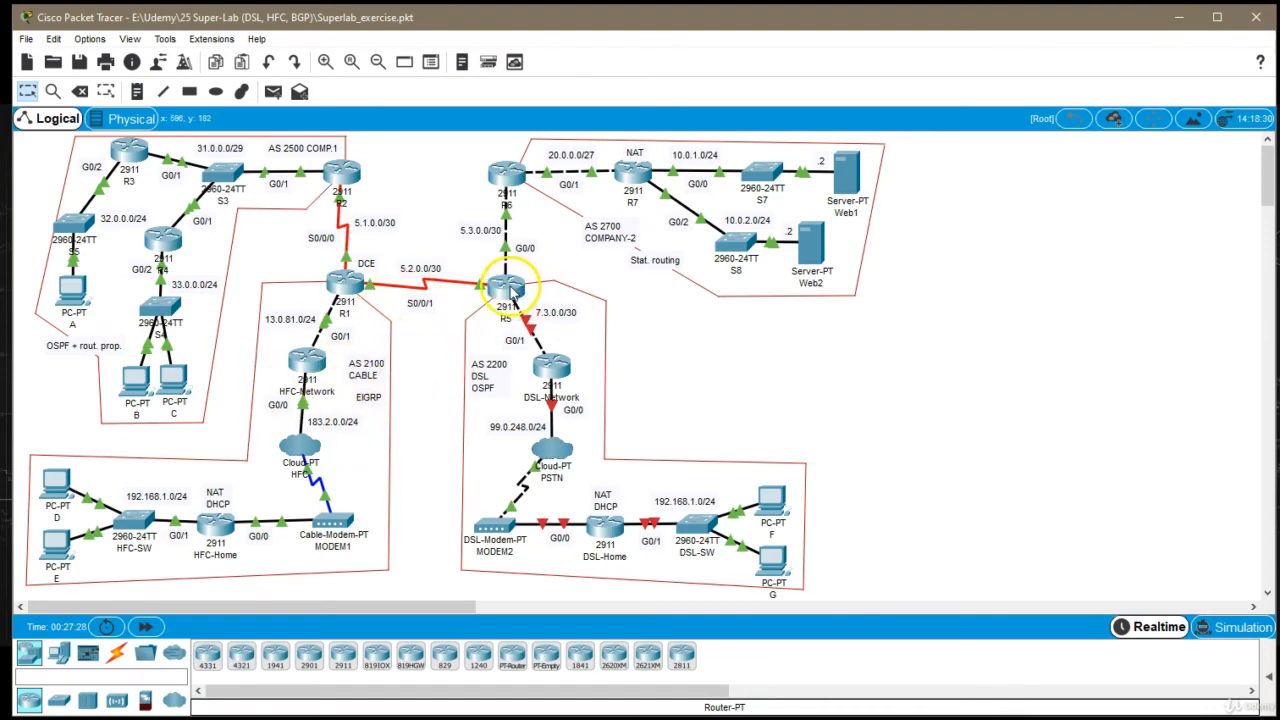
Enter global configuration mode on the DSL-Network router's command line and set its hostname to DSL-N
left_click(560, 368)
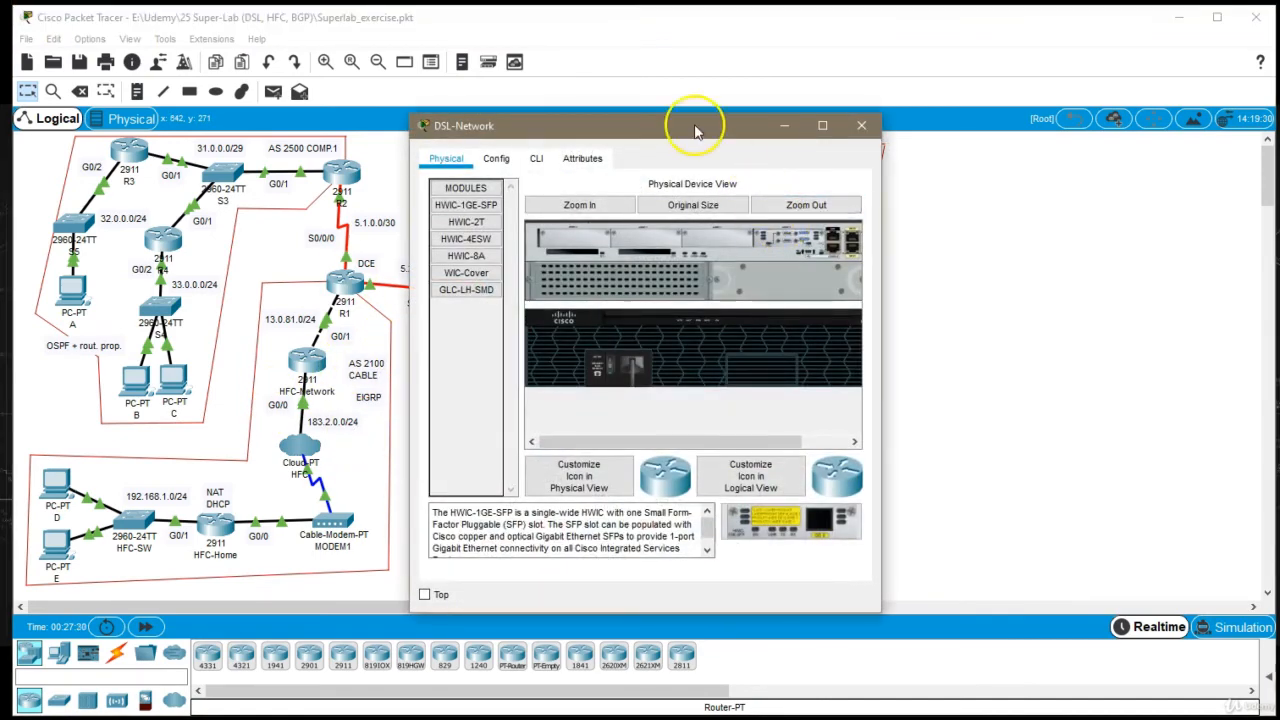
left_click_drag(694, 120, 962, 103)
left_click(805, 140)
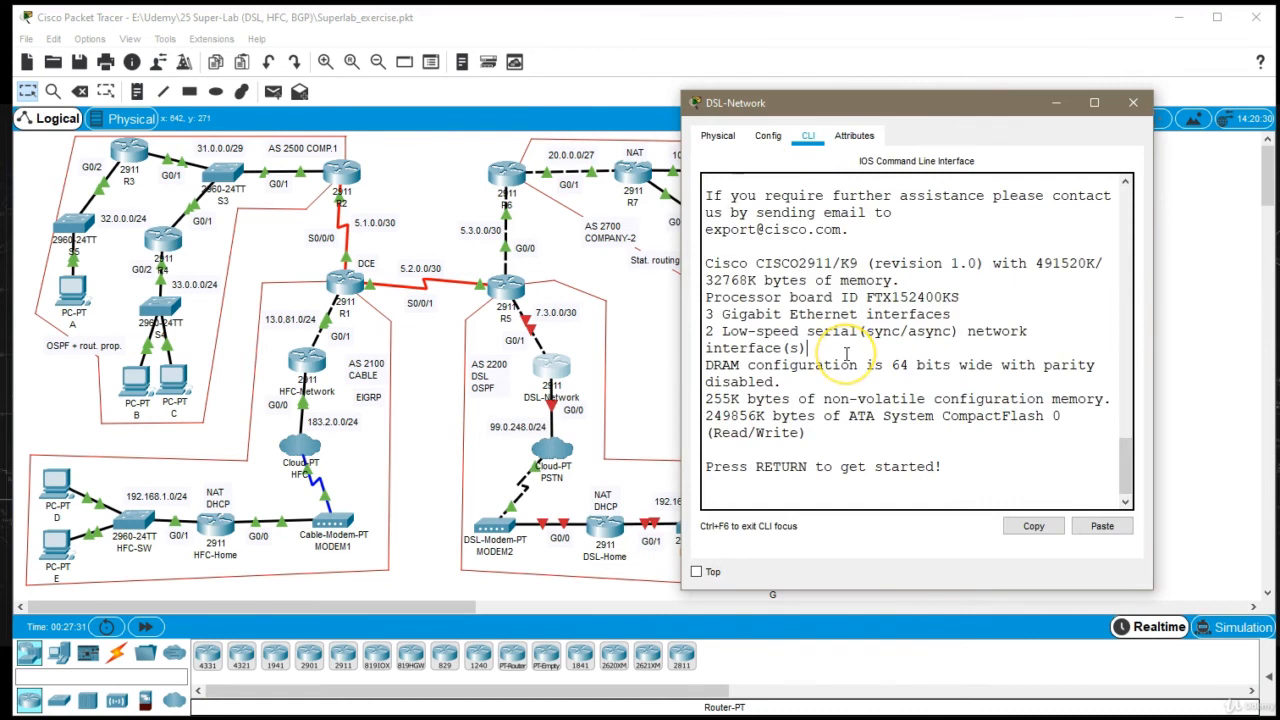
key("Return")
type("en")
key("Return")
type("conf t")
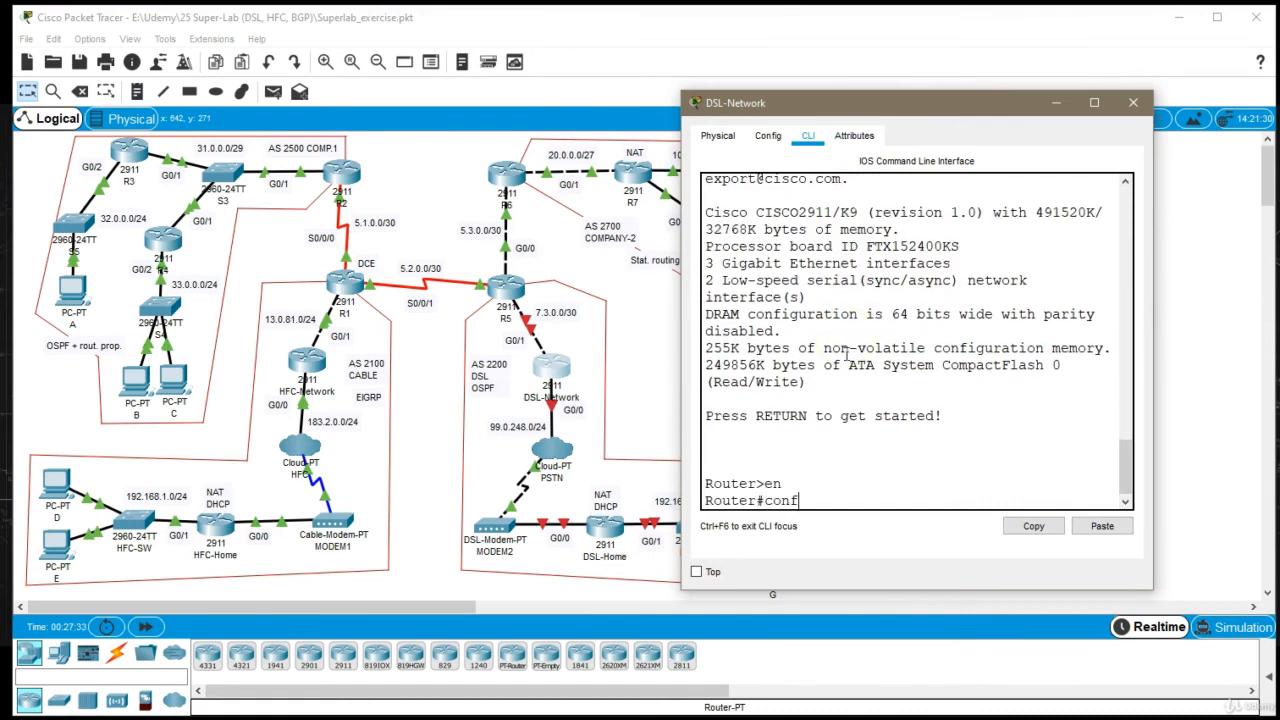
key("Return")
type("host ")
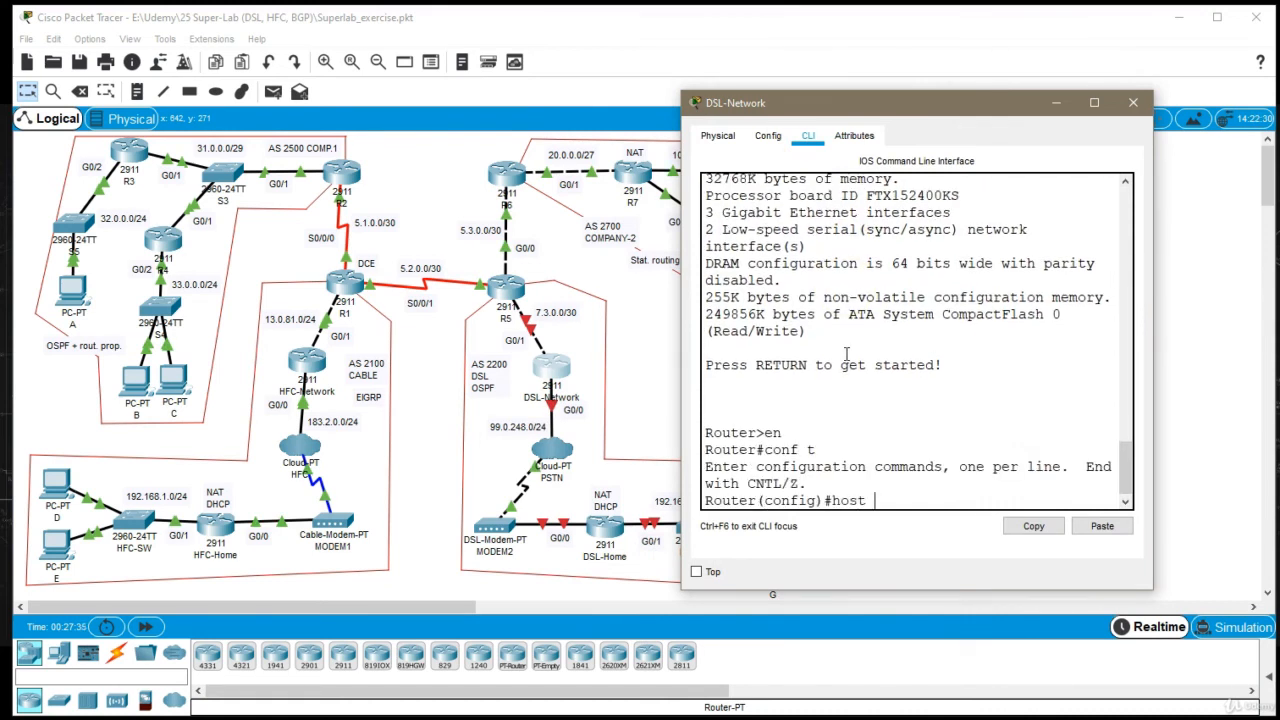
type("DSL-N")
key("Return")
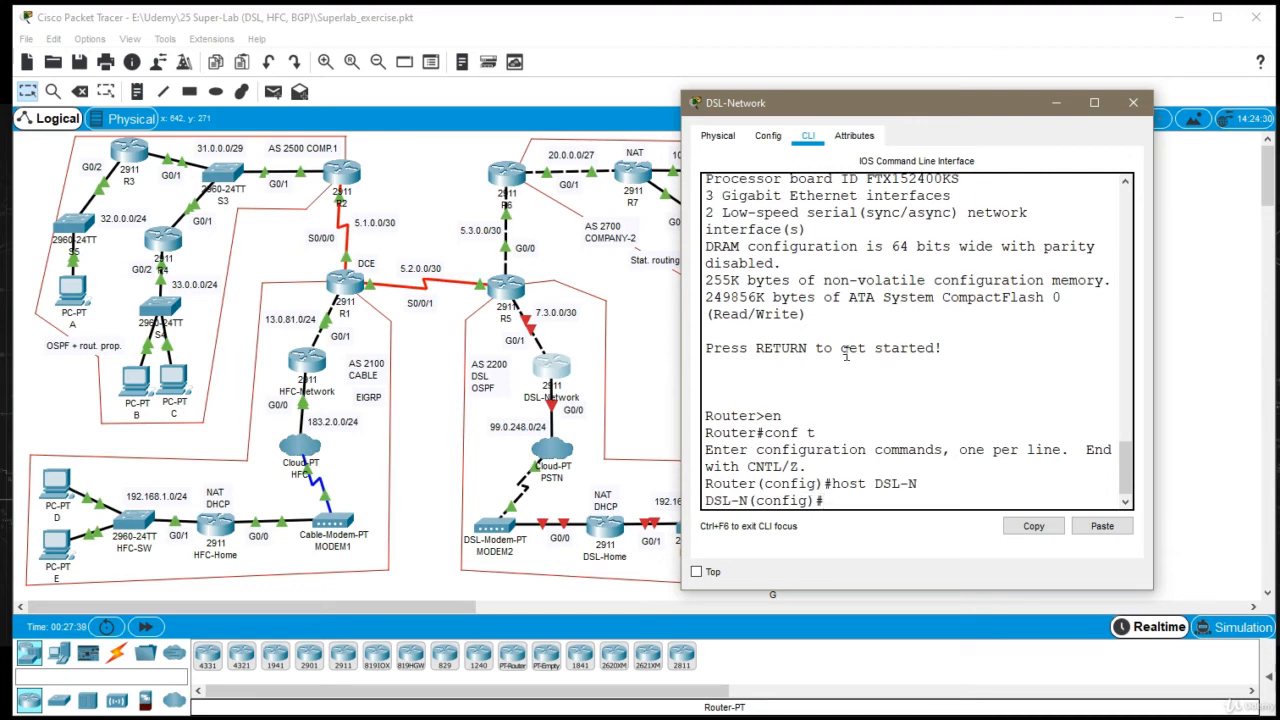
Assign IP address 7.3.0.2 with mask 255.255.255.252 to interface G0/1 of the DSL-Network router
type("int g0/1")
key("Return")
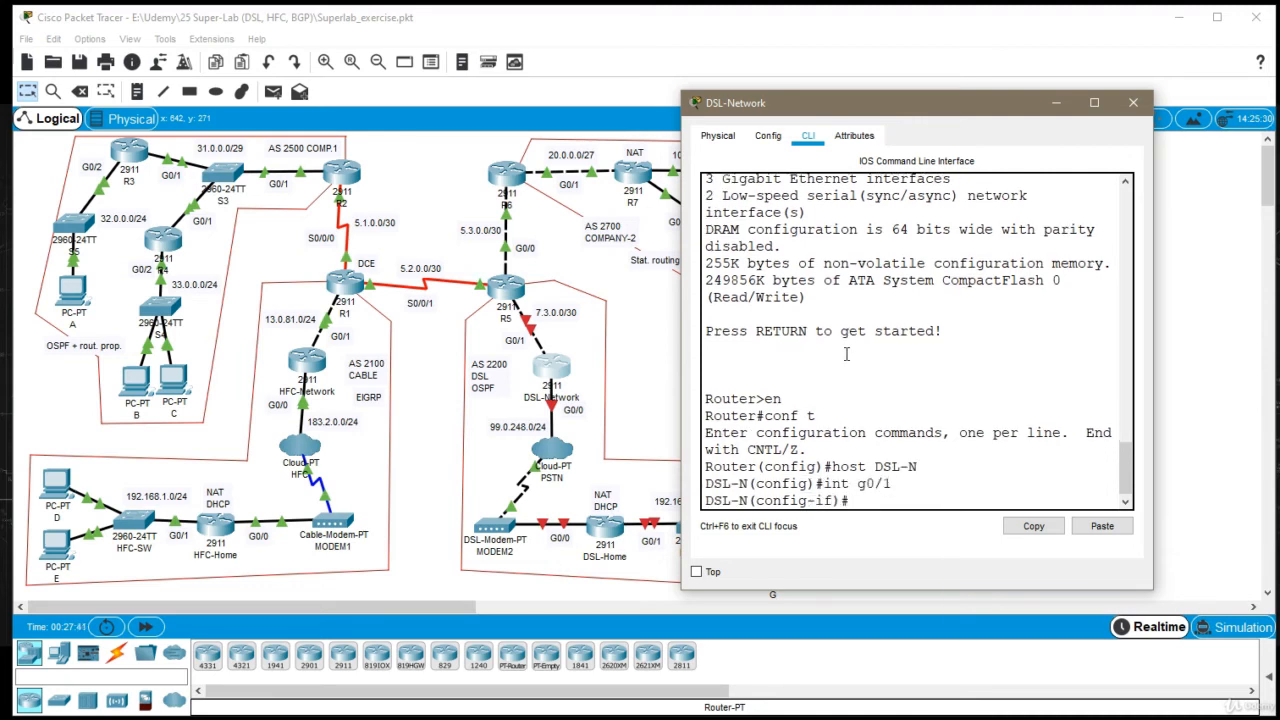
type("ip addr 7.3.0.2 255.255.255.252")
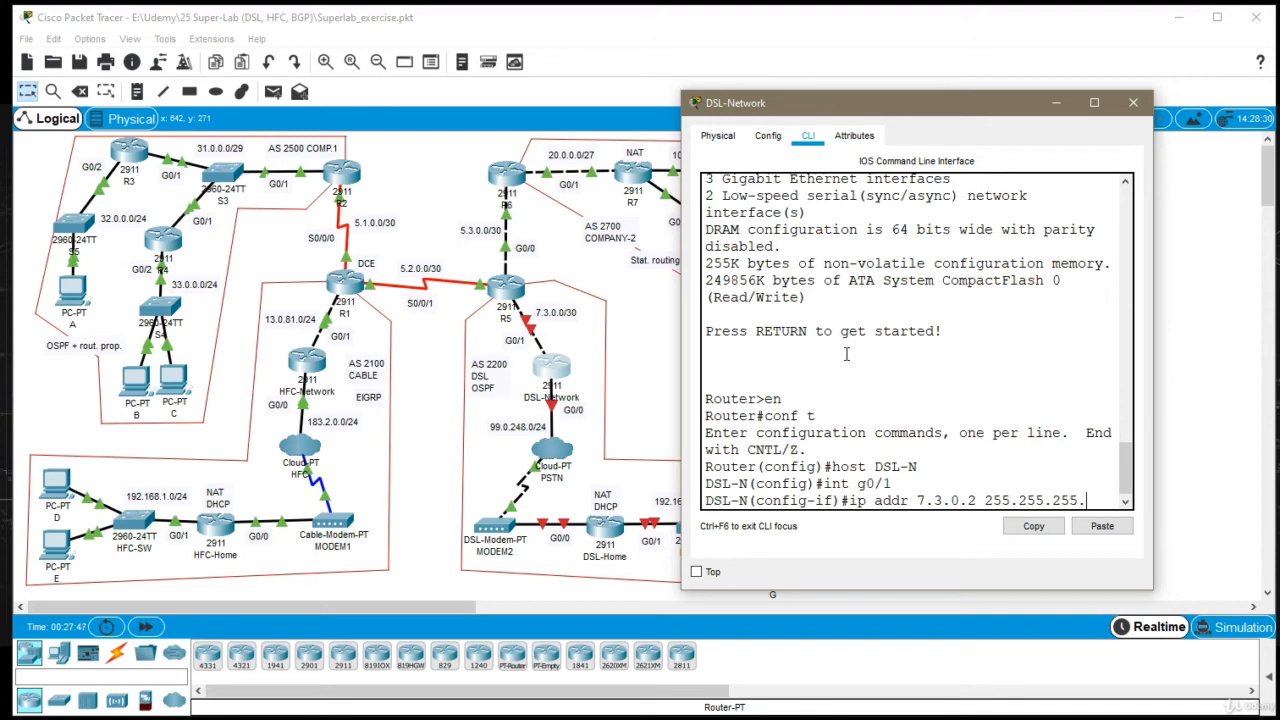
key("Return")
Enable interface G0/1 on the DSL-Network router and return to global configuration mode
type("no sh")
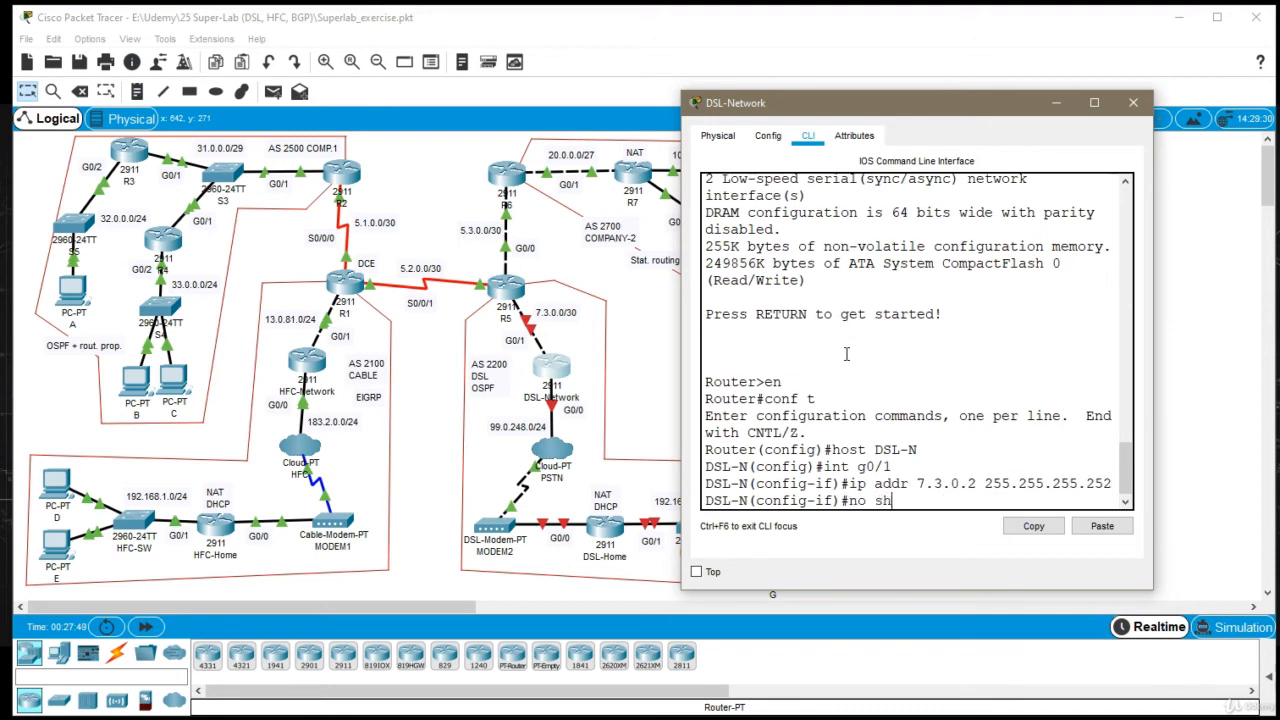
key("Return")
type("exi")
key("Return")
Assign IP address 99.0.248.1 with mask 255.255.255.0 to interface G0/0 of the DSL-Network router
type("int ")
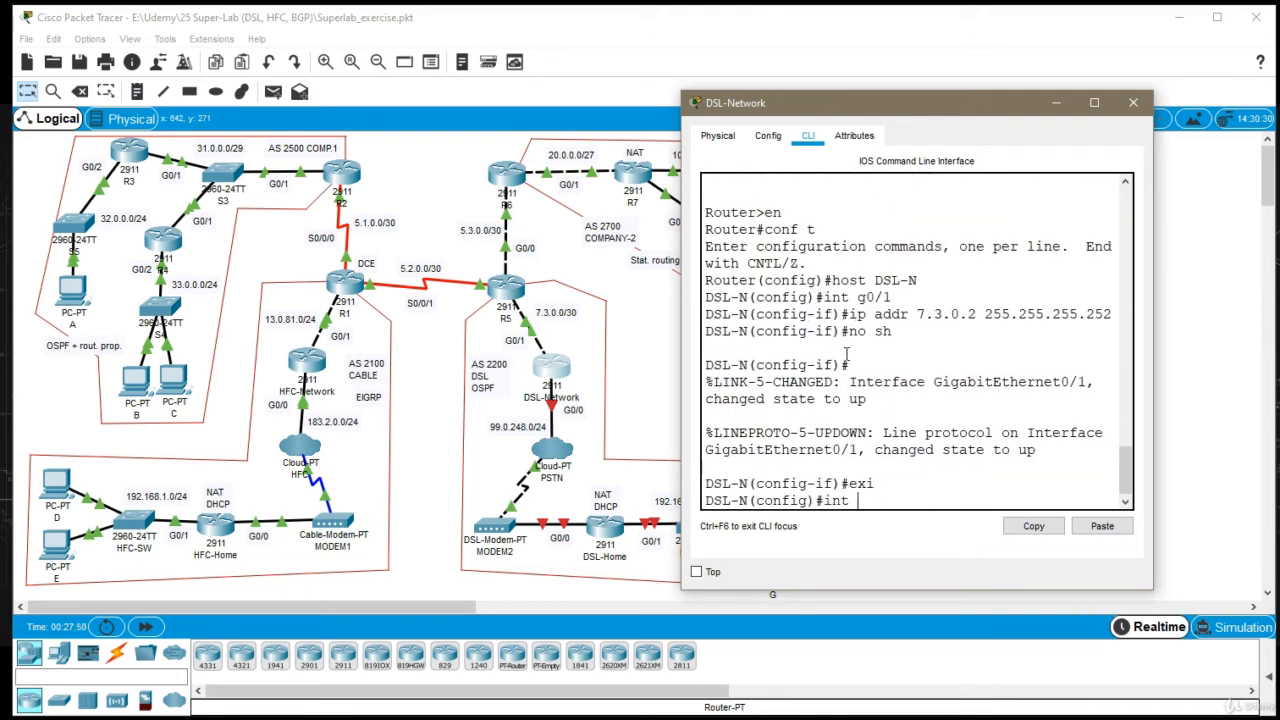
type("g0/0")
key("Return")
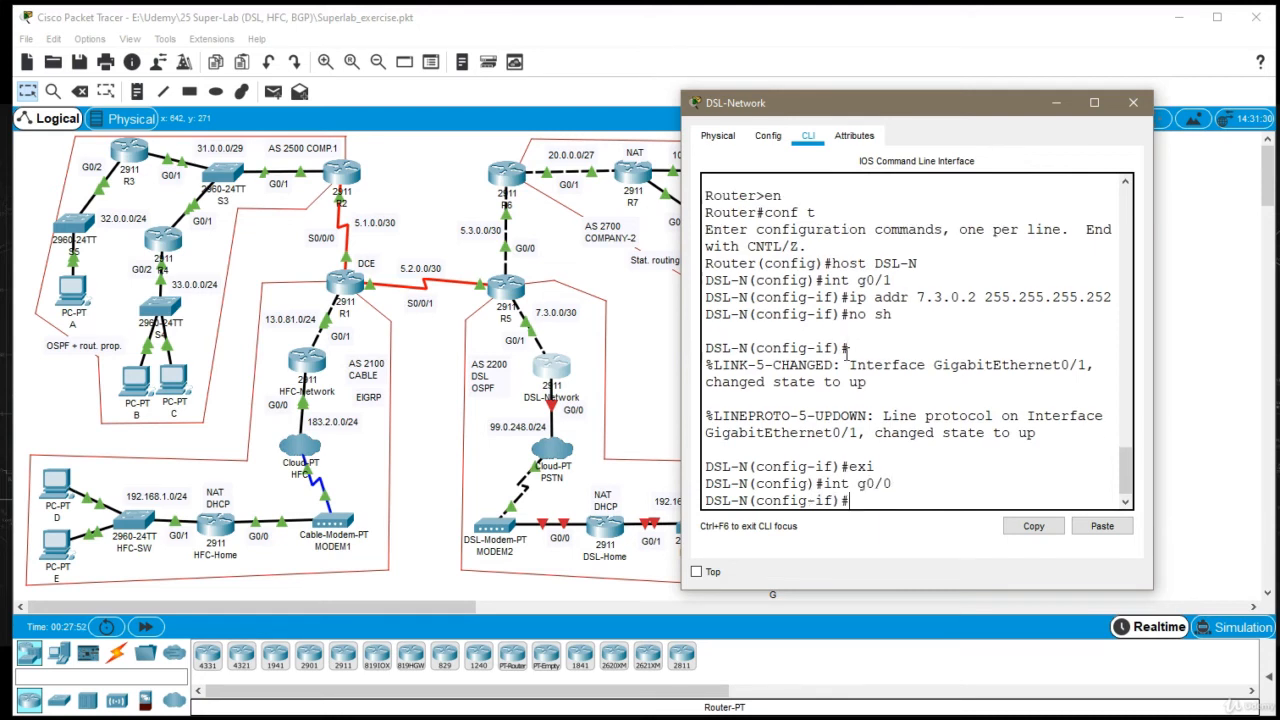
type("ip addr 99.0.248")
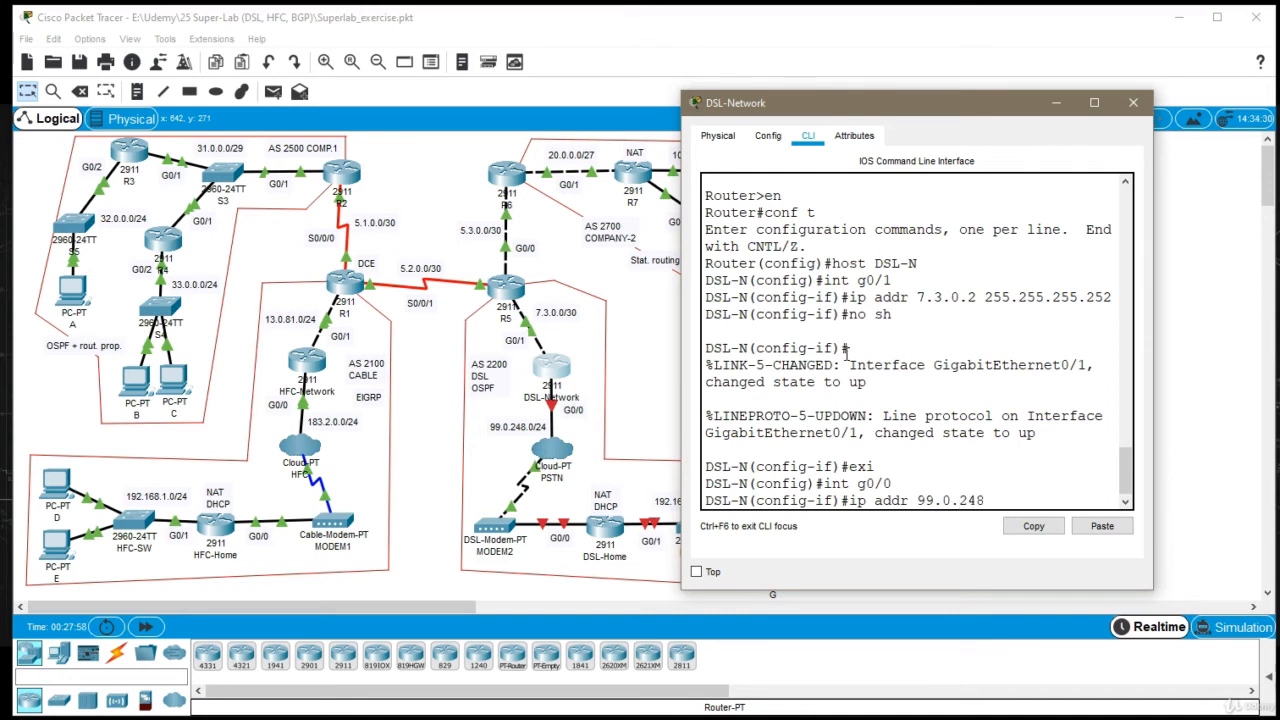
type(".1 255.255.255.0")
key("Return")
Enable interface G0/0 on the DSL-Network router and return to global configuration mode
type("no sh")
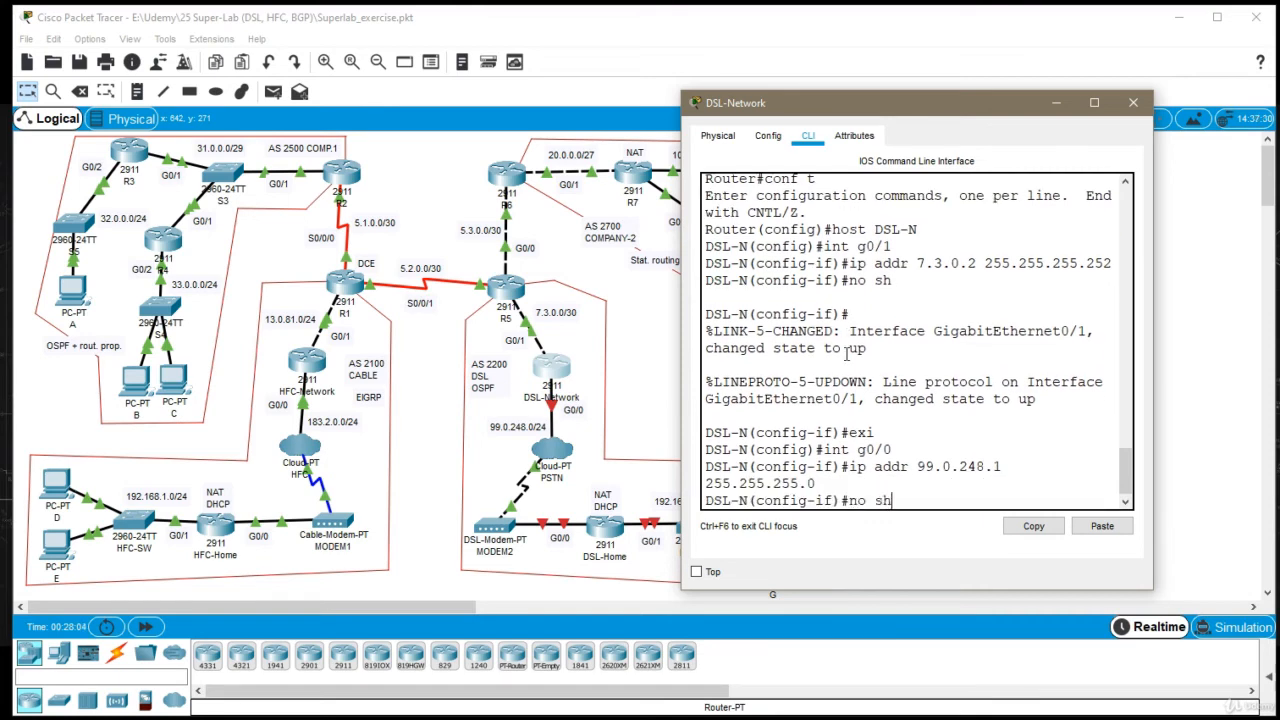
key("Return")
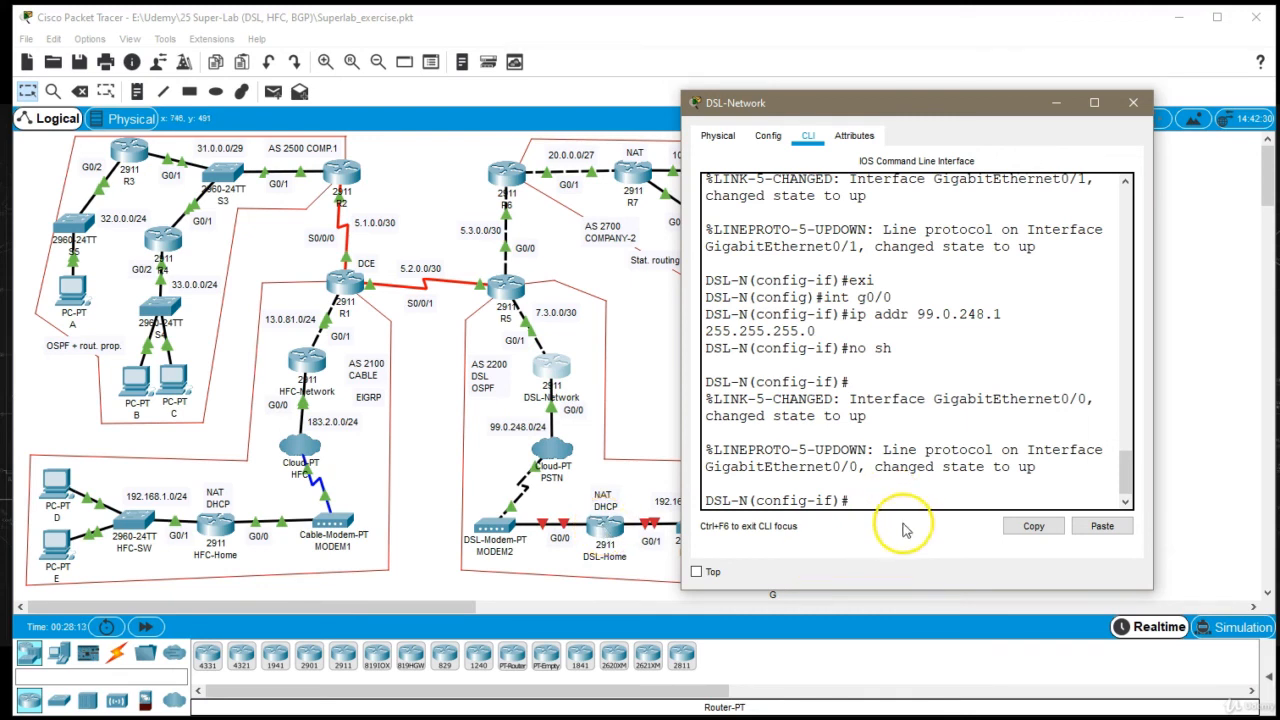
type("exi")
key("Return")
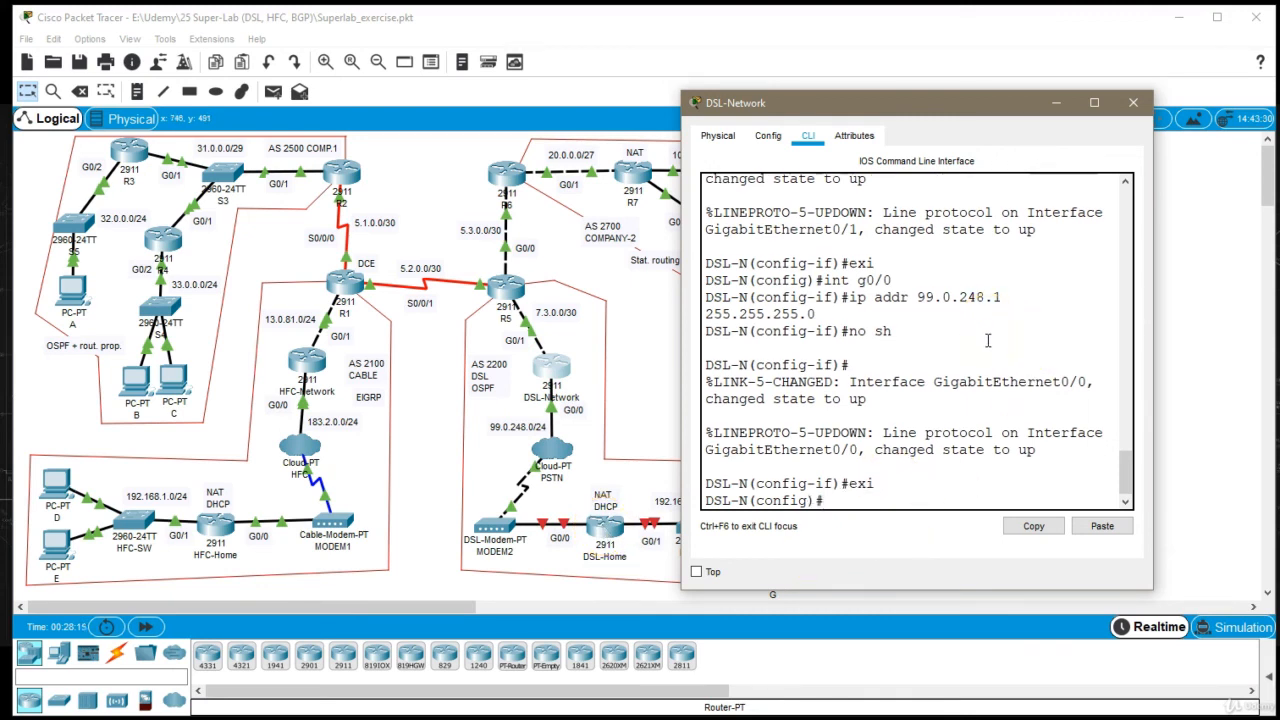
Create a DHCP pool named DSLNetPool on the DSL-Network router, checking the pool command's options
type("ip dhcp poo")
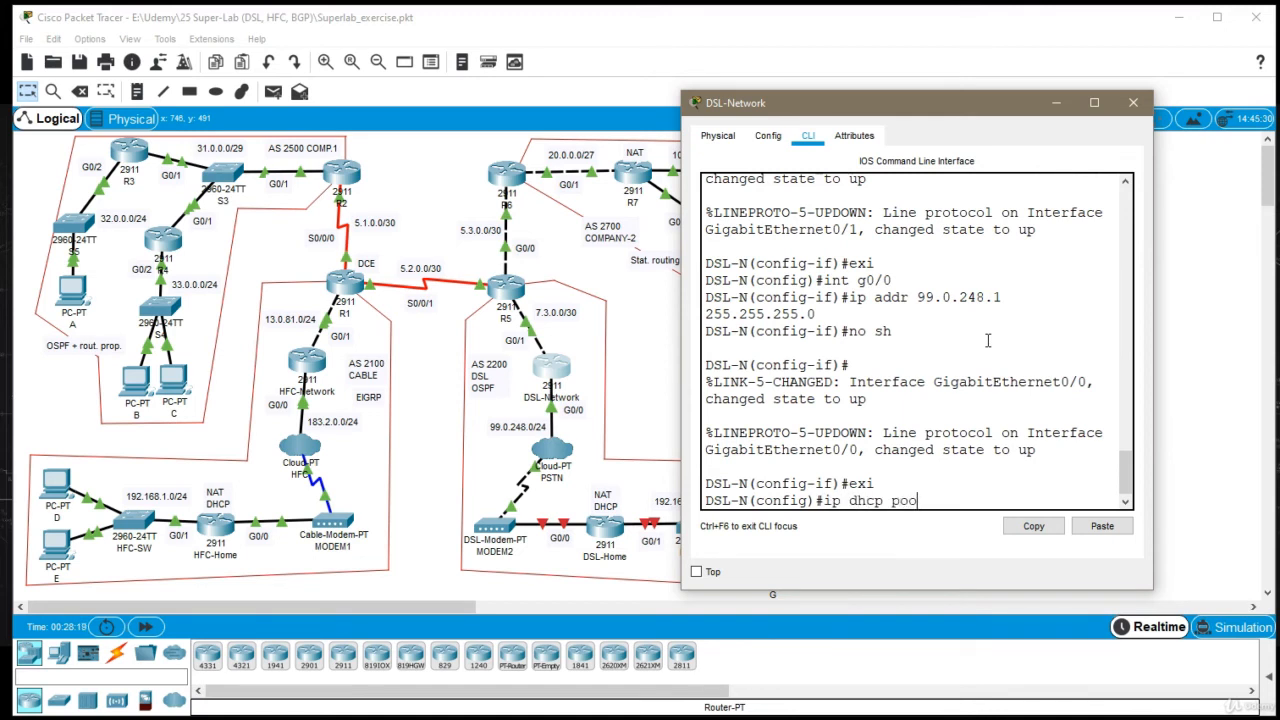
key("BackSpace")
key("BackSpace")
key("BackSpace")
type("pool ?")
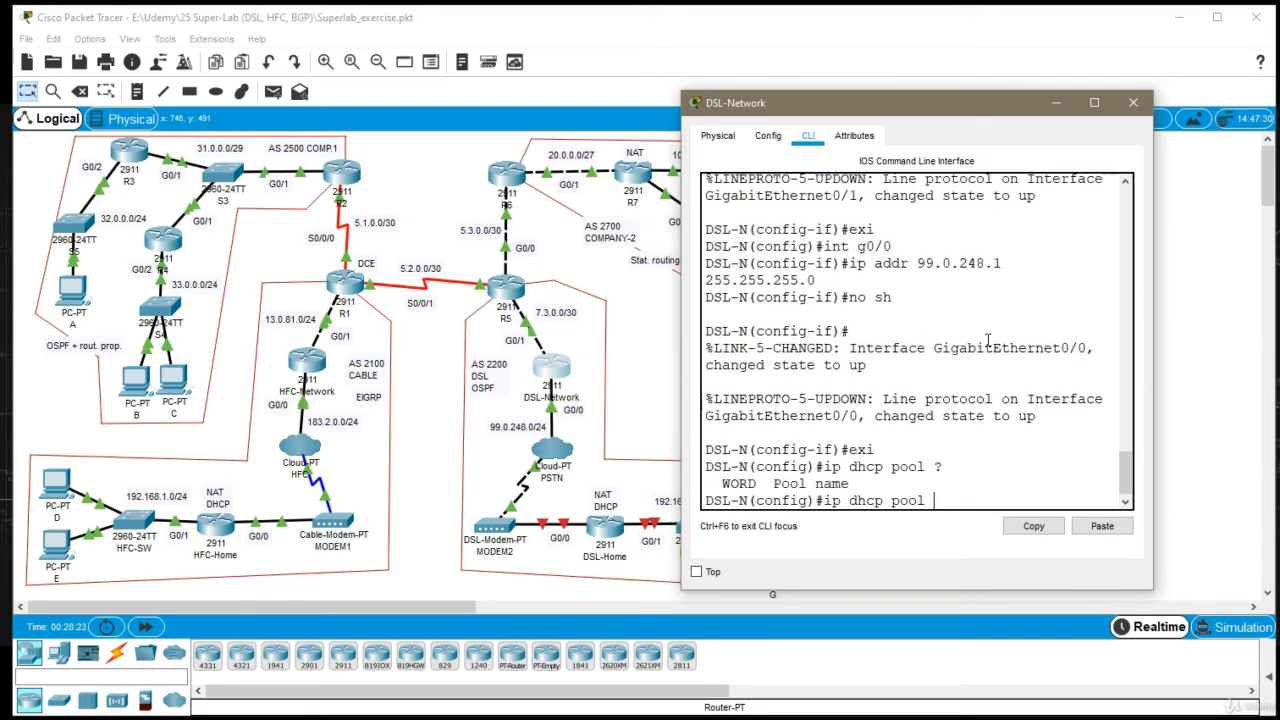
left_click(987, 344)
type("DSLNetPool")
key("Return")
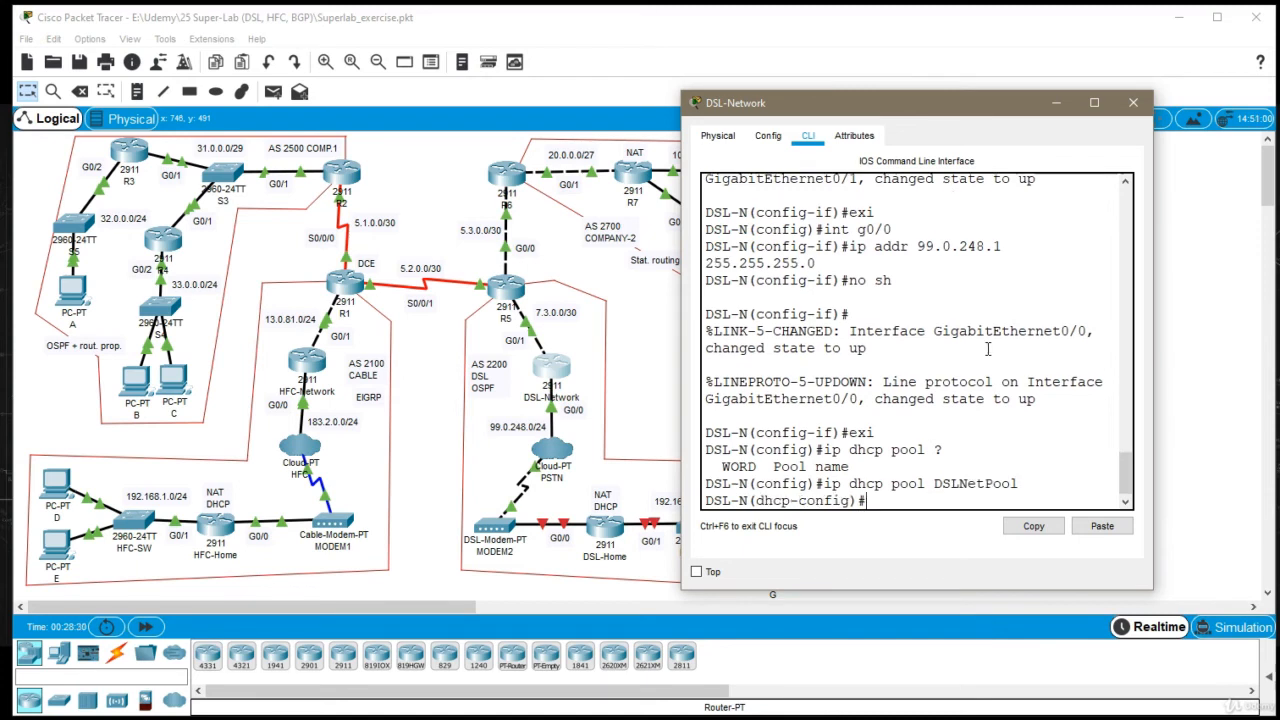
Set the DSLNetPool network to 99.0.248.0 with mask 255.255.255.0, leave the pool configuration and close the DSL-Network window
type("net 99.0.248.0 255")
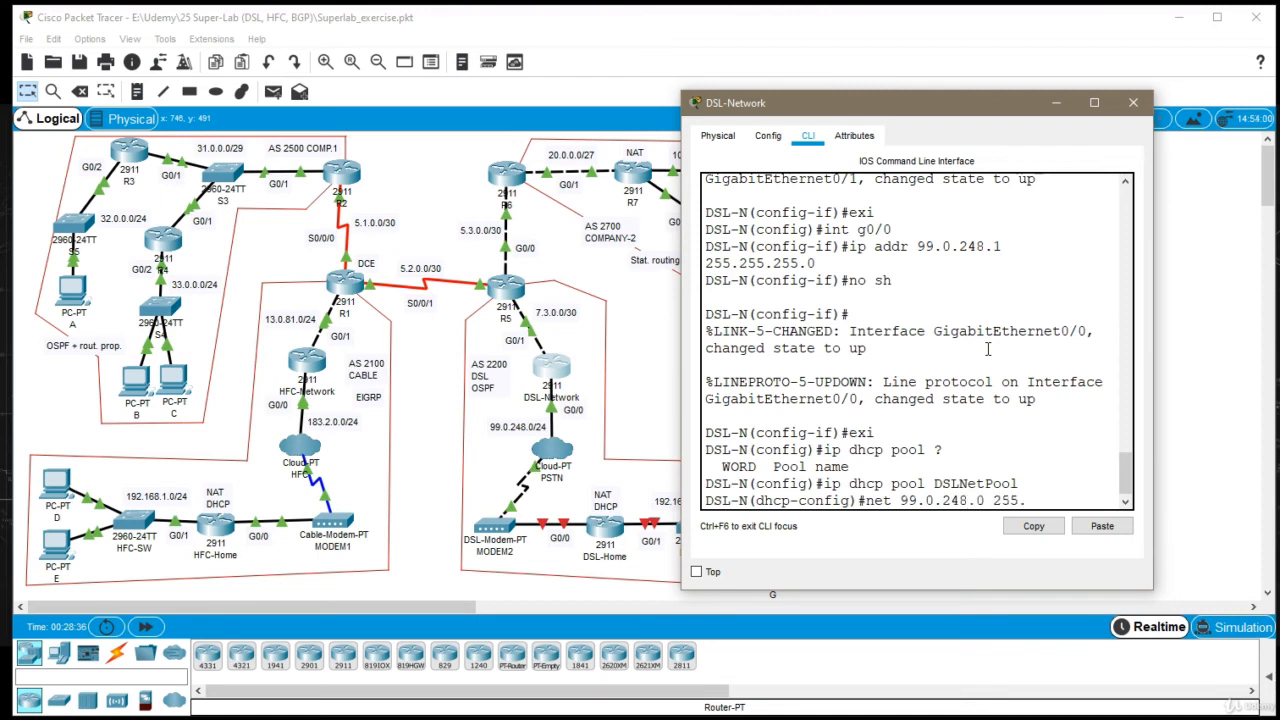
type(".255.0")
key("Return")
type("exi")
key("Return")
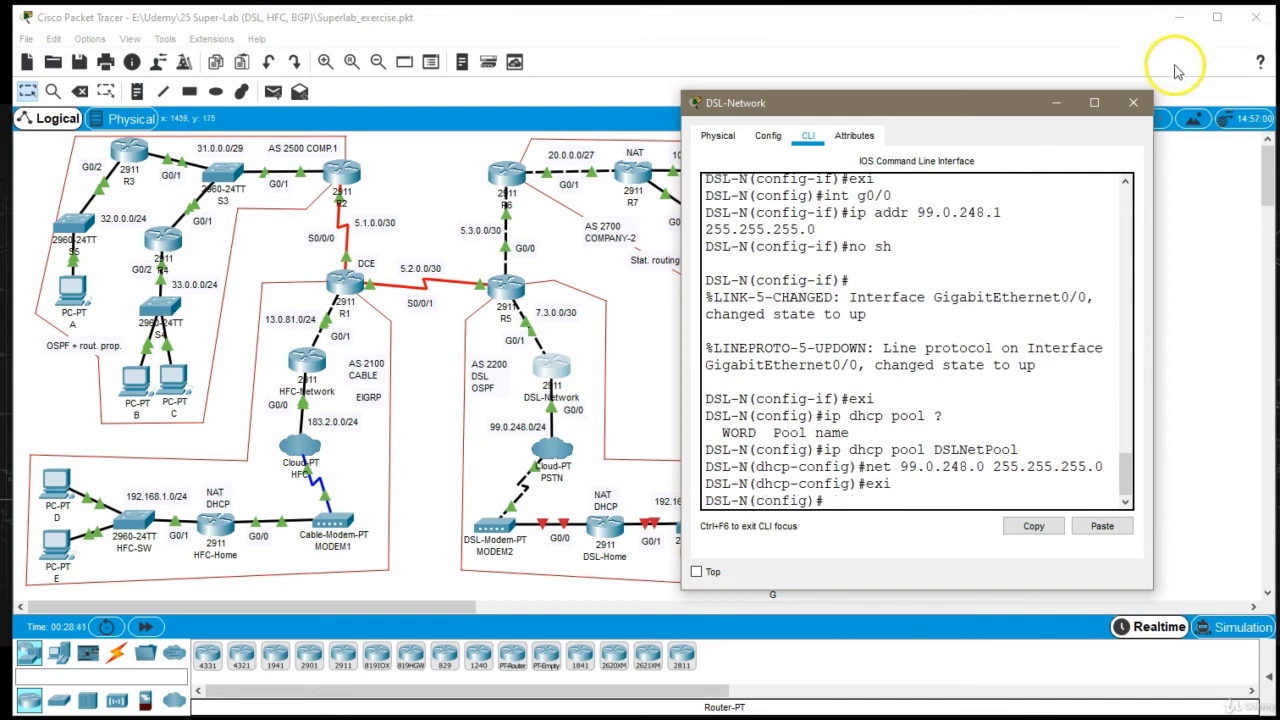
left_click(1133, 102)
Open the DSL-Home router's command line, move its window off the topology and enter global configuration mode
left_click(610, 527)
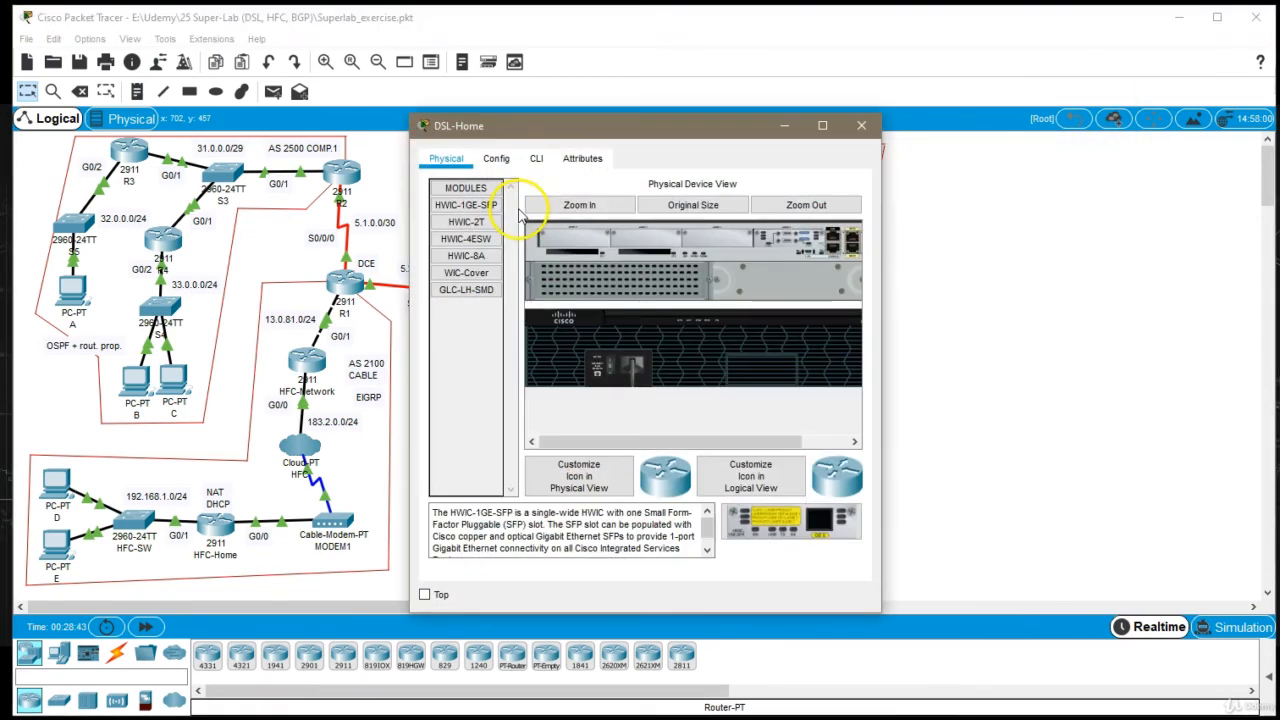
left_click(585, 158)
left_click_drag(645, 126, 864, 112)
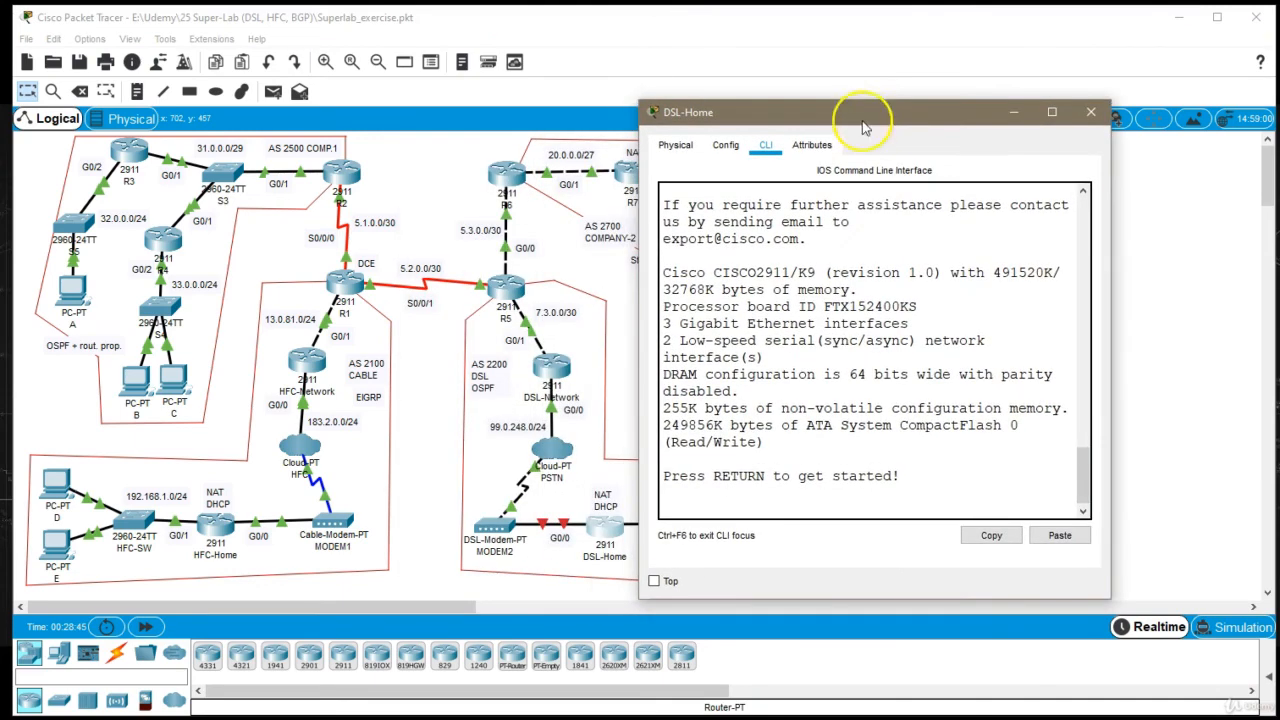
key("Return")
type("en")
key("Return")
type("conf t")
key("Return")
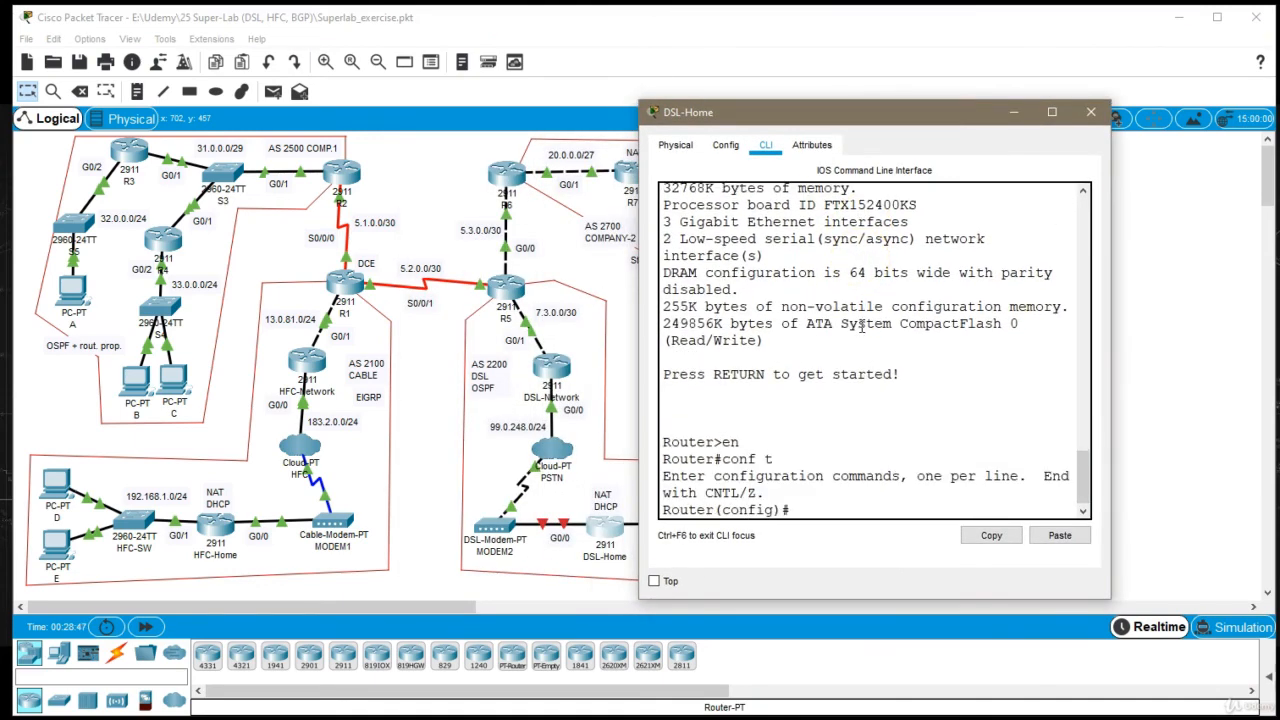
Set the DSL-Home router's hostname to DSL-H
type("host DSL-H")
key("Return")
Configure interface G0/0 on the DSL-Home router to get its address by DHCP, enable it and return to global configuration mode
type("int g0/0")
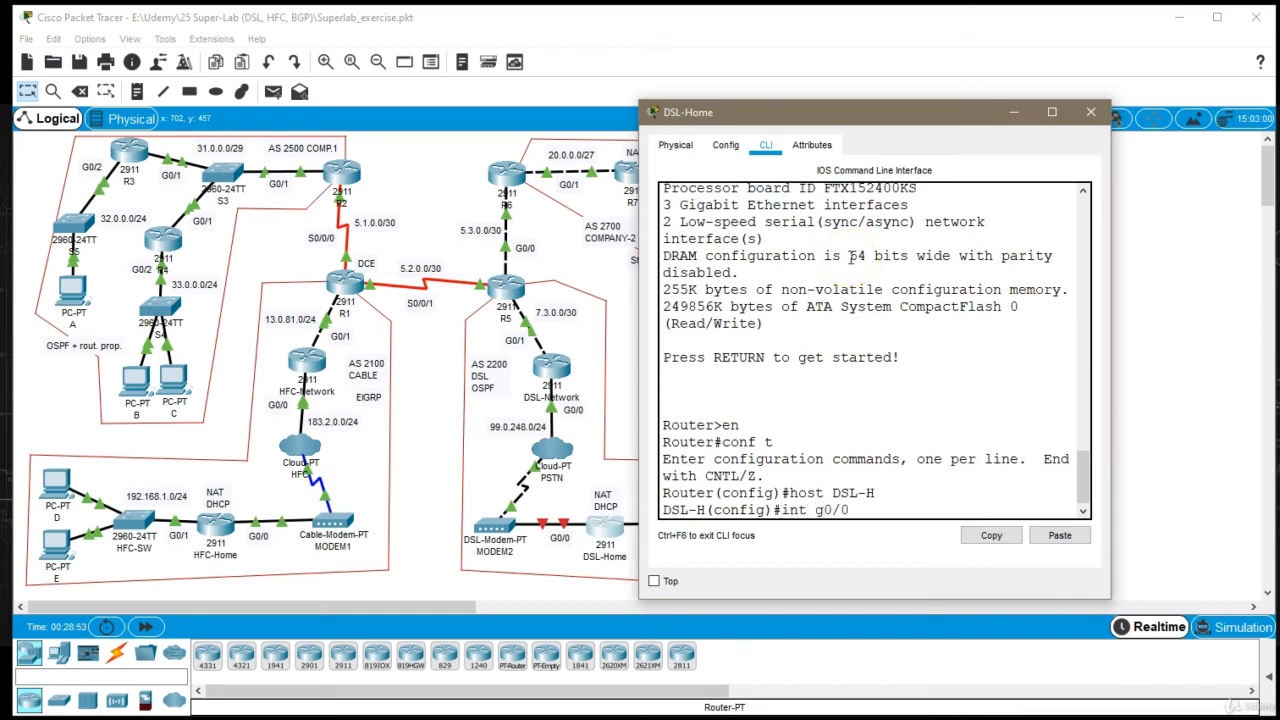
key("Return")
type("ip add dh")
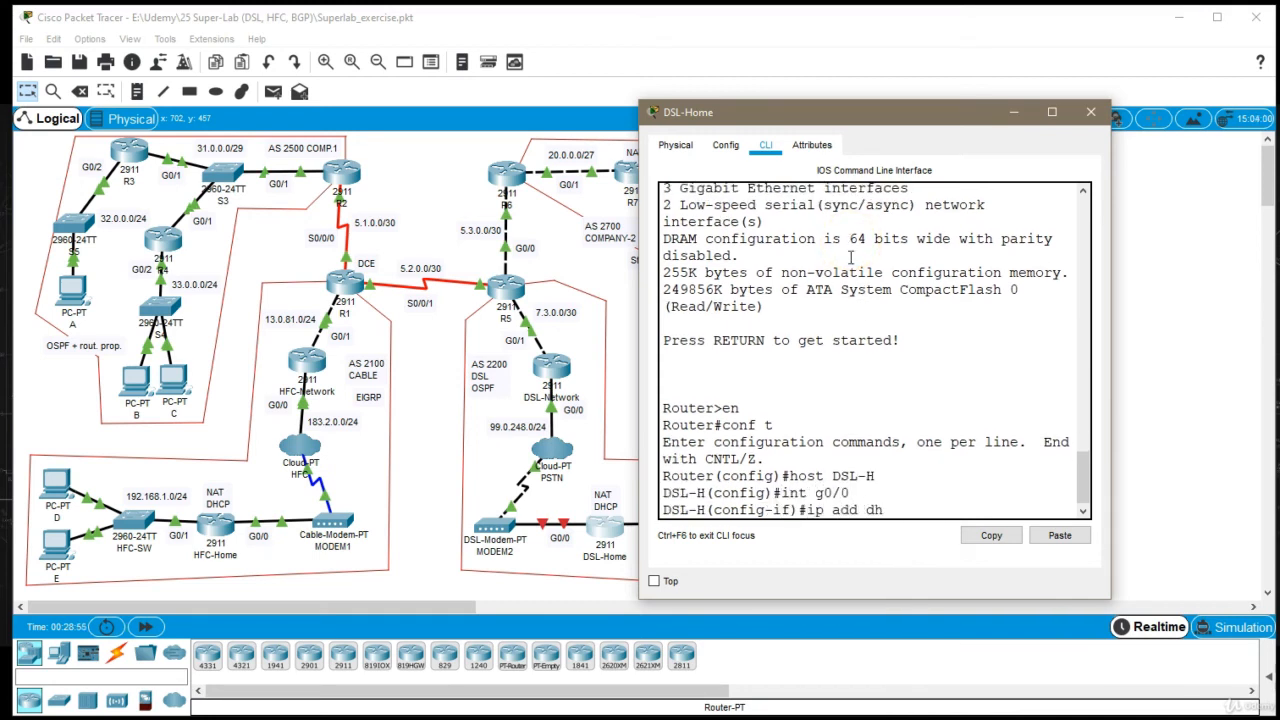
type("cp")
key("Return")
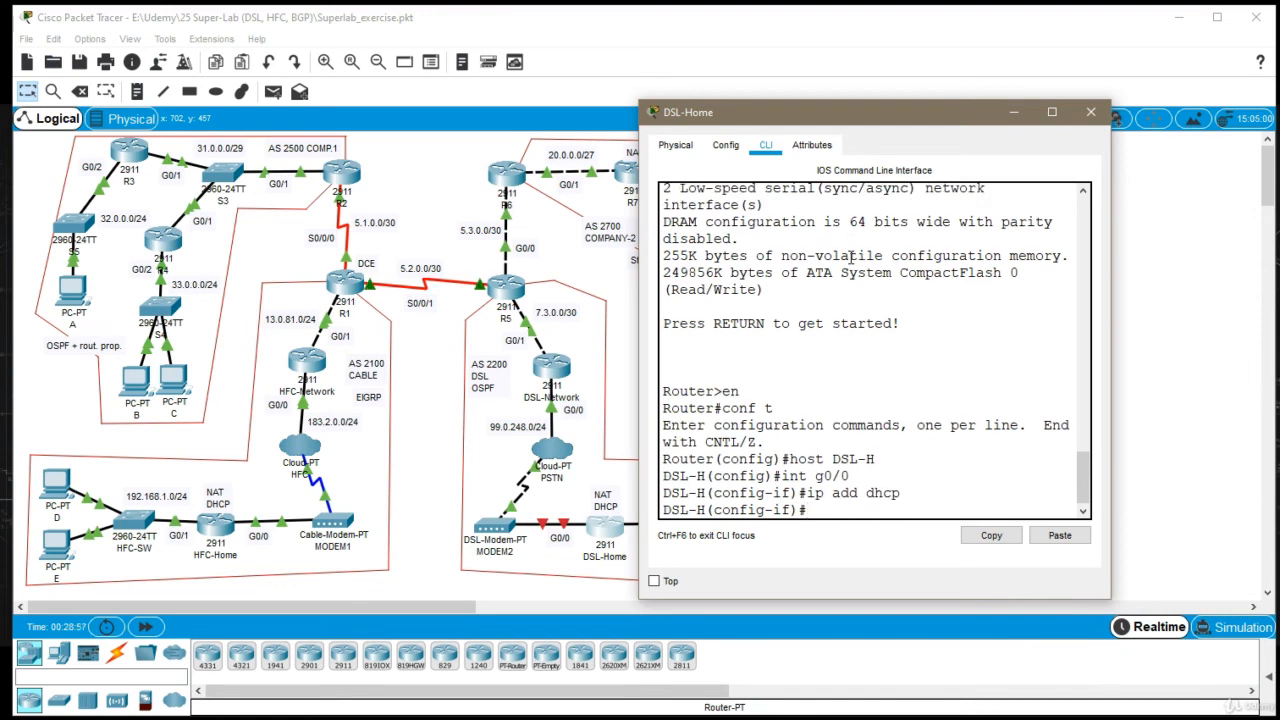
type("no sh")
key("Return")
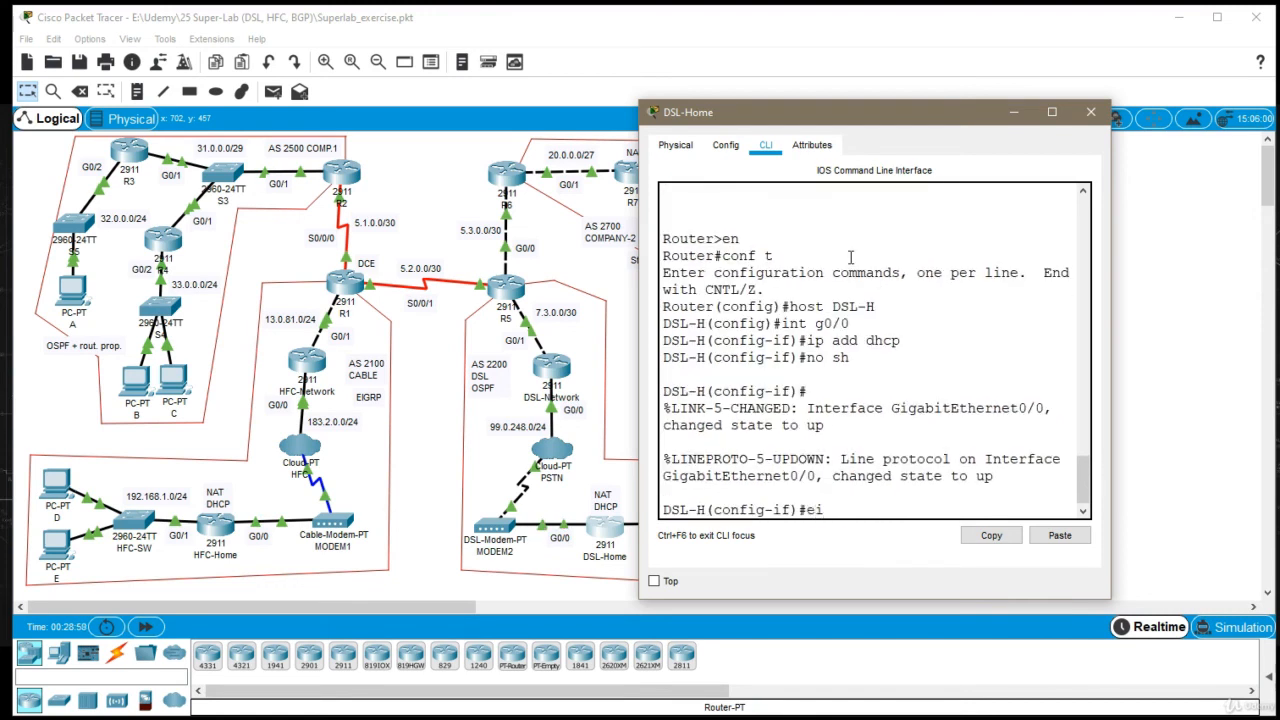
type("exi")
key("Return")
Assign IP address 192.168.1.1 with mask 255.255.255.0 to interface G0/1 on the DSL-Home router
type("int g0/1")
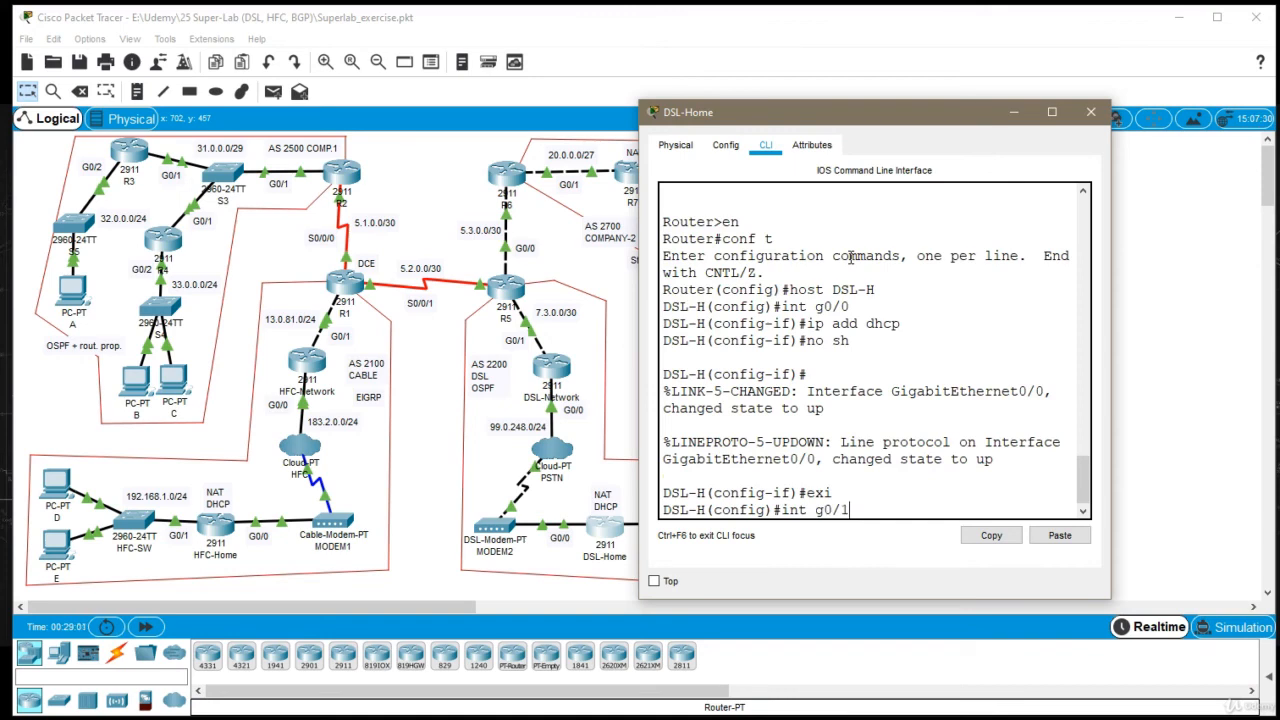
key("Return")
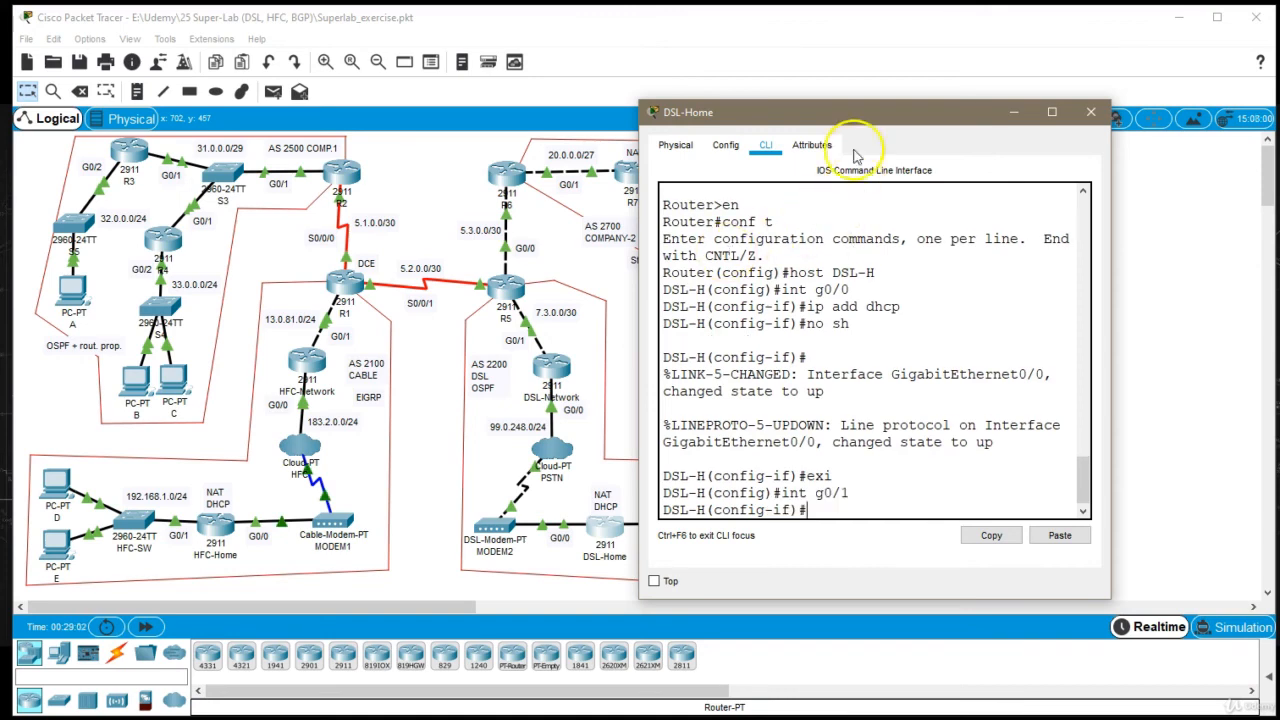
left_click_drag(868, 113, 972, 110)
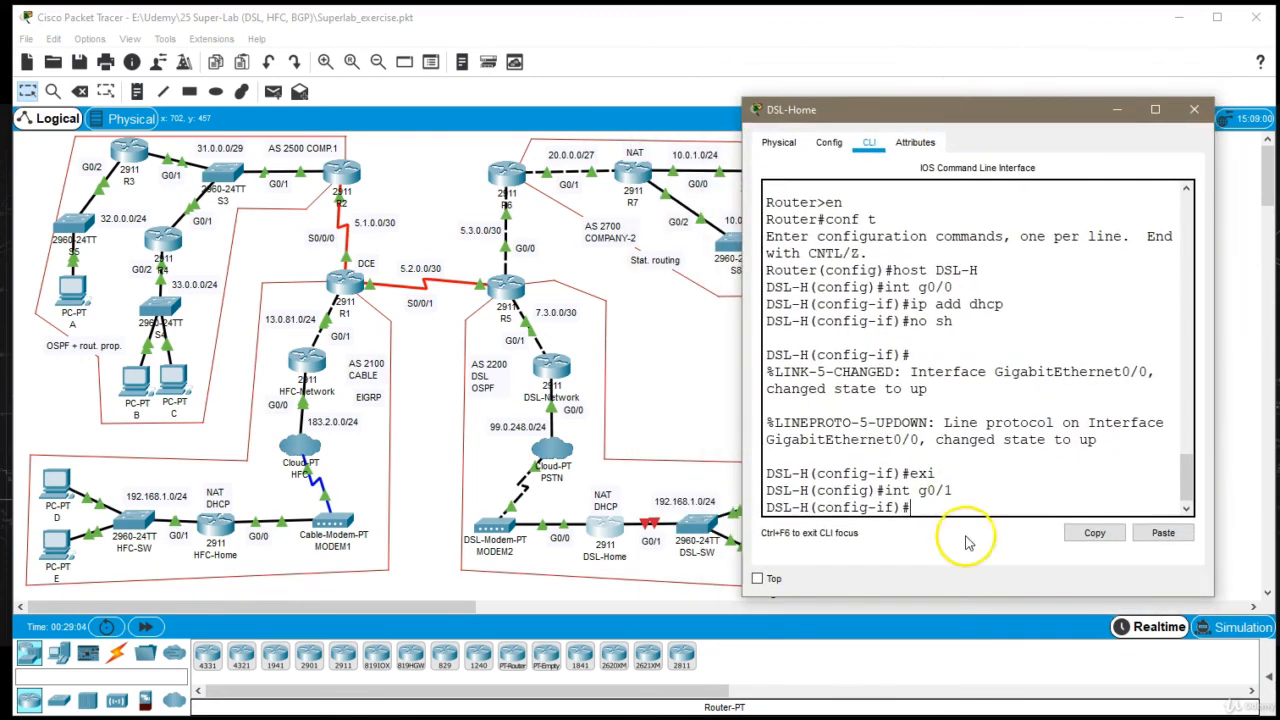
left_click(1036, 270)
type("ip addr ")
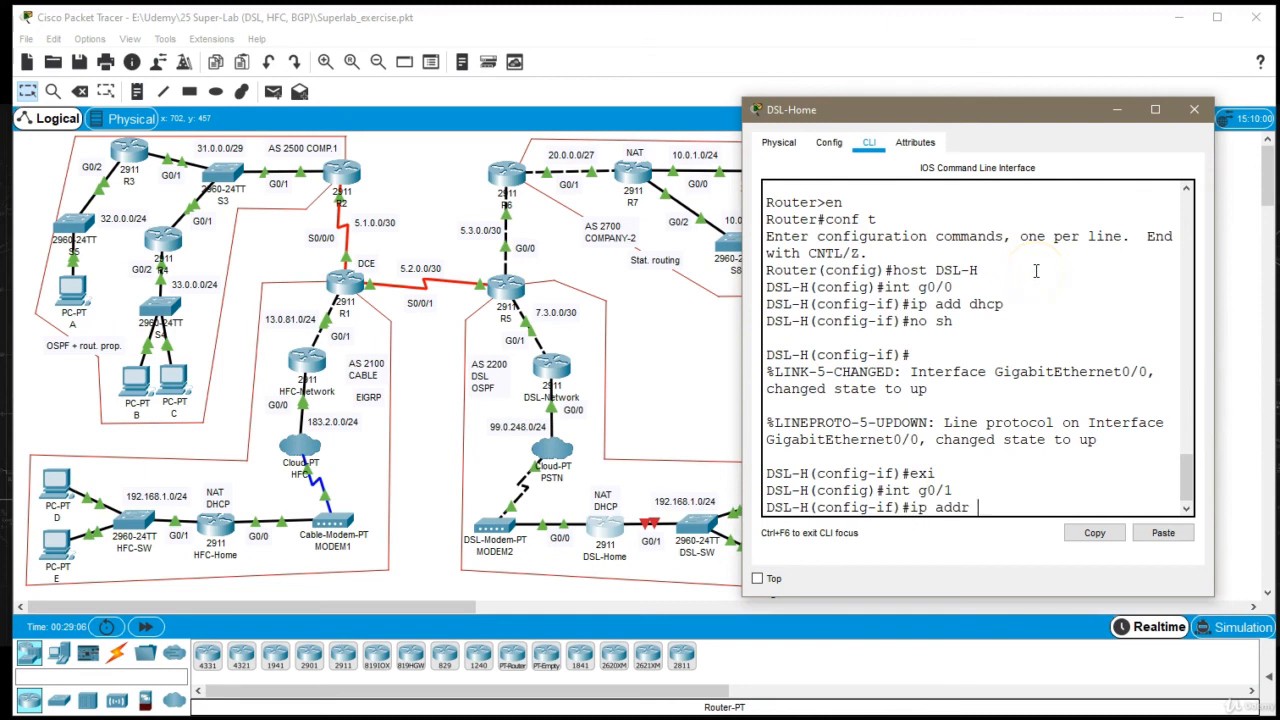
type("192.18")
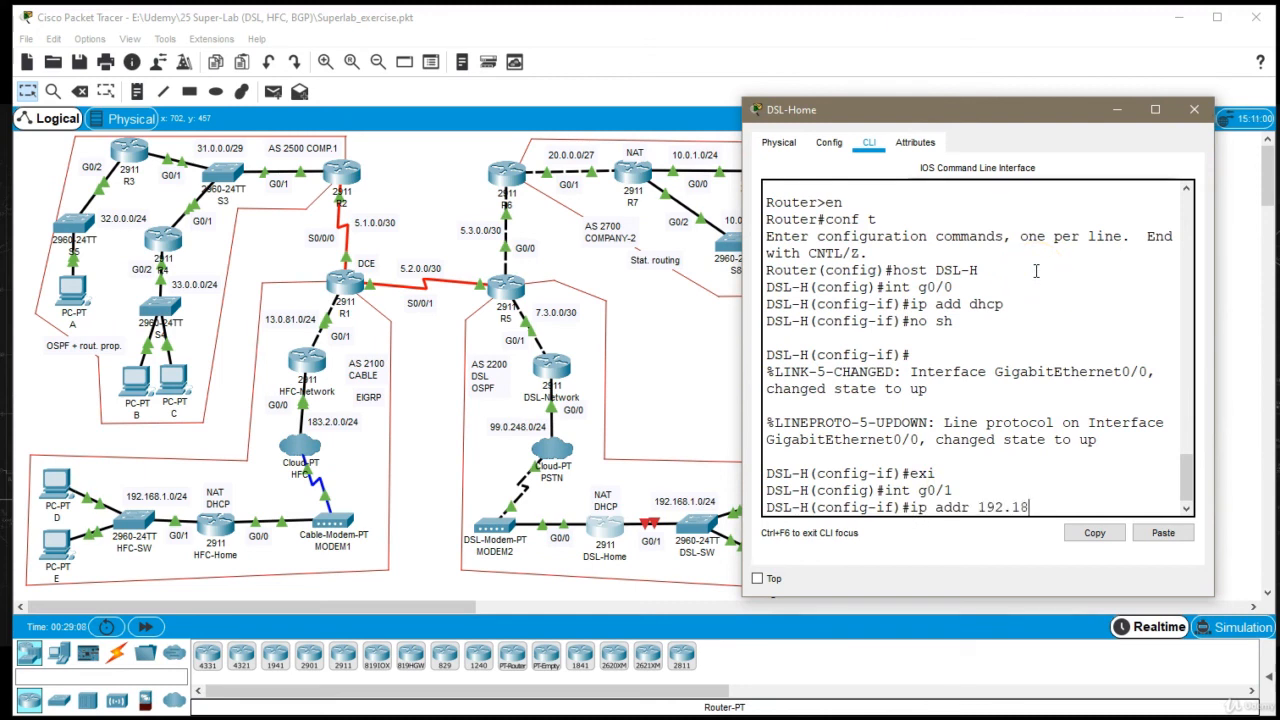
key("BackSpace")
type("68.1.1 255.255.255.0")
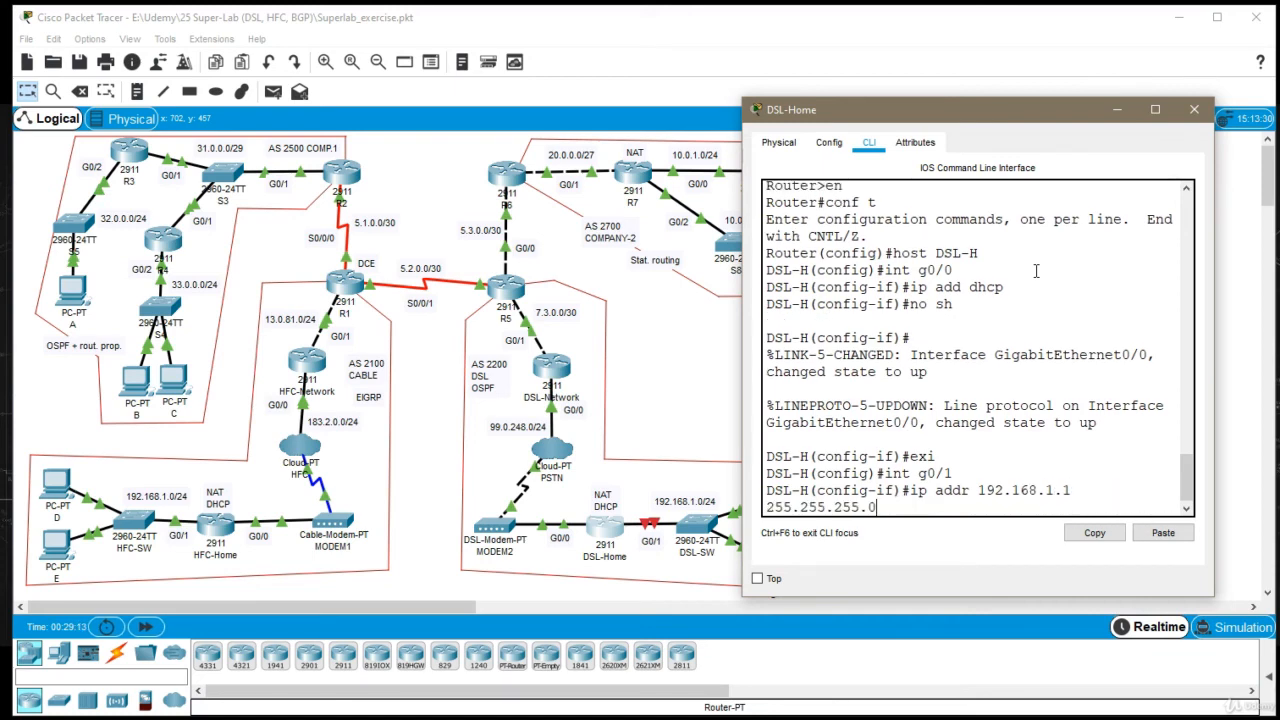
key("Return")
Enable interface G0/1 on the DSL-Home router and return to global configuration mode
type("nfig-if)#n")
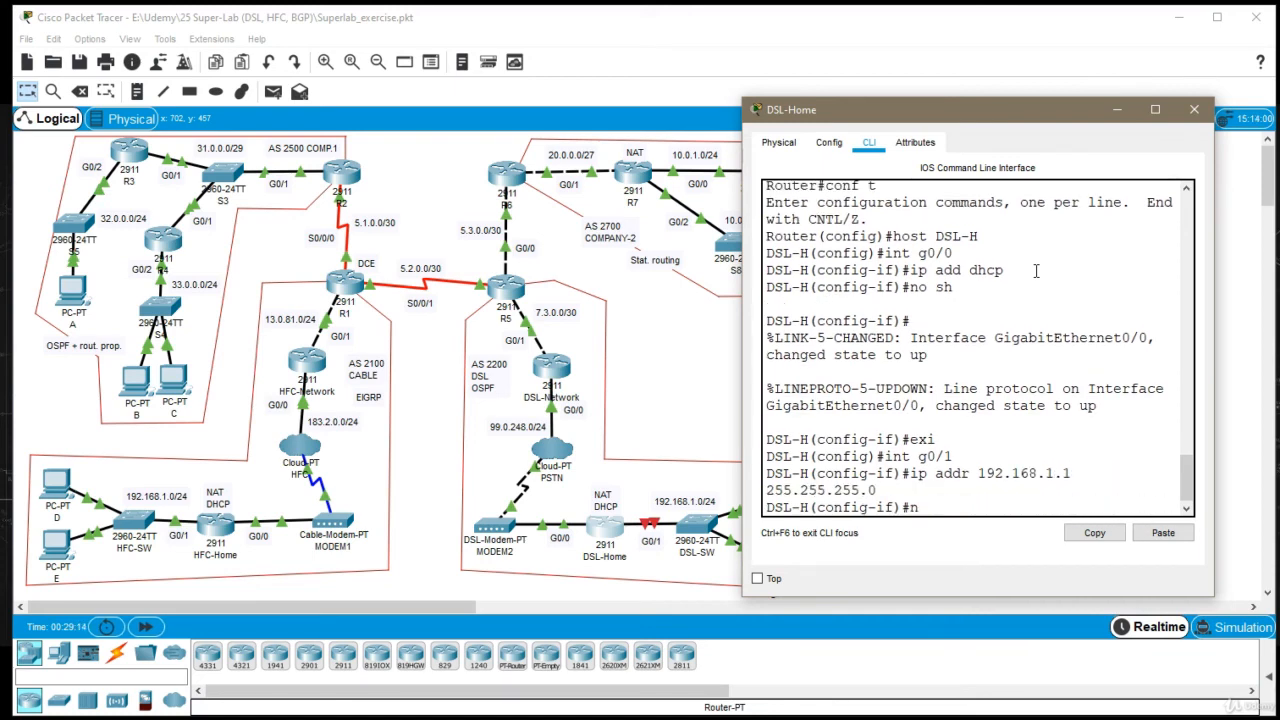
type("o sh")
key("Return")
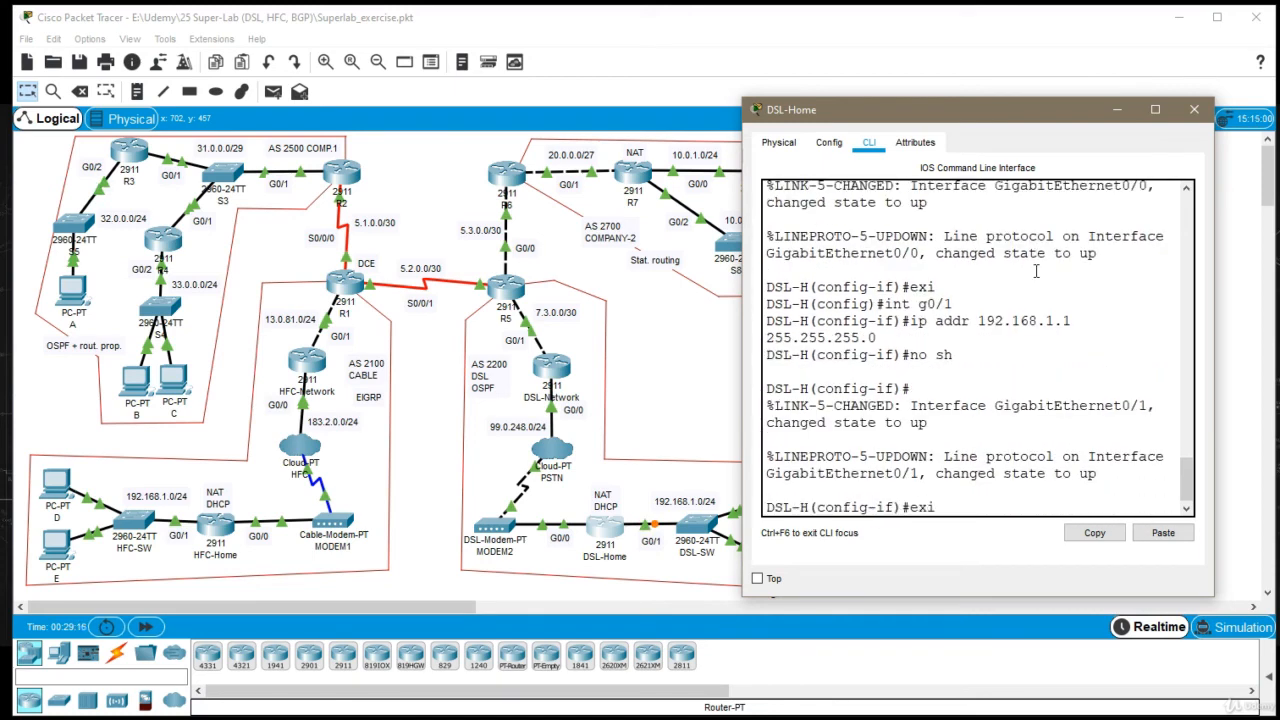
type("exi")
key("Return")
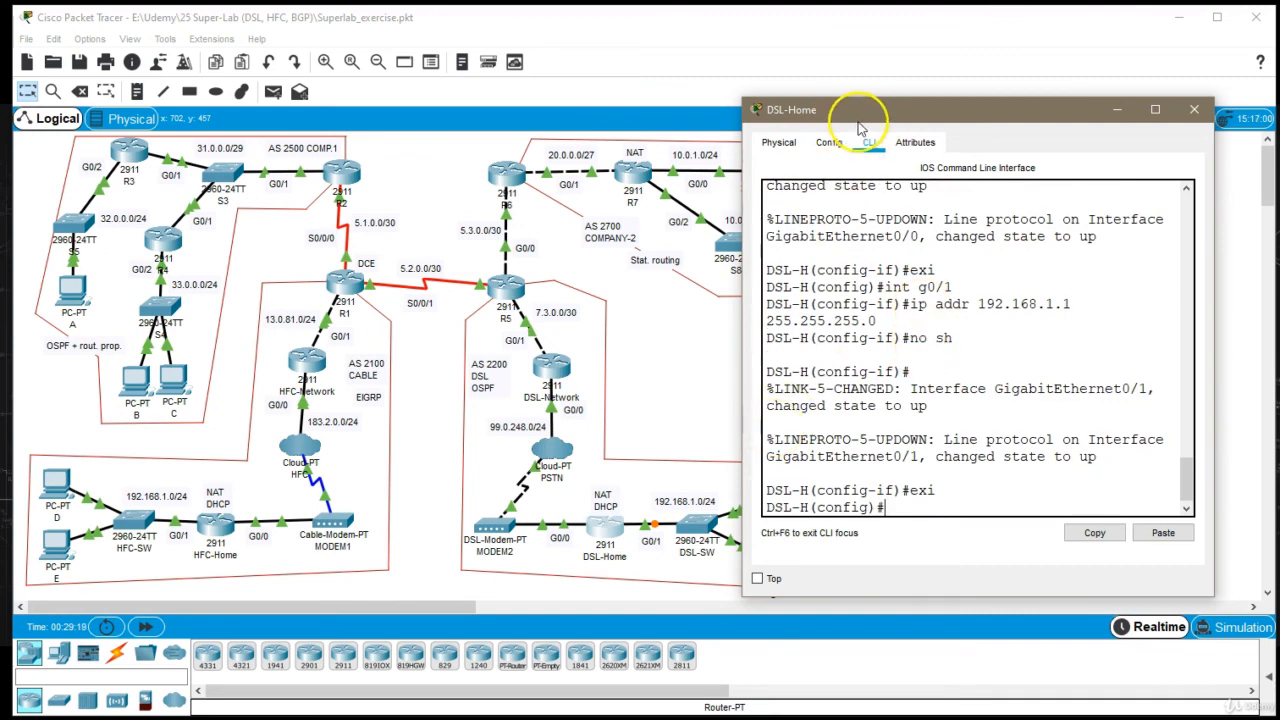
Move the DSL-Home window off the DSL home network and create a DHCP pool named DSLHomePool
left_click_drag(870, 109, 911, 50)
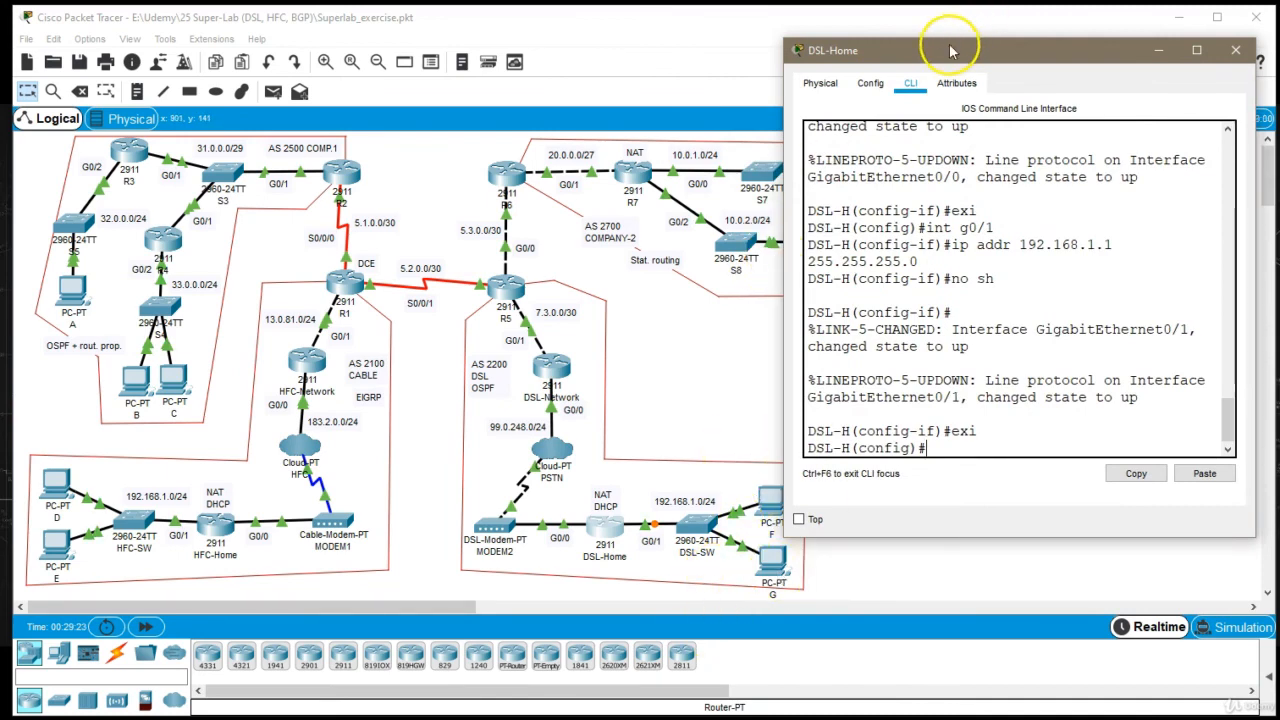
left_click_drag(949, 44, 881, 54)
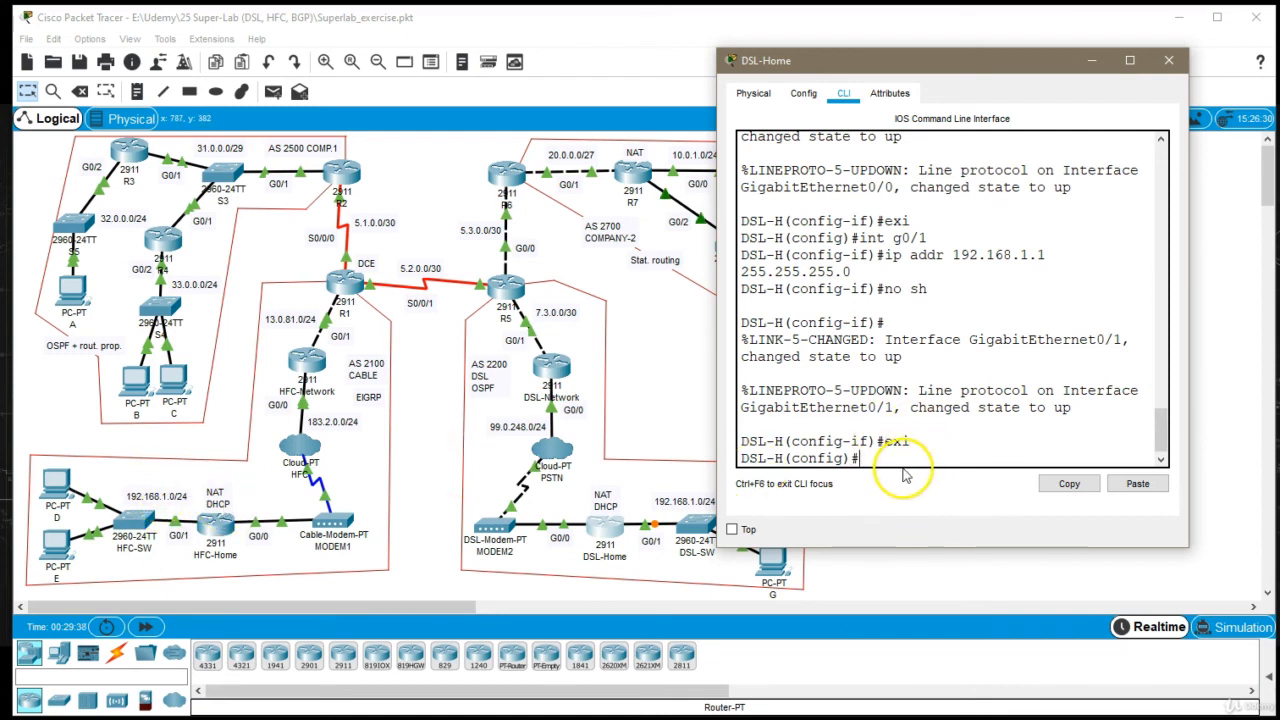
type("ip dhcp pool DSL")
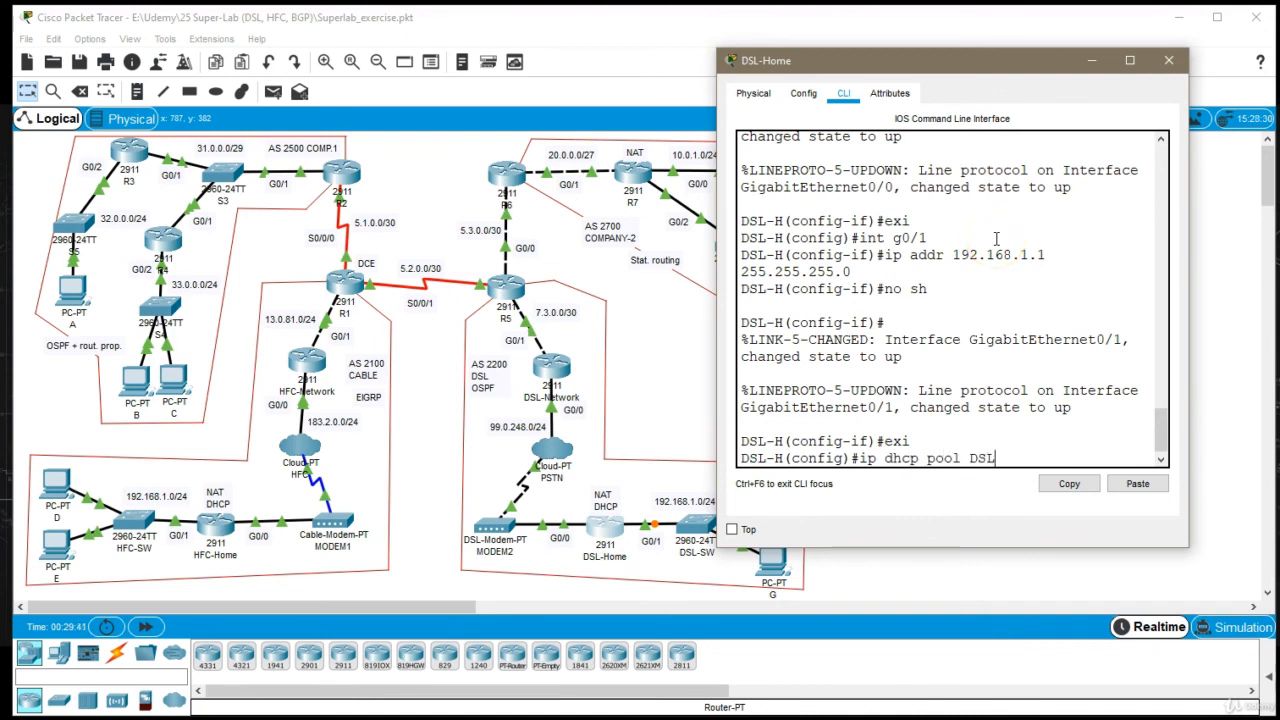
type("HomePool")
key("Return")
Set the DSLHomePool network to 192.168.1.0 with mask 255.255.255.0
type("net")
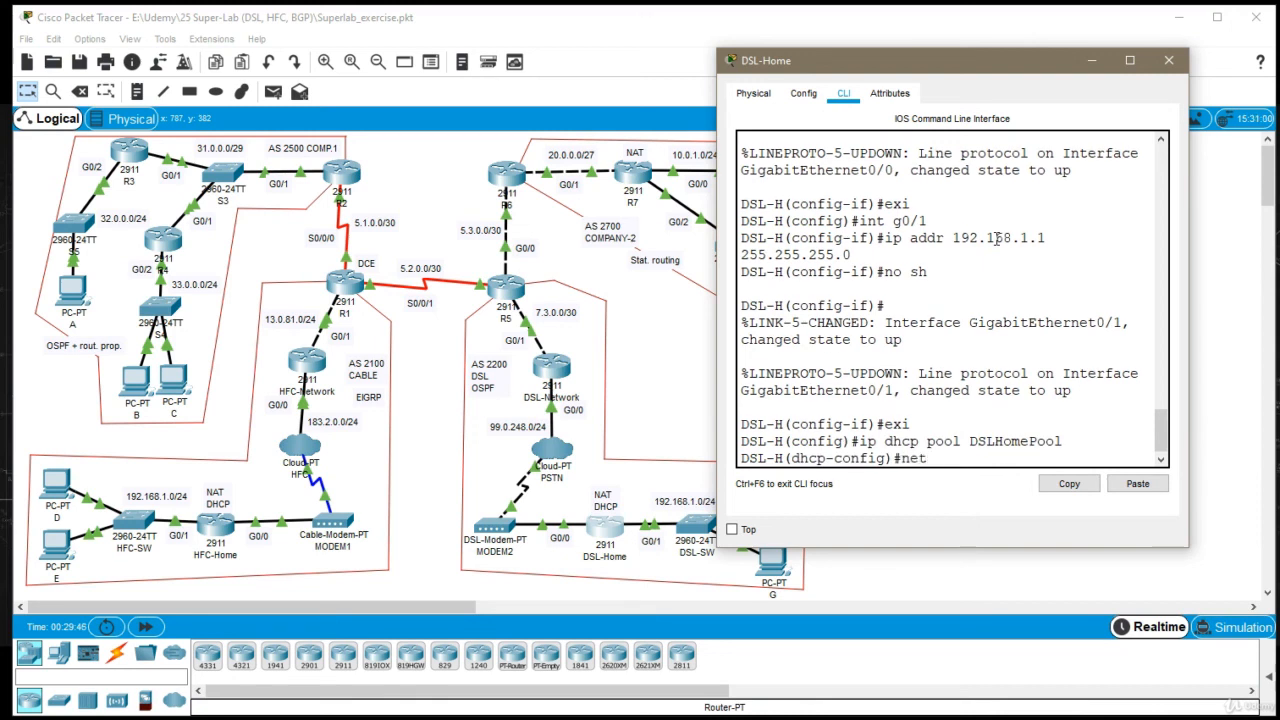
type(" 192.168.1.0 255.255.255.0")
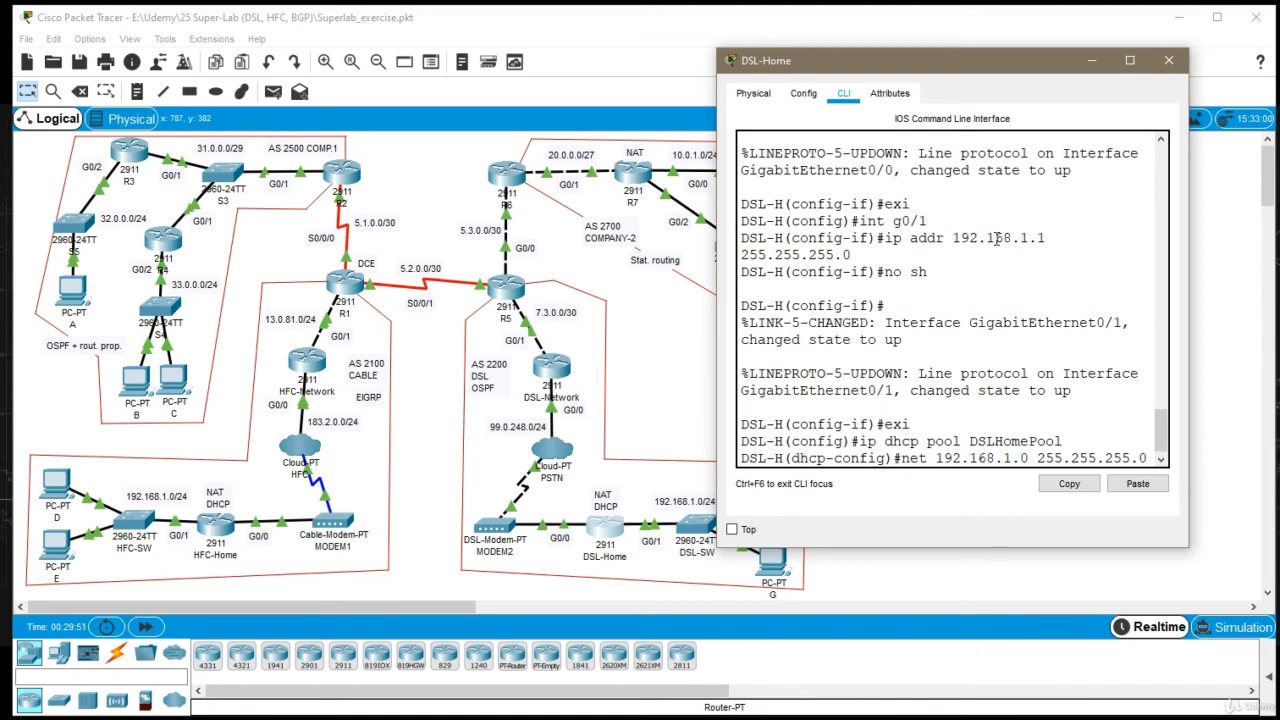
key("Return")
Set the DSLHomePool default router to 192.168.1.1 and leave the pool configuration
type("def")
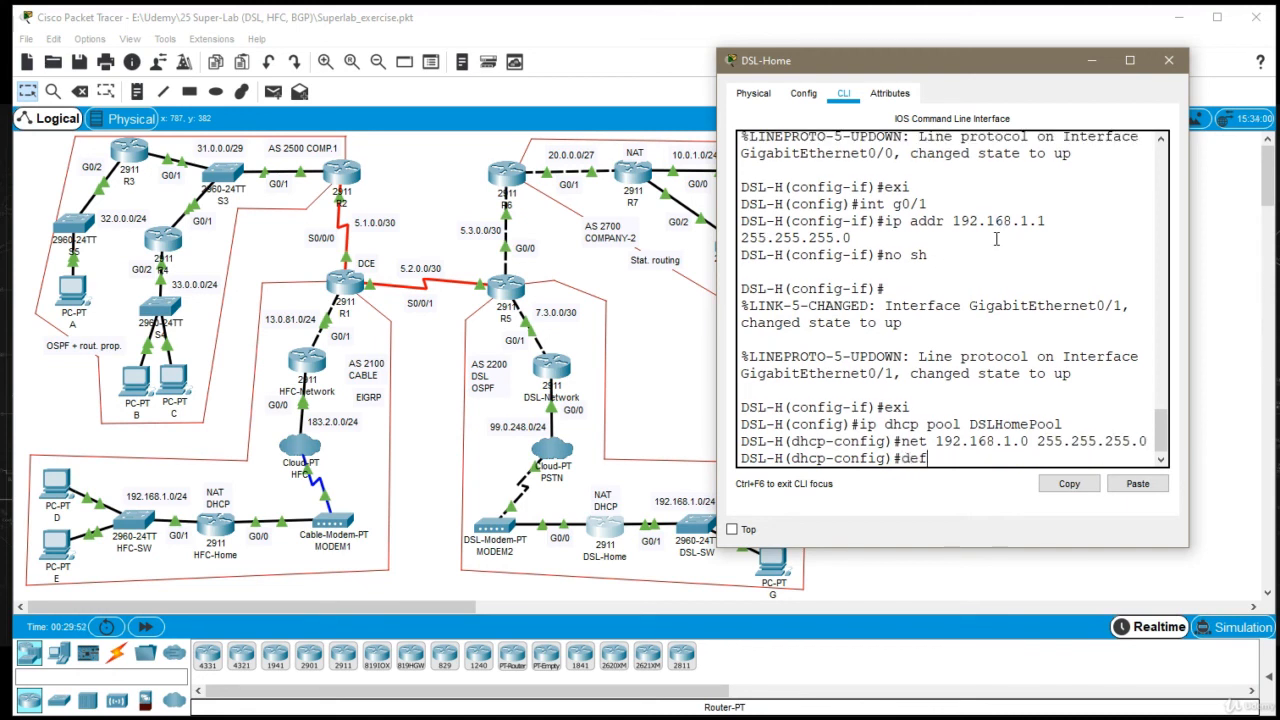
type("ault-router 192.168.")
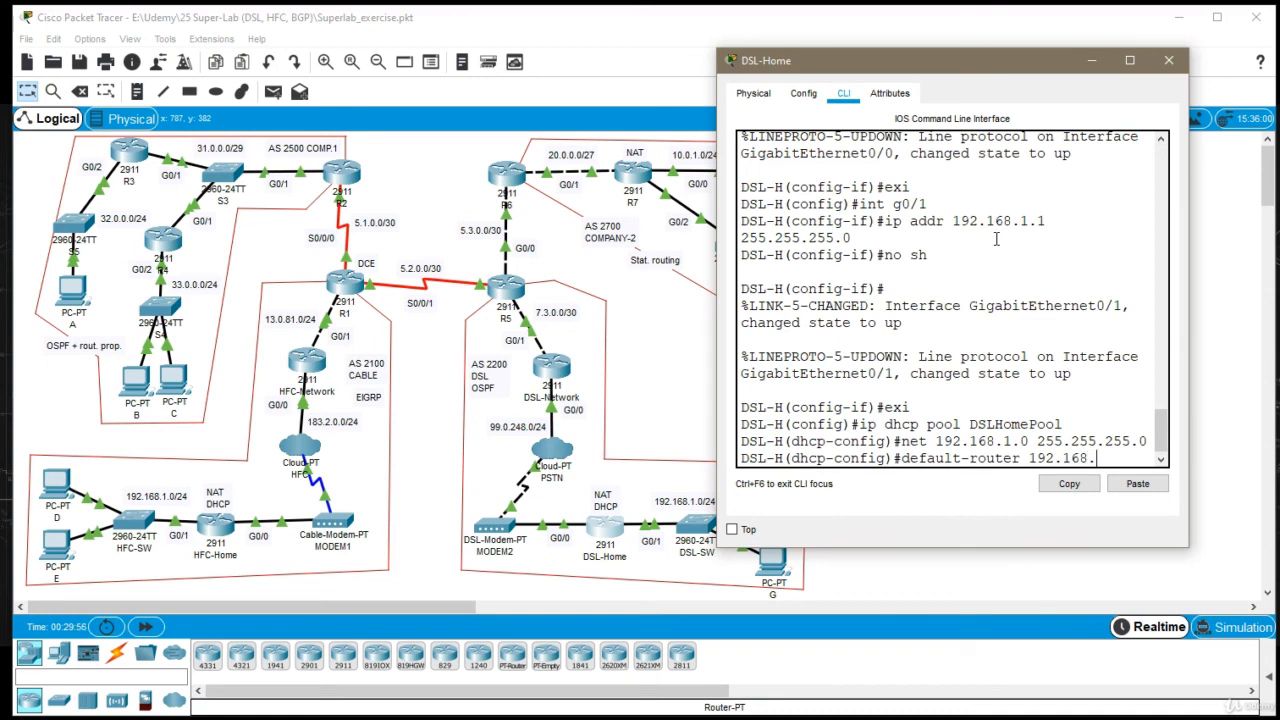
type("1.1")
key("Return")
type("exi")
key("Return")
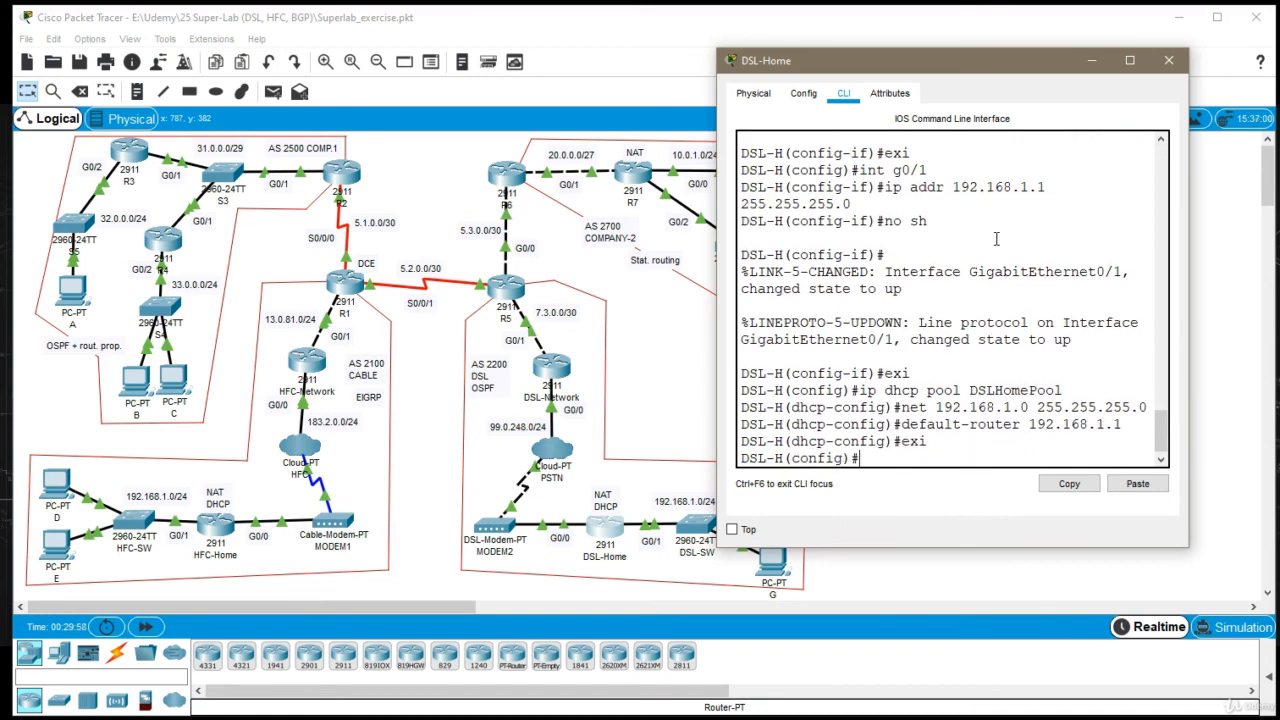
Close the DSL-Home window, reopening it once to check the router's latest command-line output
left_click(1170, 61)
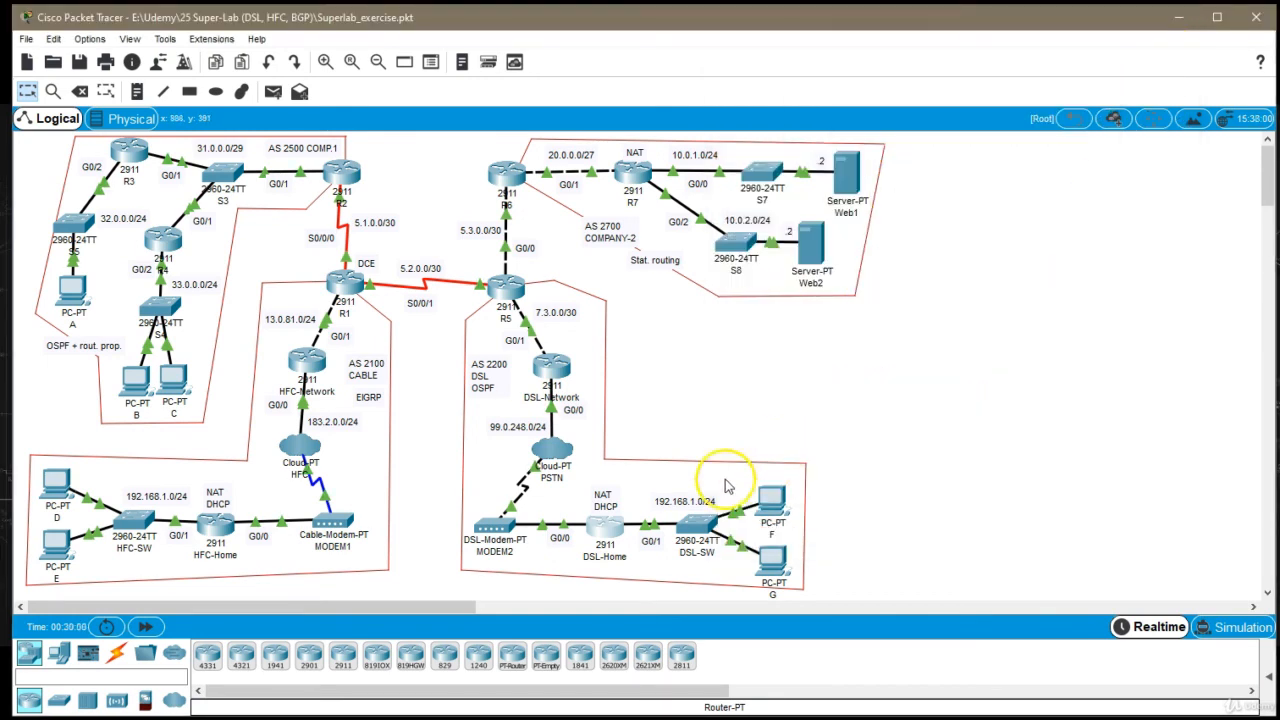
left_click(622, 515)
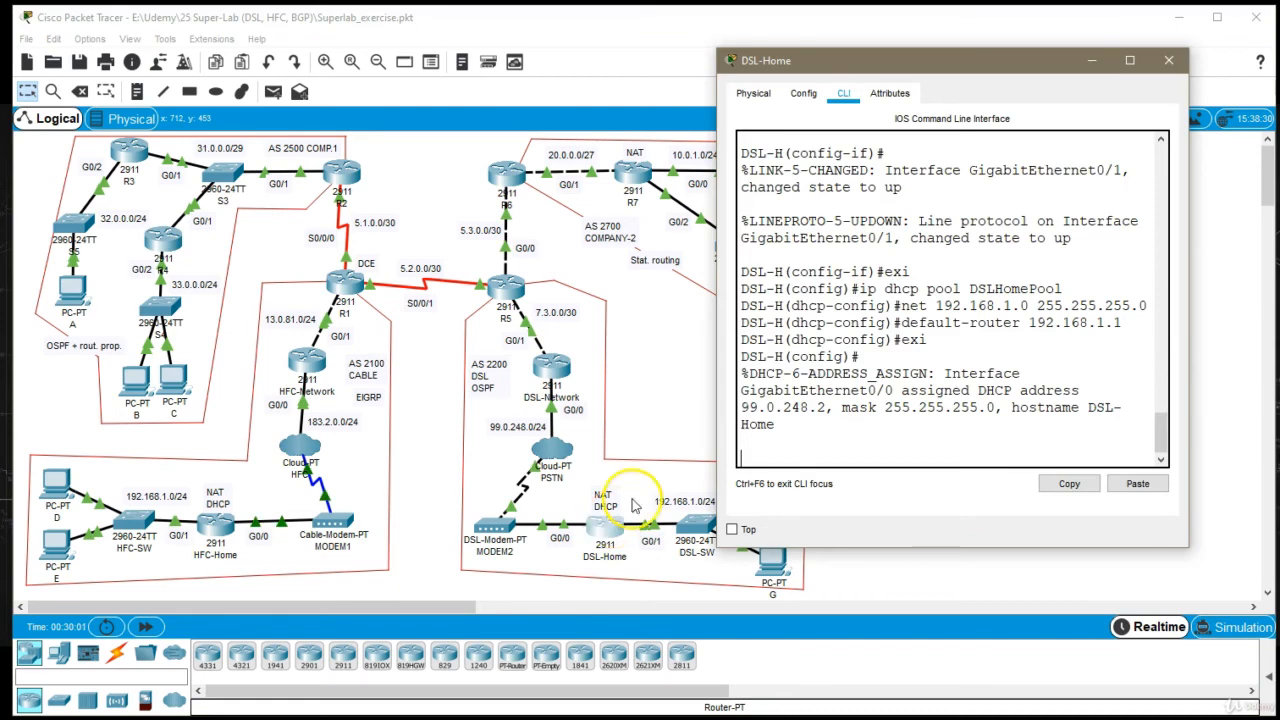
left_click(1168, 61)
Set PC F's IPv4 configuration to DHCP and close its window
left_click(770, 505)
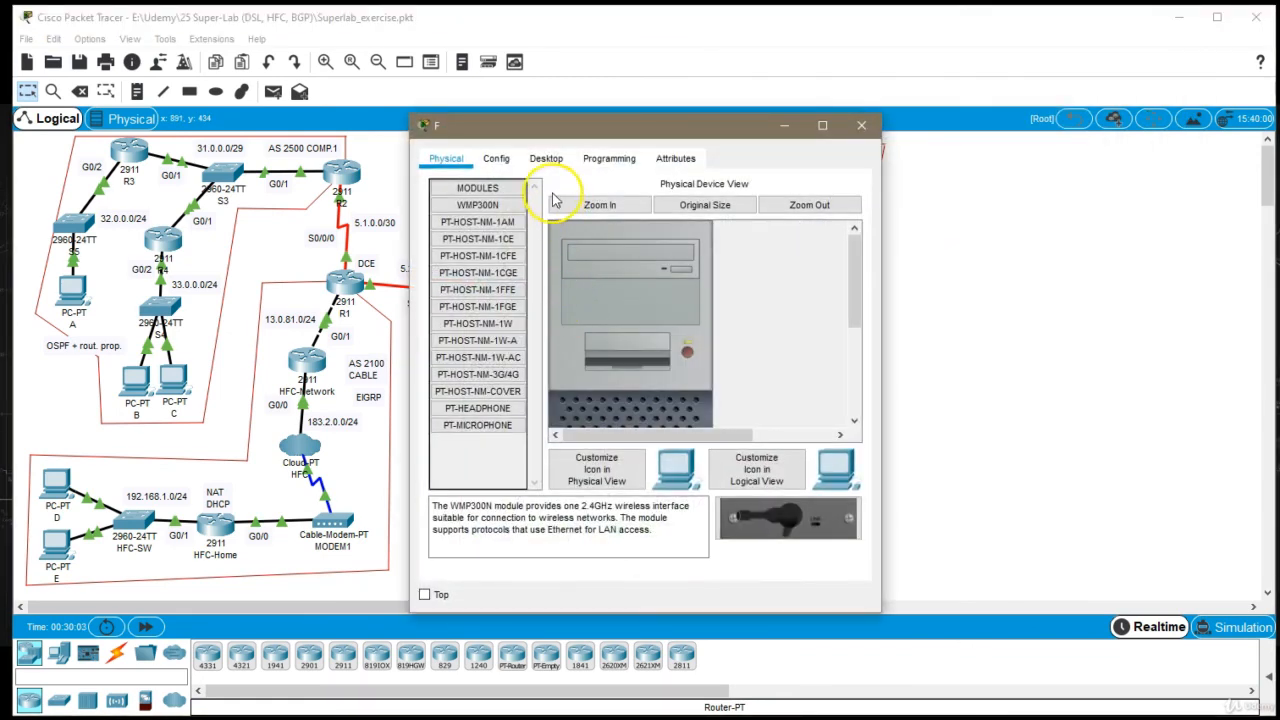
left_click(546, 158)
left_click(465, 205)
left_click(449, 249)
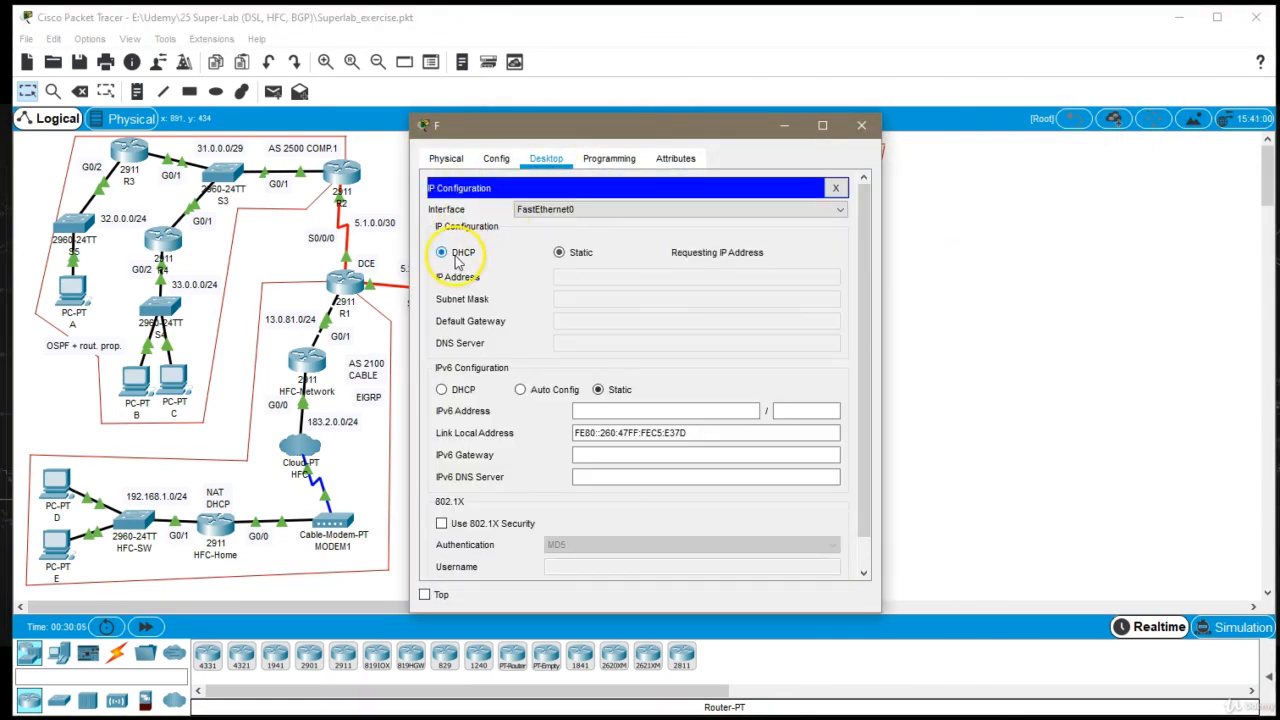
left_click(861, 125)
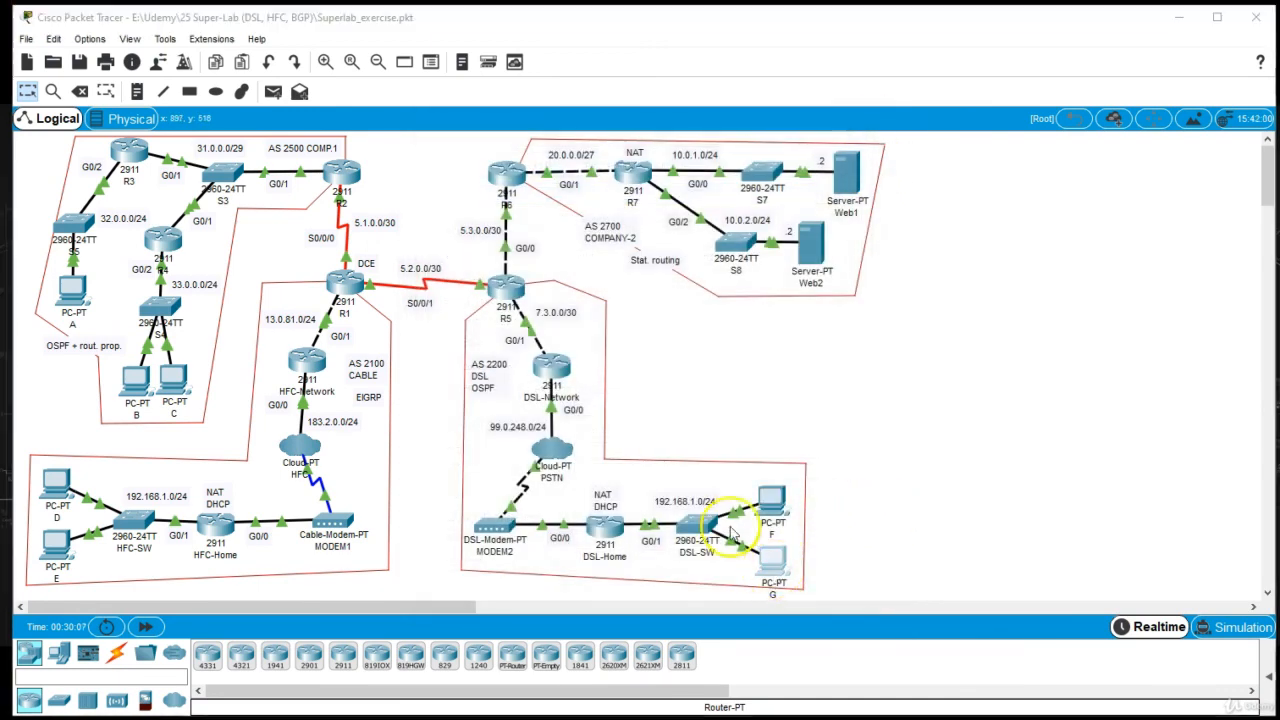
Set PC G's IPv4 configuration to DHCP, check the address it receives and close its window
left_click(772, 560)
left_click(546, 158)
left_click(472, 228)
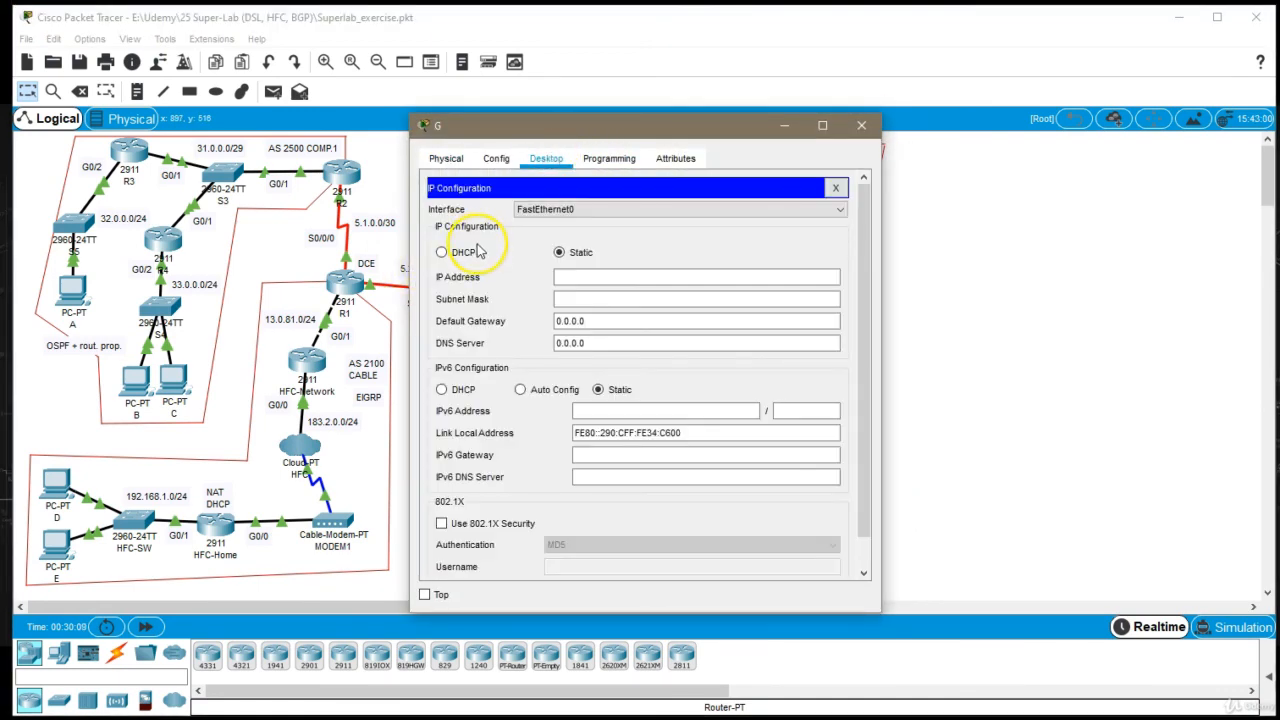
left_click(455, 251)
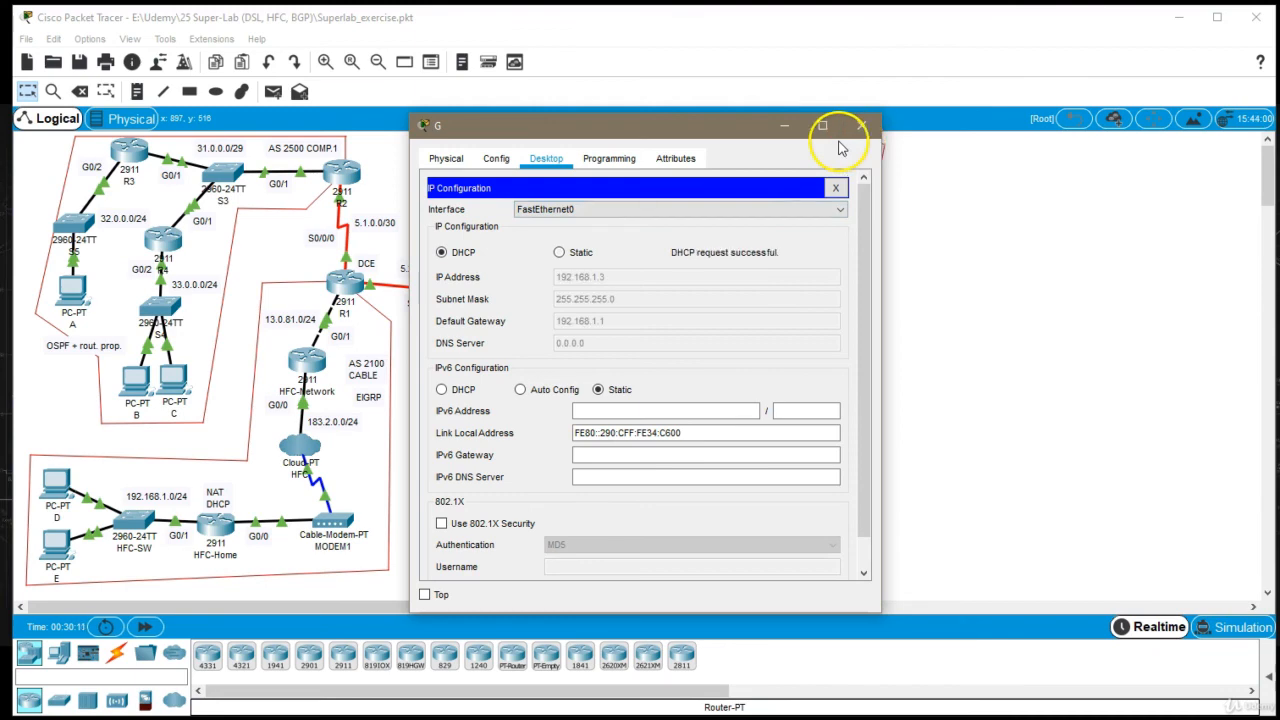
left_click_drag(729, 134, 884, 128)
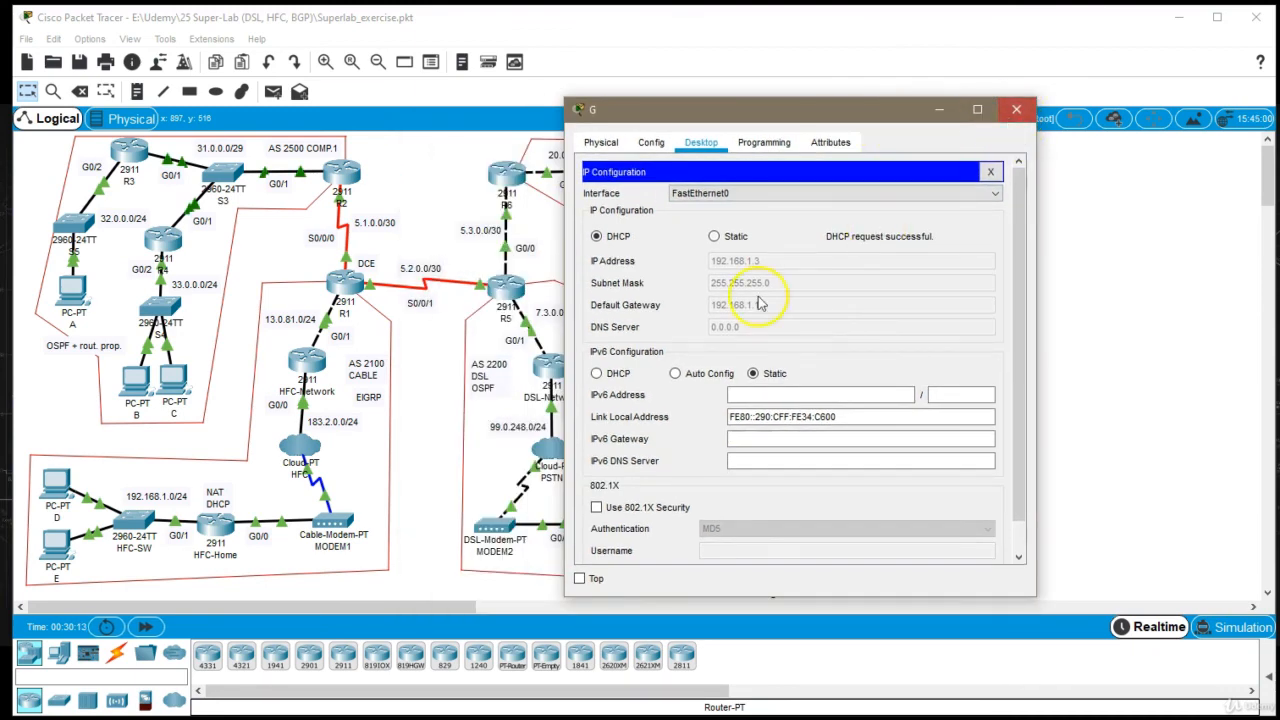
left_click(1016, 109)
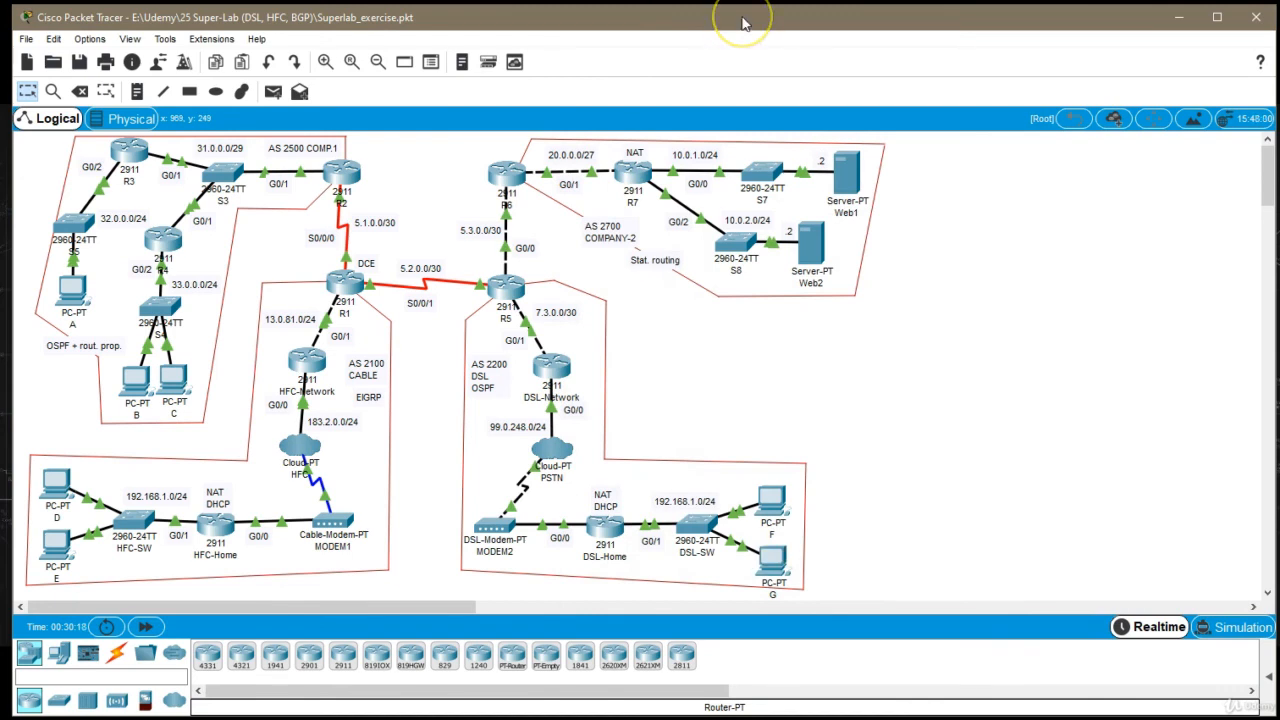